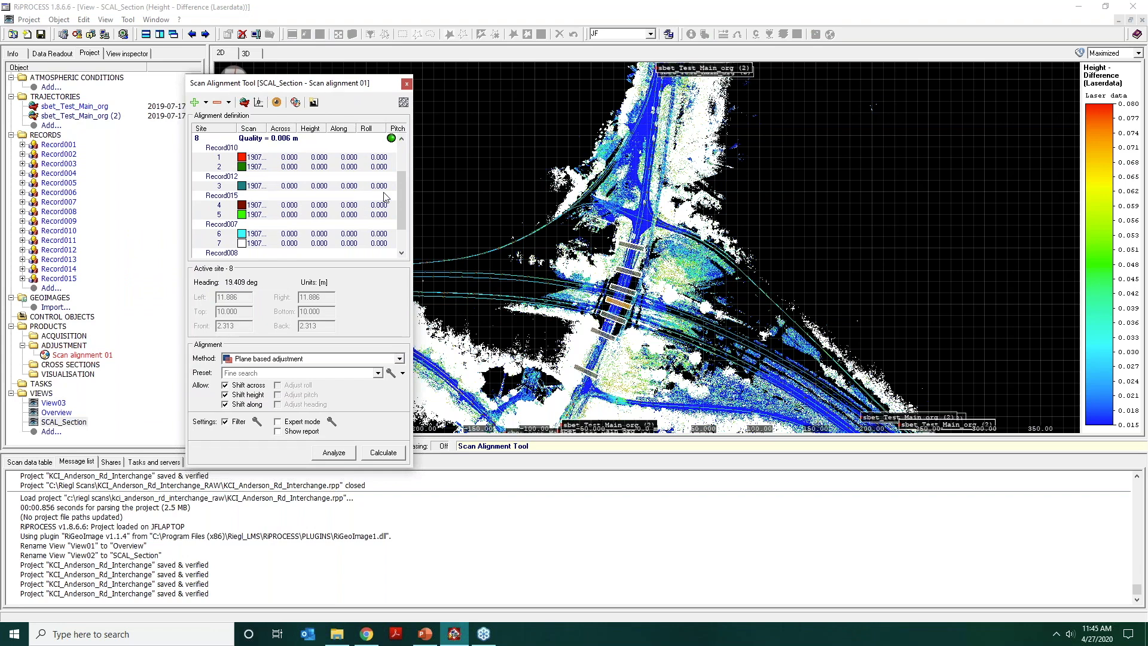
Collapse the expanded site 8 entry in the alignment definition and clear the site selection.
{"action": "left_click_drag", "start_coordinate": [397, 203], "coordinate": [397, 159]}
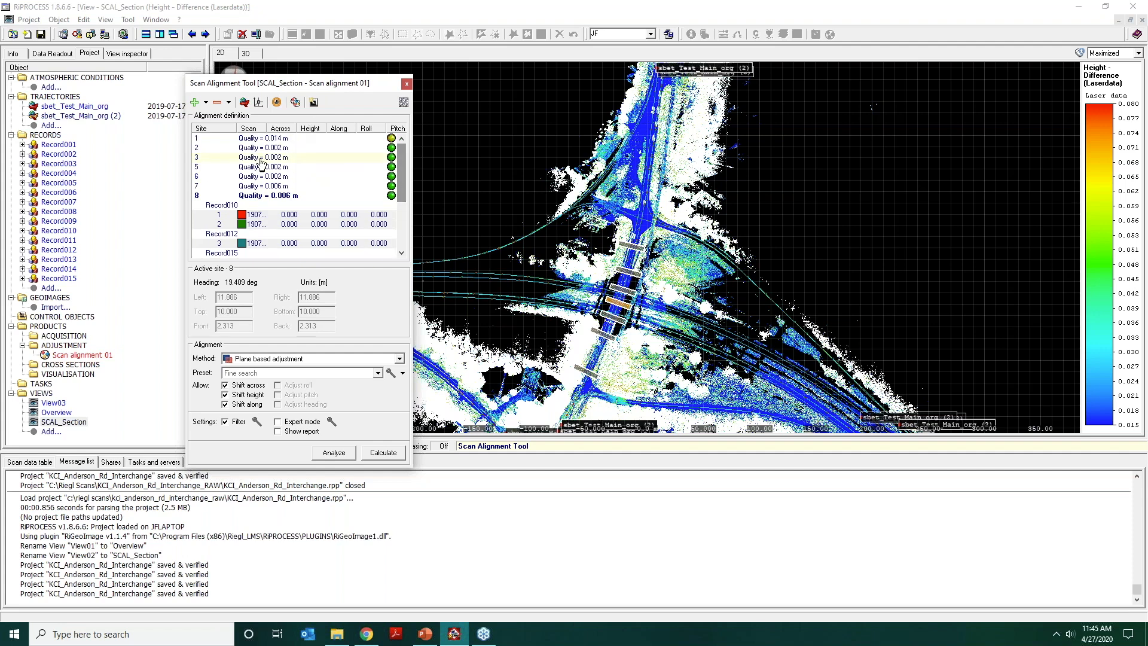
{"action": "left_click", "coordinate": [257, 196]}
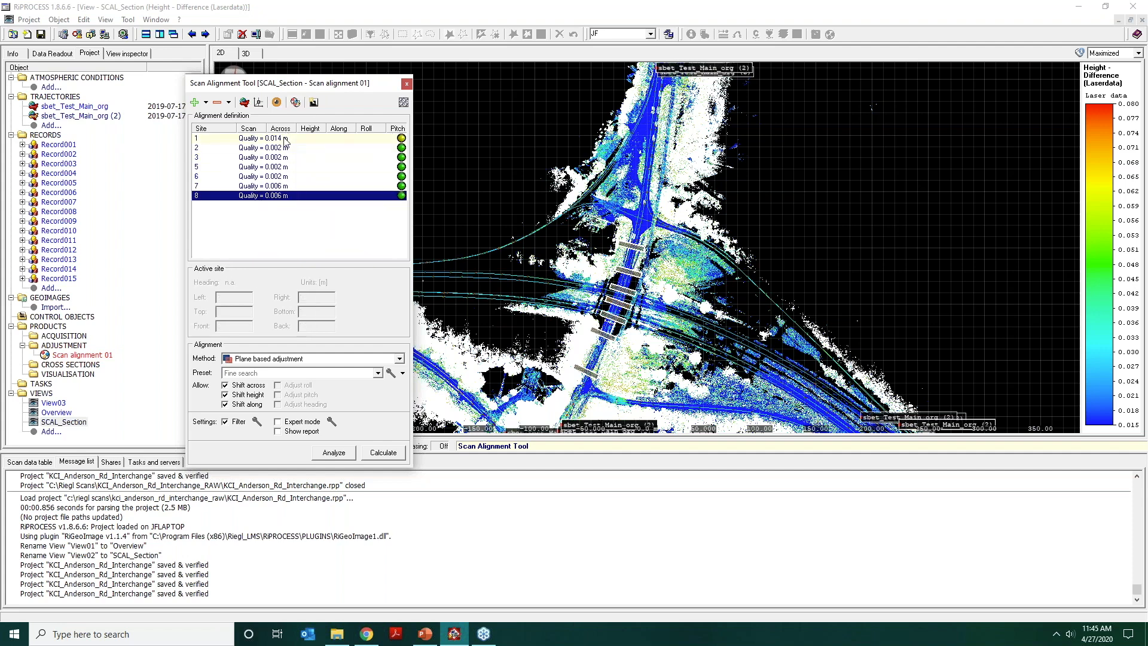
{"action": "left_click", "coordinate": [548, 213]}
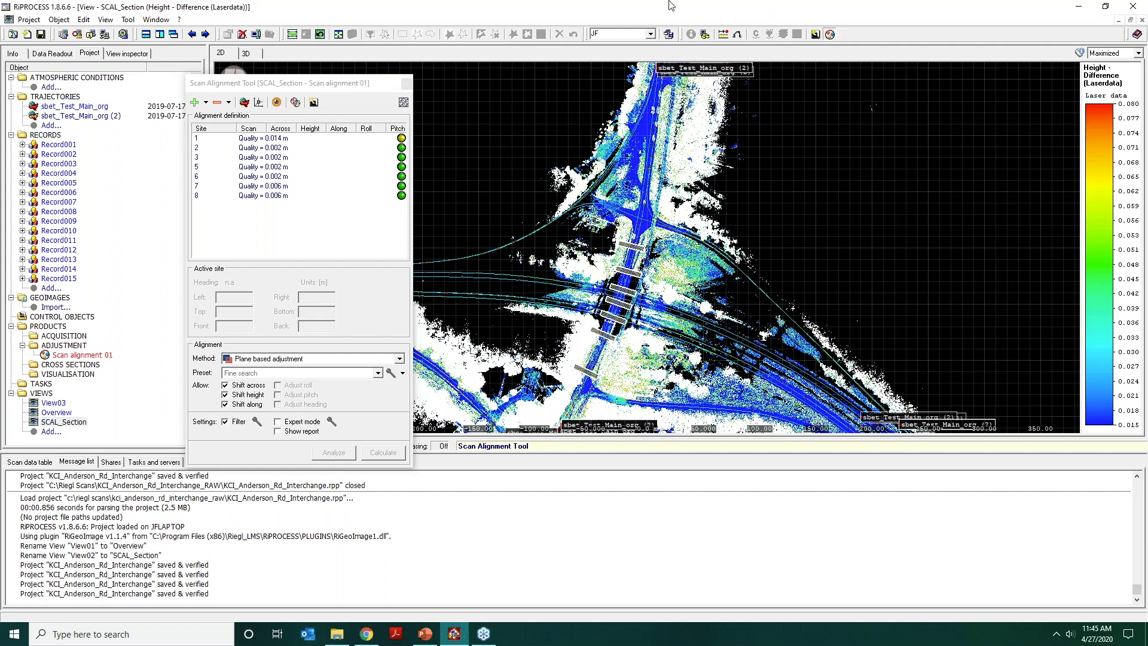
{"action": "left_click", "coordinate": [651, 34]}
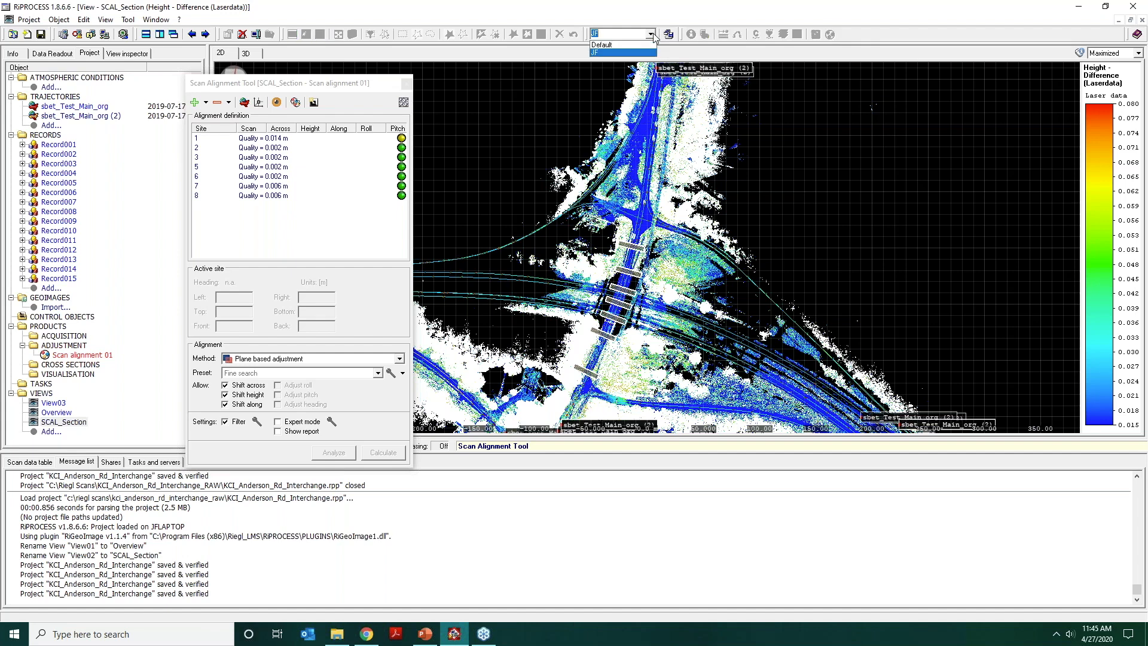
{"action": "left_click", "coordinate": [648, 17]}
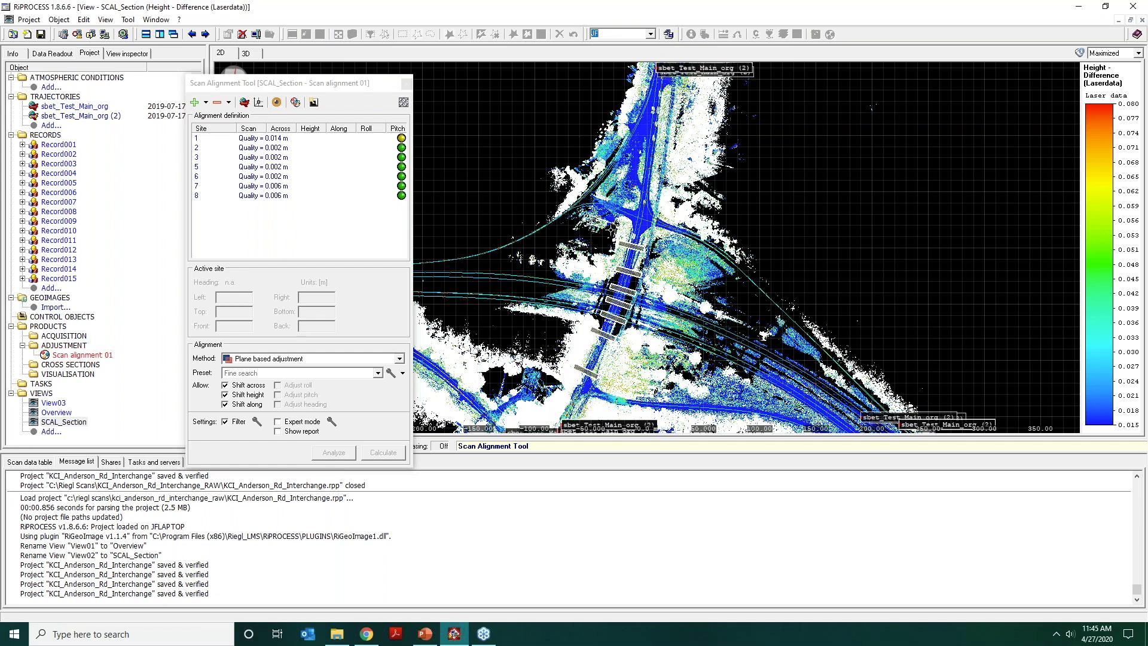
Create a single alignment site across the road branching east, south of the bridge, at a heading of about 96 degrees.
{"action": "middle_click_drag", "start_coordinate": [588, 240], "coordinate": [622, 187]}
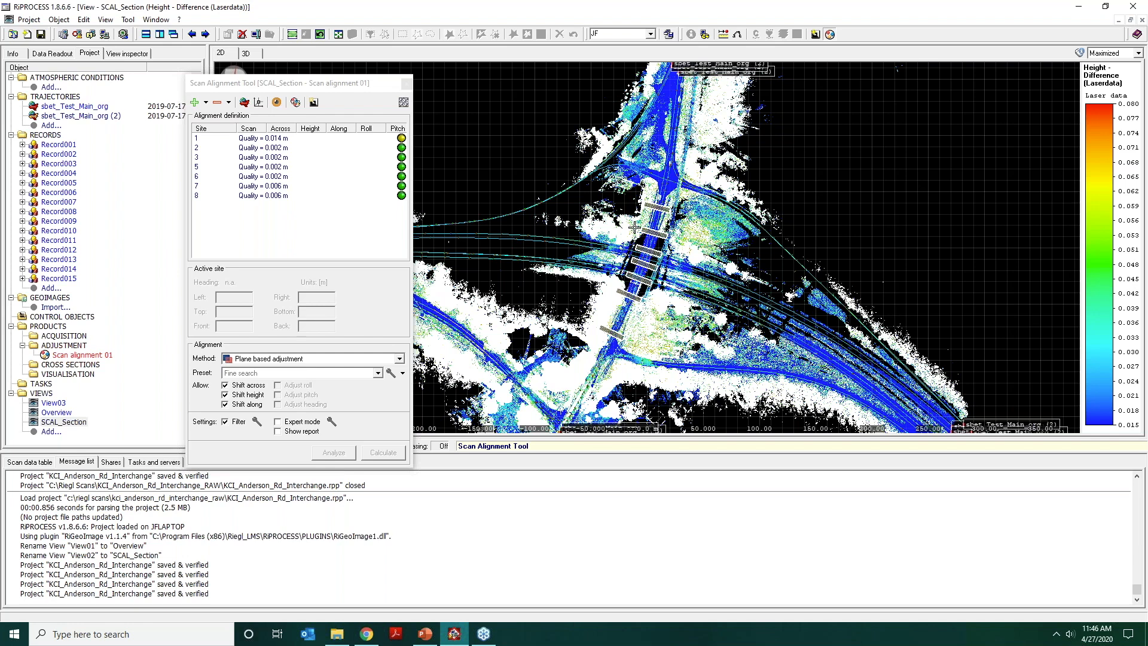
{"action": "scroll", "coordinate": [618, 241], "scroll_direction": "up", "scroll_amount": 1}
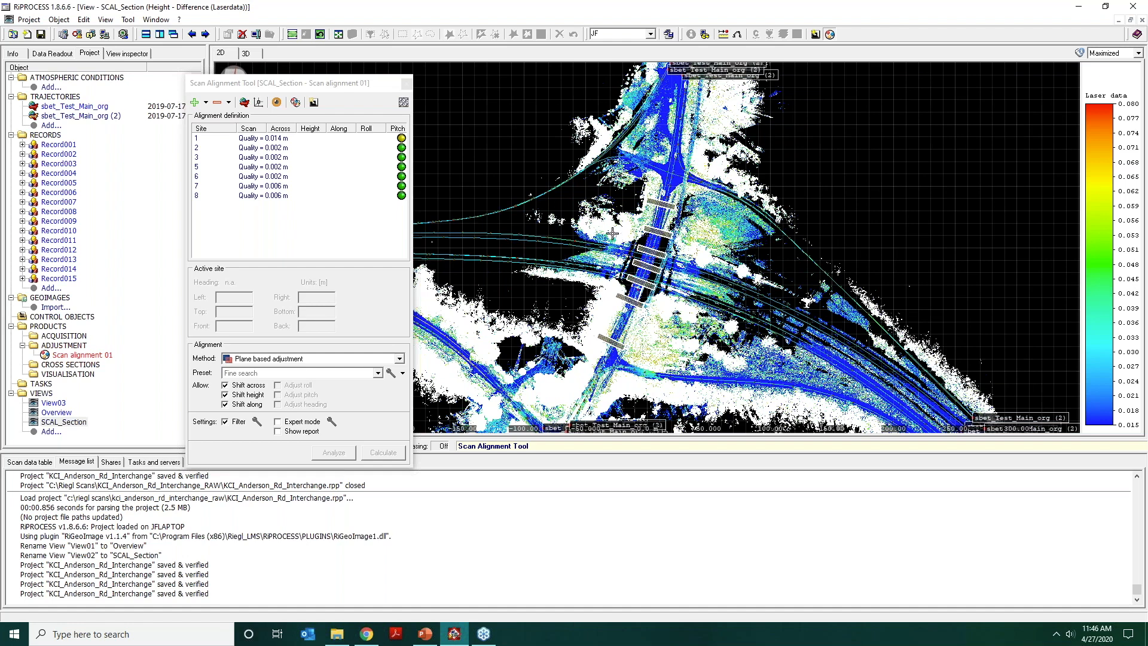
{"action": "scroll", "coordinate": [612, 223], "scroll_direction": "up", "scroll_amount": 5}
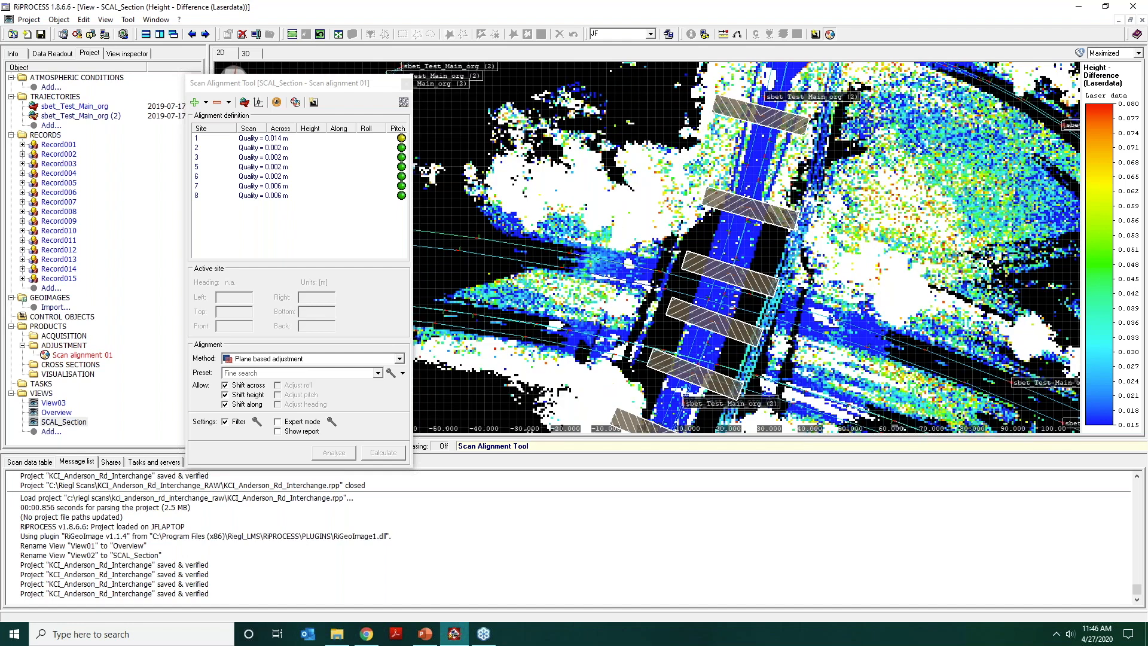
{"action": "middle_click_drag", "start_coordinate": [613, 220], "coordinate": [589, 188]}
{"action": "scroll", "coordinate": [622, 197], "scroll_direction": "down", "scroll_amount": 1}
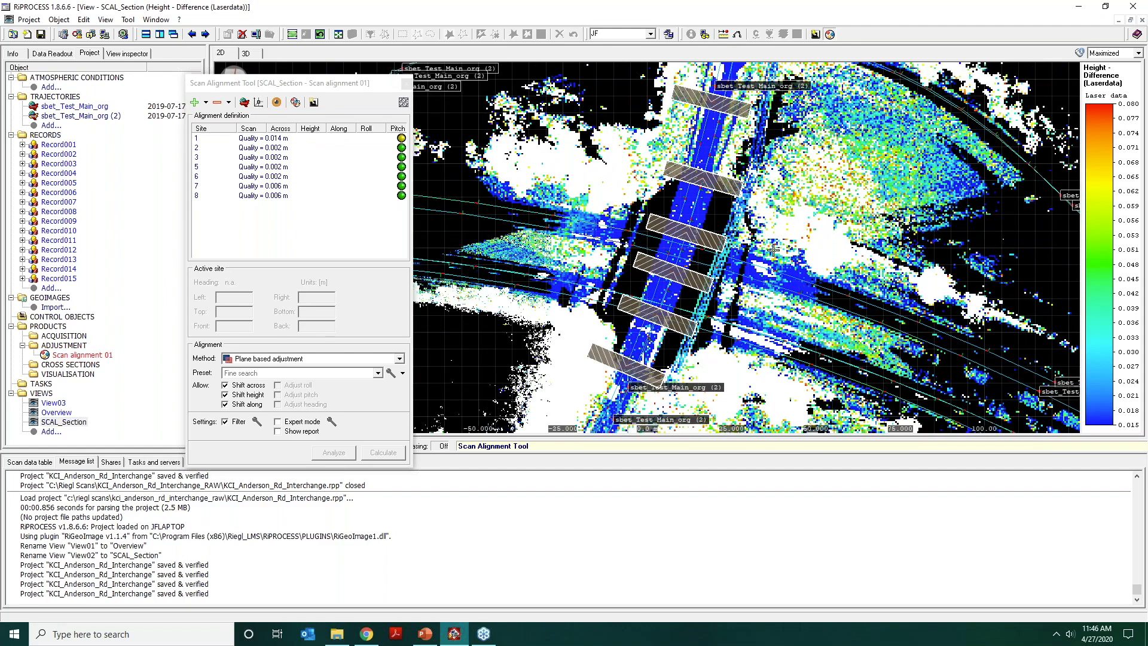
{"action": "scroll", "coordinate": [780, 221], "scroll_direction": "down", "scroll_amount": 1}
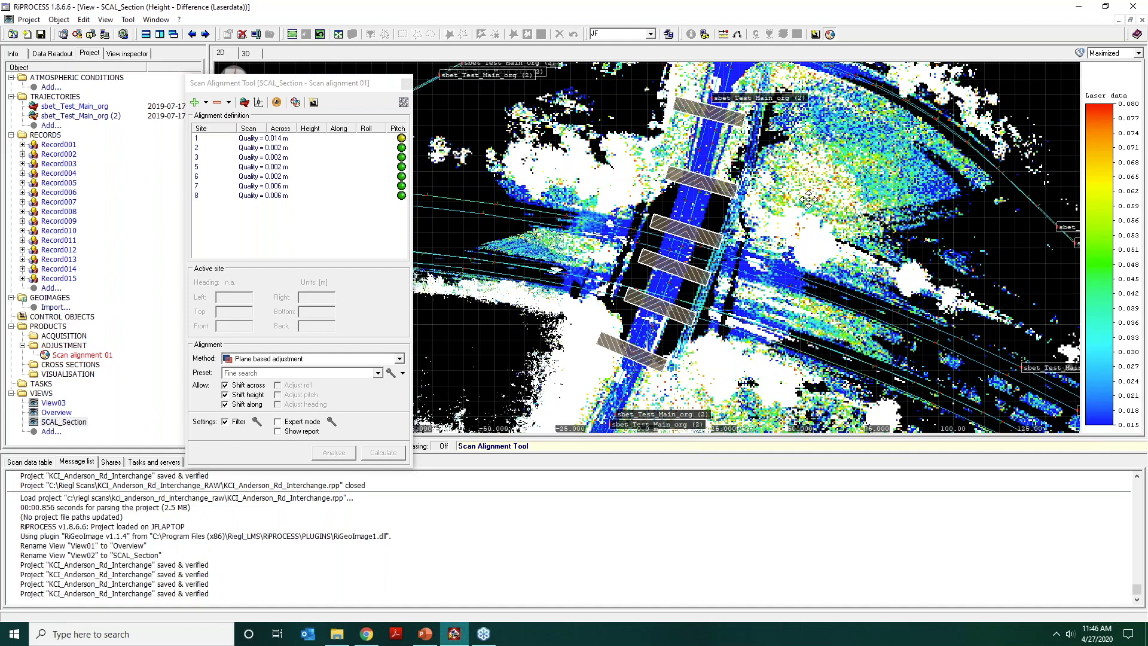
{"action": "middle_click_drag", "start_coordinate": [808, 200], "coordinate": [866, 130]}
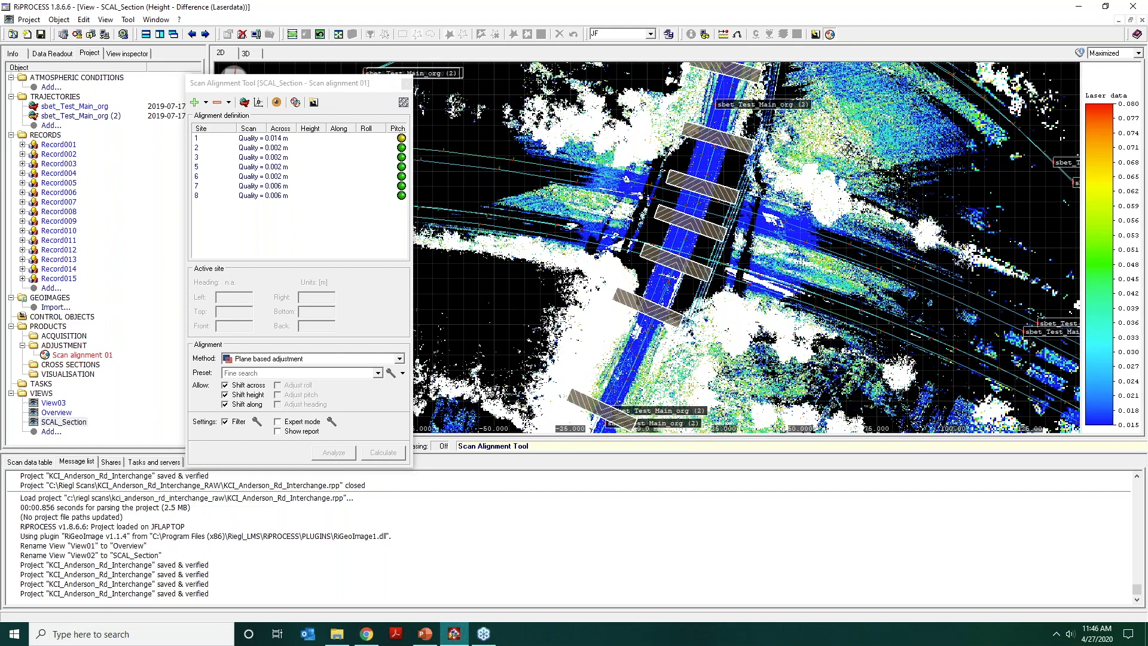
{"action": "middle_click_drag", "start_coordinate": [728, 286], "coordinate": [848, 150]}
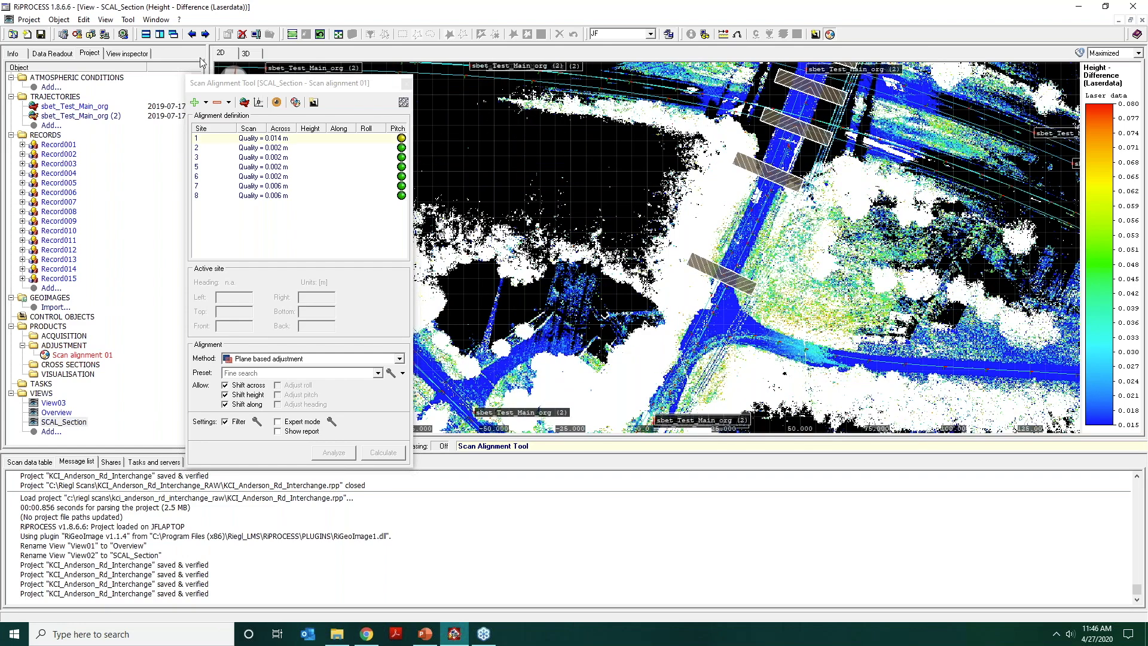
{"action": "left_click", "coordinate": [206, 103]}
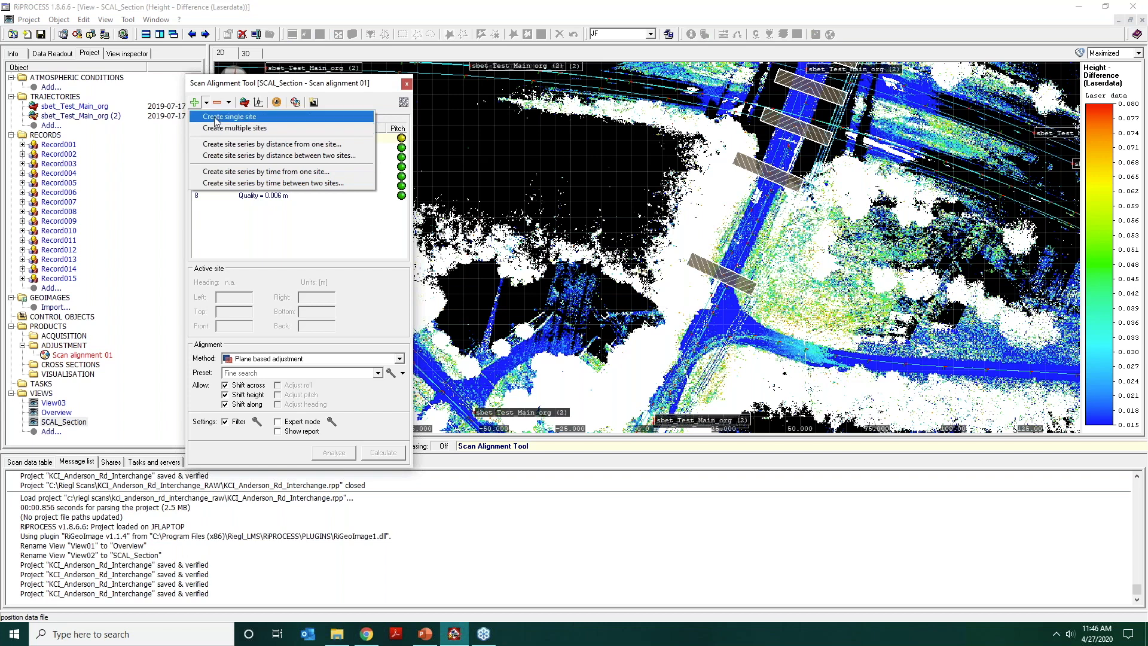
{"action": "left_click", "coordinate": [217, 118]}
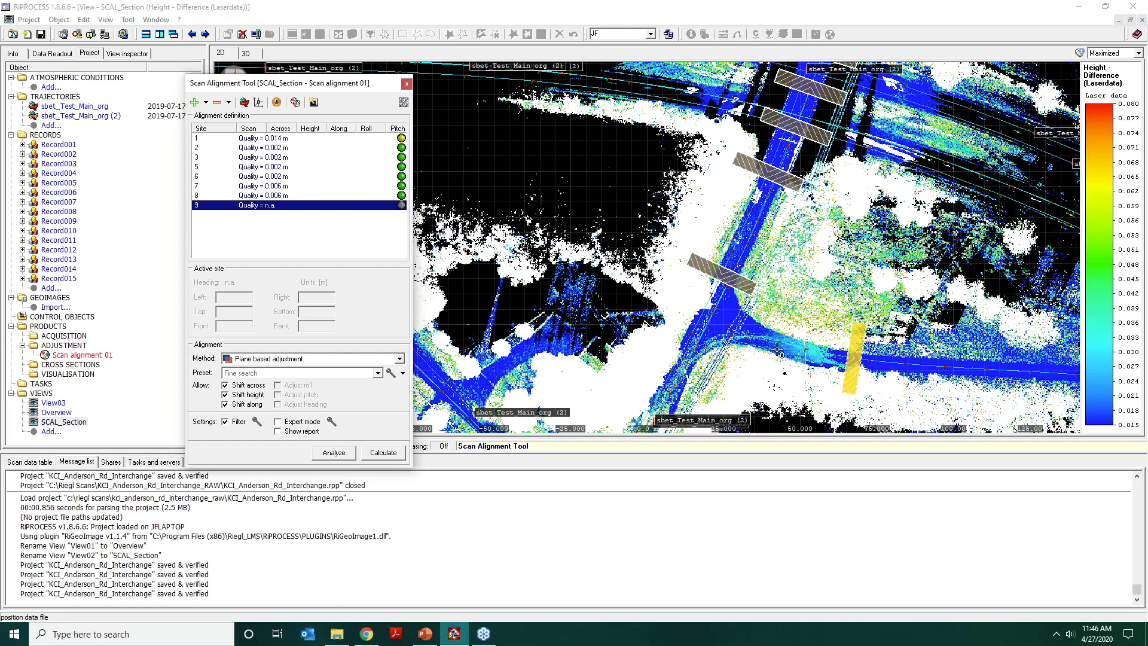
{"action": "left_click", "coordinate": [754, 338]}
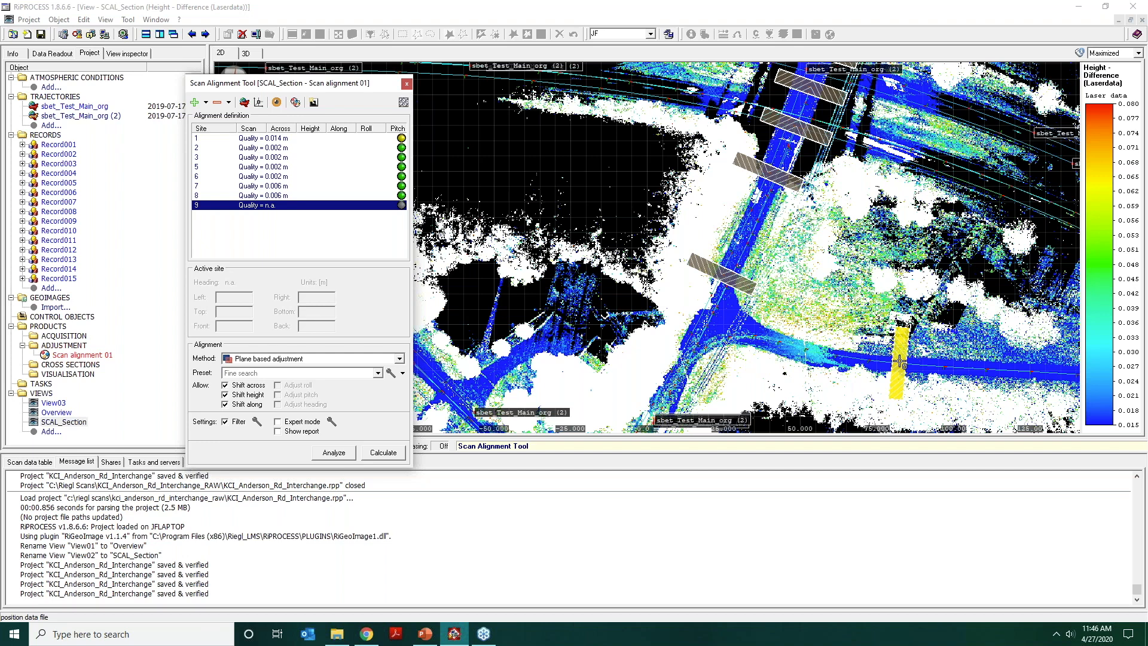
{"action": "left_click", "coordinate": [900, 361]}
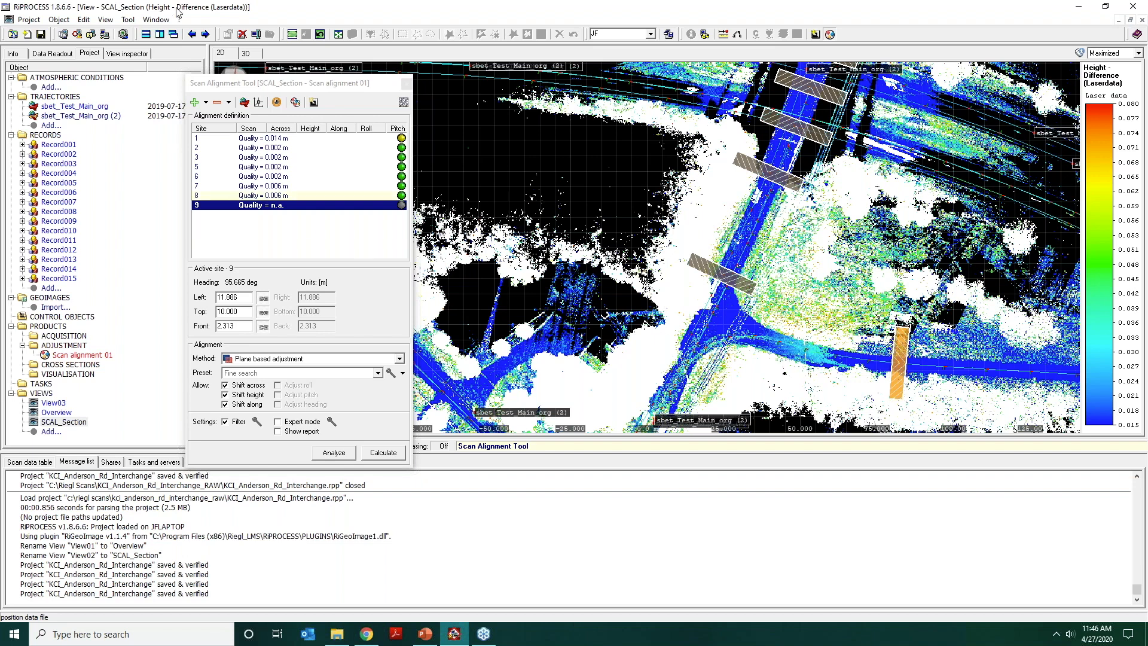
Create two more single sites across the same branch road, between site 9 and the junction, at headings of about 105 and 85 degrees.
{"action": "left_click", "coordinate": [206, 102]}
{"action": "left_click", "coordinate": [234, 114]}
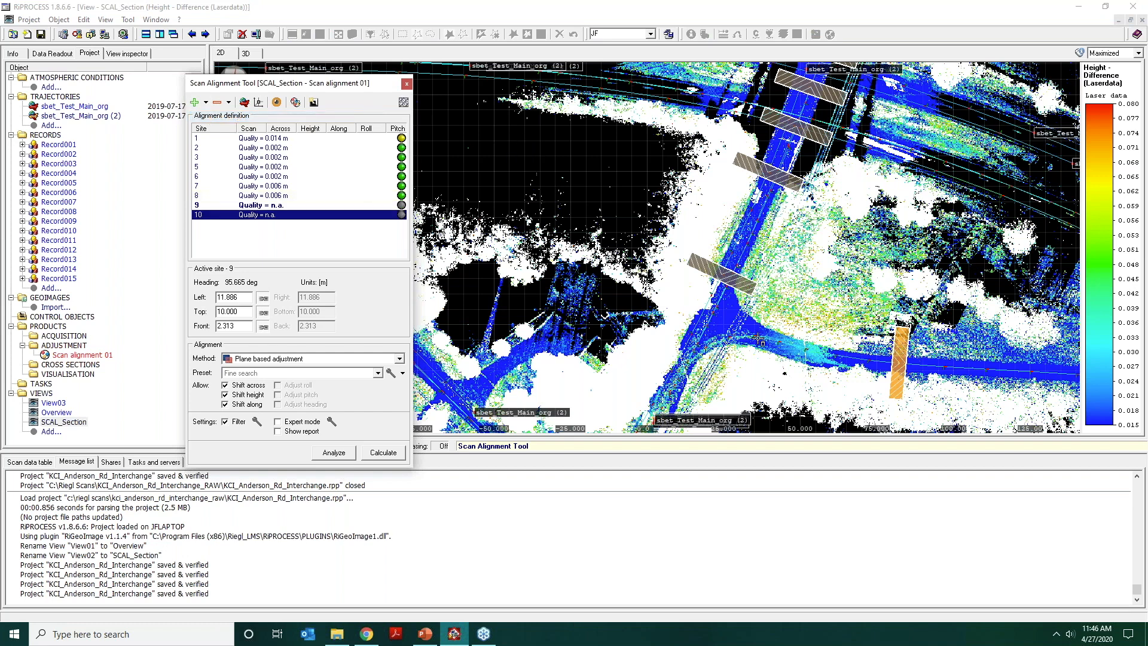
{"action": "left_click", "coordinate": [798, 364]}
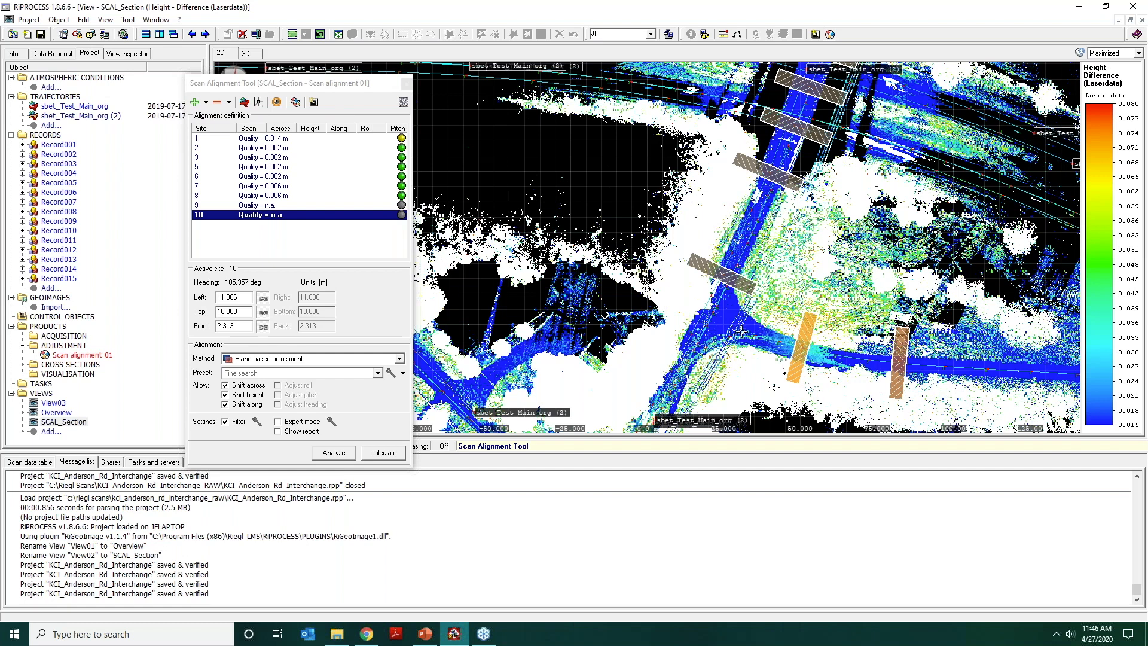
{"action": "left_click", "coordinate": [206, 102]}
{"action": "left_click", "coordinate": [239, 113]}
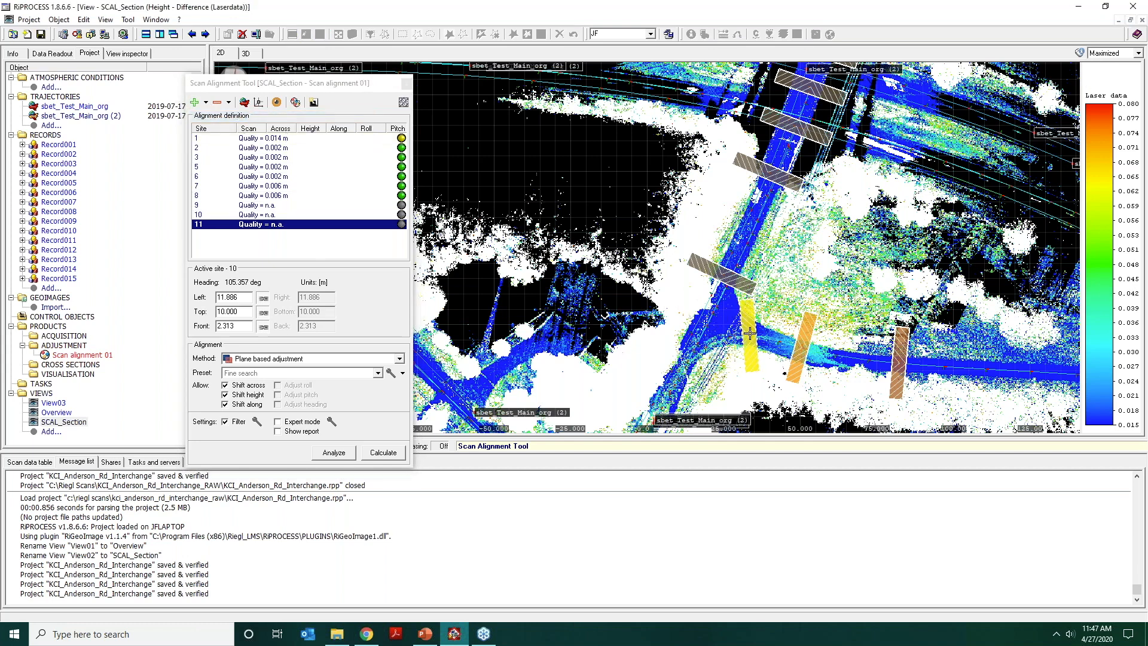
{"action": "left_click", "coordinate": [750, 333]}
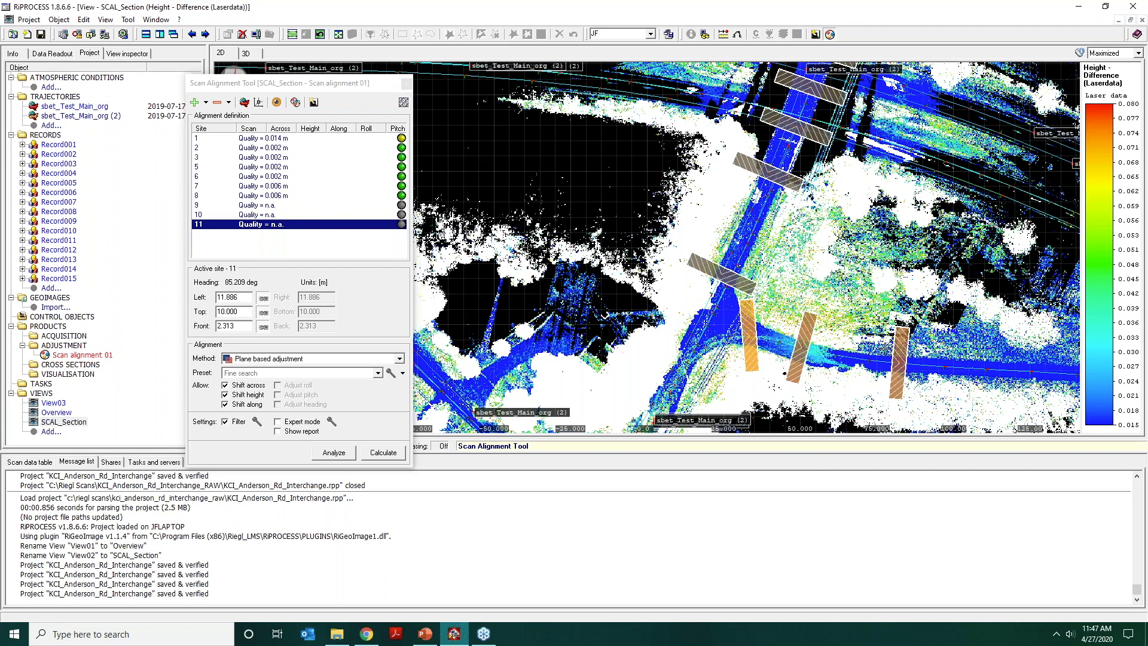
Activate site 9, widen its front extent to about 2.46 m, and move it west along the road toward site 10.
{"action": "left_click", "coordinate": [902, 358]}
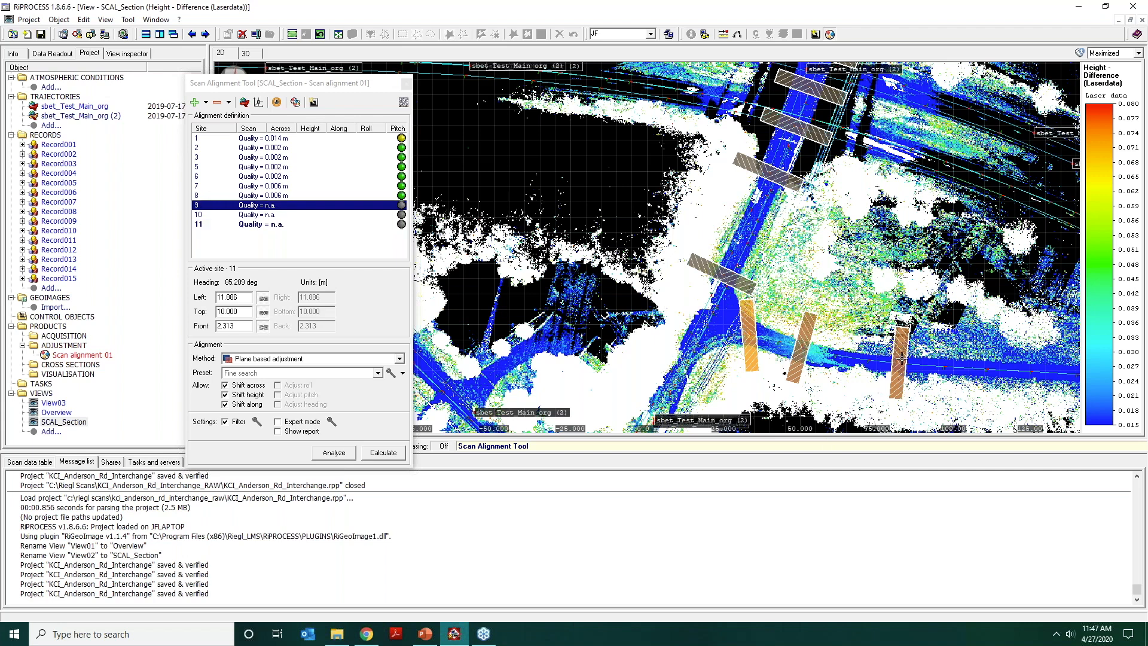
{"action": "double_click", "coordinate": [900, 357]}
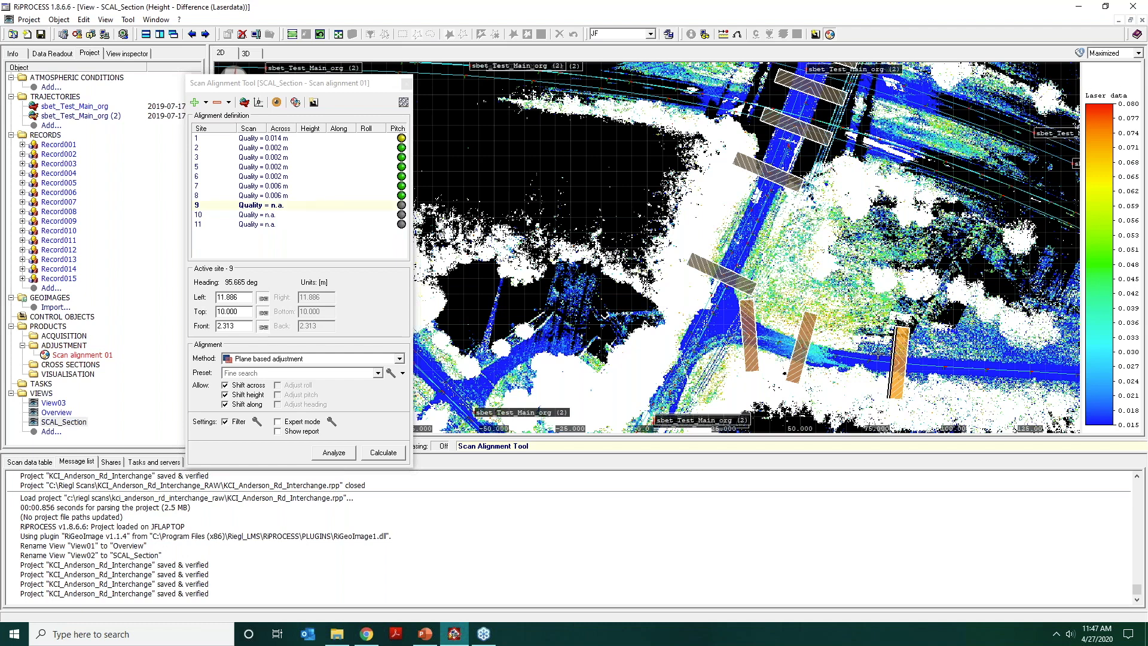
{"action": "left_click_drag", "start_coordinate": [878, 353], "coordinate": [895, 351]}
{"action": "left_click", "coordinate": [900, 363]}
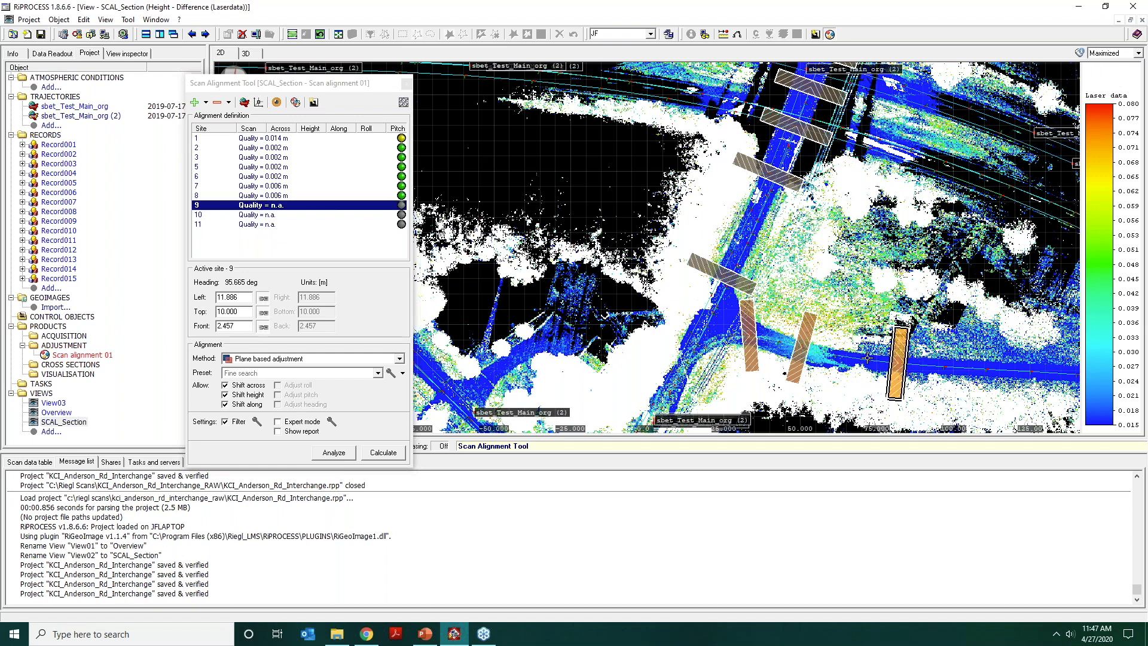
{"action": "left_click_drag", "start_coordinate": [898, 362], "coordinate": [867, 360]}
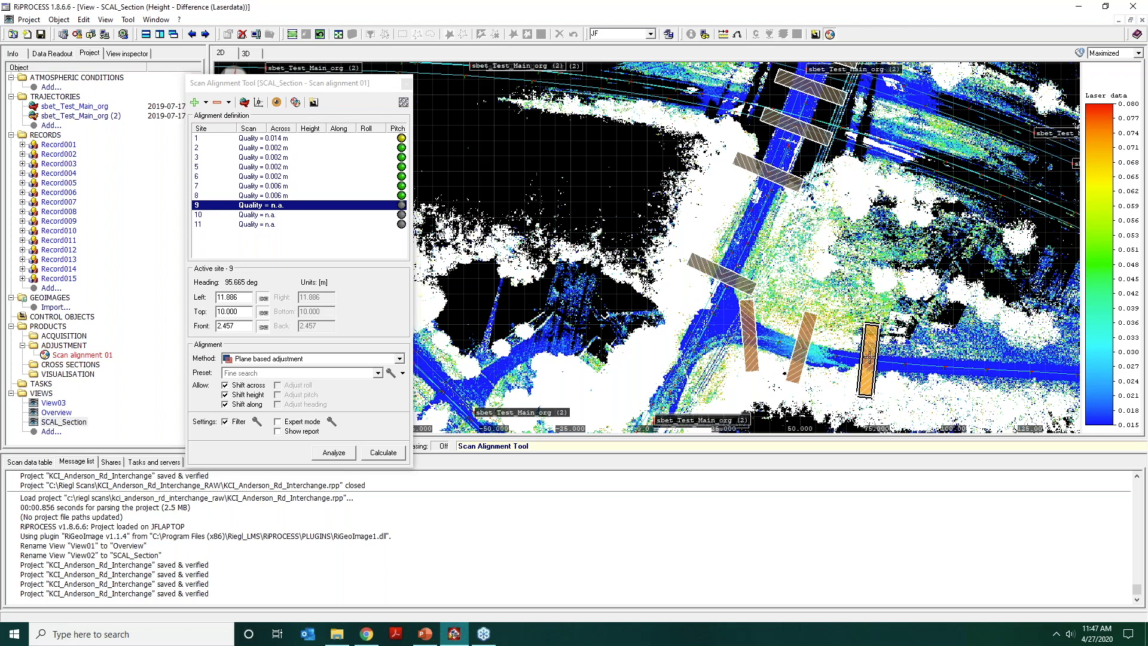
Rotate site 9 to a heading of about 98.8 degrees and shorten its left extent to about 8.67 m.
{"action": "left_click", "coordinate": [870, 358]}
{"action": "left_click", "coordinate": [889, 400]}
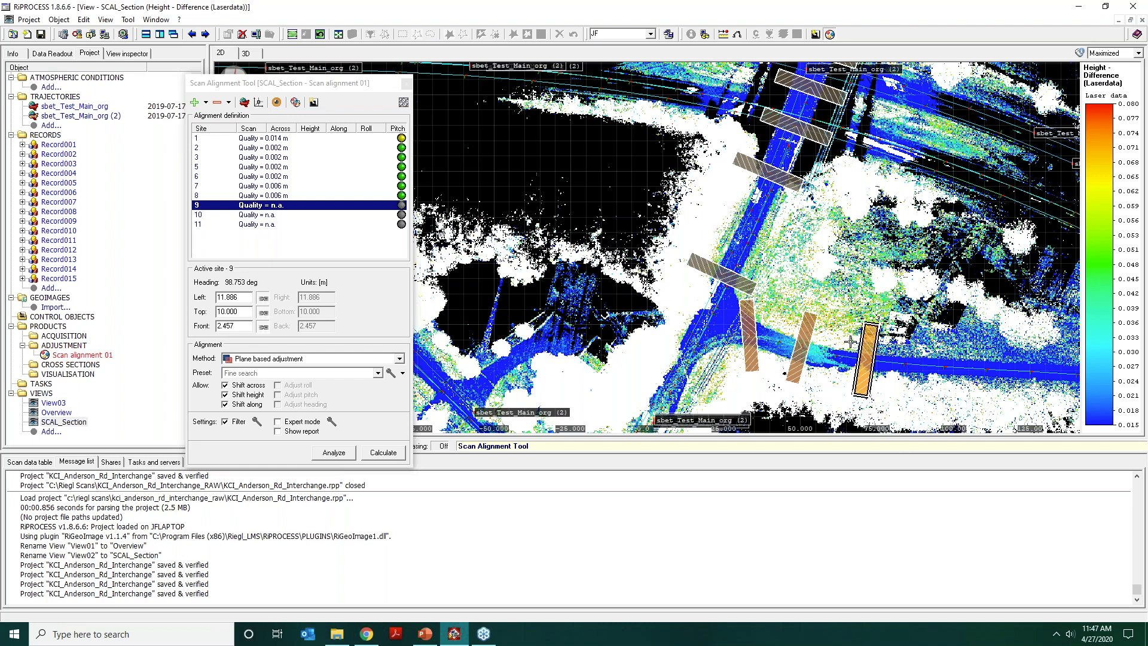
{"action": "left_click_drag", "start_coordinate": [875, 328], "coordinate": [870, 334]}
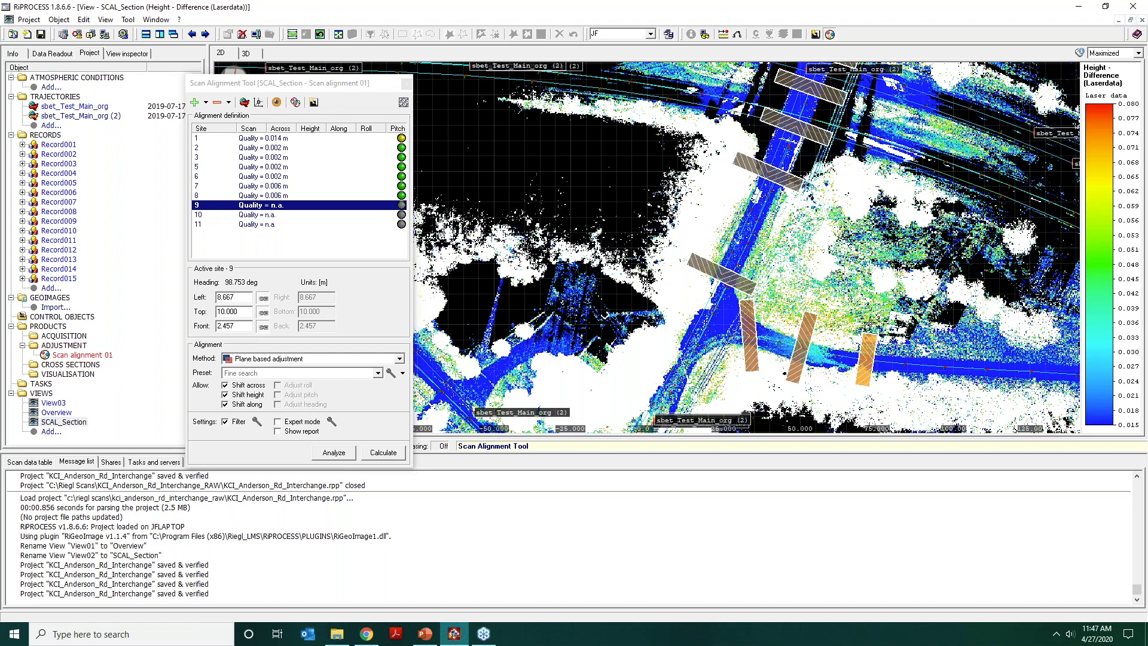
{"action": "double_click", "coordinate": [866, 355]}
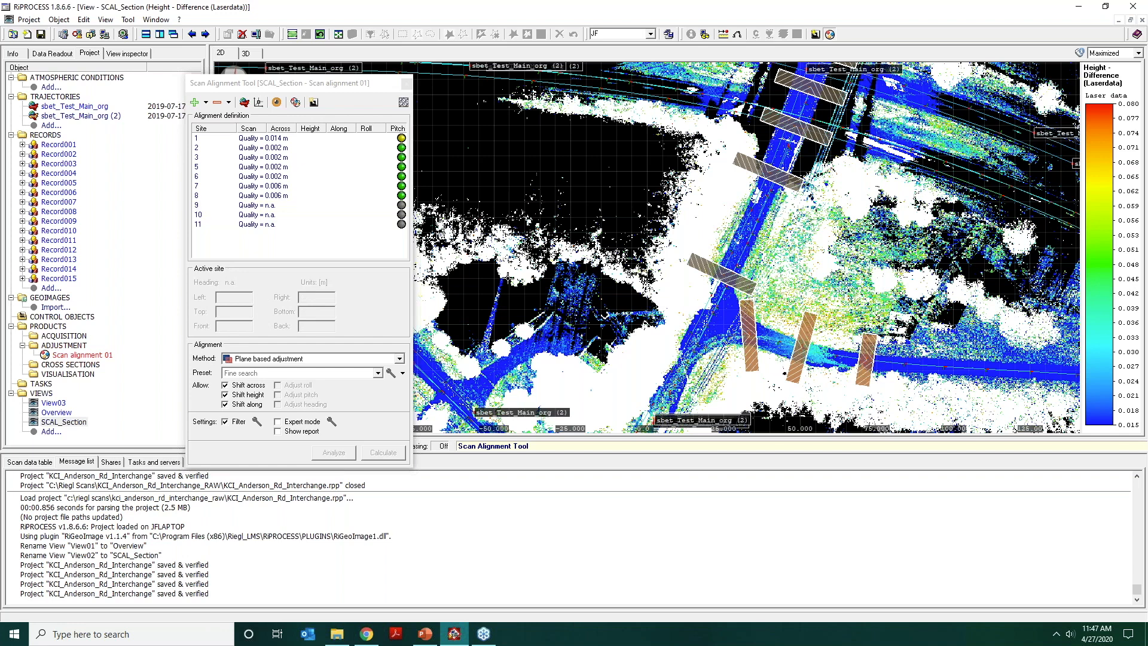
Activate site 9, check its cross-section in the Tile vertical layout, and return to the Maximized layout.
{"action": "left_click", "coordinate": [288, 207]}
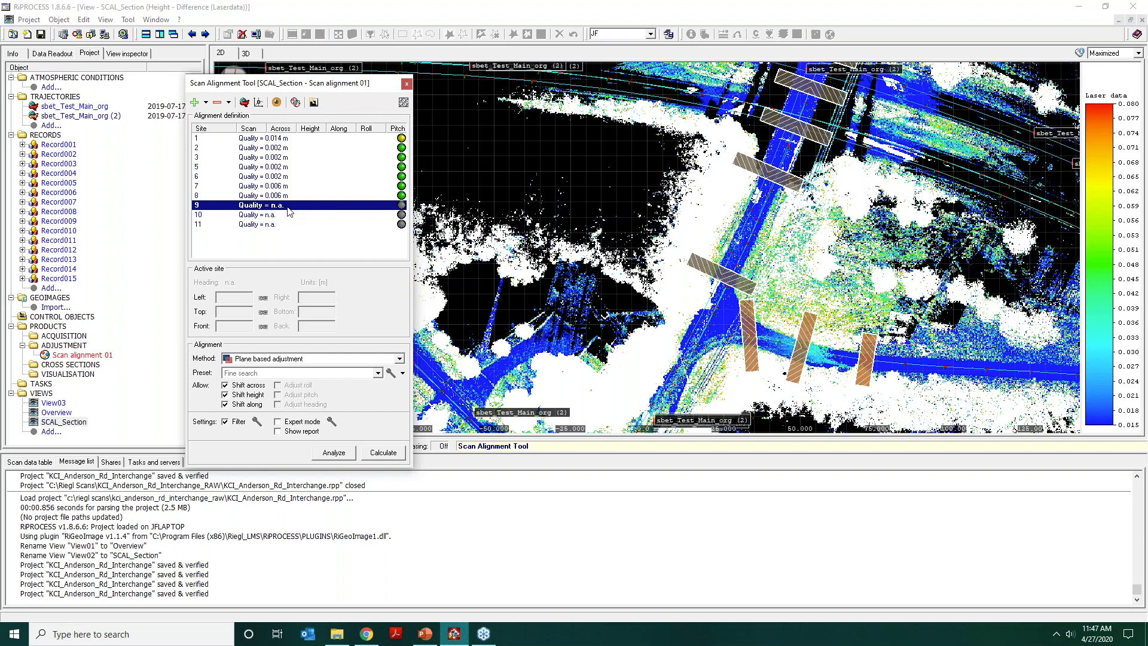
{"action": "left_click", "coordinate": [1138, 53]}
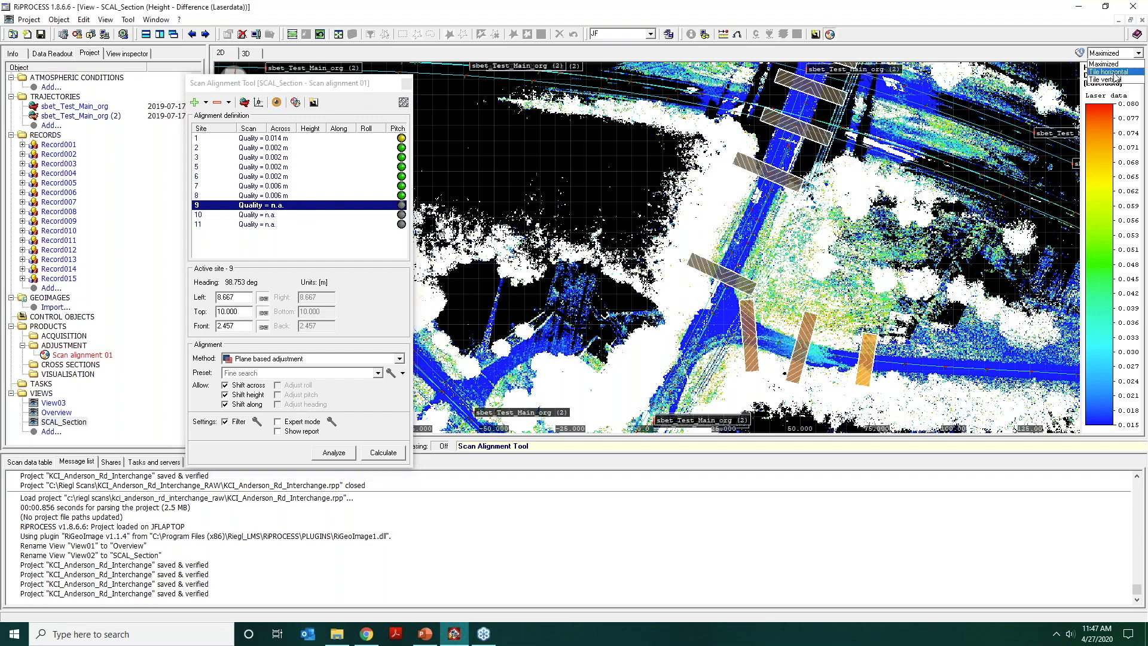
{"action": "left_click", "coordinate": [1111, 79]}
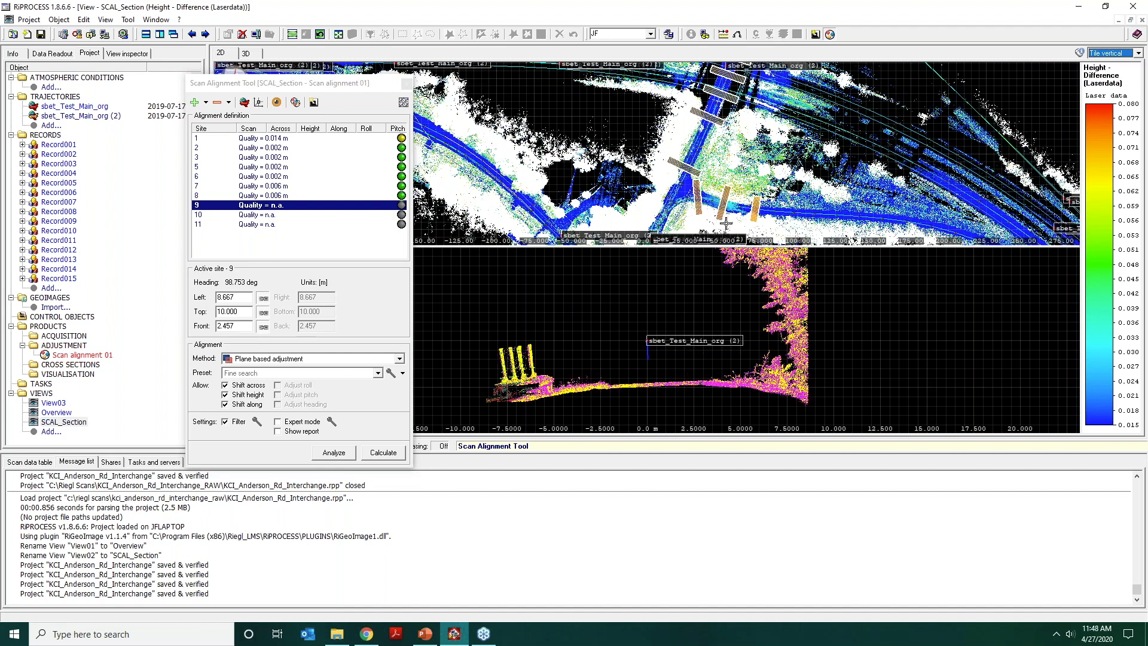
{"action": "left_click", "coordinate": [1132, 54]}
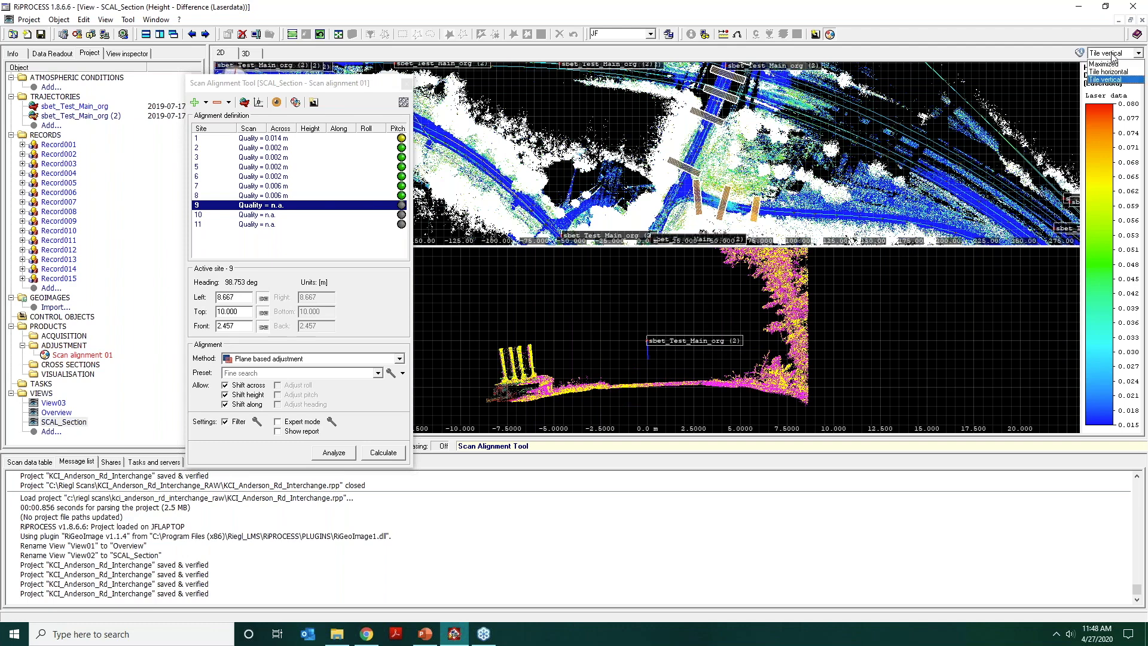
{"action": "left_click", "coordinate": [1104, 64]}
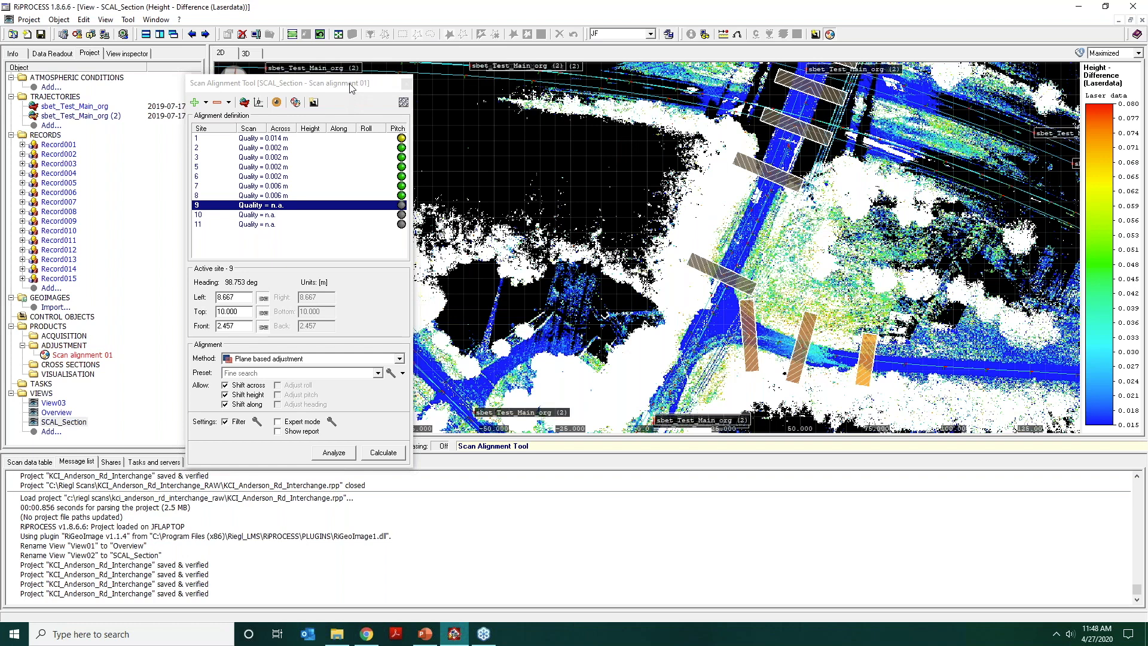
Show site 9's point cloud in 3D and examine the road cross-section edge-on where the two scans overlap.
{"action": "left_click", "coordinate": [246, 54]}
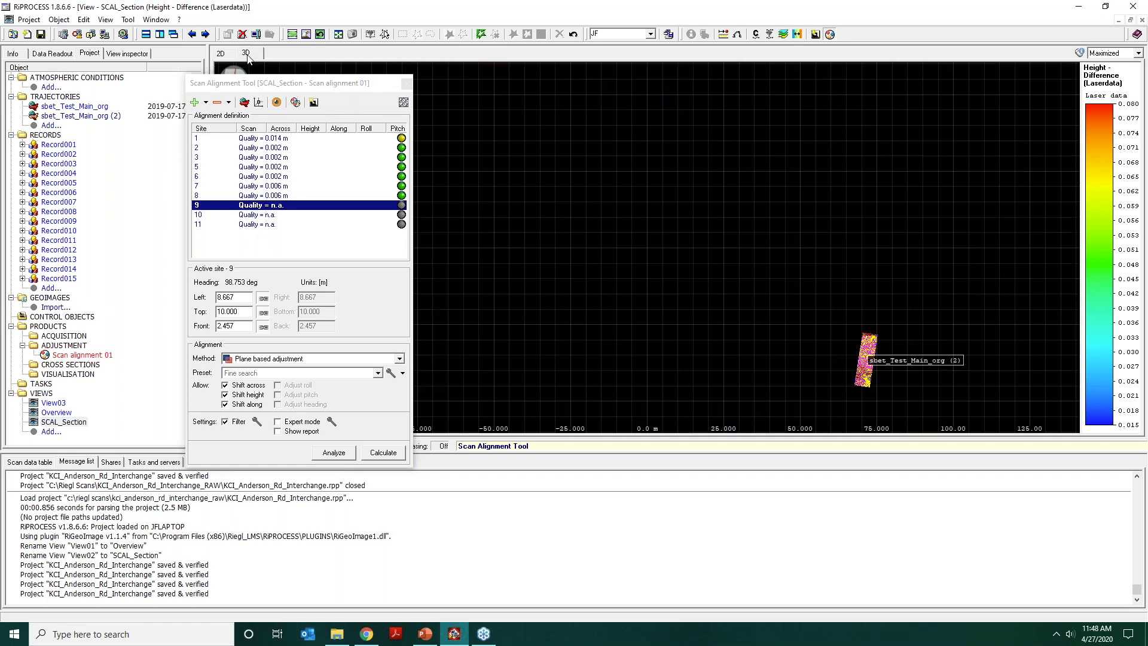
{"action": "scroll", "coordinate": [894, 349], "scroll_direction": "up", "scroll_amount": 1}
{"action": "middle_click_drag", "start_coordinate": [891, 344], "coordinate": [771, 244]}
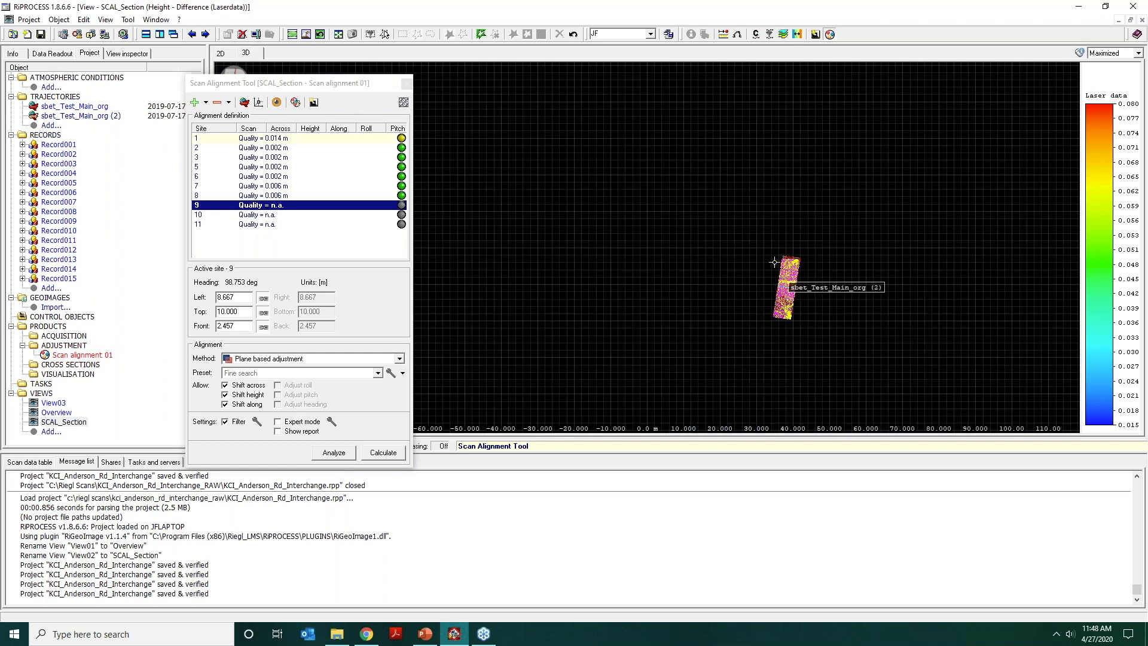
{"action": "scroll", "coordinate": [801, 301], "scroll_direction": "down", "scroll_amount": 1}
{"action": "scroll", "coordinate": [801, 300], "scroll_direction": "up", "scroll_amount": 2}
{"action": "middle_click_drag", "start_coordinate": [818, 299], "coordinate": [610, 241]}
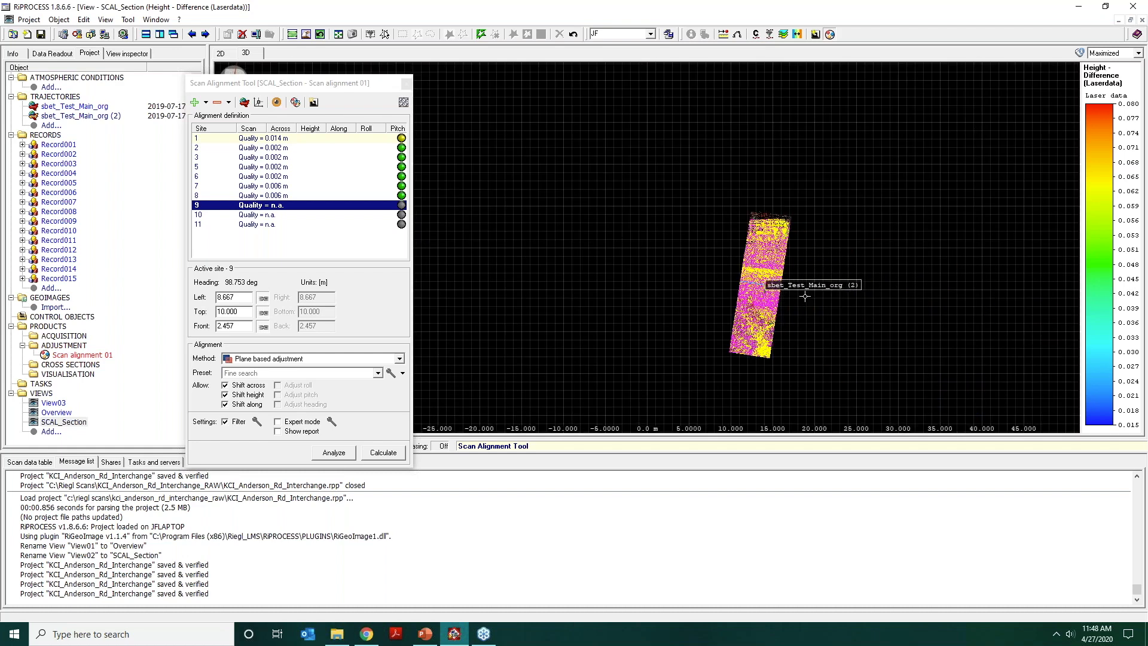
{"action": "left_click_drag", "start_coordinate": [793, 241], "coordinate": [868, 222]}
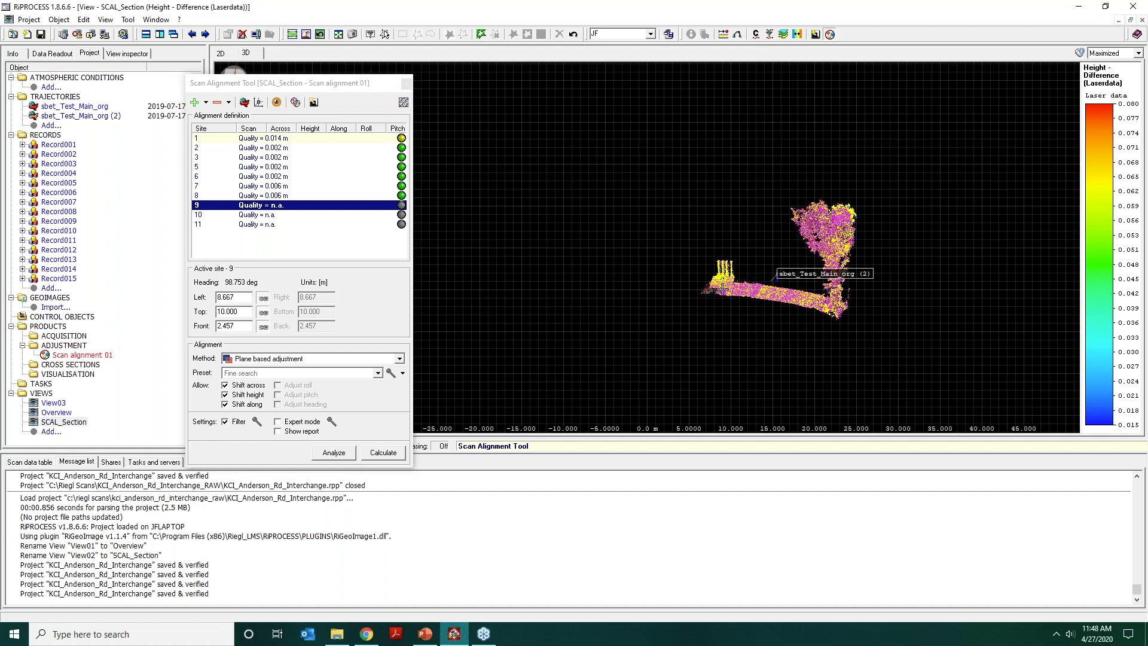
{"action": "scroll", "coordinate": [759, 292], "scroll_direction": "up", "scroll_amount": 5}
{"action": "middle_click_drag", "start_coordinate": [939, 171], "coordinate": [737, 157]}
{"action": "left_click_drag", "start_coordinate": [835, 372], "coordinate": [816, 255]}
{"action": "scroll", "coordinate": [816, 255], "scroll_direction": "up", "scroll_amount": 10}
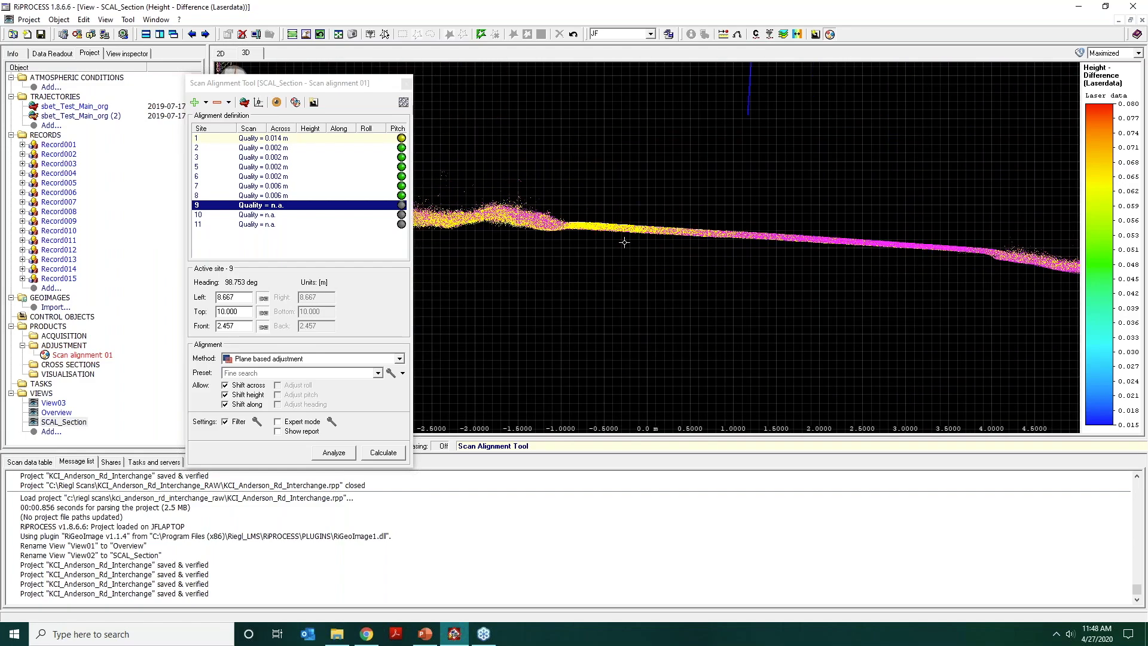
Examine site 9's road surface and roadside structures from oblique angles, and return to the 2D view.
{"action": "left_click_drag", "start_coordinate": [627, 233], "coordinate": [625, 236]}
{"action": "left_click_drag", "start_coordinate": [629, 246], "coordinate": [632, 246]}
{"action": "scroll", "coordinate": [654, 230], "scroll_direction": "down", "scroll_amount": 5}
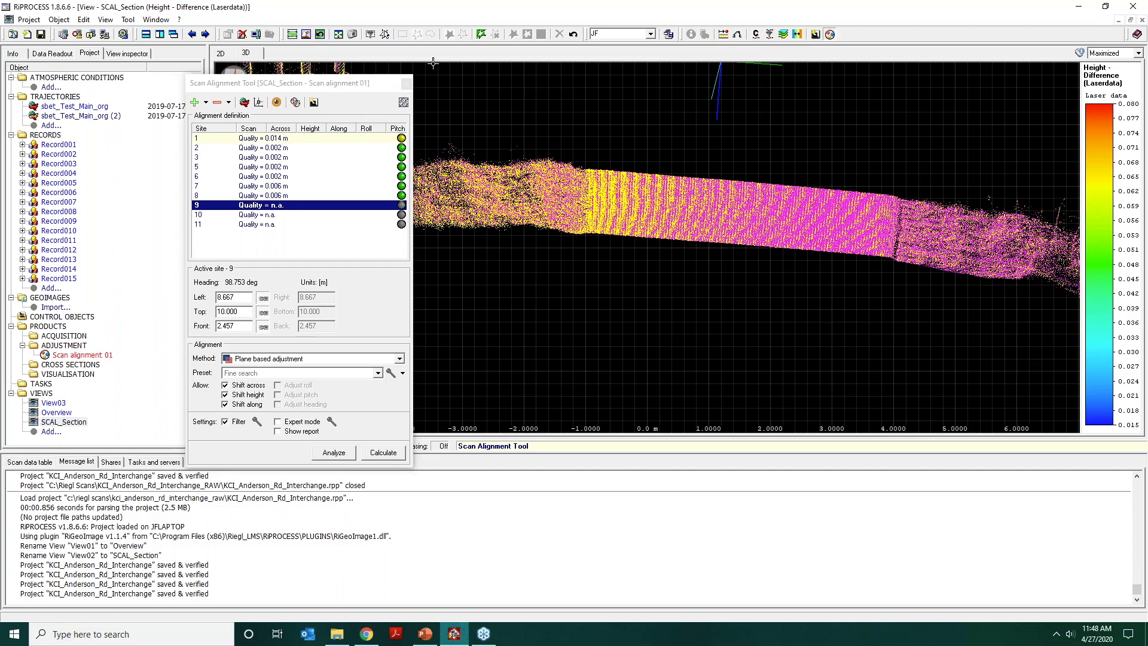
{"action": "mouse_move", "coordinate": [729, 251]}
{"action": "left_mouse_down"}
{"action": "mouse_move", "coordinate": [727, 263]}
{"action": "mouse_move", "coordinate": [671, 257]}
{"action": "mouse_move", "coordinate": [668, 204]}
{"action": "mouse_move", "coordinate": [679, 193]}
{"action": "mouse_move", "coordinate": [684, 224]}
{"action": "mouse_move", "coordinate": [692, 198]}
{"action": "mouse_move", "coordinate": [693, 214]}
{"action": "left_mouse_up"}
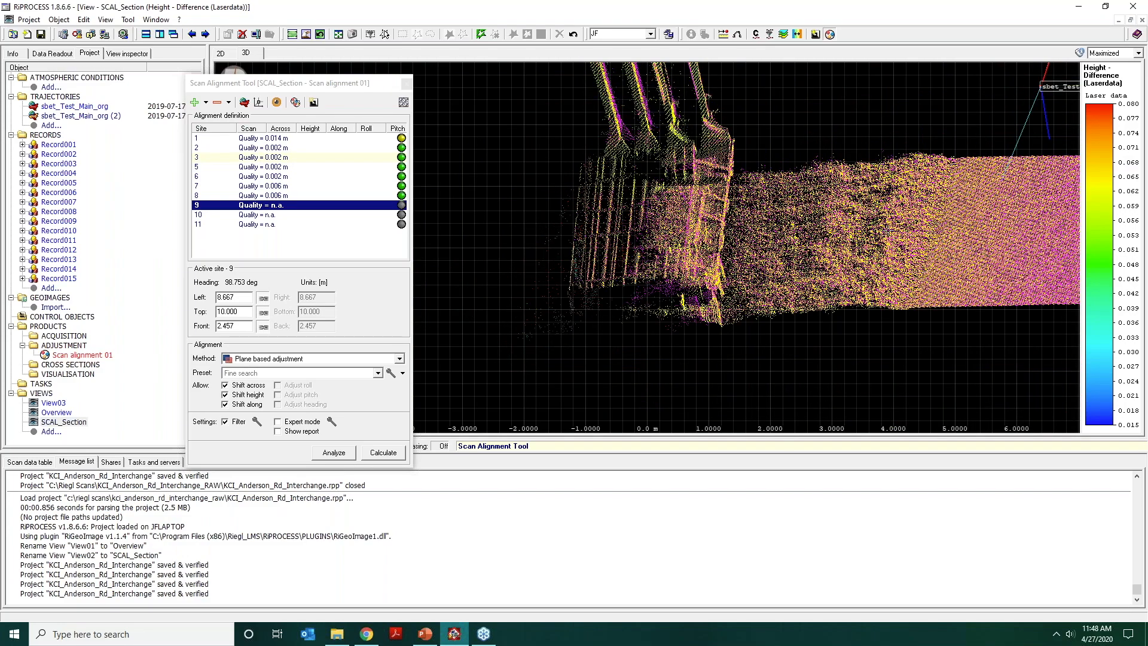
{"action": "left_click_drag", "start_coordinate": [890, 230], "coordinate": [810, 200]}
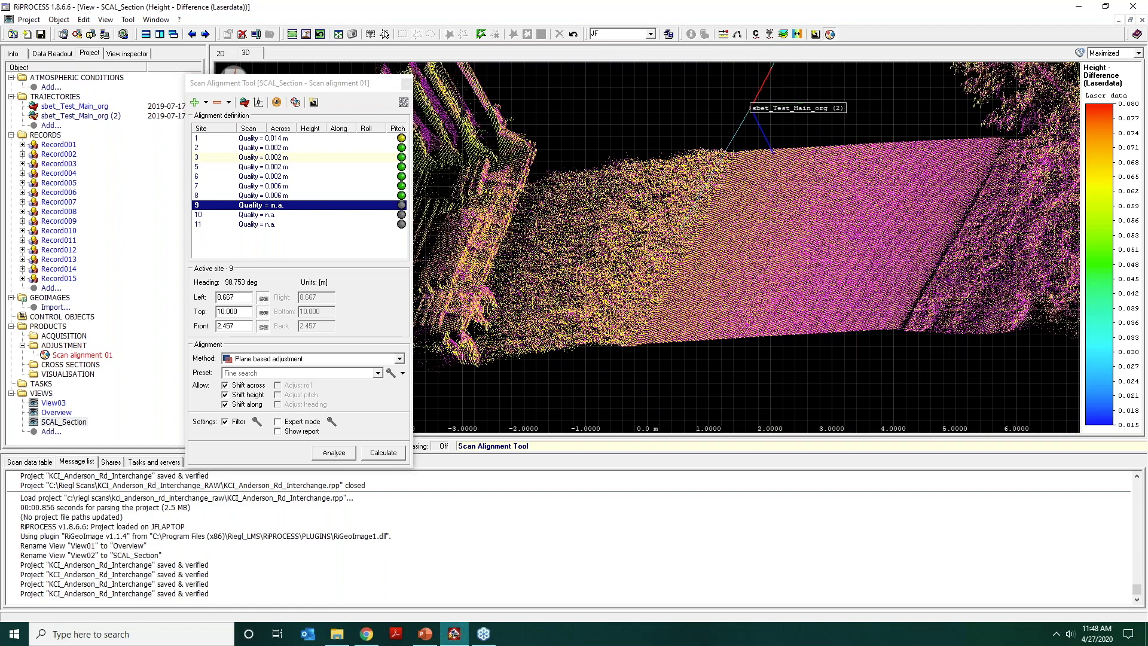
{"action": "left_click", "coordinate": [221, 53]}
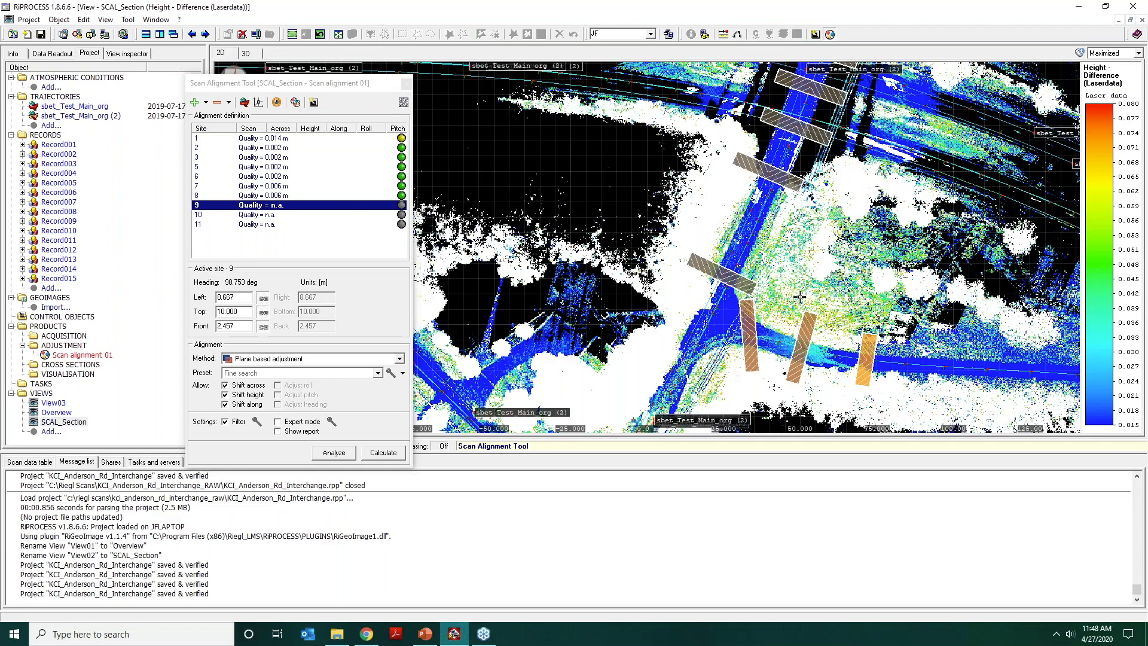
Activate site 10 and examine its road cross-section edge-on in 3D.
{"action": "middle_click_drag", "start_coordinate": [799, 296], "coordinate": [797, 268]}
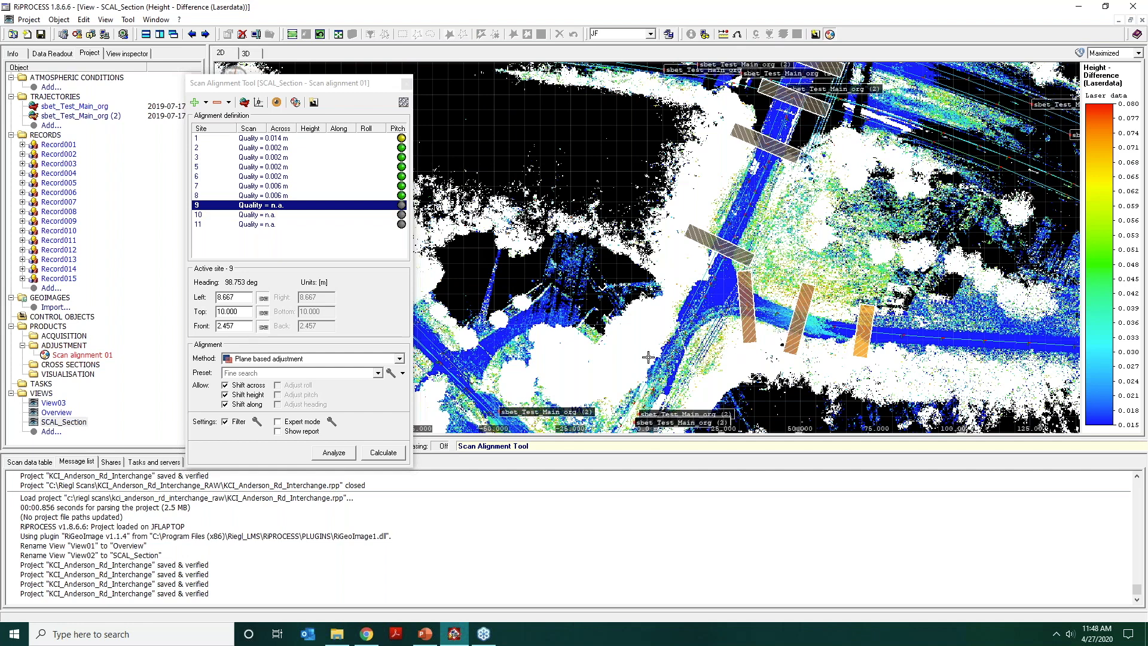
{"action": "left_click", "coordinate": [798, 318]}
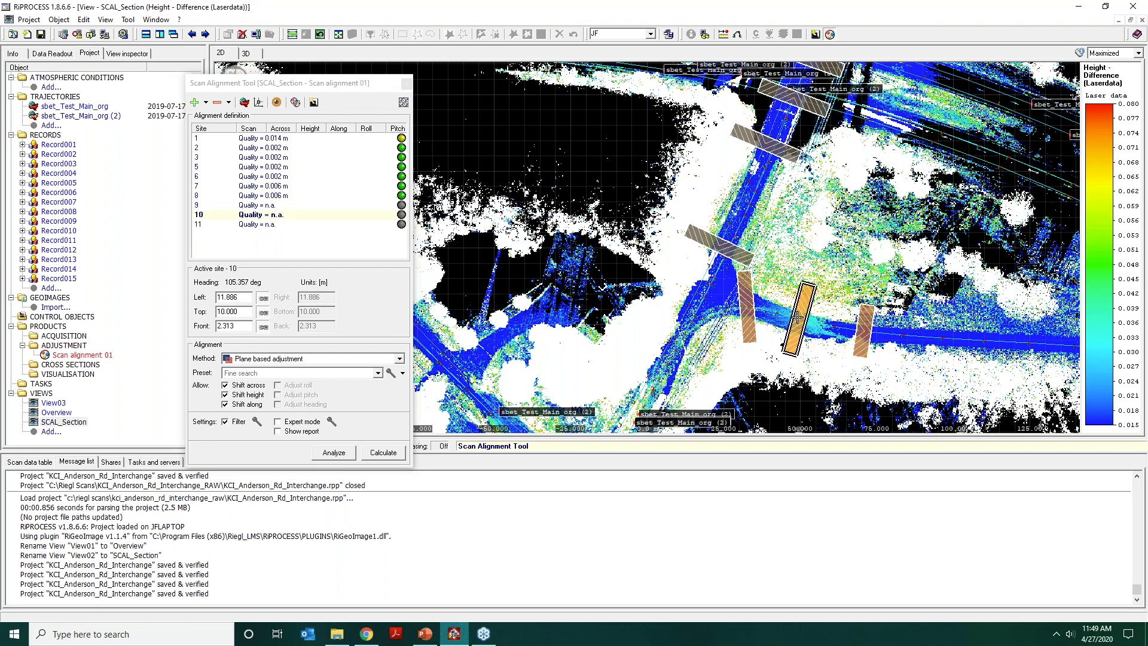
{"action": "left_click", "coordinate": [252, 55]}
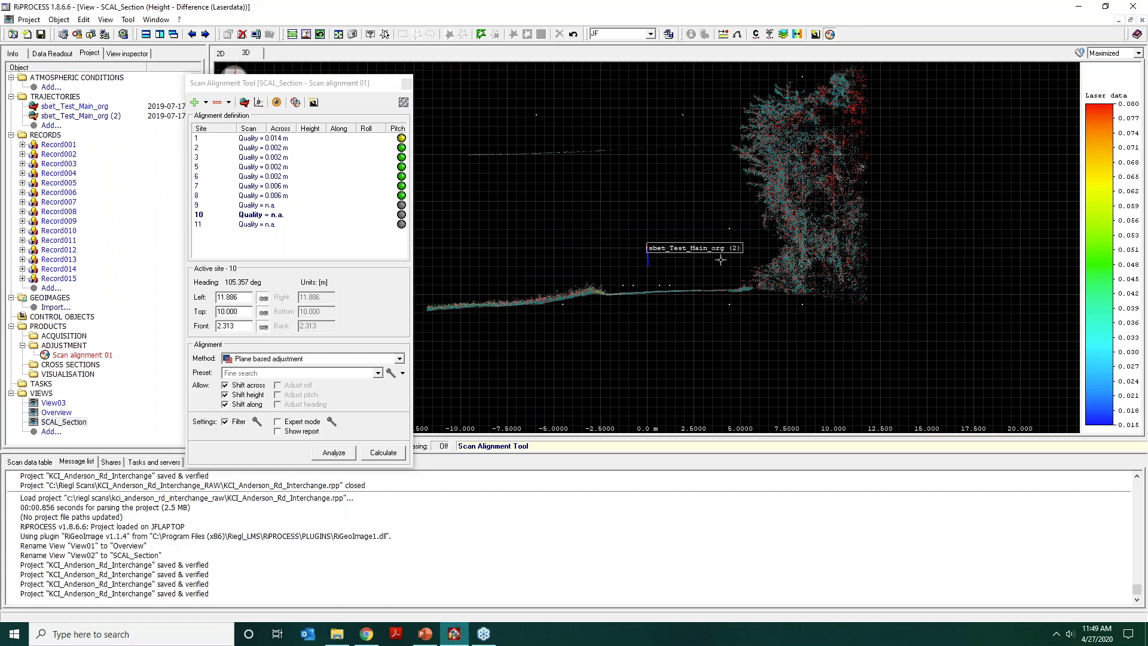
{"action": "middle_click_drag", "start_coordinate": [721, 259], "coordinate": [770, 144]}
{"action": "scroll", "coordinate": [661, 226], "scroll_direction": "up", "scroll_amount": 4}
{"action": "middle_click_drag", "start_coordinate": [718, 195], "coordinate": [686, 290]}
{"action": "scroll", "coordinate": [716, 169], "scroll_direction": "up", "scroll_amount": 1}
{"action": "scroll", "coordinate": [716, 169], "scroll_direction": "up", "scroll_amount": 2}
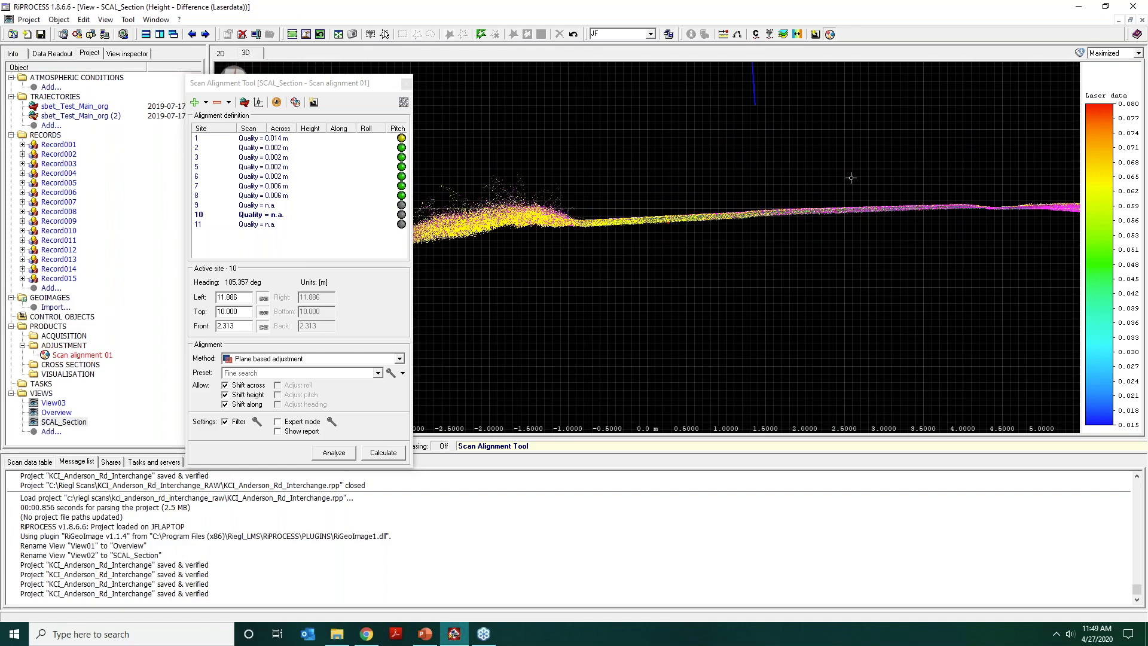
{"action": "mouse_move", "coordinate": [815, 195]}
{"action": "left_mouse_down"}
{"action": "mouse_move", "coordinate": [819, 222]}
{"action": "mouse_move", "coordinate": [816, 194]}
{"action": "left_mouse_up"}
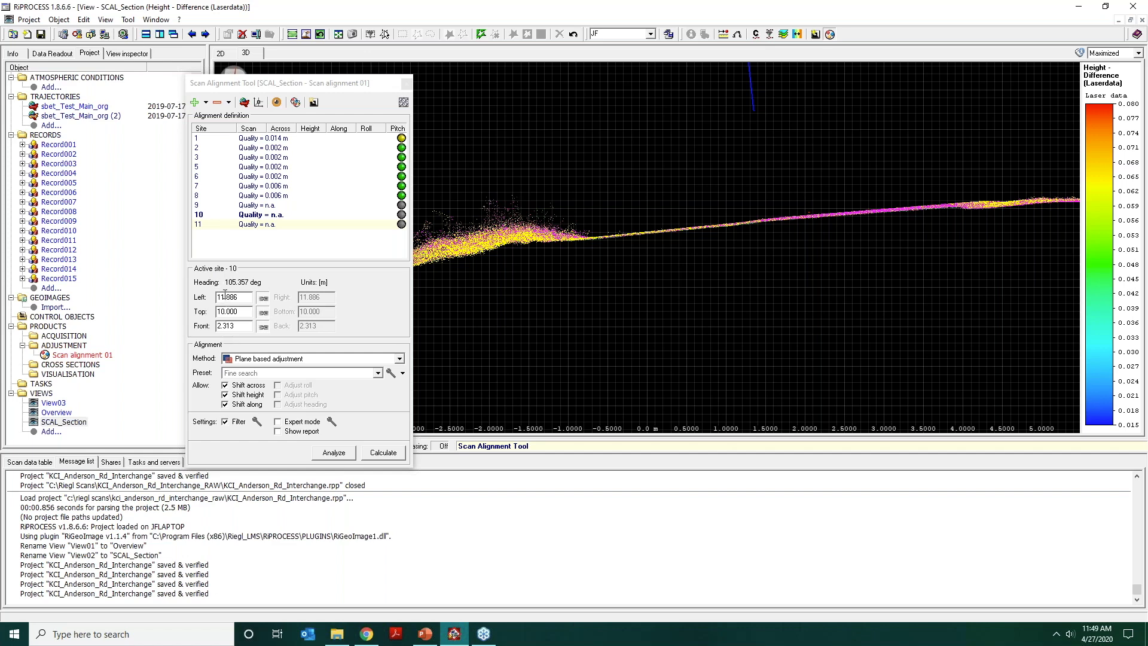
Set the plane based adjustment preset to Default and review its plane search and matching settings.
{"action": "left_click", "coordinate": [288, 374]}
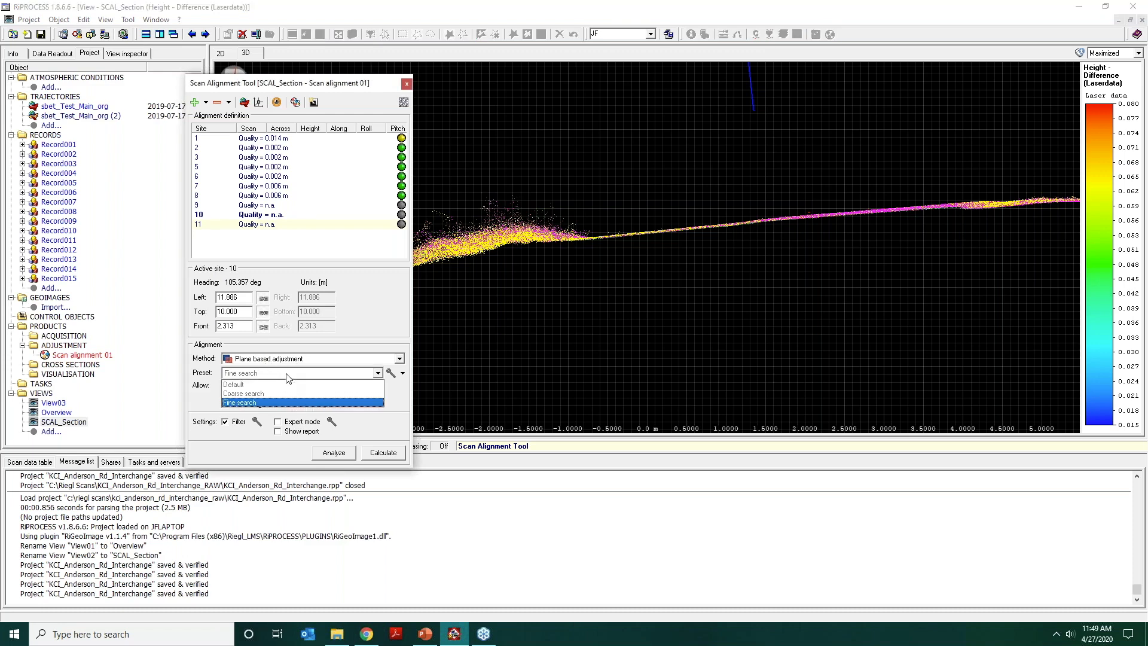
{"action": "left_click", "coordinate": [287, 384]}
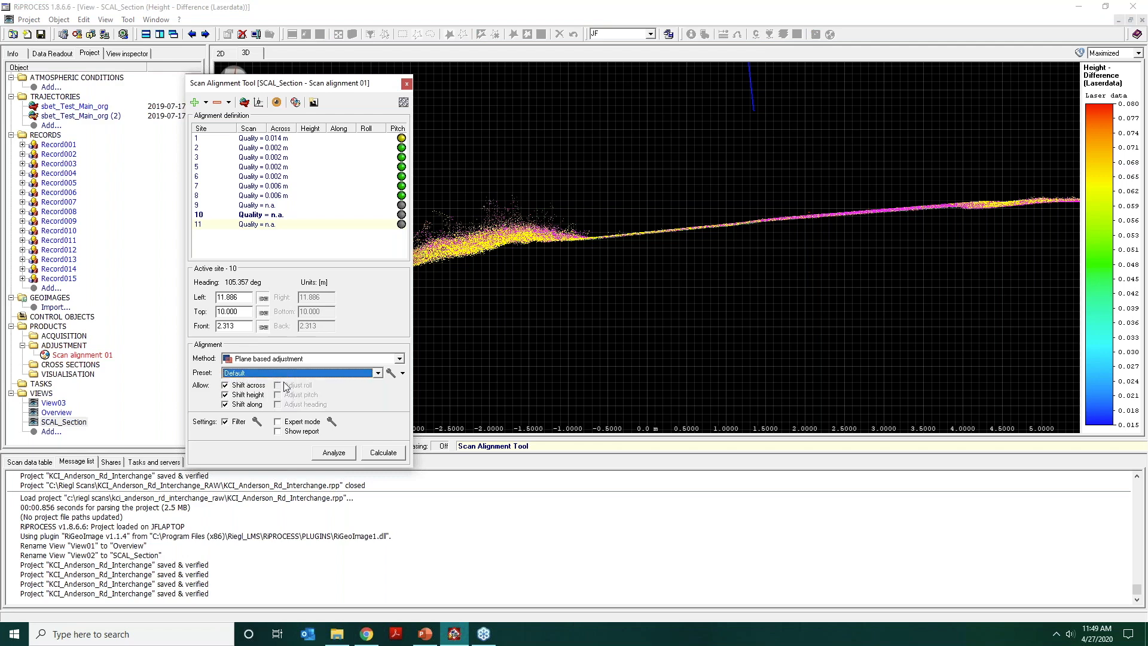
{"action": "left_click", "coordinate": [390, 372]}
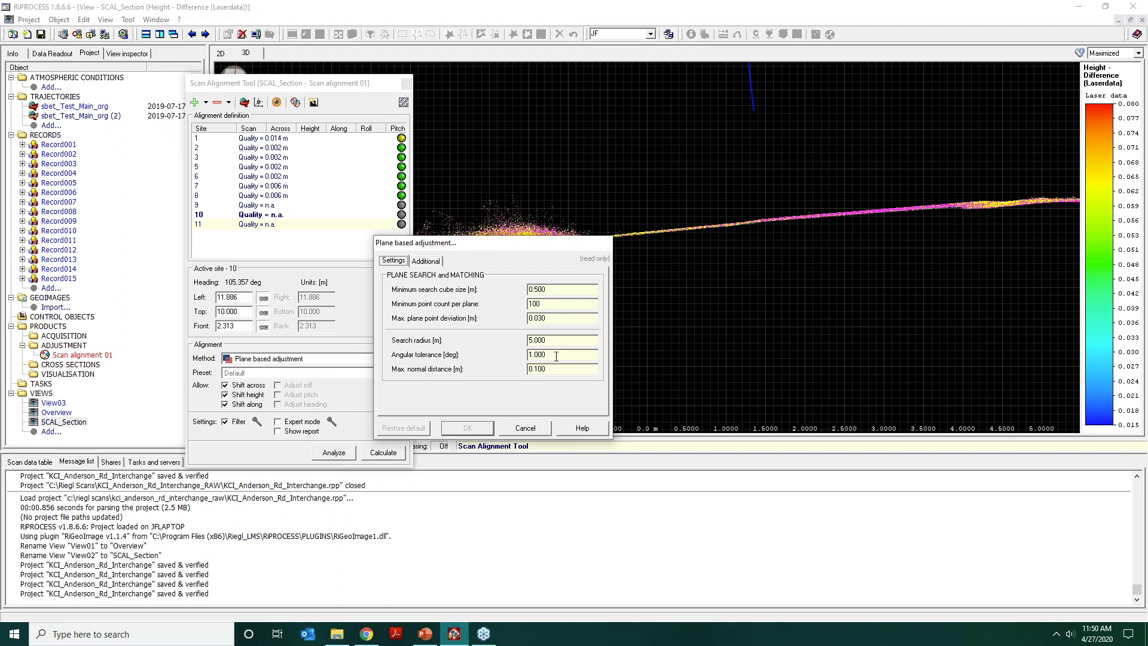
{"action": "left_click", "coordinate": [525, 428]}
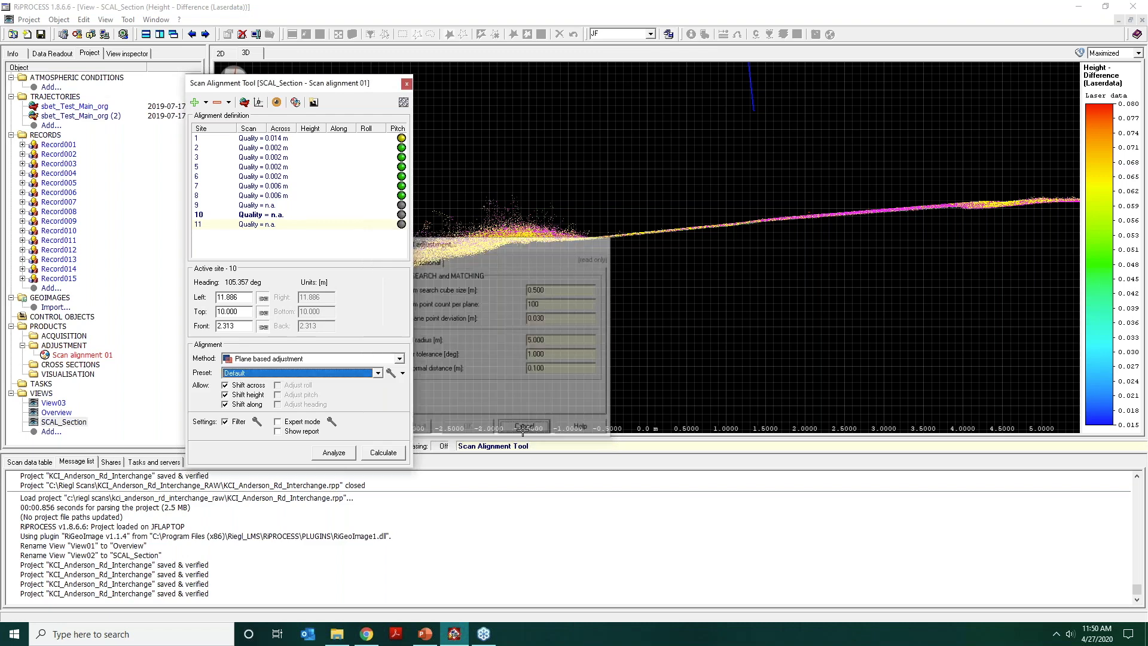
Copy the Default preset as New_1 and close its settings without changing any values.
{"action": "left_click", "coordinate": [403, 373]}
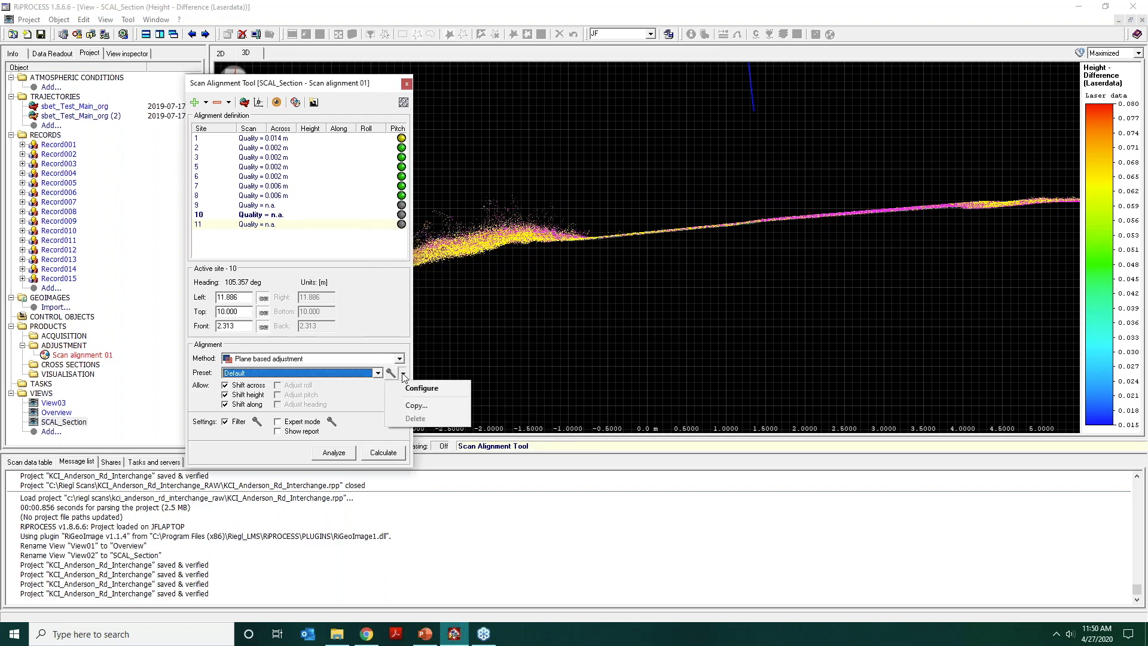
{"action": "left_click", "coordinate": [407, 407]}
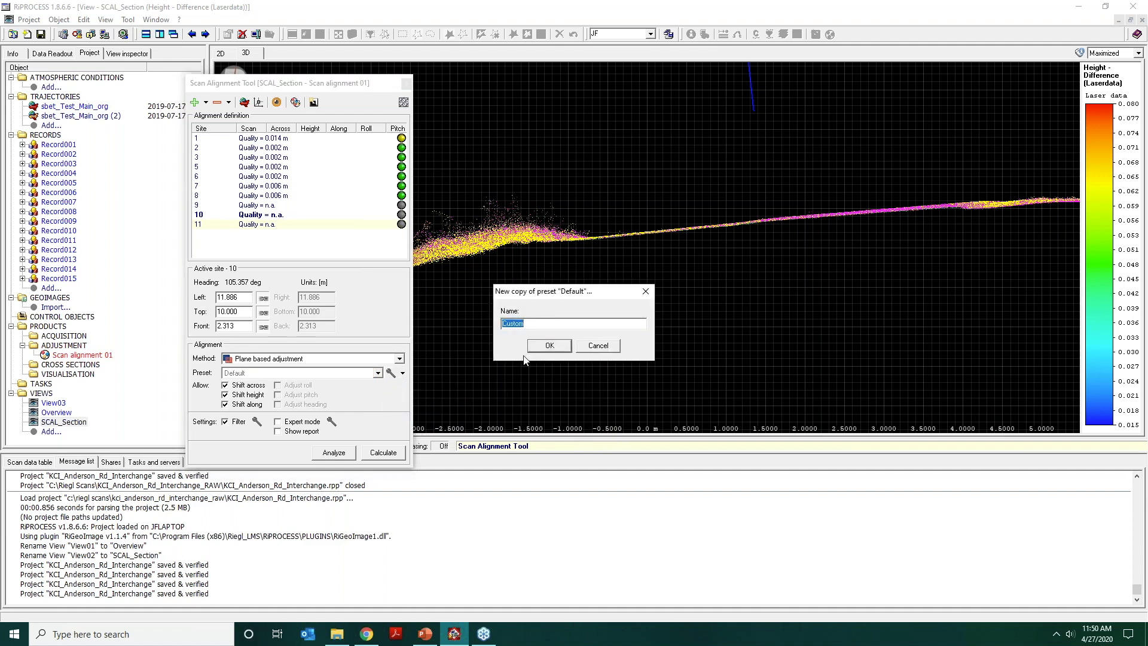
{"action": "type", "text": "New_1"}
{"action": "key", "text": "Return"}
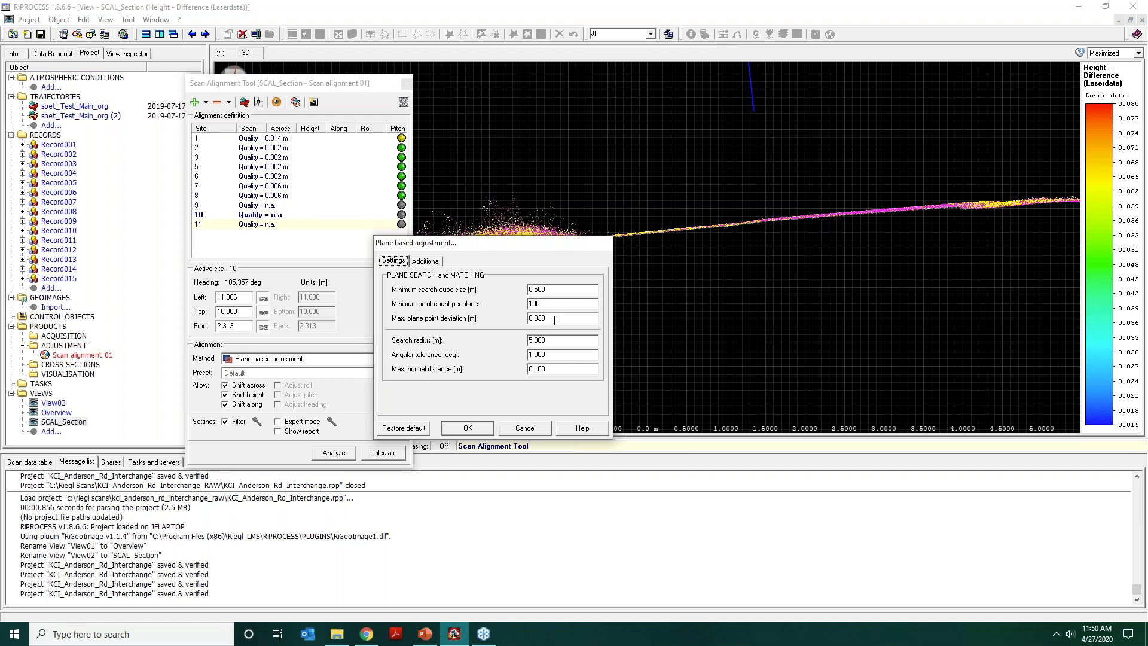
{"action": "double_click", "coordinate": [534, 304]}
{"action": "left_click", "coordinate": [526, 428]}
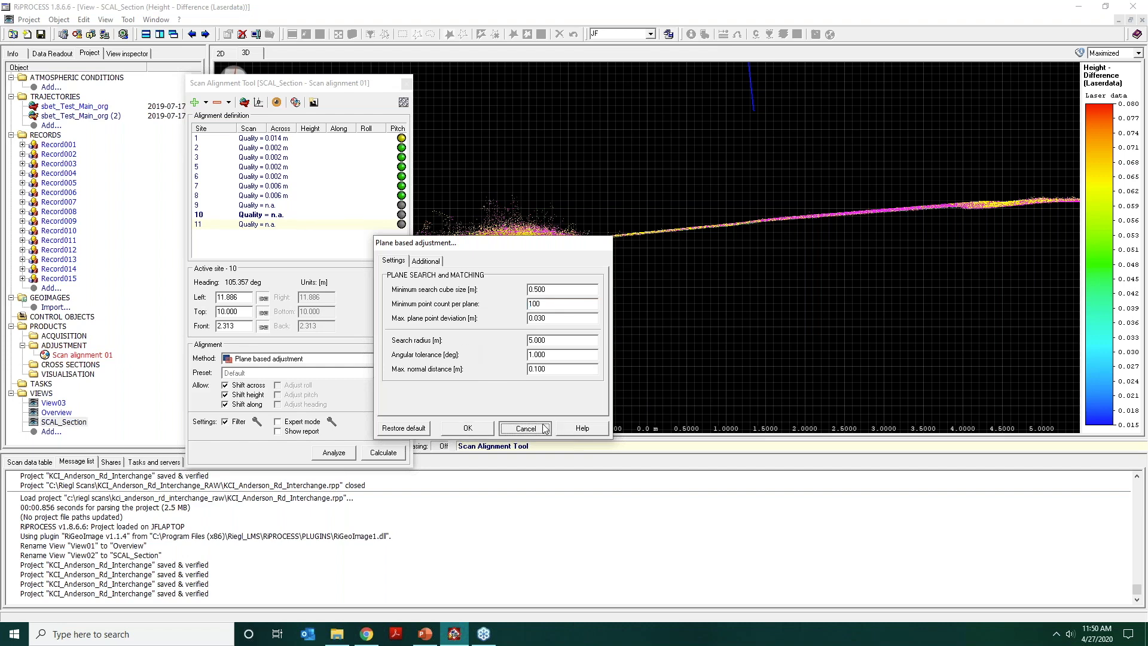
Switch the preset back to Default and analyze site 10 with Expert mode enabled.
{"action": "left_click", "coordinate": [378, 372]}
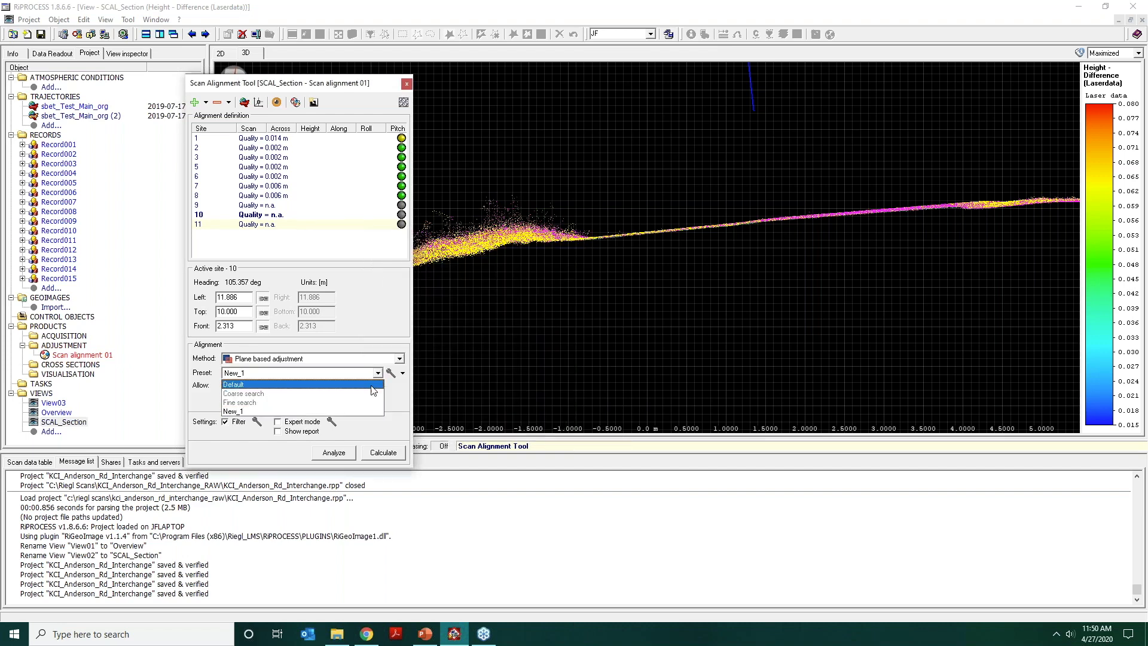
{"action": "left_click", "coordinate": [371, 385]}
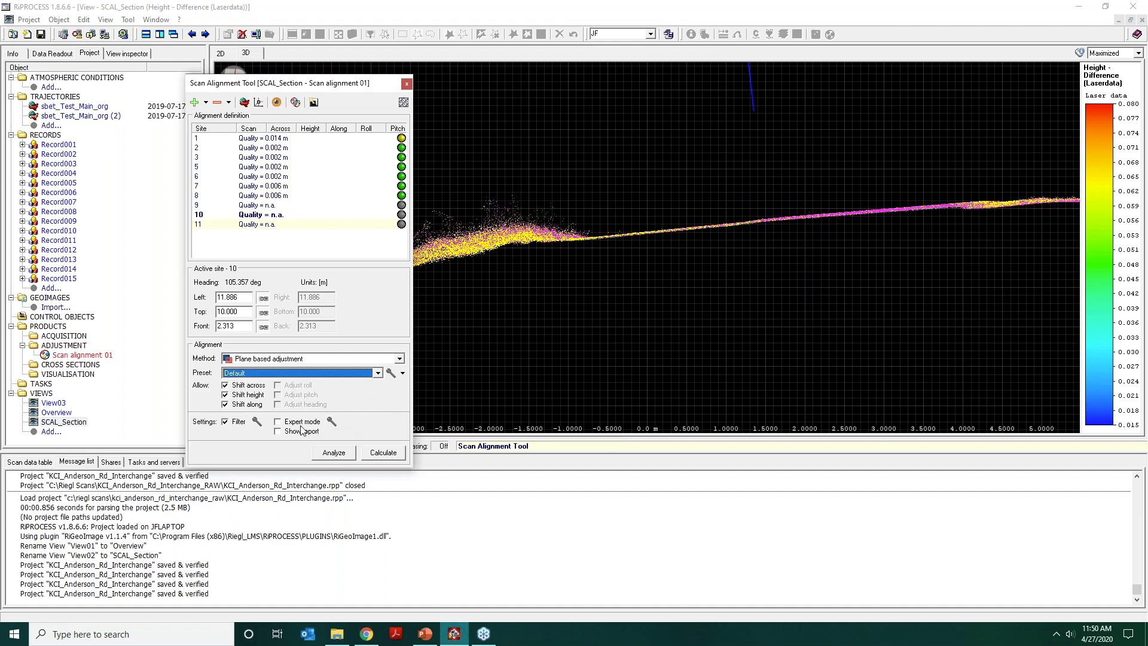
{"action": "left_click", "coordinate": [277, 422]}
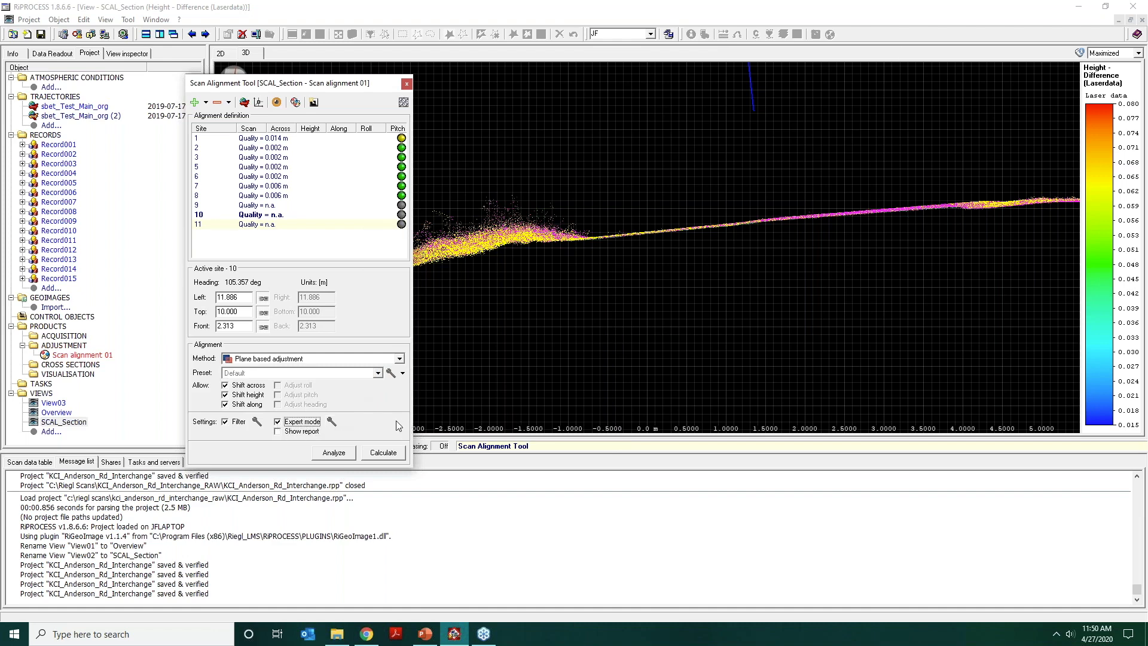
{"action": "left_click", "coordinate": [332, 453]}
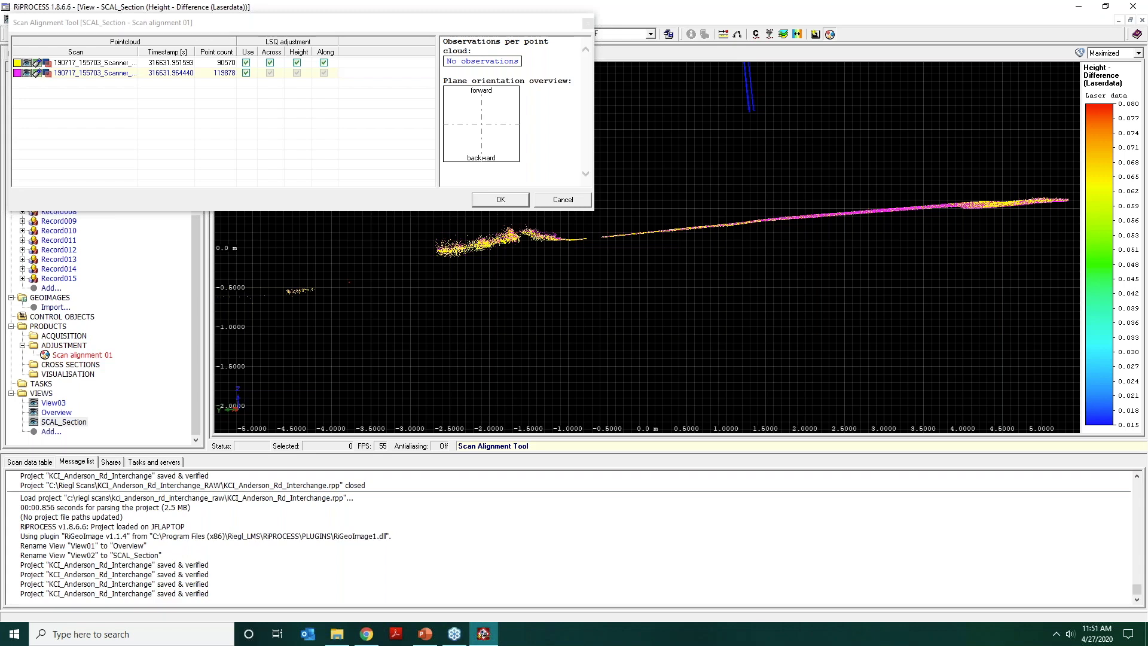
Examine the filtered plane points of site 10 from several angles in 3D and accept both scans with their current adjustment options.
{"action": "scroll", "coordinate": [797, 264], "scroll_direction": "down", "scroll_amount": 4}
{"action": "mouse_move", "coordinate": [795, 250]}
{"action": "left_mouse_down"}
{"action": "mouse_move", "coordinate": [796, 288]}
{"action": "mouse_move", "coordinate": [773, 294]}
{"action": "mouse_move", "coordinate": [818, 251]}
{"action": "mouse_move", "coordinate": [821, 303]}
{"action": "mouse_move", "coordinate": [794, 236]}
{"action": "left_mouse_up"}
{"action": "scroll", "coordinate": [795, 236], "scroll_direction": "down", "scroll_amount": 5}
{"action": "middle_click_drag", "start_coordinate": [794, 235], "coordinate": [985, 333]}
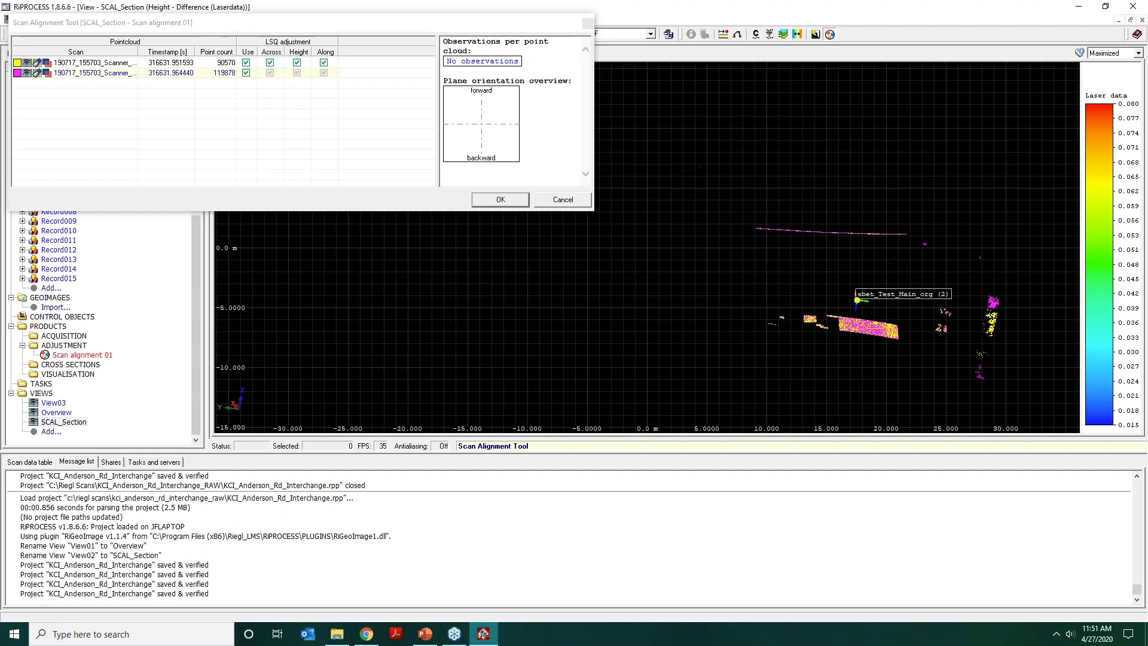
{"action": "scroll", "coordinate": [874, 277], "scroll_direction": "up", "scroll_amount": 5}
{"action": "mouse_move", "coordinate": [862, 235]}
{"action": "left_mouse_down"}
{"action": "mouse_move", "coordinate": [847, 253]}
{"action": "mouse_move", "coordinate": [866, 239]}
{"action": "mouse_move", "coordinate": [877, 251]}
{"action": "left_mouse_up"}
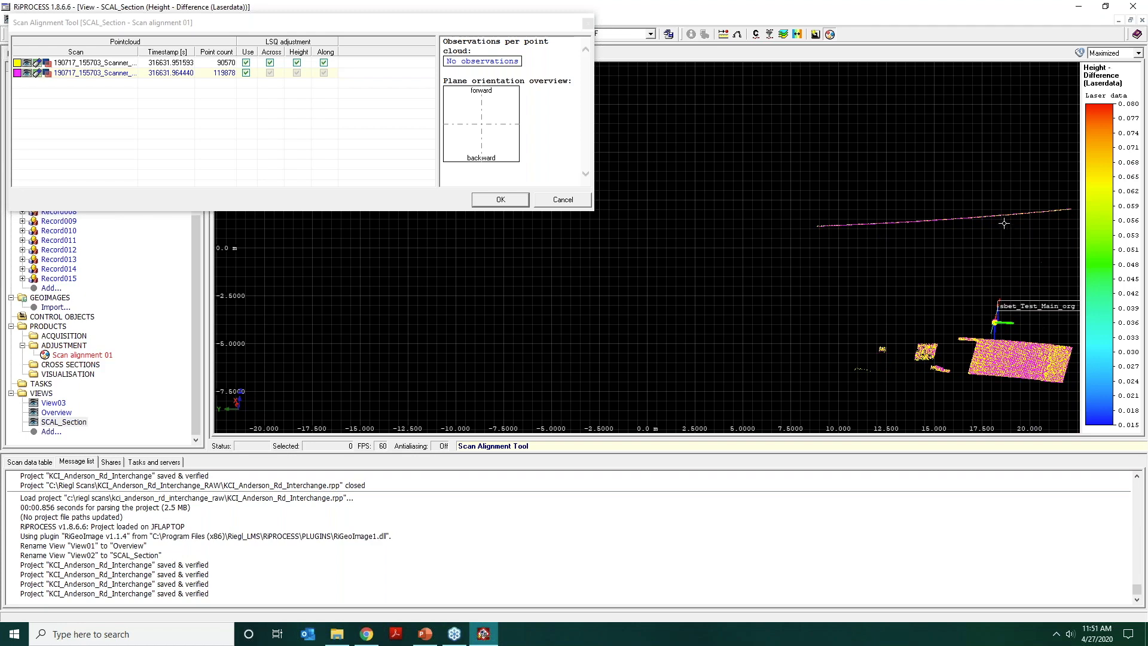
{"action": "mouse_move", "coordinate": [1004, 223]}
{"action": "middle_mouse_down"}
{"action": "mouse_move", "coordinate": [956, 341]}
{"action": "mouse_move", "coordinate": [964, 159]}
{"action": "mouse_move", "coordinate": [848, 247]}
{"action": "middle_mouse_up"}
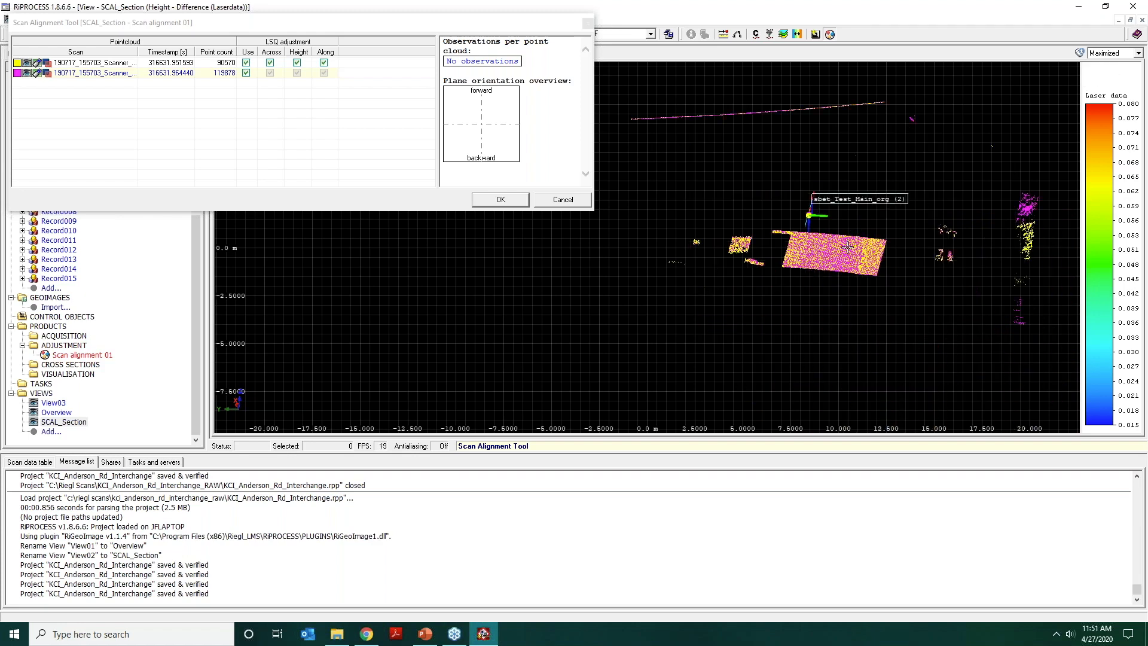
{"action": "scroll", "coordinate": [848, 247], "scroll_direction": "up", "scroll_amount": 8}
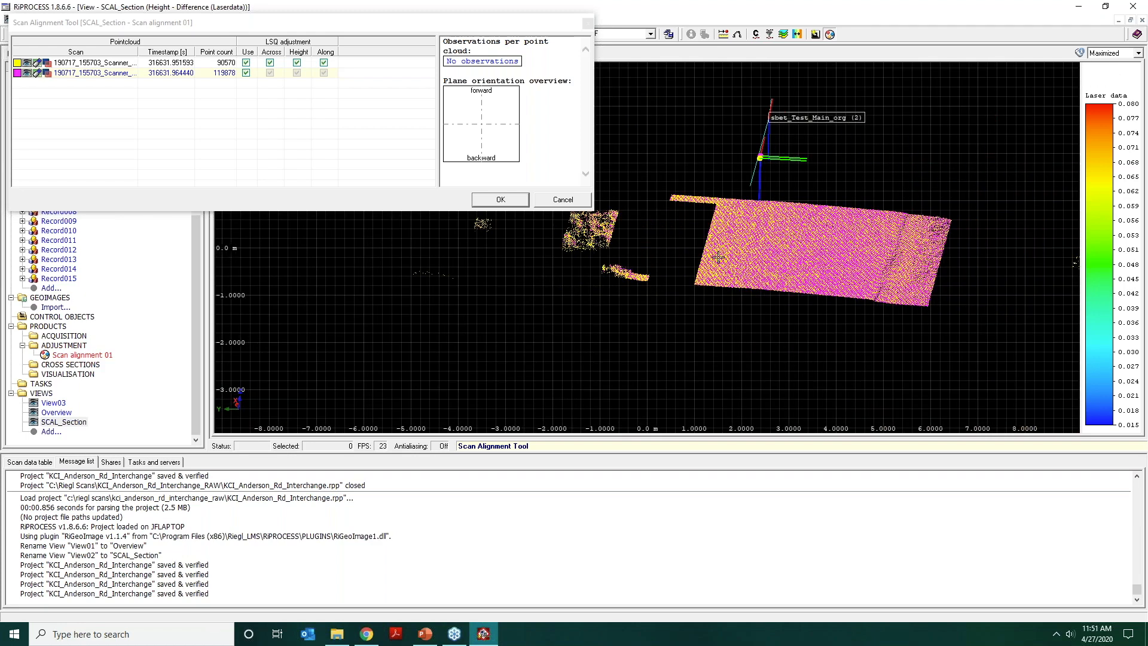
{"action": "left_click_drag", "start_coordinate": [718, 257], "coordinate": [774, 278]}
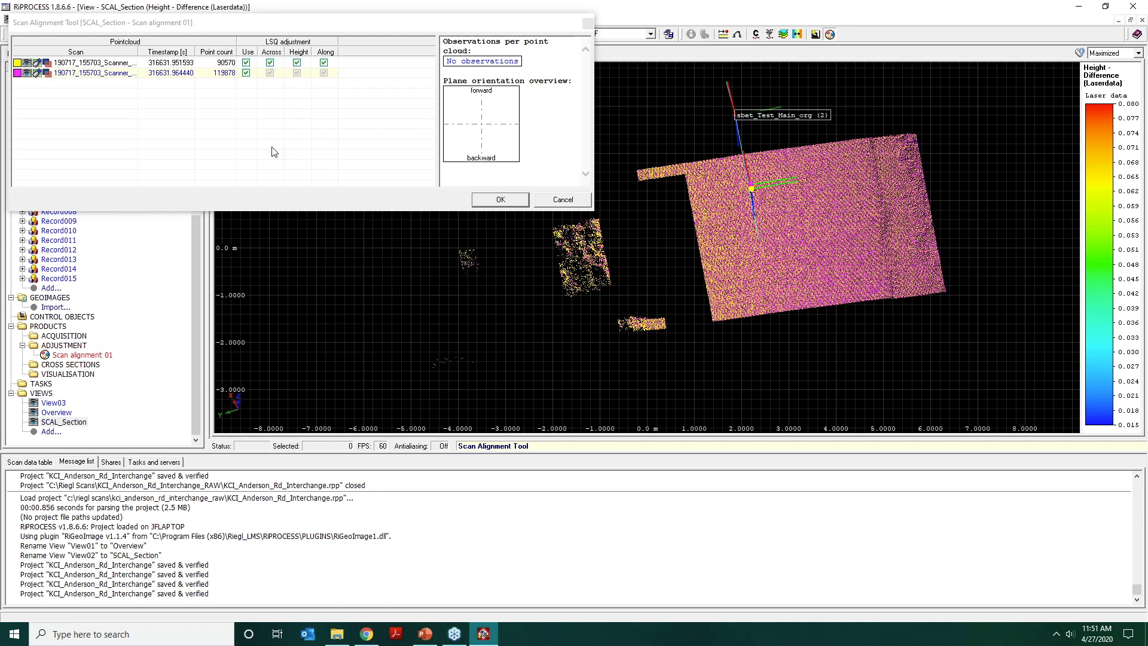
{"action": "left_click", "coordinate": [501, 203]}
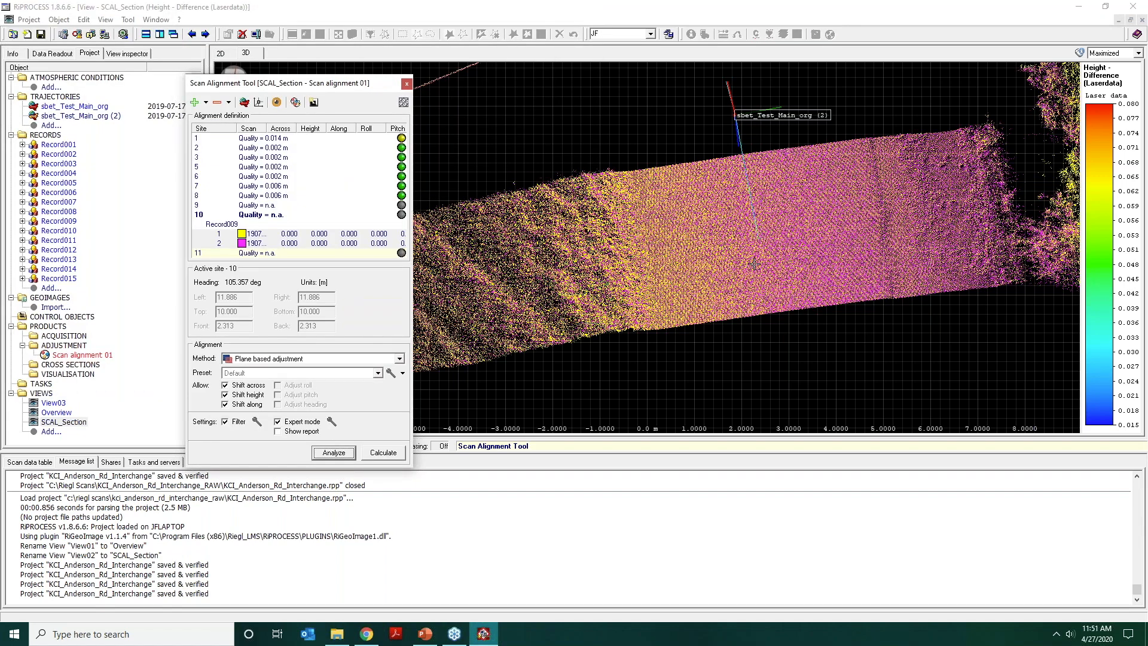
Return to the 2D view and look closely at sites 9, 10 and 11 on the branch road.
{"action": "left_click", "coordinate": [770, 228]}
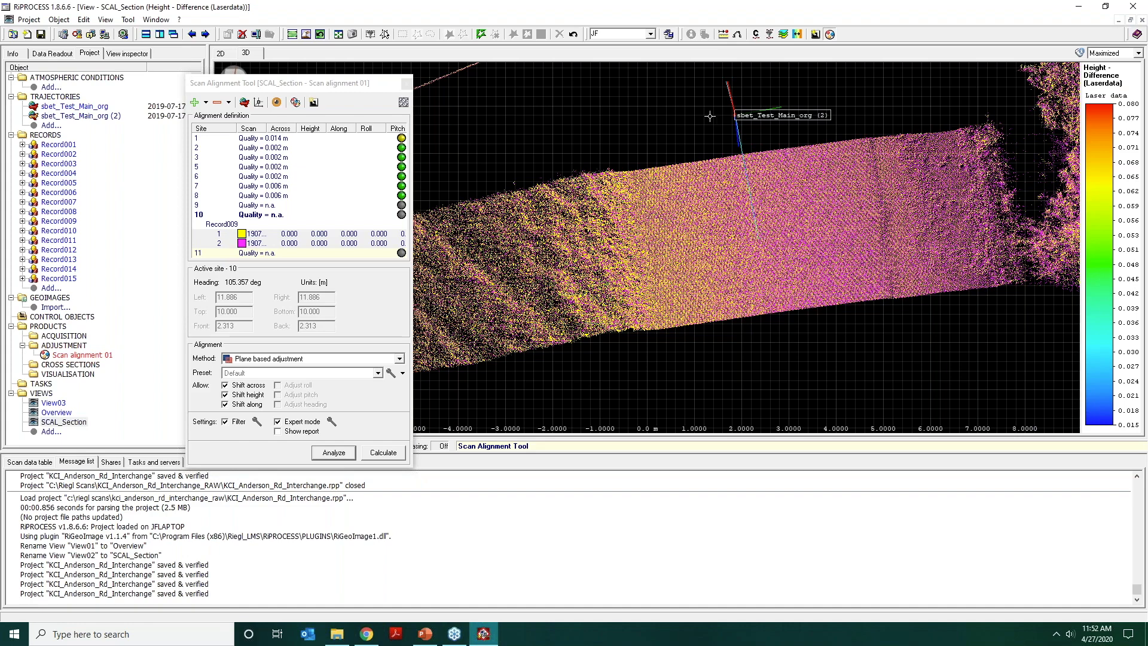
{"action": "left_click", "coordinate": [220, 53]}
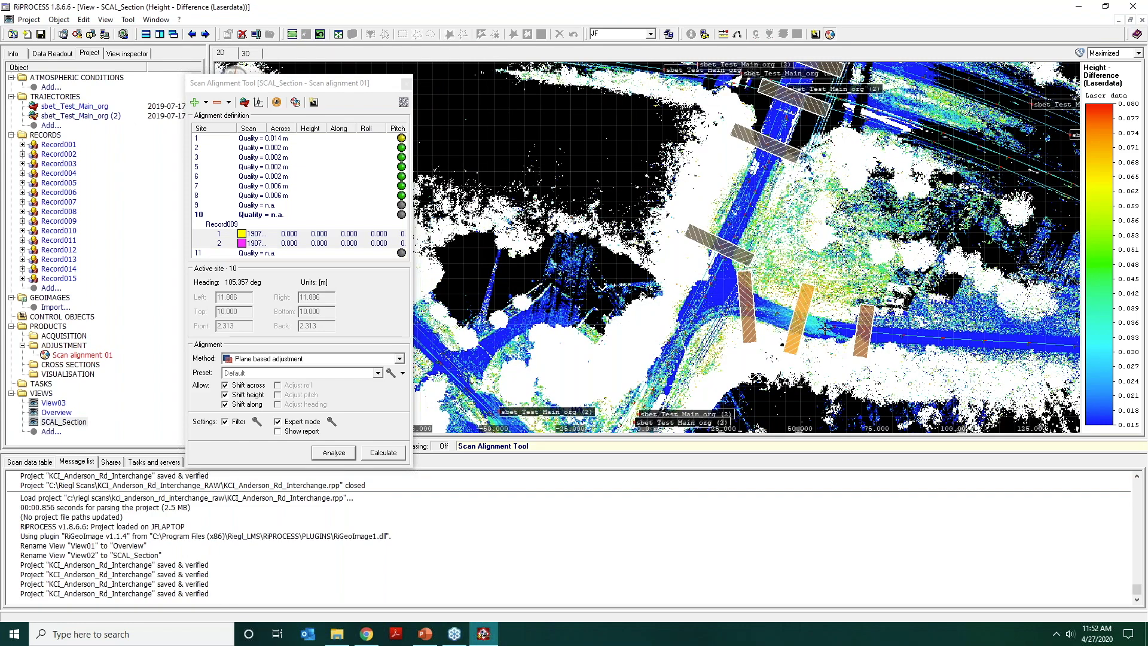
{"action": "scroll", "coordinate": [828, 350], "scroll_direction": "up", "scroll_amount": 5}
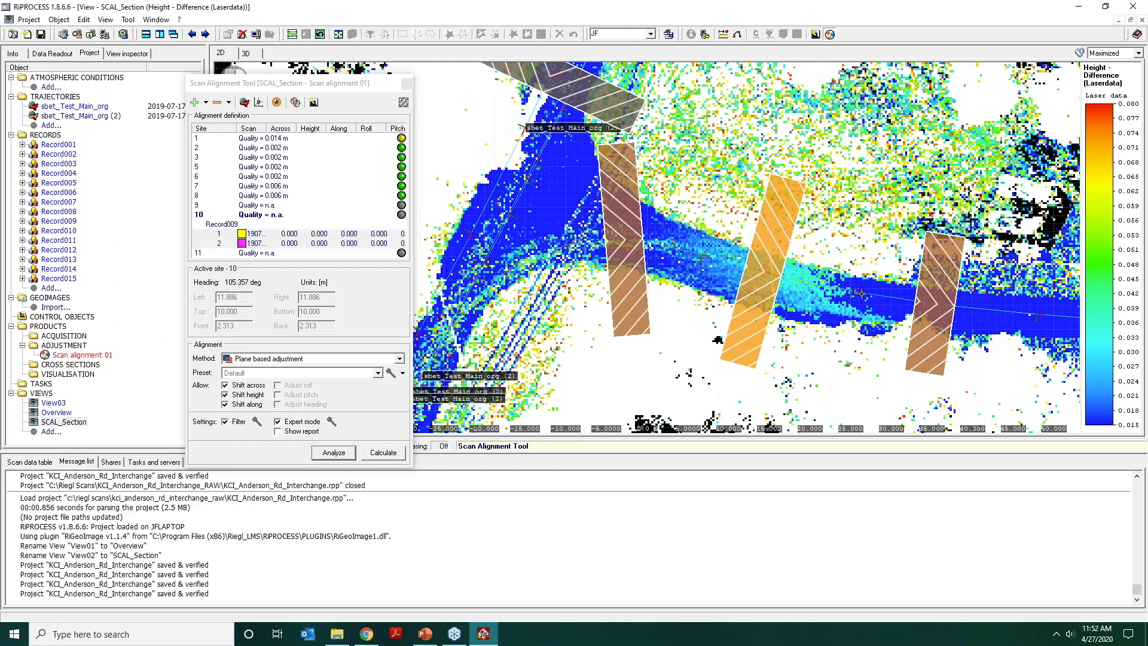
Delete alignment sites 9, 10 and 11 on the branch road, confirming the deletion.
{"action": "scroll", "coordinate": [805, 279], "scroll_direction": "down", "scroll_amount": 1}
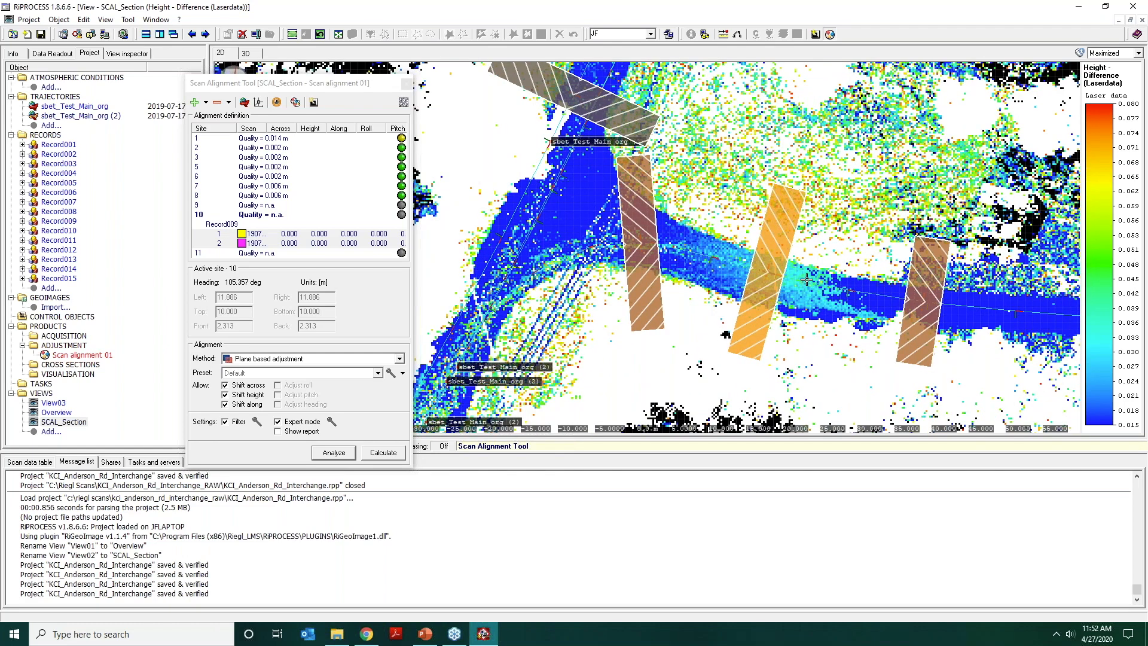
{"action": "scroll", "coordinate": [809, 274], "scroll_direction": "down", "scroll_amount": 3}
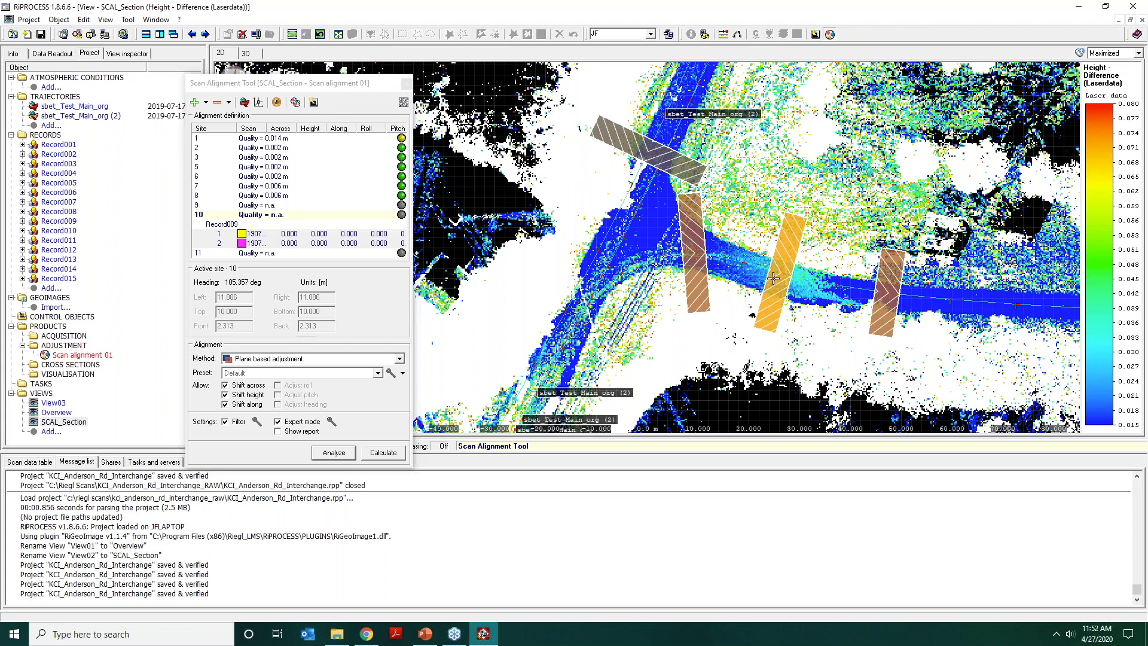
{"action": "left_click", "coordinate": [272, 206]}
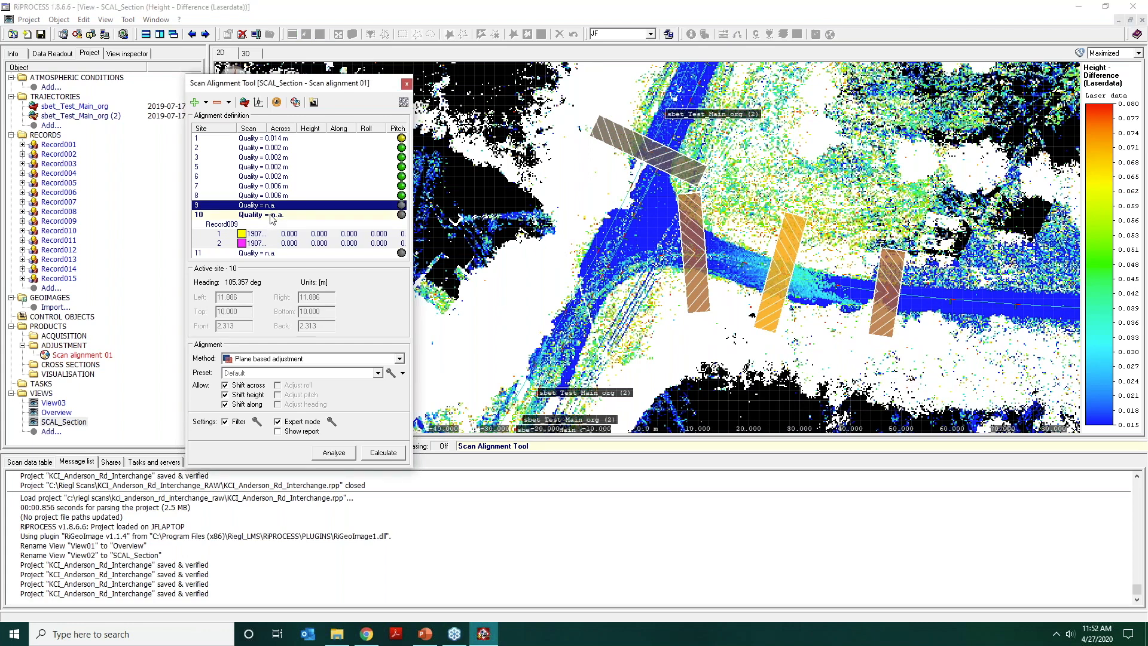
{"action": "left_click", "coordinate": [273, 216], "text": "shift"}
{"action": "left_click", "coordinate": [261, 253], "text": "shift"}
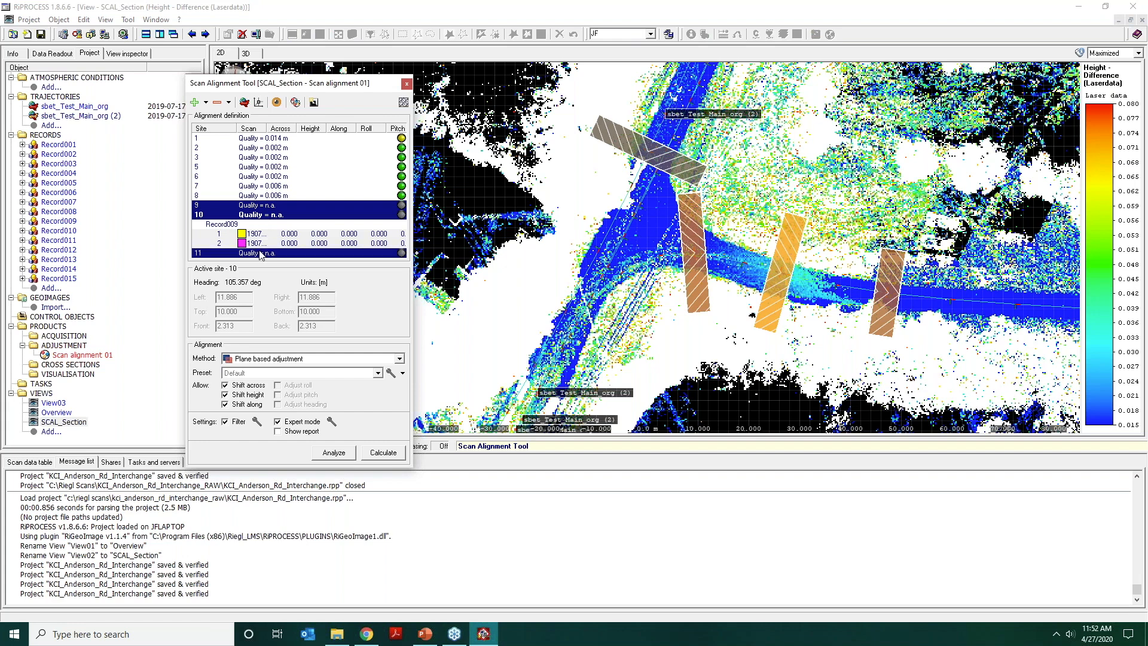
{"action": "right_click", "coordinate": [262, 254]}
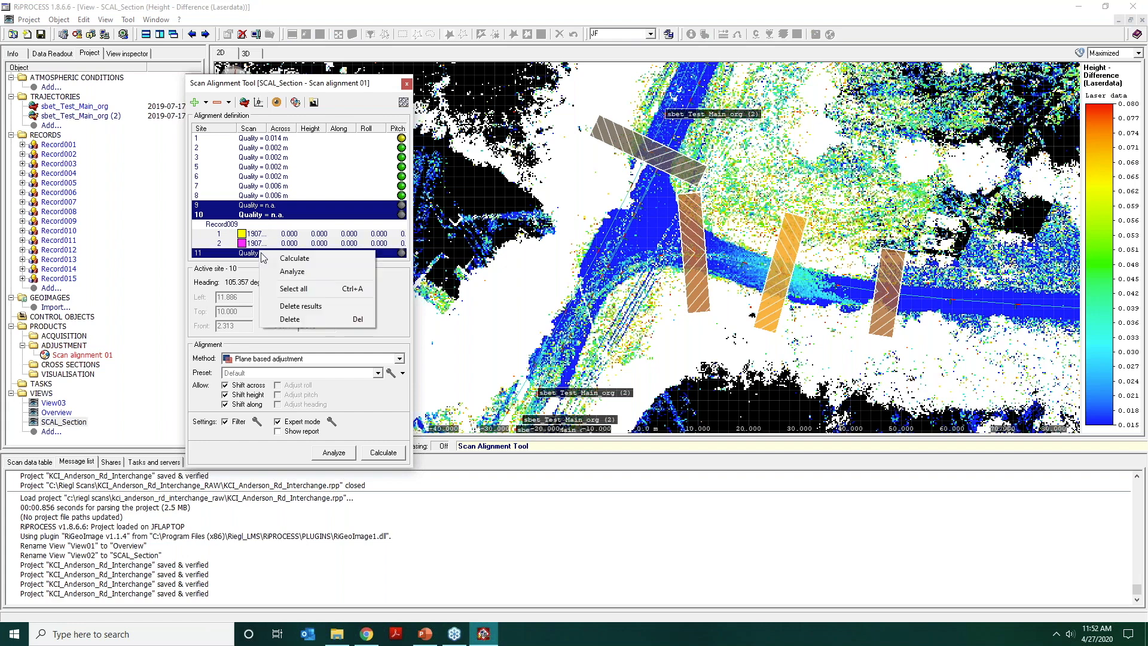
{"action": "left_click", "coordinate": [298, 319]}
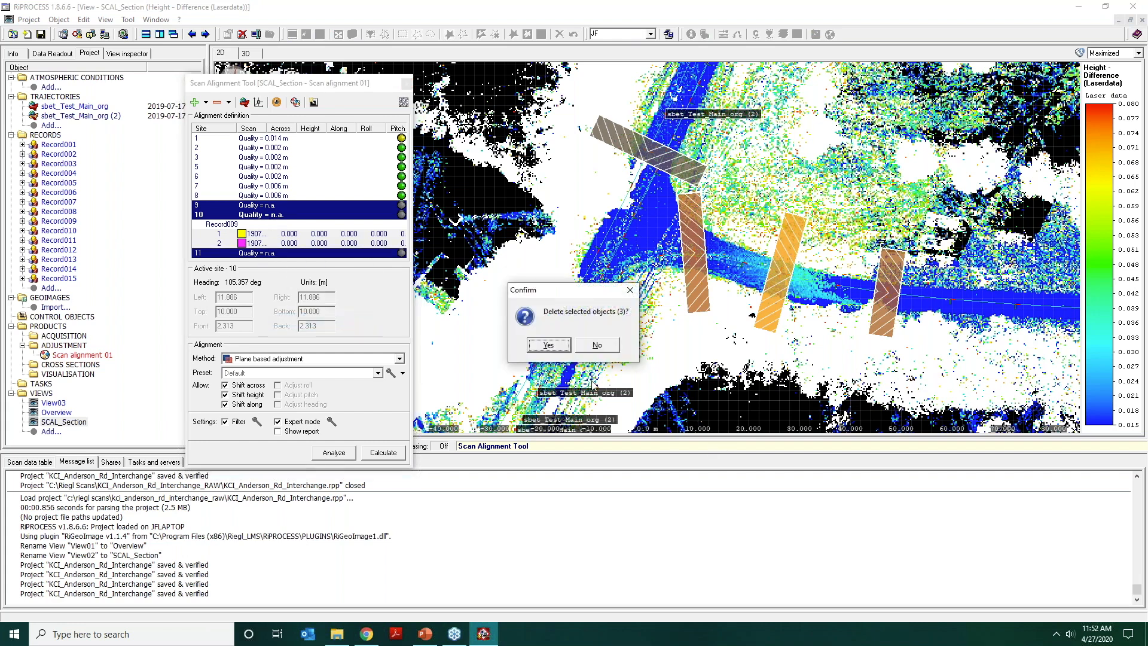
{"action": "left_click", "coordinate": [555, 346]}
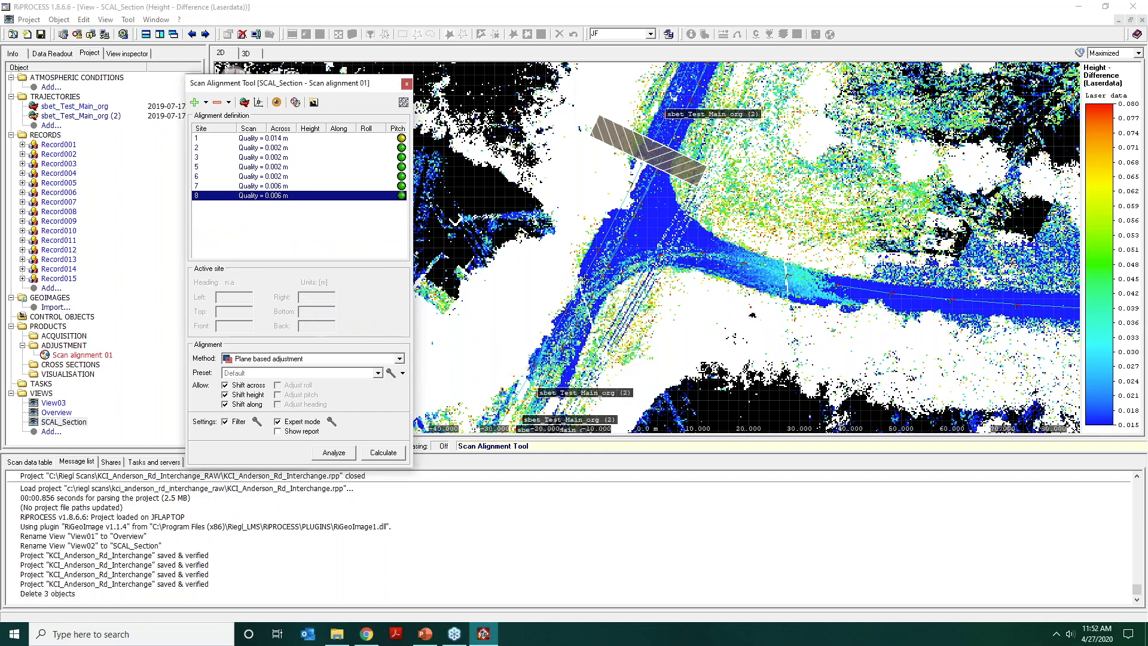
Activate alignment site 8 in the middle of the bridge and turn off Expert mode.
{"action": "scroll", "coordinate": [689, 247], "scroll_direction": "down", "scroll_amount": 5}
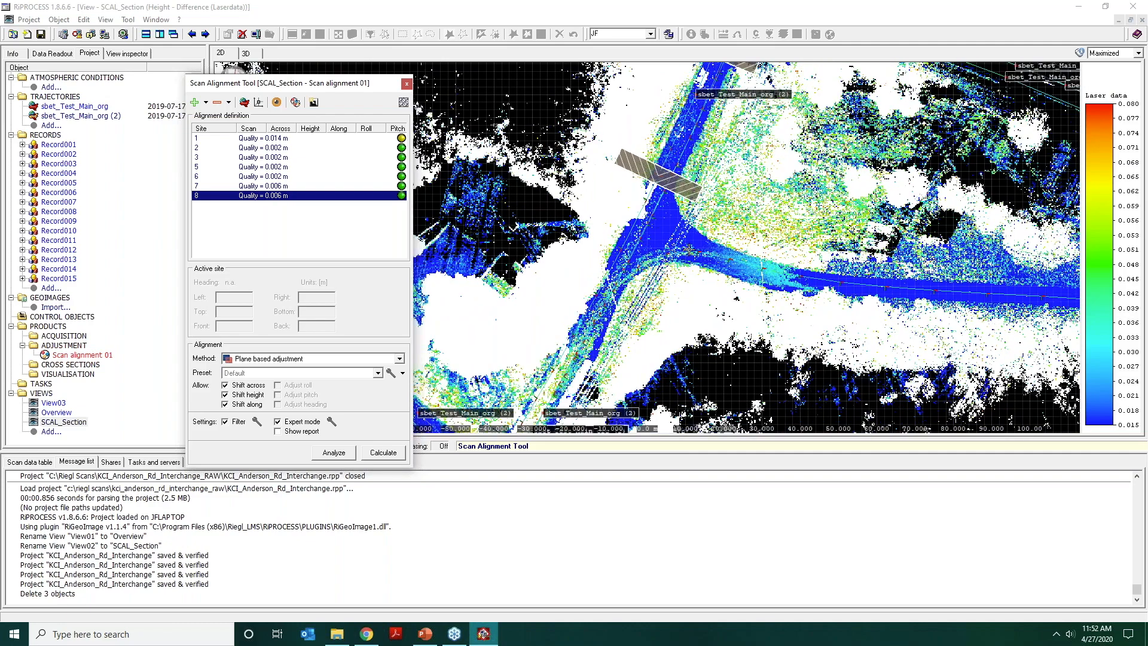
{"action": "scroll", "coordinate": [712, 228], "scroll_direction": "up", "scroll_amount": 1}
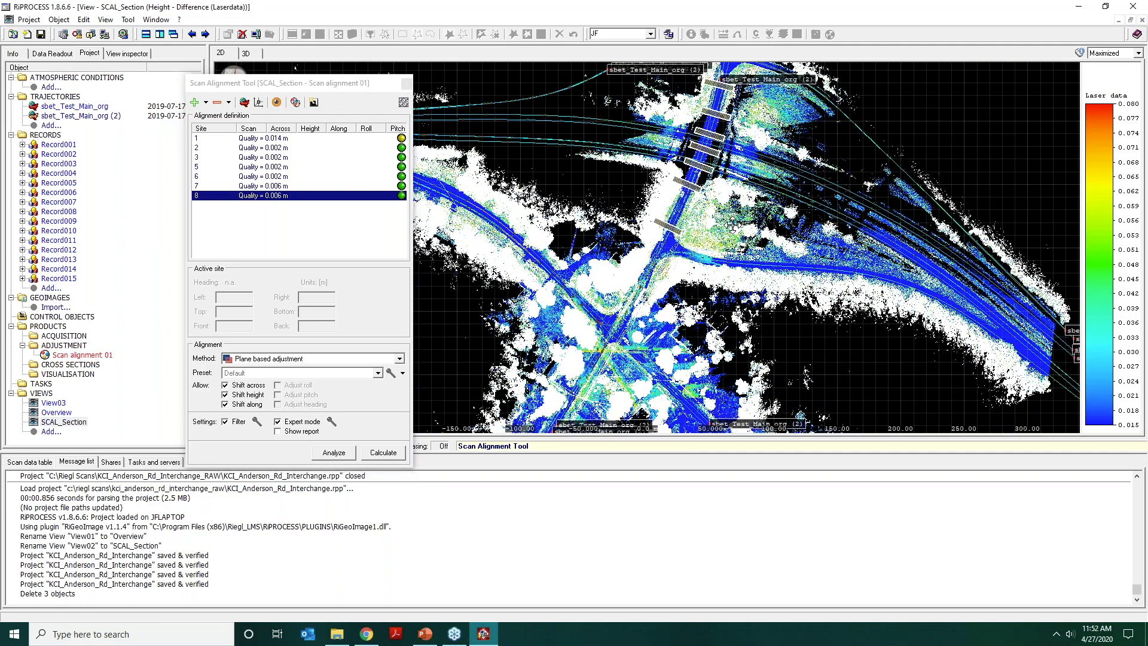
{"action": "scroll", "coordinate": [736, 186], "scroll_direction": "up", "scroll_amount": 3}
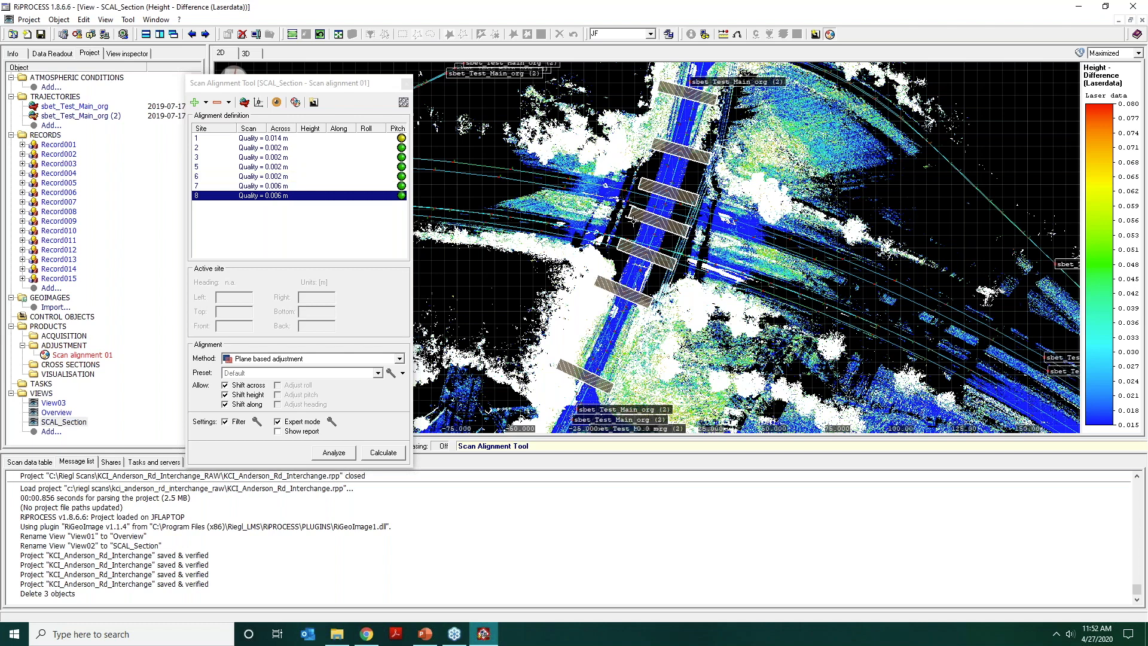
{"action": "left_click", "coordinate": [648, 218]}
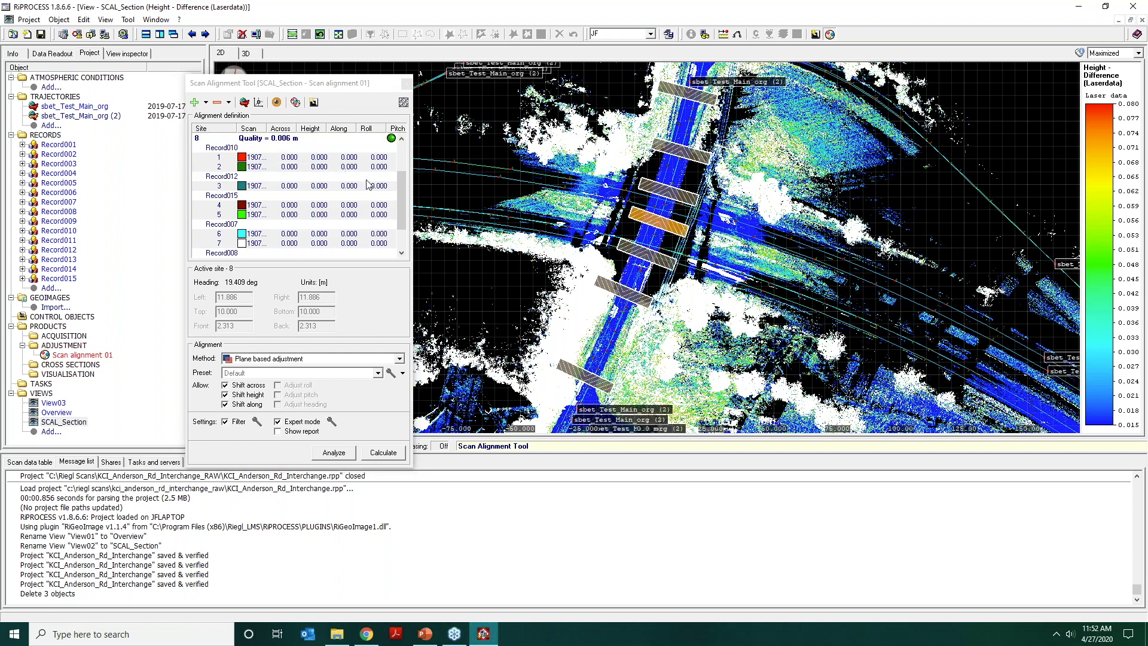
{"action": "left_click", "coordinate": [276, 140]}
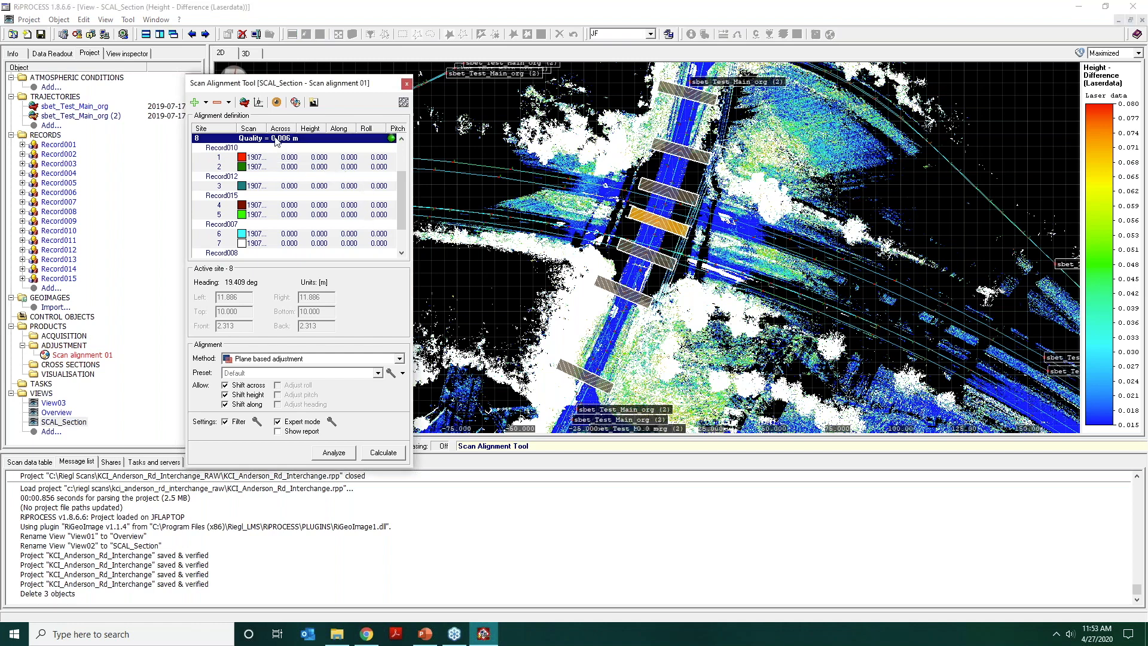
{"action": "left_click", "coordinate": [278, 422]}
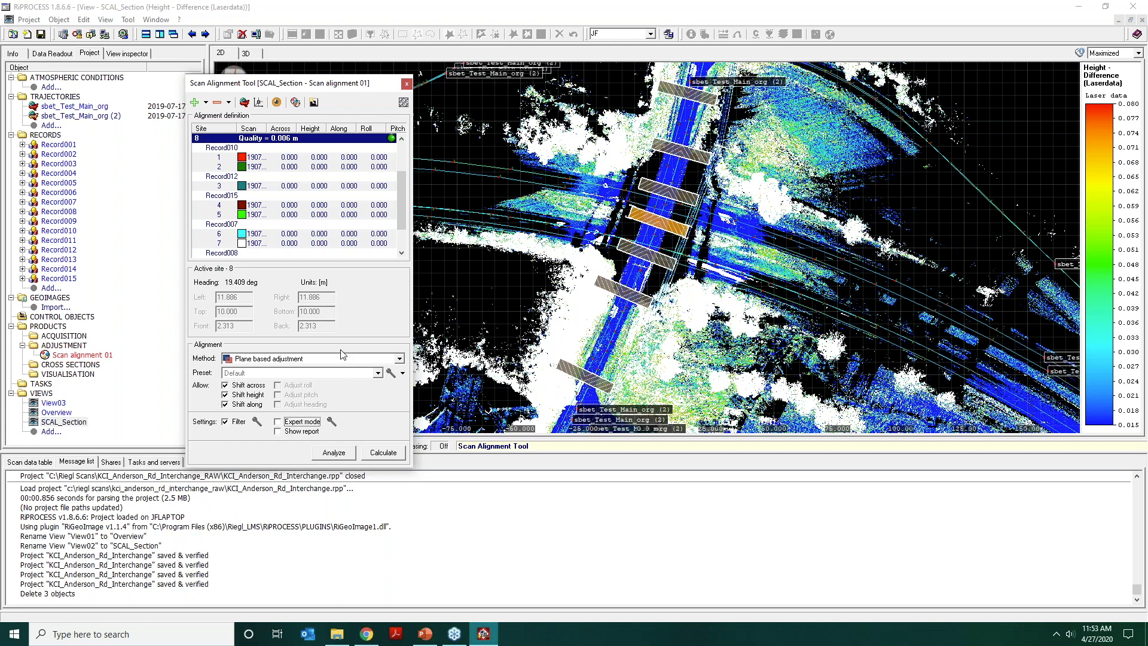
Select the first and last sites along the bridge, show the alignment timeline and move its window lower.
{"action": "left_click", "coordinate": [586, 380]}
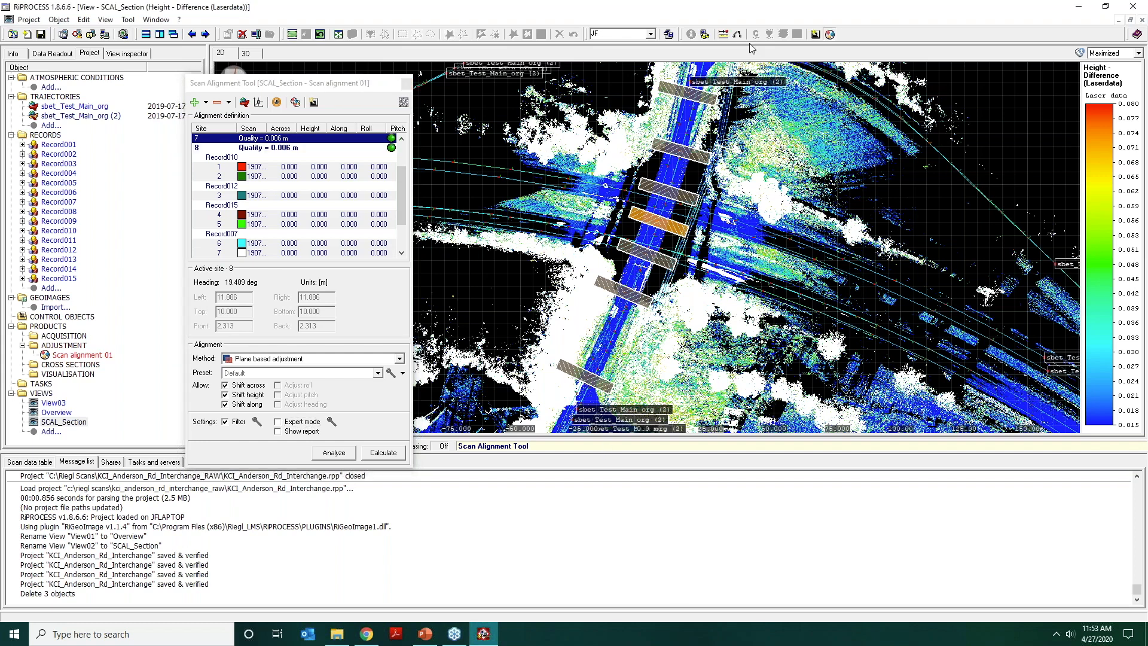
{"action": "left_click", "coordinate": [708, 96]}
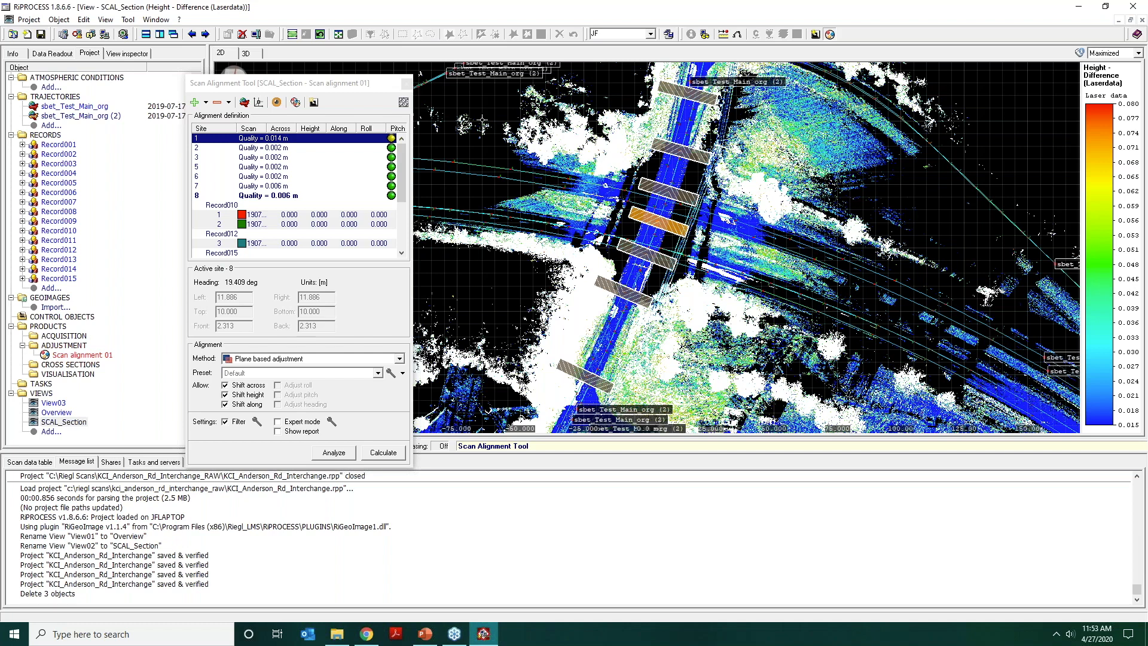
{"action": "left_click", "coordinate": [258, 105]}
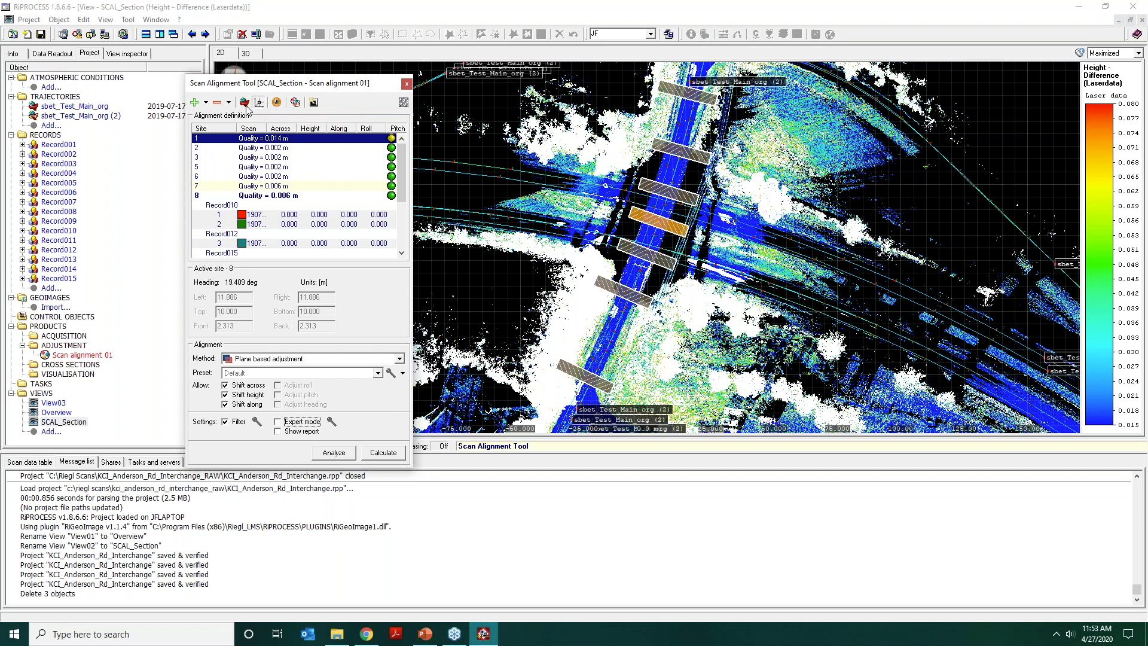
{"action": "left_click", "coordinate": [246, 107]}
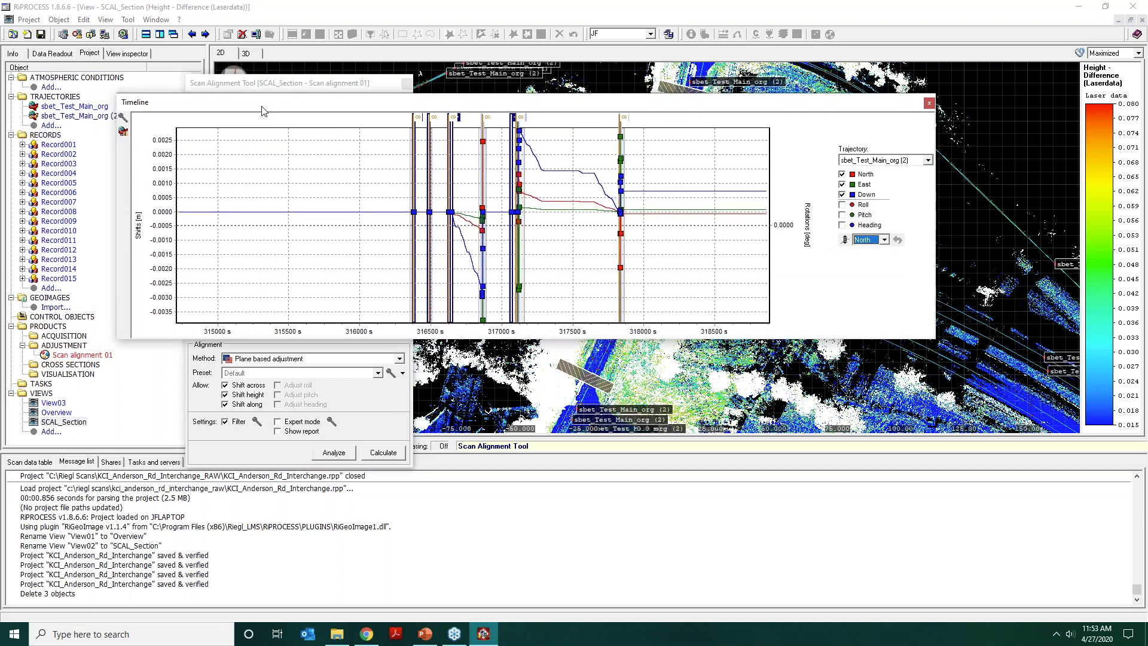
{"action": "left_click_drag", "start_coordinate": [264, 111], "coordinate": [265, 177]}
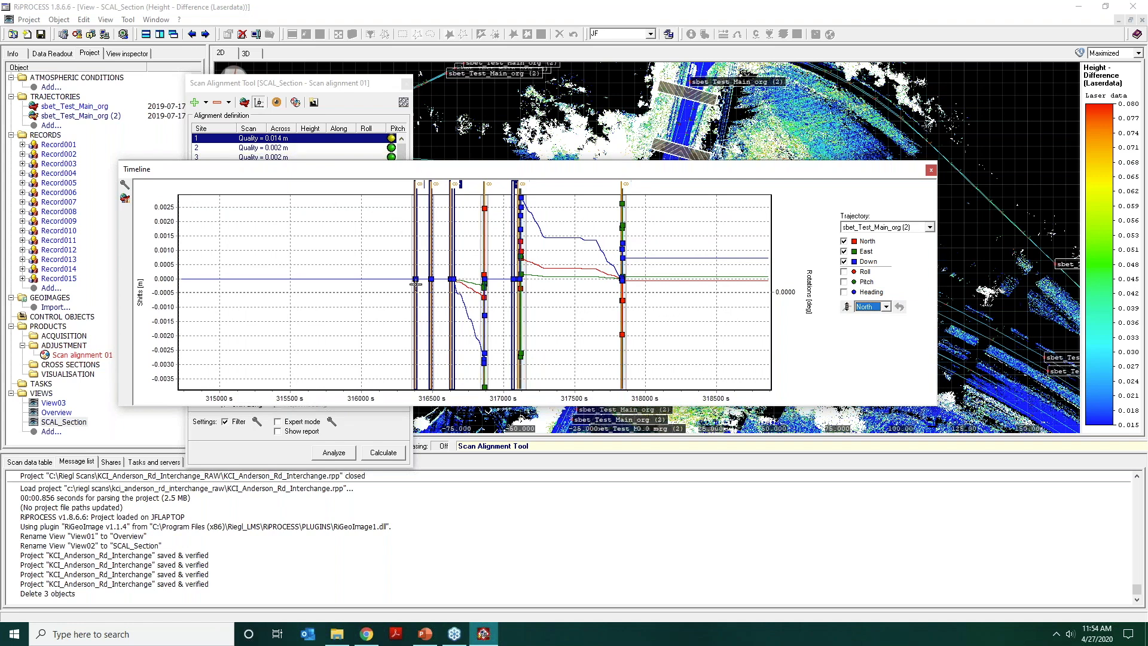
Examine the North, East and Down shifts of sbet_Test_Main_org (2) along the timeline, and close it.
{"action": "mouse_move", "coordinate": [416, 285]}
{"action": "scroll", "coordinate": [569, 289], "scroll_direction": "down", "scroll_amount": 2}
{"action": "scroll", "coordinate": [569, 290], "scroll_direction": "down", "scroll_amount": 3}
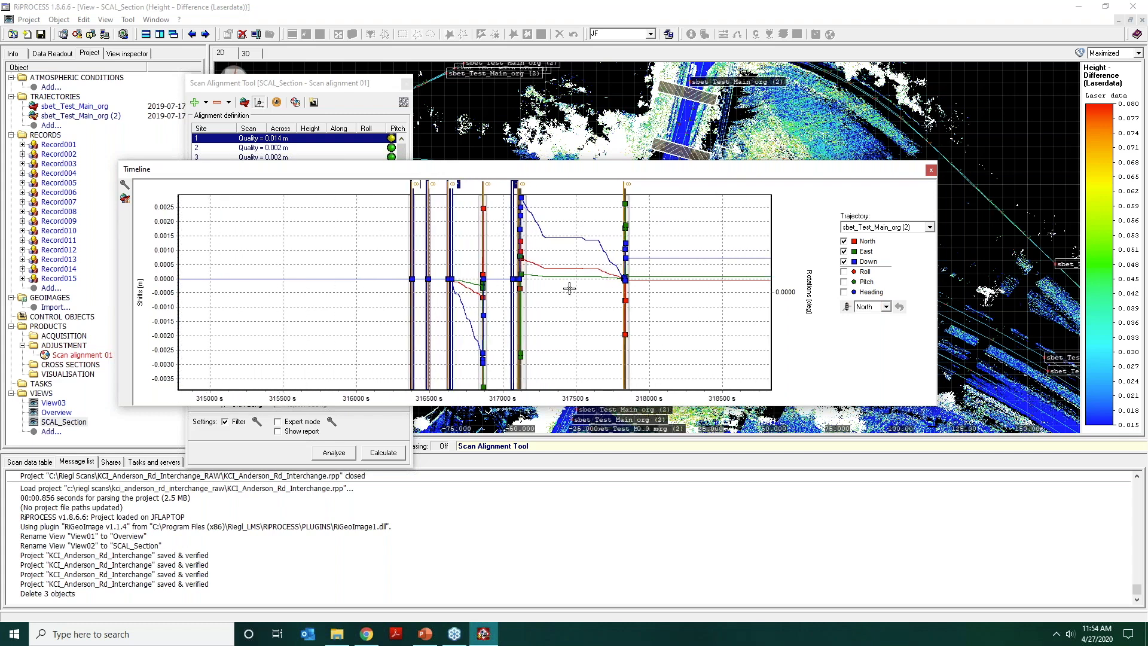
{"action": "scroll", "coordinate": [569, 291], "scroll_direction": "down", "scroll_amount": 2}
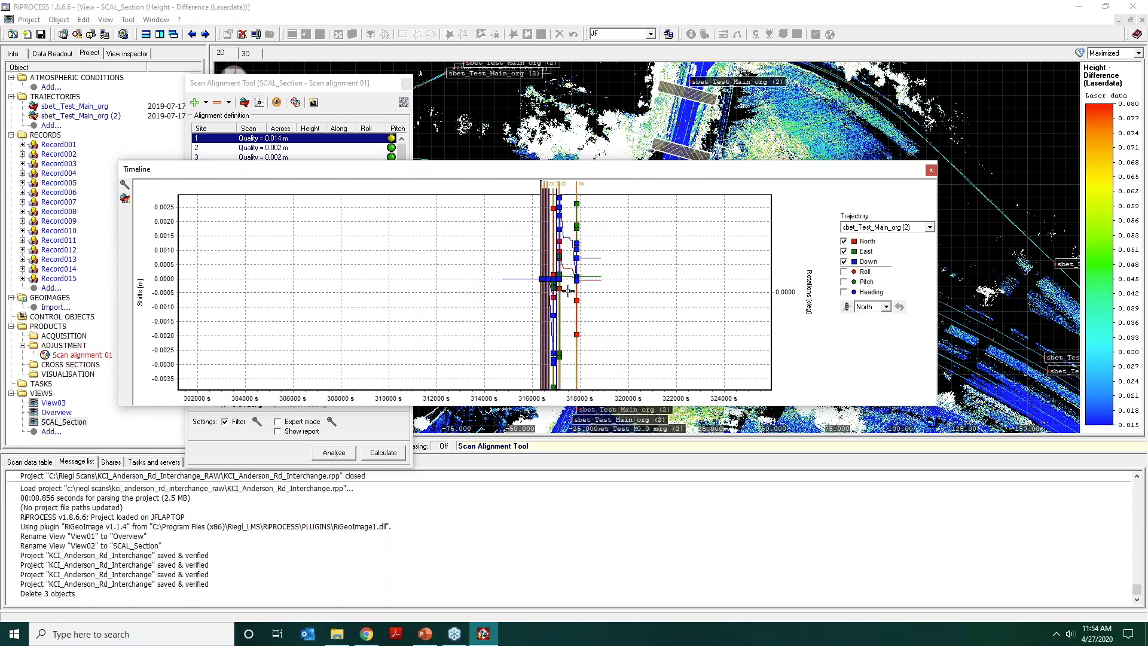
{"action": "scroll", "coordinate": [569, 292], "scroll_direction": "down", "scroll_amount": 3}
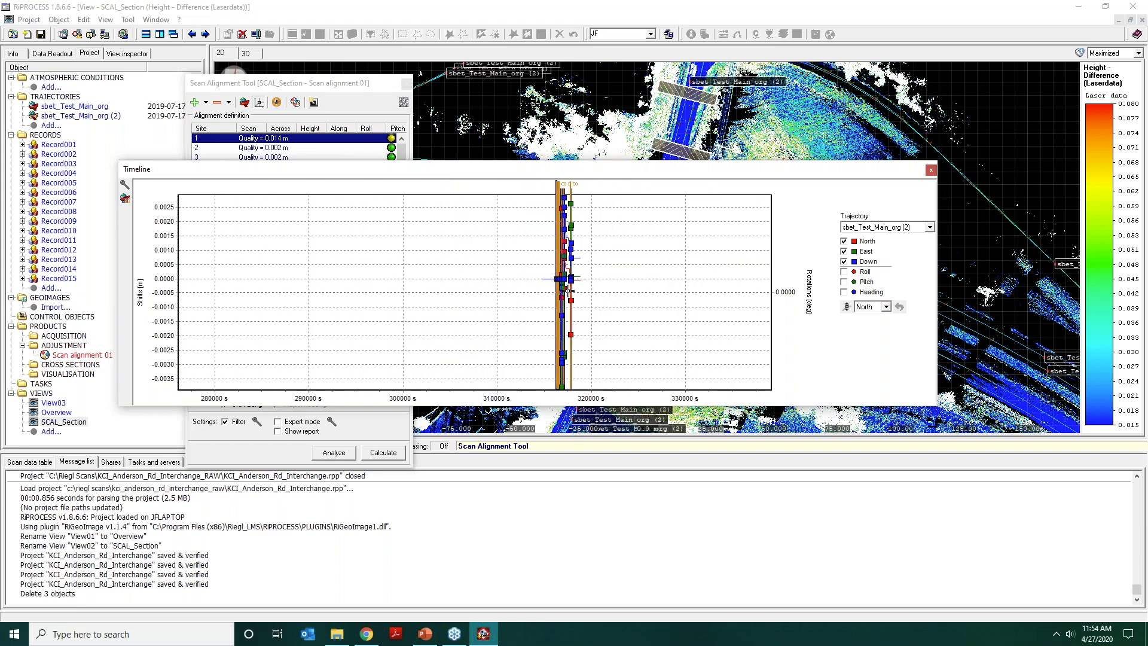
{"action": "scroll", "coordinate": [566, 292], "scroll_direction": "up", "scroll_amount": 8}
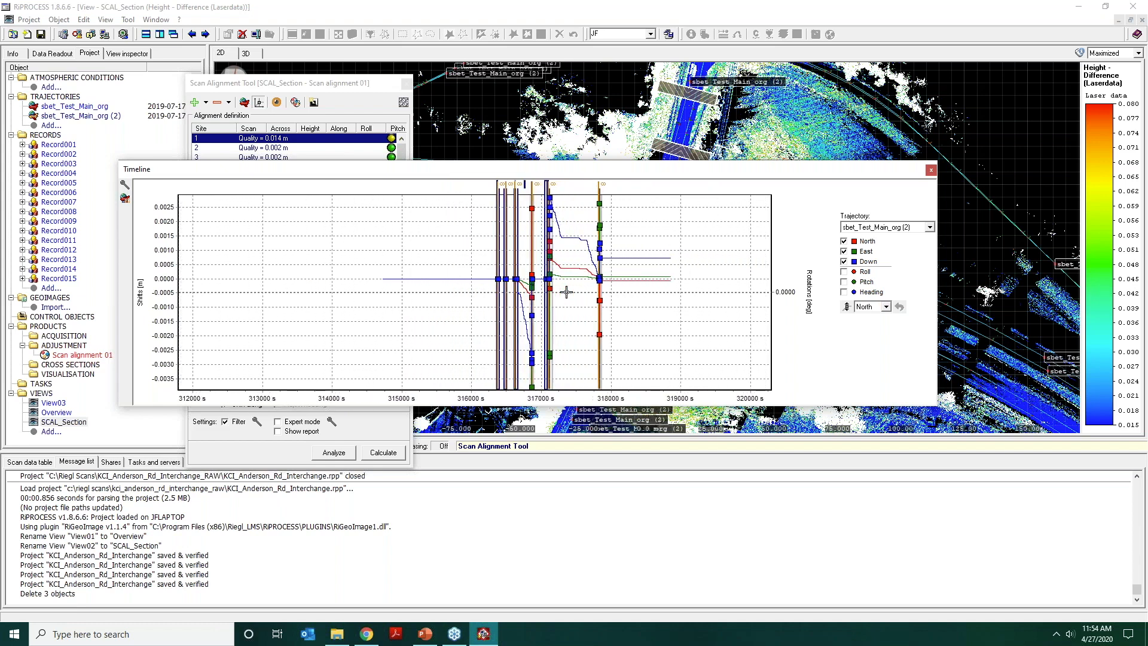
{"action": "scroll", "coordinate": [566, 292], "scroll_direction": "up", "scroll_amount": 5}
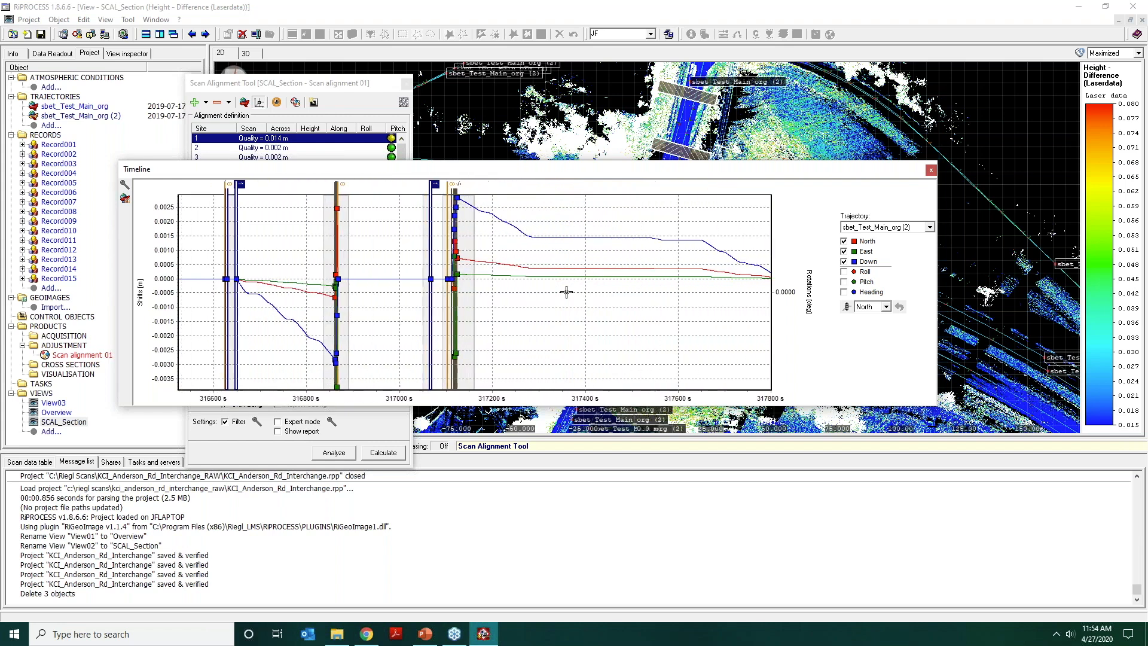
{"action": "scroll", "coordinate": [567, 291], "scroll_direction": "down", "scroll_amount": 3}
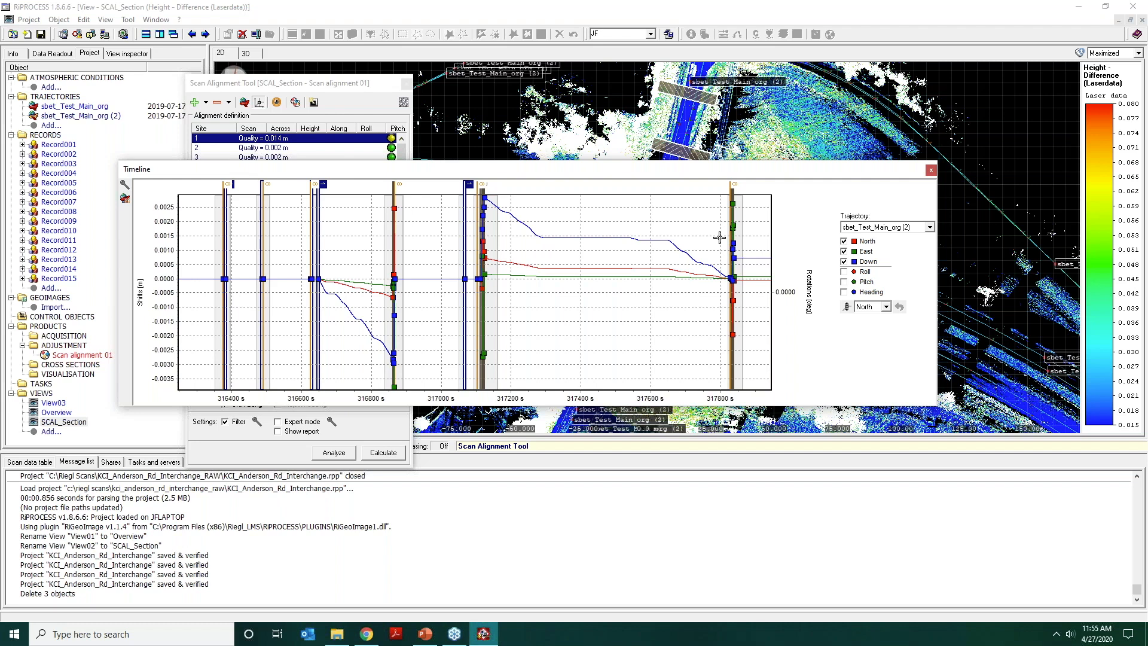
{"action": "left_click", "coordinate": [847, 307]}
{"action": "left_click", "coordinate": [932, 172]}
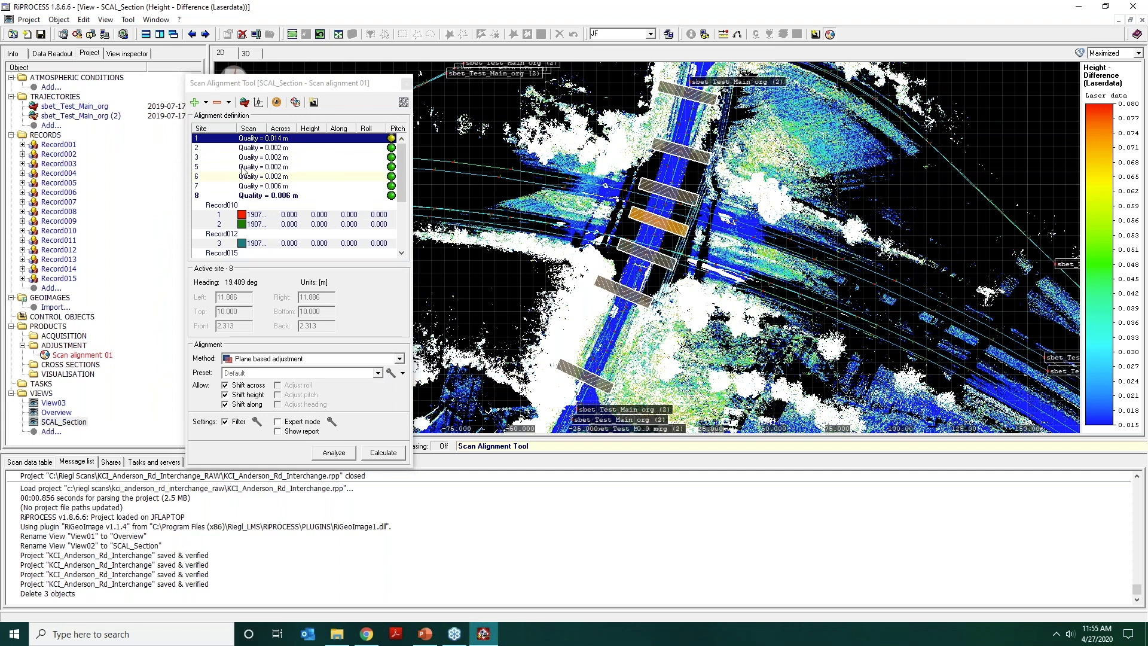
Activate site 2 and inspect the road cross-section of its scans in 3D.
{"action": "left_click", "coordinate": [247, 149]}
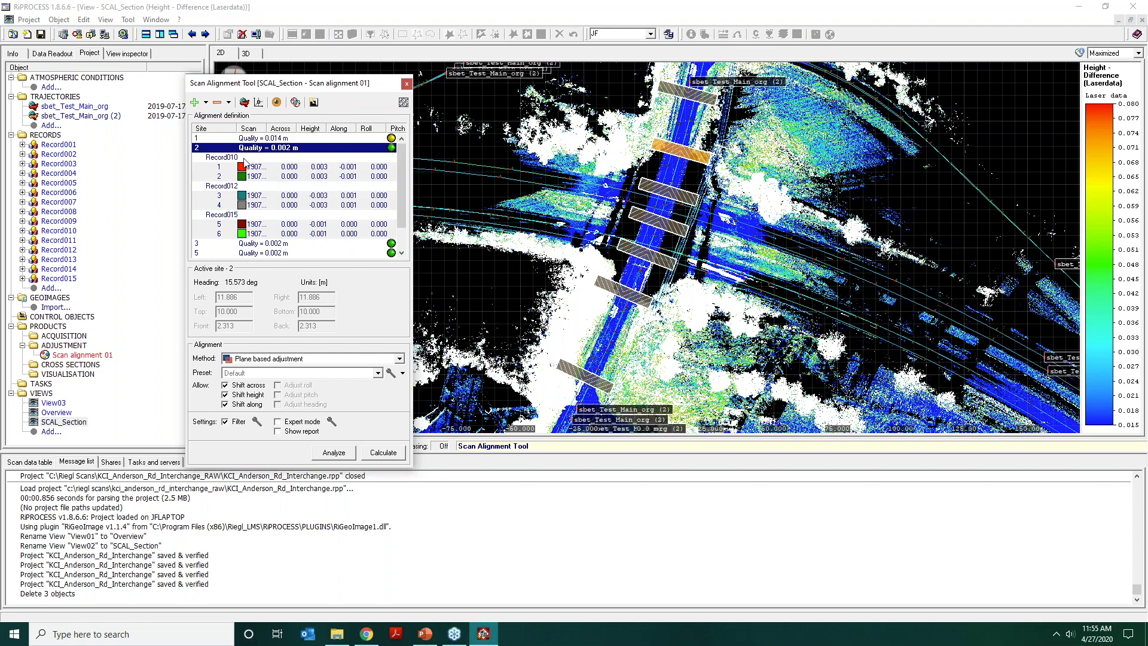
{"action": "left_click", "coordinate": [251, 56]}
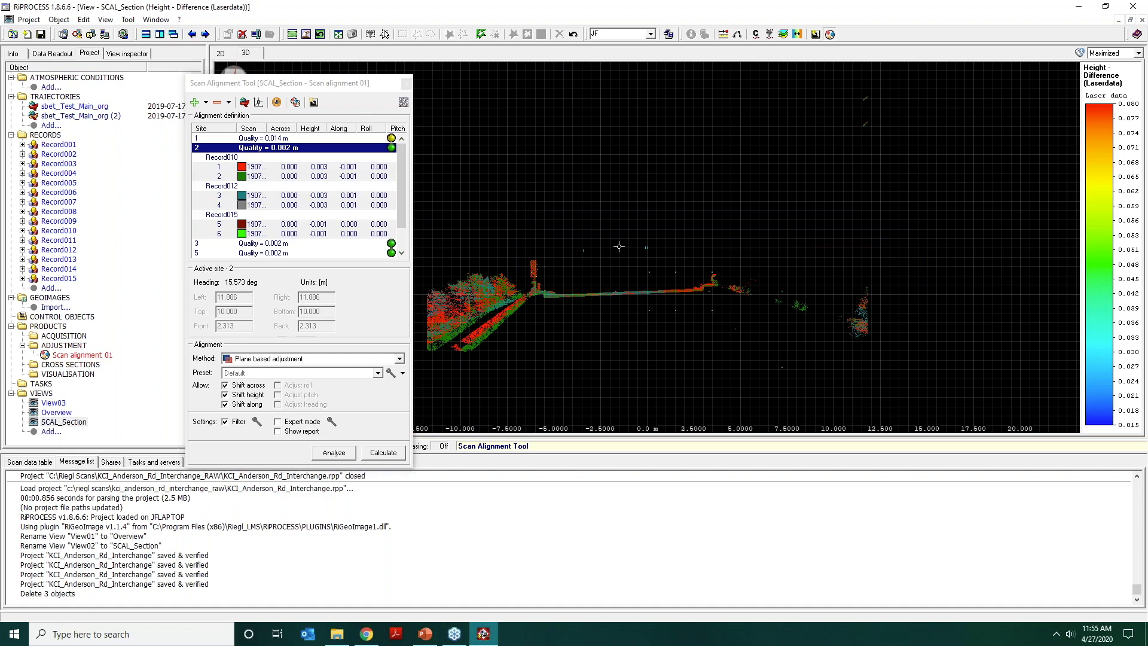
{"action": "left_click_drag", "start_coordinate": [611, 245], "coordinate": [739, 206]}
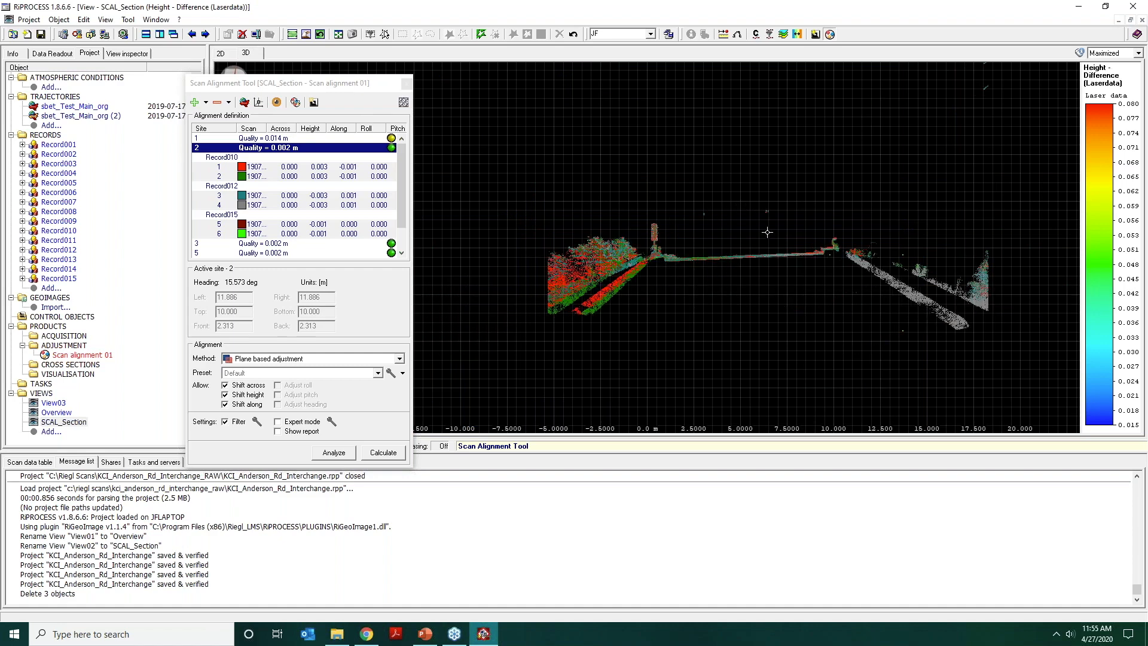
{"action": "scroll", "coordinate": [767, 232], "scroll_direction": "up", "scroll_amount": 2}
{"action": "middle_click_drag", "start_coordinate": [781, 243], "coordinate": [638, 233]}
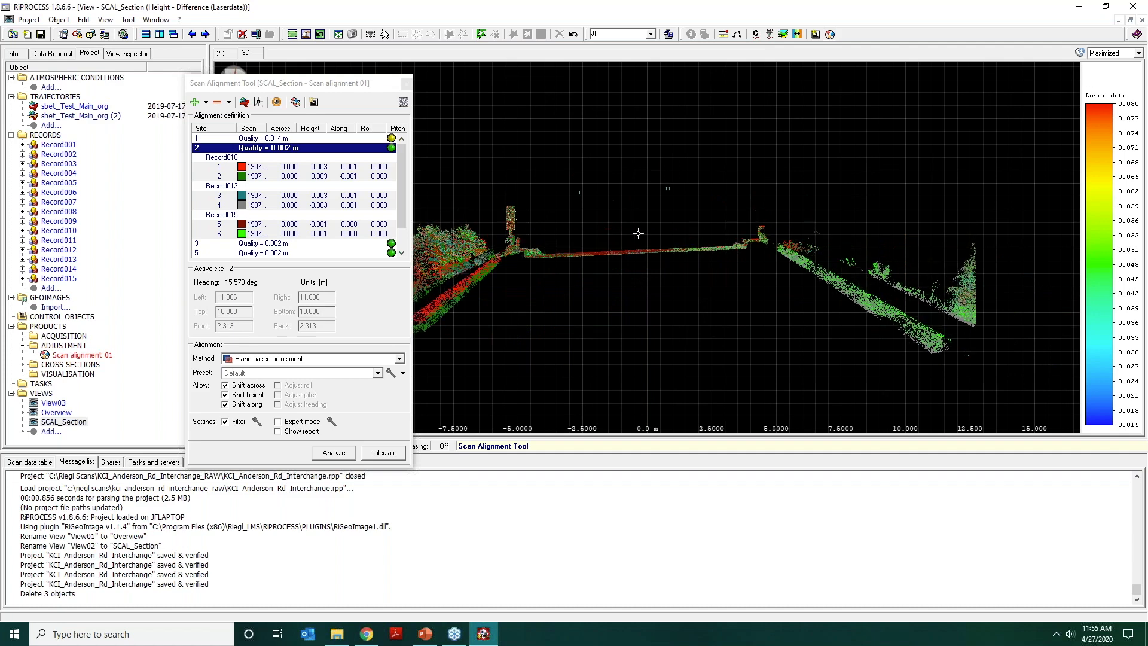
{"action": "scroll", "coordinate": [639, 240], "scroll_direction": "up", "scroll_amount": 1}
{"action": "scroll", "coordinate": [639, 241], "scroll_direction": "up", "scroll_amount": 2}
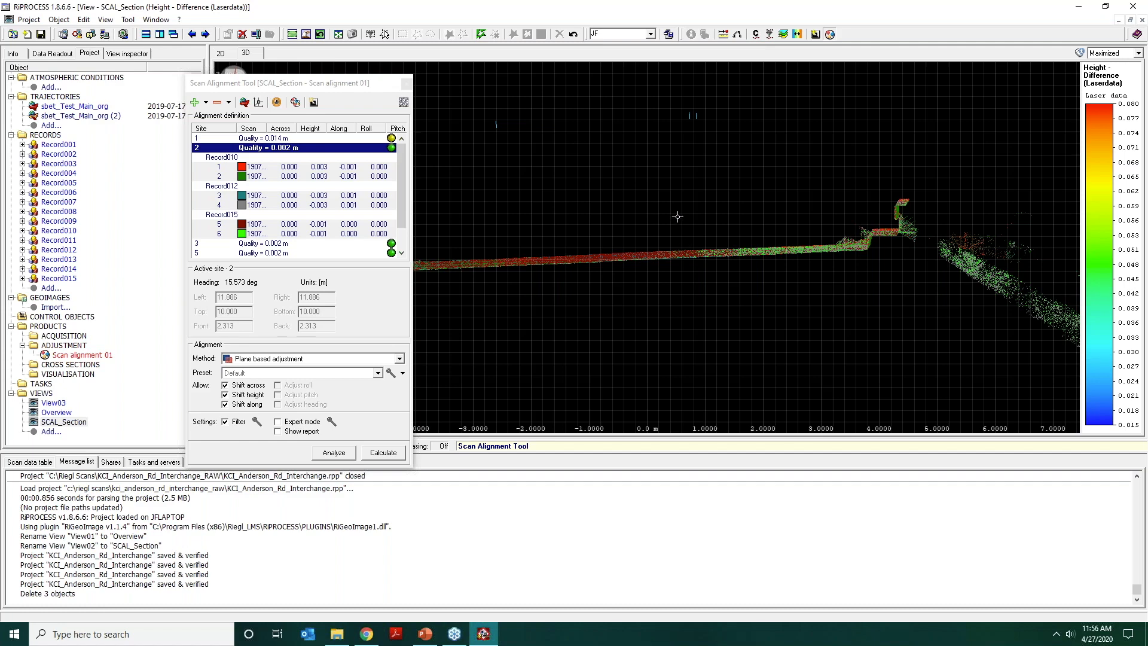
Examine how the scans of site 2 line up on the curb and barrier from several angles.
{"action": "left_click_drag", "start_coordinate": [688, 223], "coordinate": [693, 235]}
{"action": "middle_click_drag", "start_coordinate": [694, 235], "coordinate": [595, 214]}
{"action": "left_click_drag", "start_coordinate": [769, 243], "coordinate": [766, 216]}
{"action": "scroll", "coordinate": [765, 216], "scroll_direction": "up", "scroll_amount": 8}
{"action": "middle_click_drag", "start_coordinate": [766, 217], "coordinate": [671, 367]}
{"action": "left_click_drag", "start_coordinate": [777, 271], "coordinate": [707, 265]}
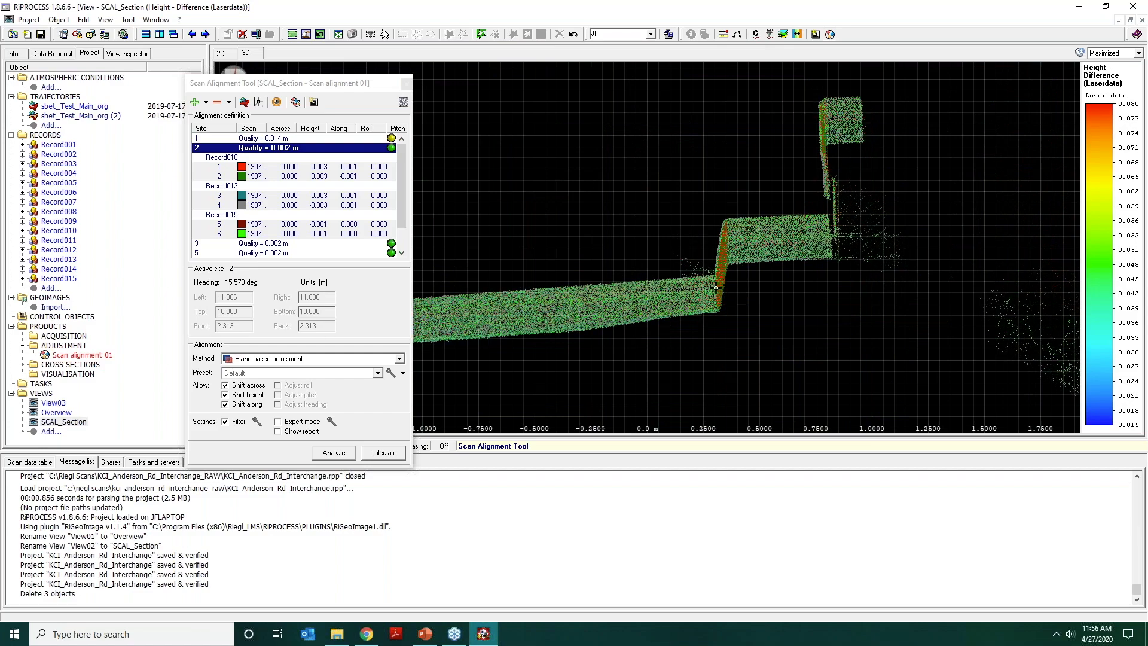
{"action": "left_click_drag", "start_coordinate": [716, 288], "coordinate": [706, 308]}
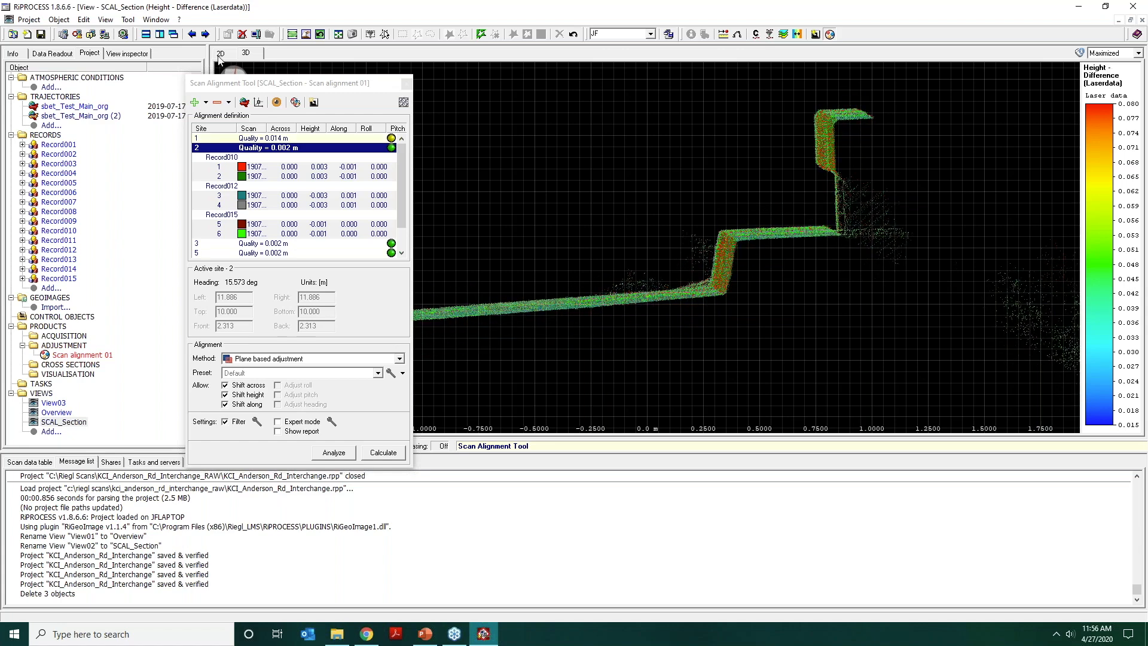
Switch the scan display of site 2 from Preview to Original to compare the curb alignment.
{"action": "left_click", "coordinate": [277, 103]}
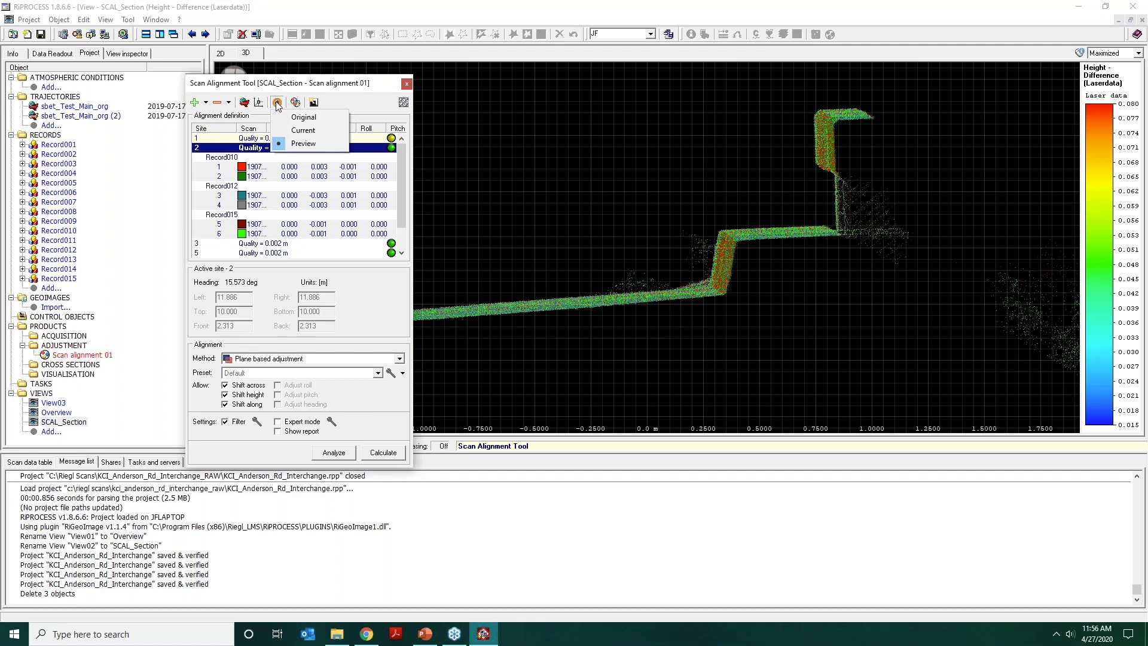
{"action": "left_click", "coordinate": [276, 116]}
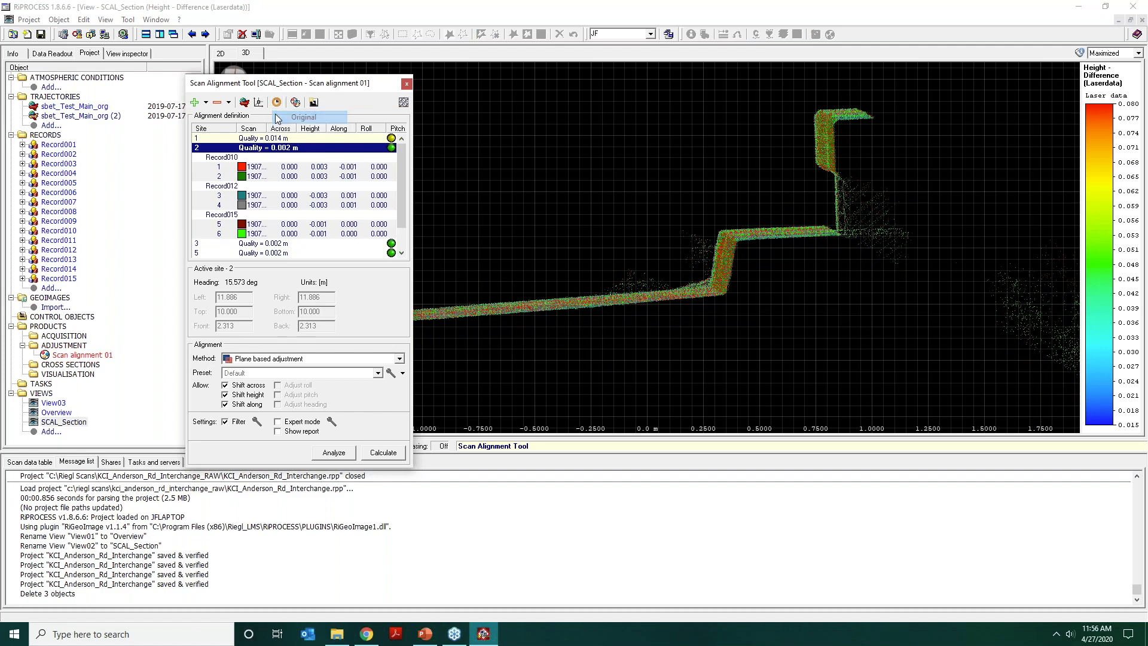
{"action": "left_click", "coordinate": [700, 303]}
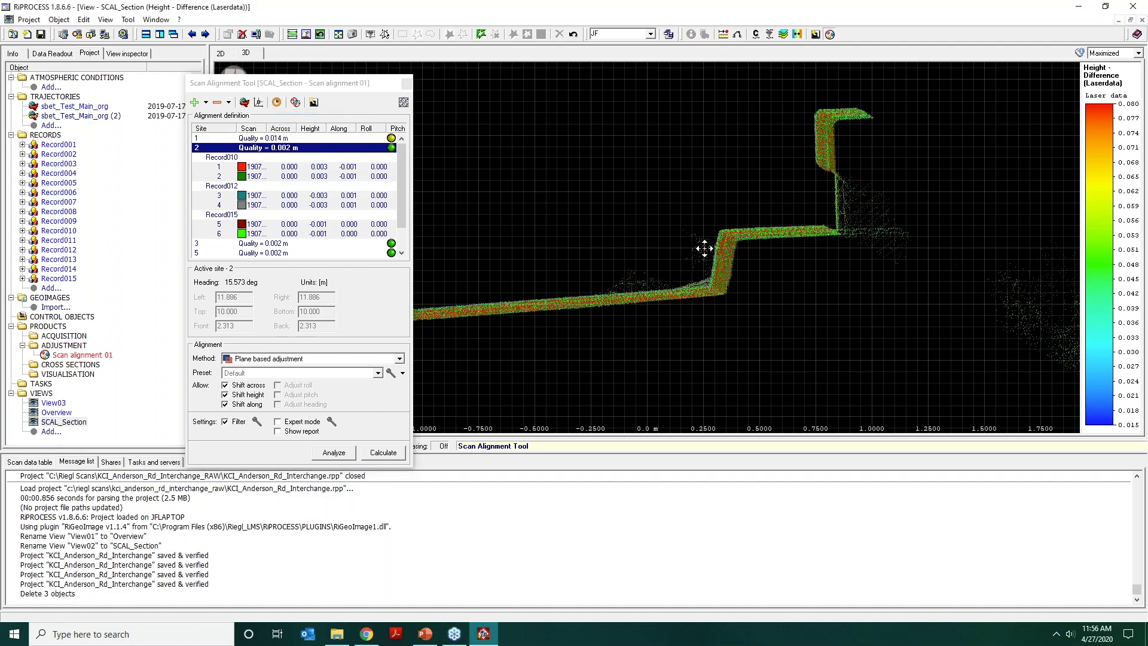
Examine the curb face and barrier of site 2 in the original scans, side-on and obliquely from above.
{"action": "middle_click_drag", "start_coordinate": [705, 249], "coordinate": [585, 262]}
{"action": "scroll", "coordinate": [720, 192], "scroll_direction": "up", "scroll_amount": 4}
{"action": "left_click_drag", "start_coordinate": [720, 192], "coordinate": [723, 192]}
{"action": "middle_click_drag", "start_coordinate": [618, 269], "coordinate": [642, 227]}
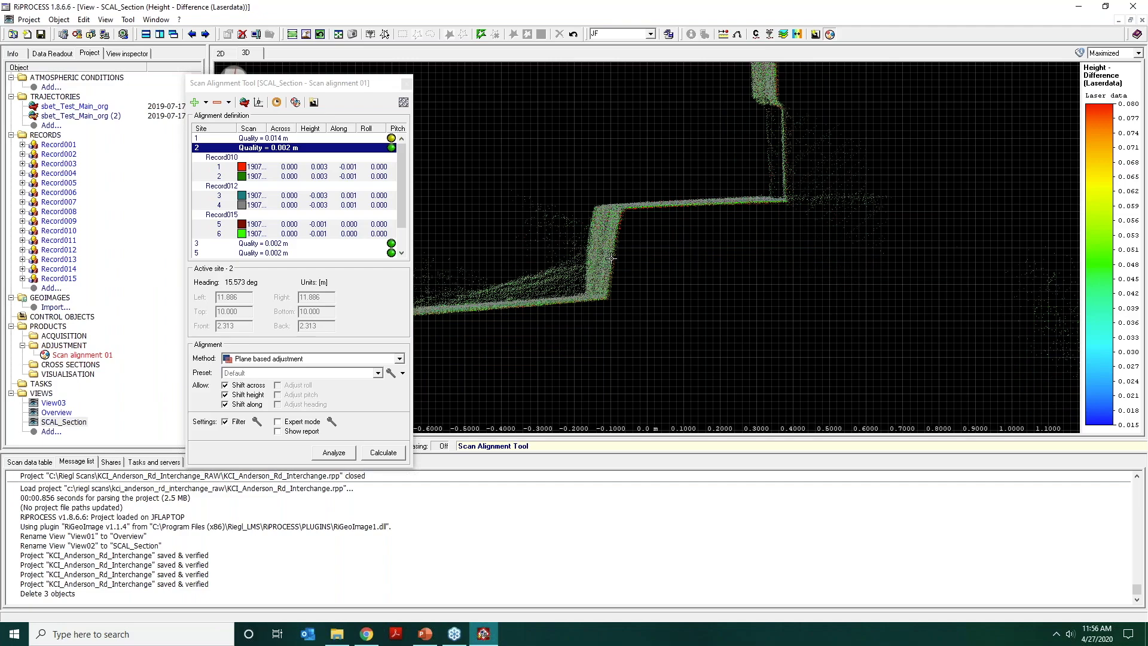
{"action": "left_click_drag", "start_coordinate": [611, 258], "coordinate": [603, 316]}
{"action": "left_click_drag", "start_coordinate": [579, 256], "coordinate": [587, 473]}
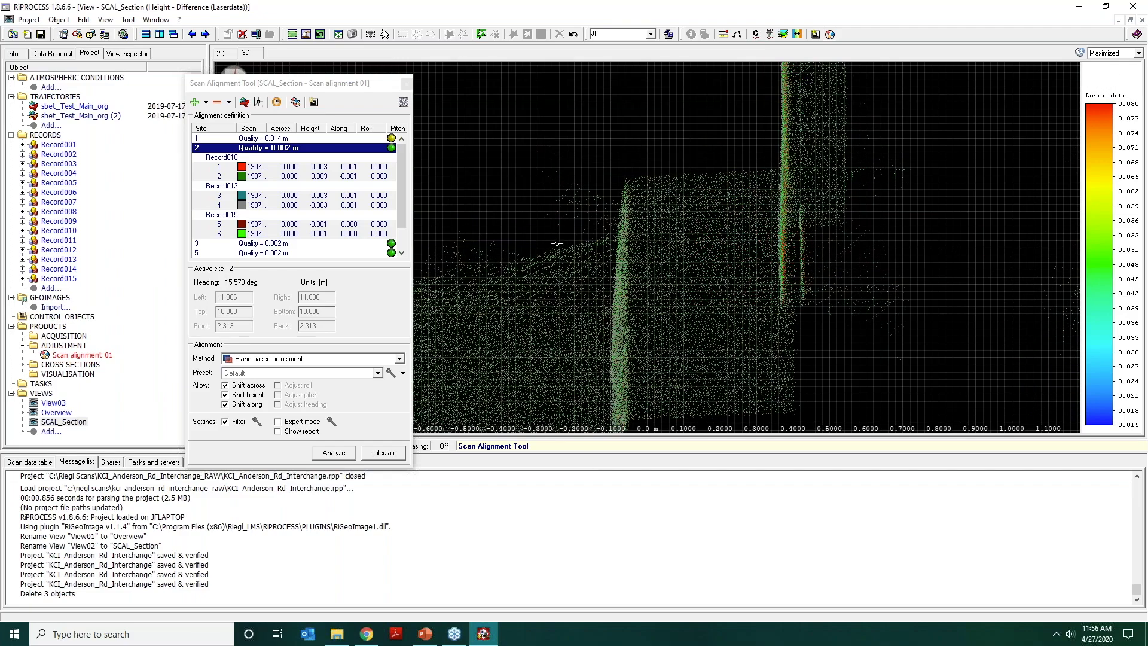
{"action": "left_click_drag", "start_coordinate": [548, 268], "coordinate": [561, 290]}
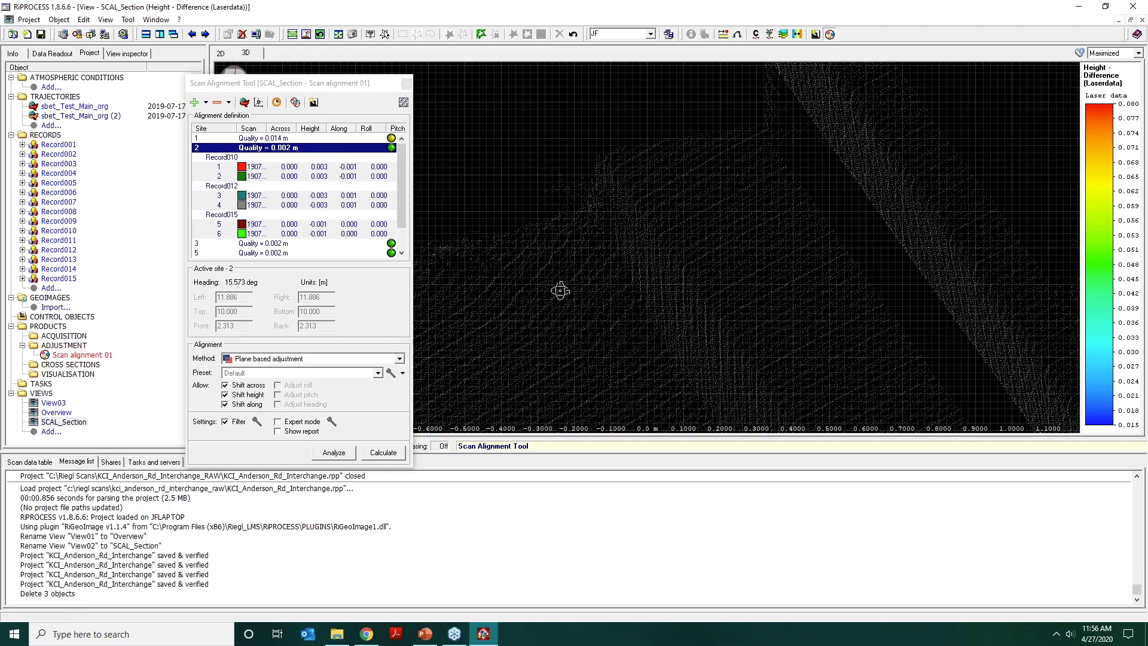
Select a narrow polygonal strip of scan points across the curb and barrier of site 2 and show only those points.
{"action": "middle_click_drag", "start_coordinate": [646, 264], "coordinate": [581, 200]}
{"action": "scroll", "coordinate": [582, 199], "scroll_direction": "down", "scroll_amount": 5}
{"action": "left_click_drag", "start_coordinate": [582, 200], "coordinate": [588, 235]}
{"action": "middle_click_drag", "start_coordinate": [589, 227], "coordinate": [461, 114]}
{"action": "key", "text": "space"}
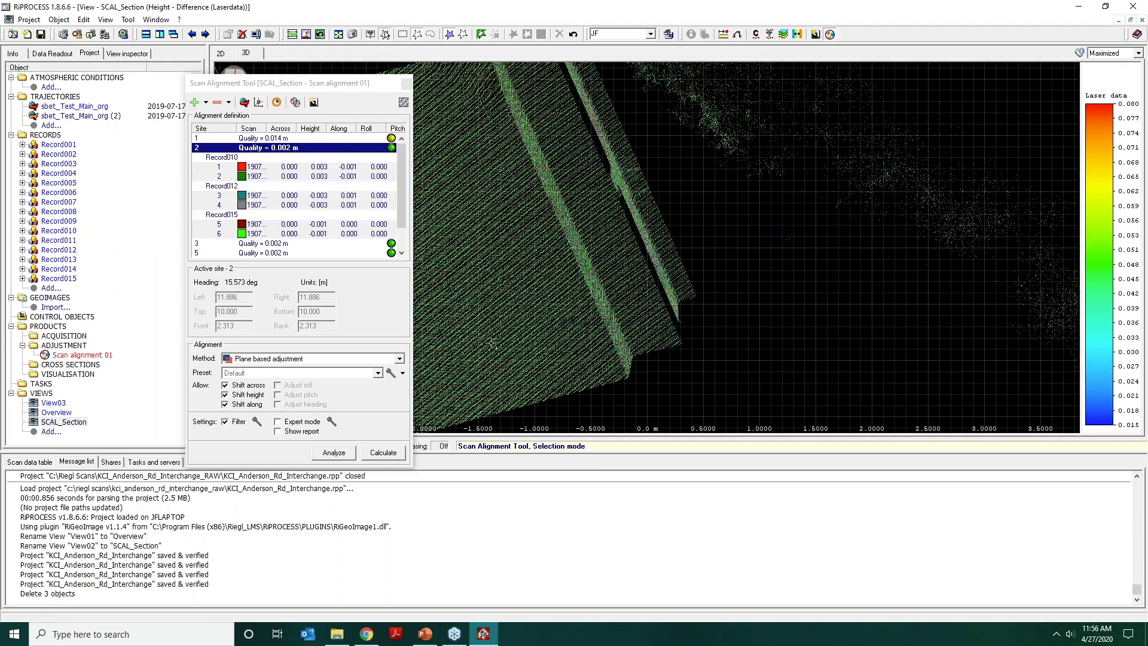
{"action": "left_click", "coordinate": [490, 343]}
{"action": "left_click", "coordinate": [714, 262]}
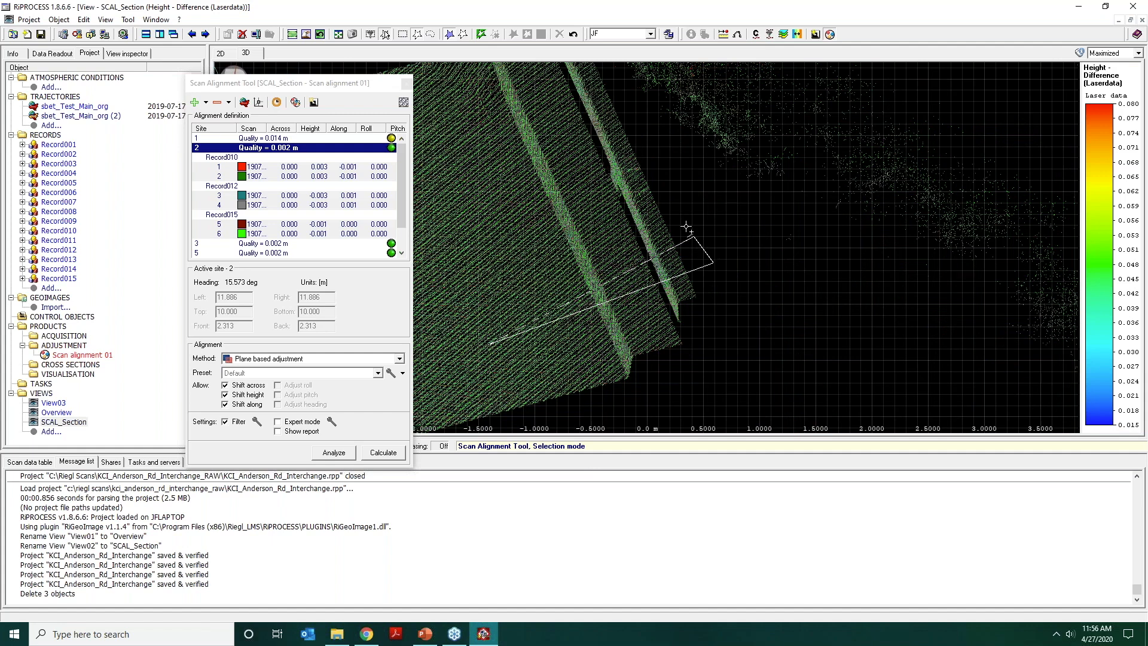
{"action": "left_click", "coordinate": [683, 223]}
{"action": "double_click", "coordinate": [517, 300]}
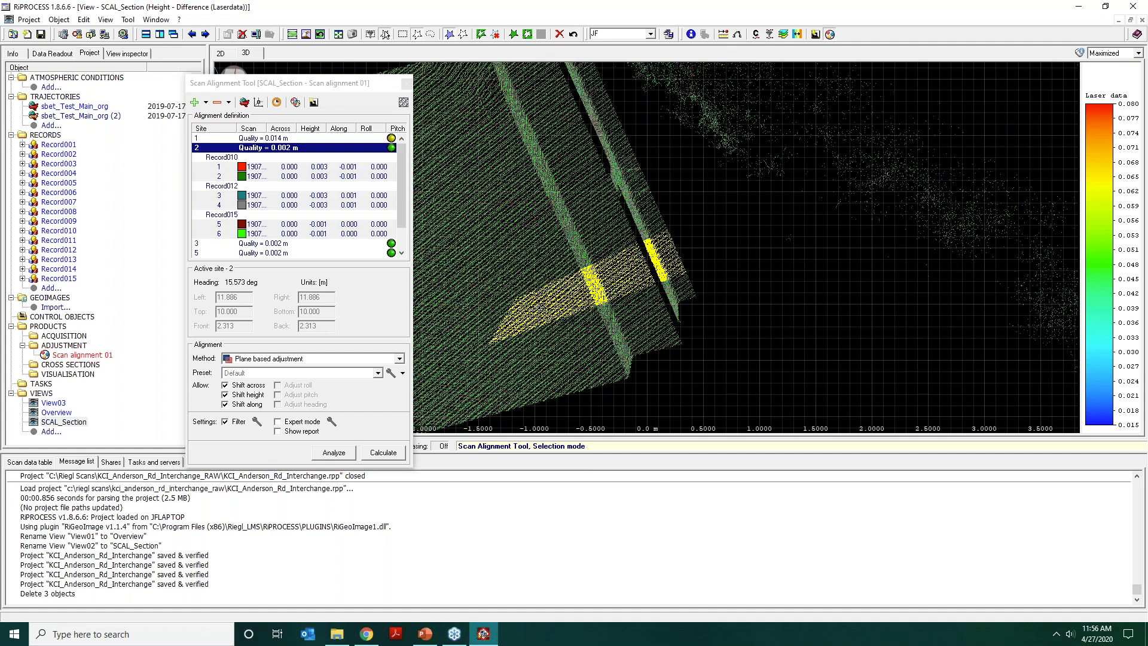
{"action": "key", "text": "space"}
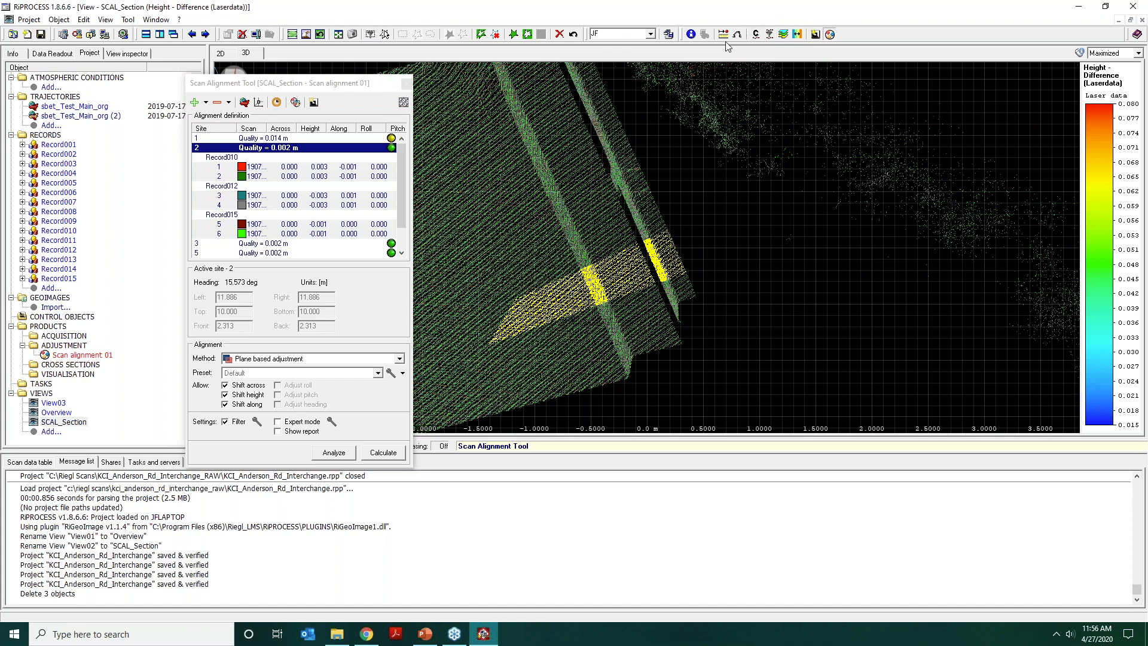
{"action": "left_click", "coordinate": [513, 34]}
{"action": "left_click", "coordinate": [551, 316]}
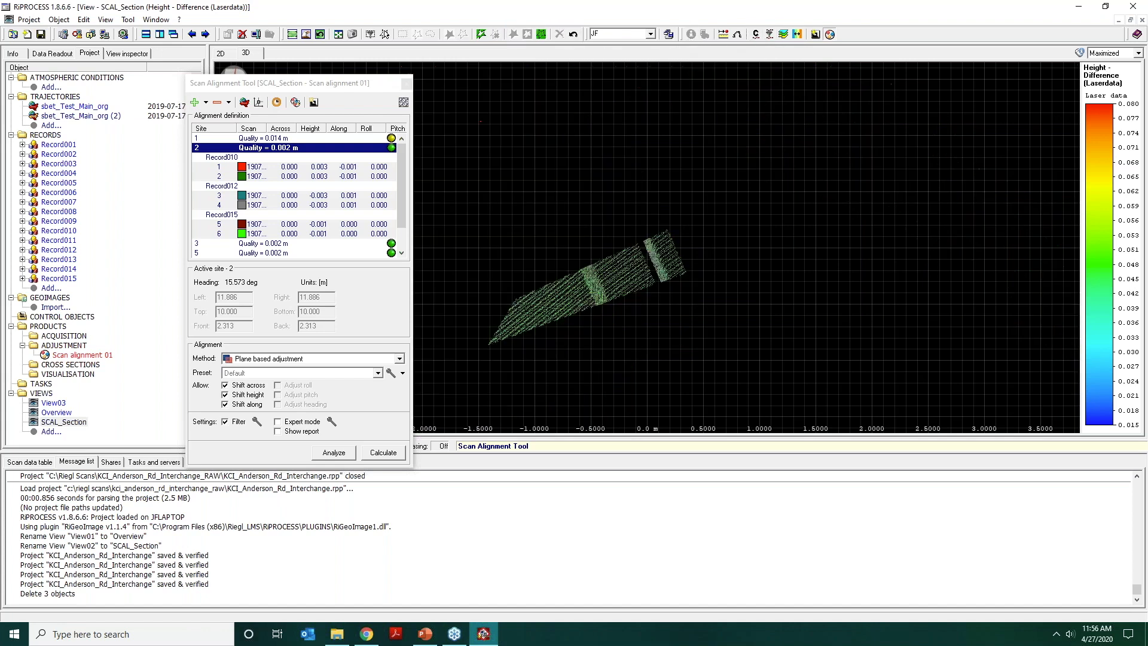
Outline an empty area above the isolated strip with a selection polygon and leave selection mode.
{"action": "left_click", "coordinate": [385, 34]}
{"action": "left_click", "coordinate": [541, 257]}
{"action": "left_click", "coordinate": [609, 156]}
{"action": "left_click", "coordinate": [468, 202]}
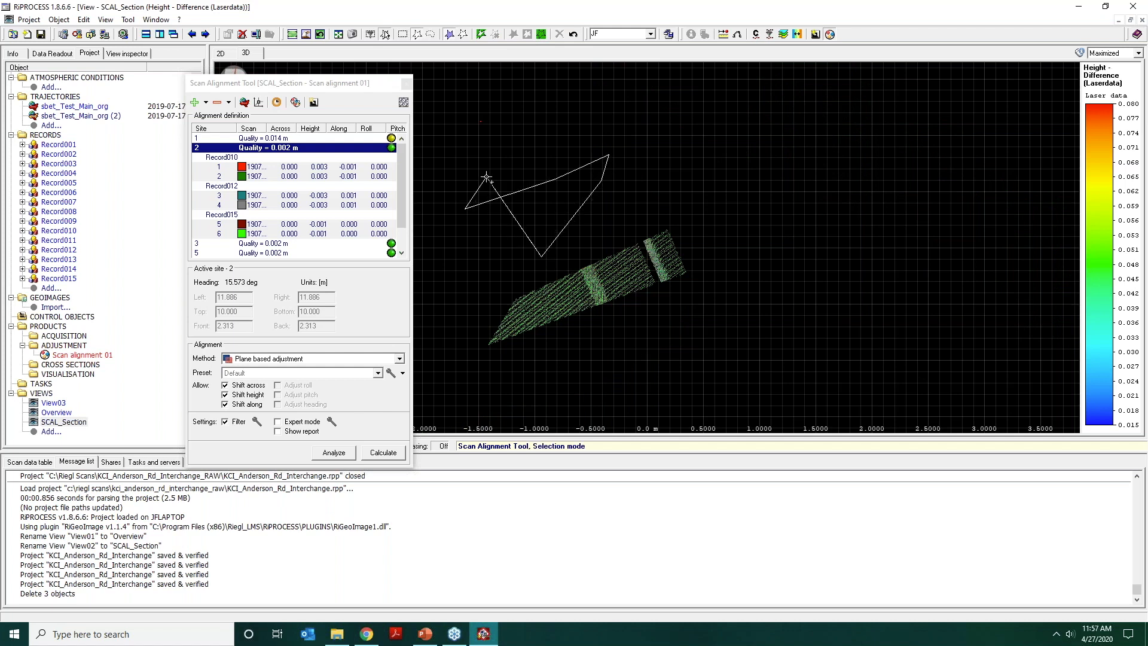
{"action": "double_click", "coordinate": [486, 174]}
{"action": "left_click", "coordinate": [386, 34]}
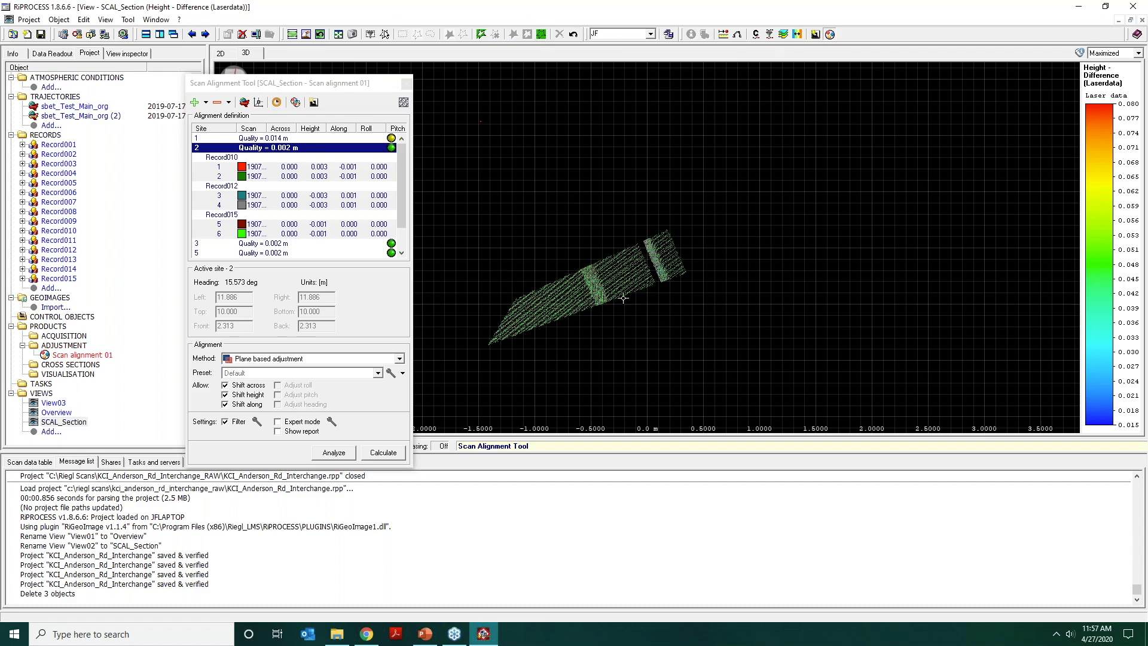
Inspect the curb face of the isolated strip side-on in the original scans, with the points enlarged.
{"action": "left_click_drag", "start_coordinate": [624, 298], "coordinate": [603, 256]}
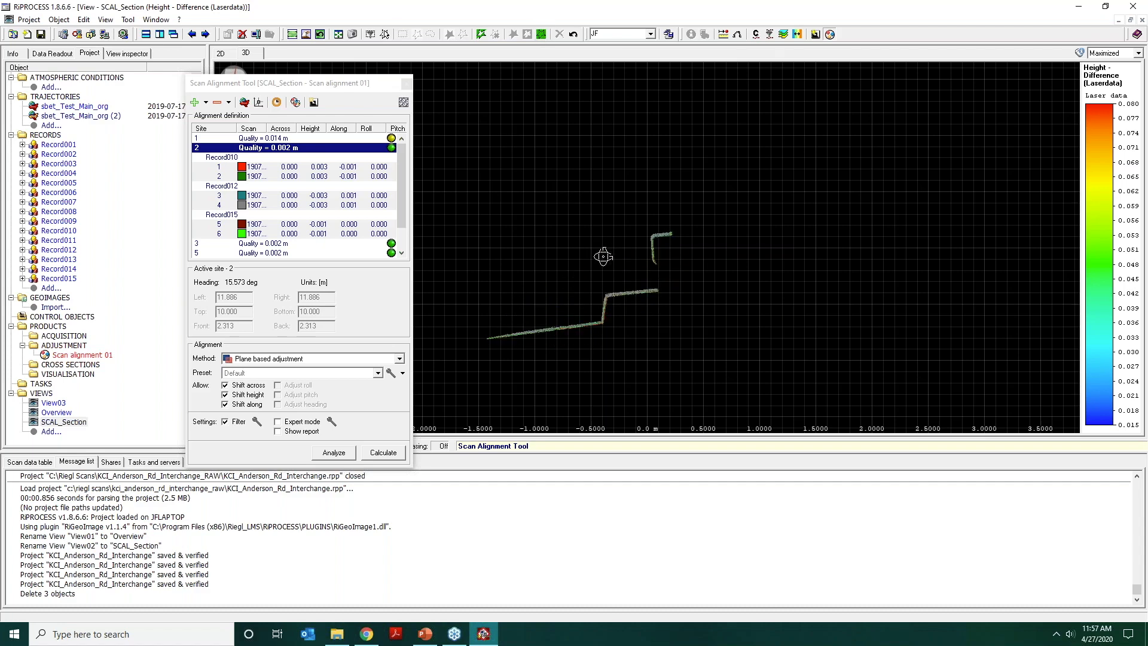
{"action": "middle_click_drag", "start_coordinate": [647, 269], "coordinate": [676, 244]}
{"action": "scroll", "coordinate": [682, 200], "scroll_direction": "up", "scroll_amount": 5}
{"action": "scroll", "coordinate": [665, 294], "scroll_direction": "up", "scroll_amount": 4}
{"action": "scroll", "coordinate": [665, 286], "scroll_direction": "down", "scroll_amount": 1}
{"action": "scroll", "coordinate": [696, 234], "scroll_direction": "up", "scroll_amount": 2}
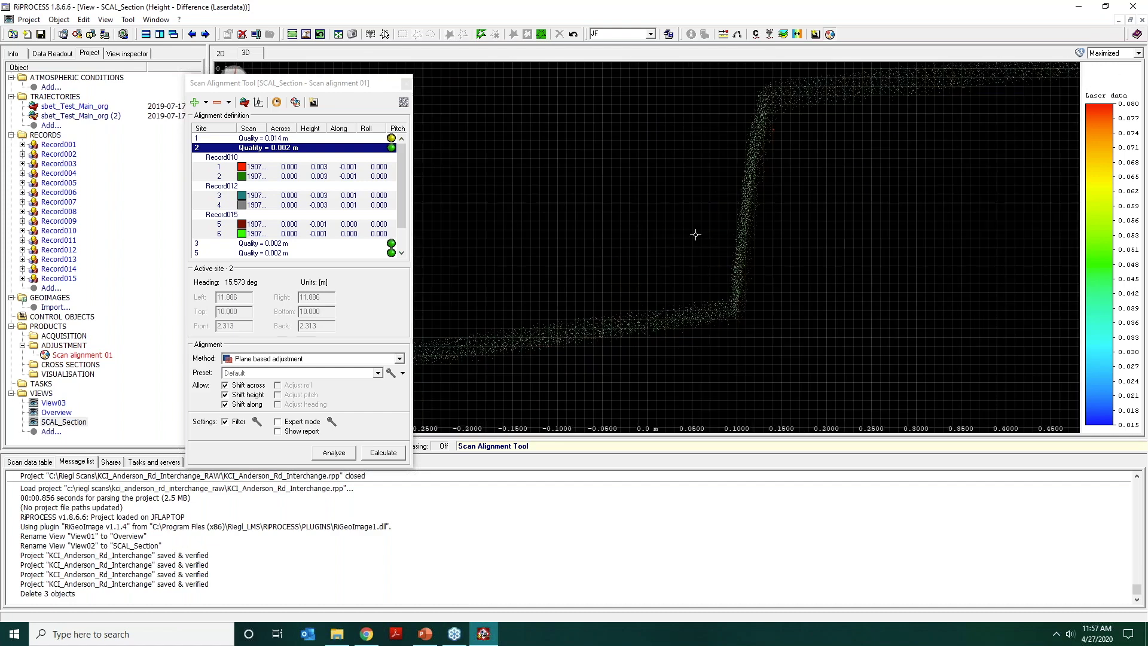
{"action": "scroll", "coordinate": [696, 234], "scroll_direction": "up", "scroll_amount": 1}
{"action": "left_click_drag", "start_coordinate": [757, 224], "coordinate": [748, 198]}
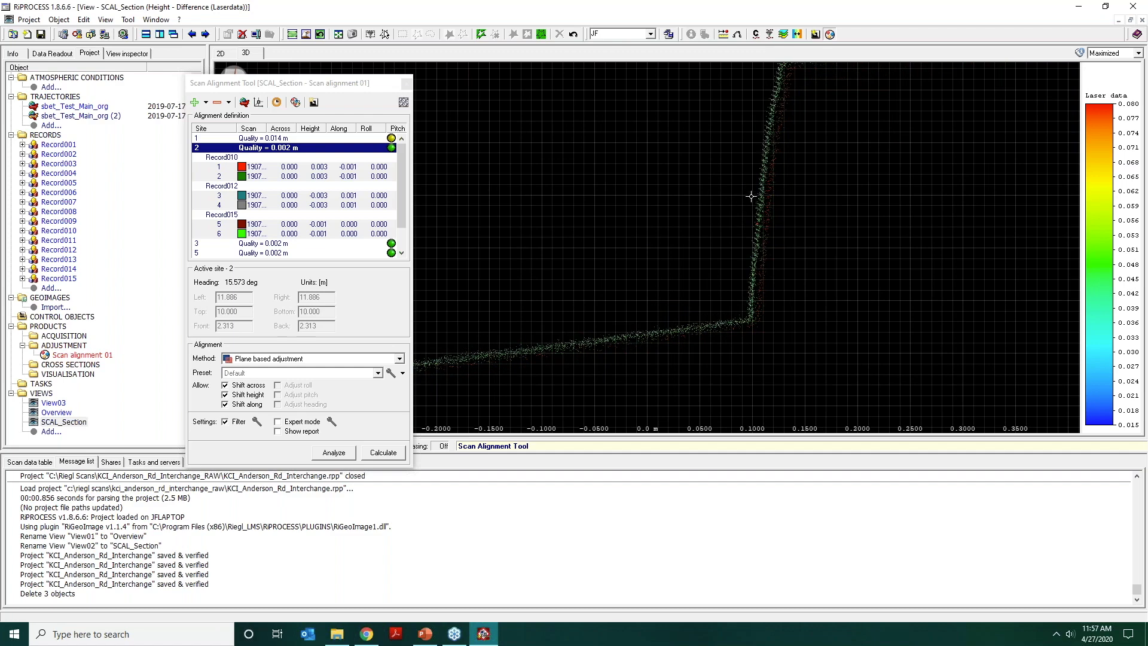
{"action": "middle_click_drag", "start_coordinate": [752, 196], "coordinate": [682, 262]}
{"action": "scroll", "coordinate": [682, 262], "scroll_direction": "up", "scroll_amount": 3}
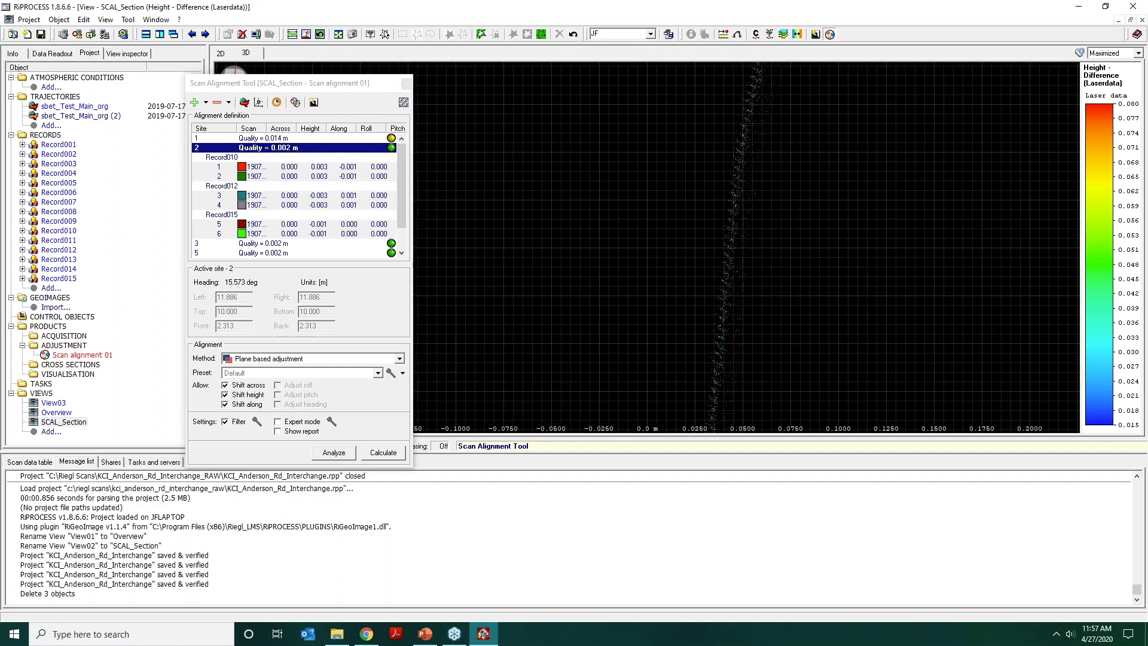
{"action": "left_click_drag", "start_coordinate": [733, 270], "coordinate": [749, 272]}
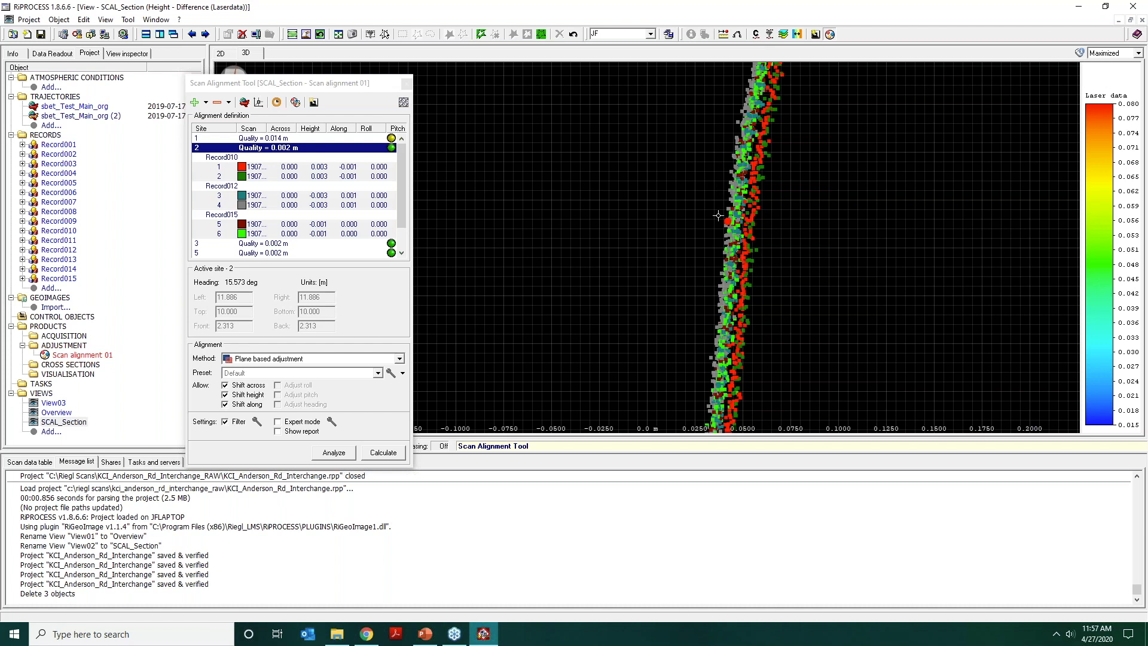
Switch the scan display to Preview and compare how the adjusted scans line up on the curb face.
{"action": "left_click", "coordinate": [279, 104]}
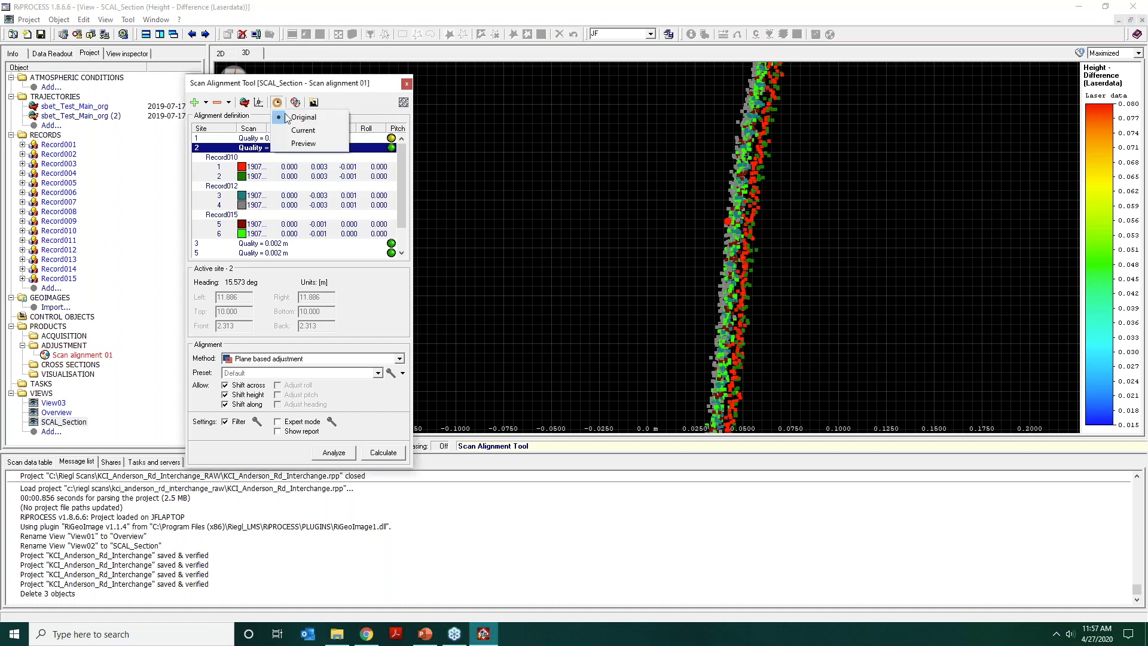
{"action": "left_click", "coordinate": [296, 148]}
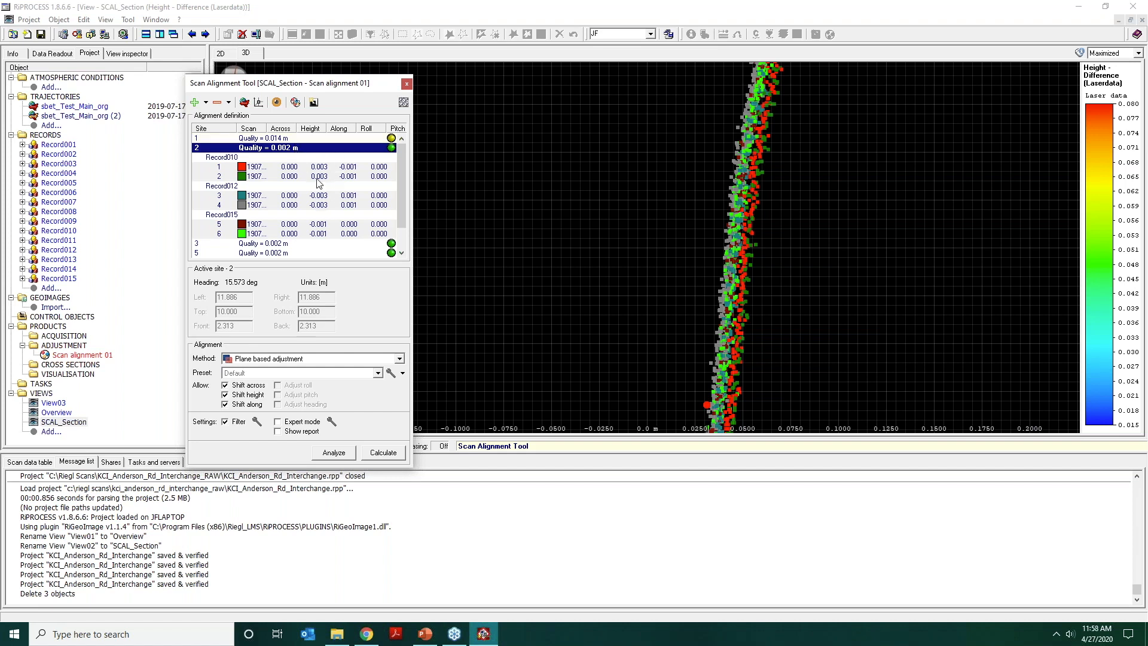
{"action": "scroll", "coordinate": [637, 220], "scroll_direction": "down", "scroll_amount": 8}
{"action": "scroll", "coordinate": [660, 206], "scroll_direction": "up", "scroll_amount": 4}
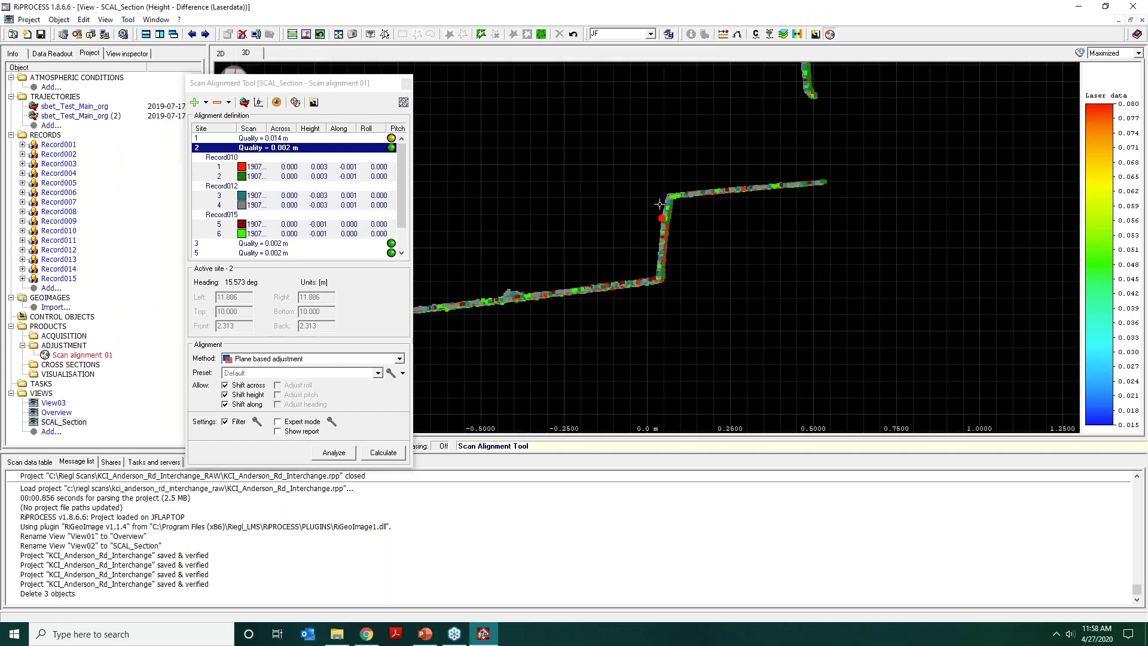
{"action": "middle_click_drag", "start_coordinate": [762, 210], "coordinate": [697, 256]}
{"action": "scroll", "coordinate": [695, 215], "scroll_direction": "up", "scroll_amount": 5}
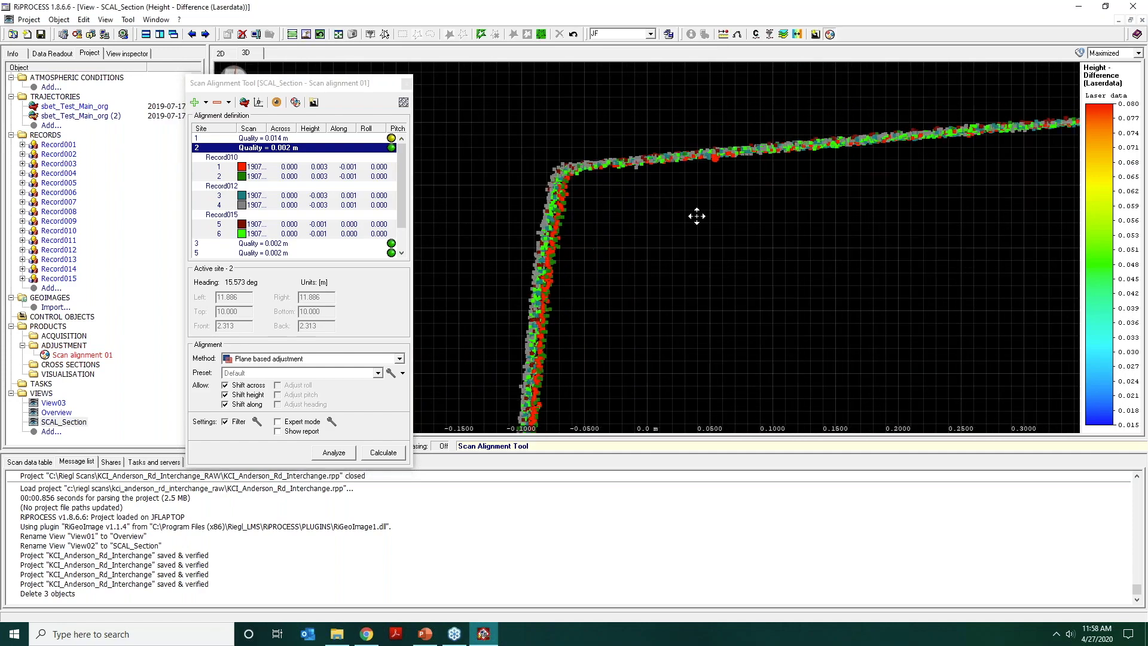
{"action": "mouse_move", "coordinate": [713, 217]}
{"action": "left_mouse_down"}
{"action": "mouse_move", "coordinate": [711, 264]}
{"action": "mouse_move", "coordinate": [702, 217]}
{"action": "mouse_move", "coordinate": [756, 218]}
{"action": "mouse_move", "coordinate": [705, 223]}
{"action": "left_mouse_up"}
{"action": "scroll", "coordinate": [706, 247], "scroll_direction": "down", "scroll_amount": 10}
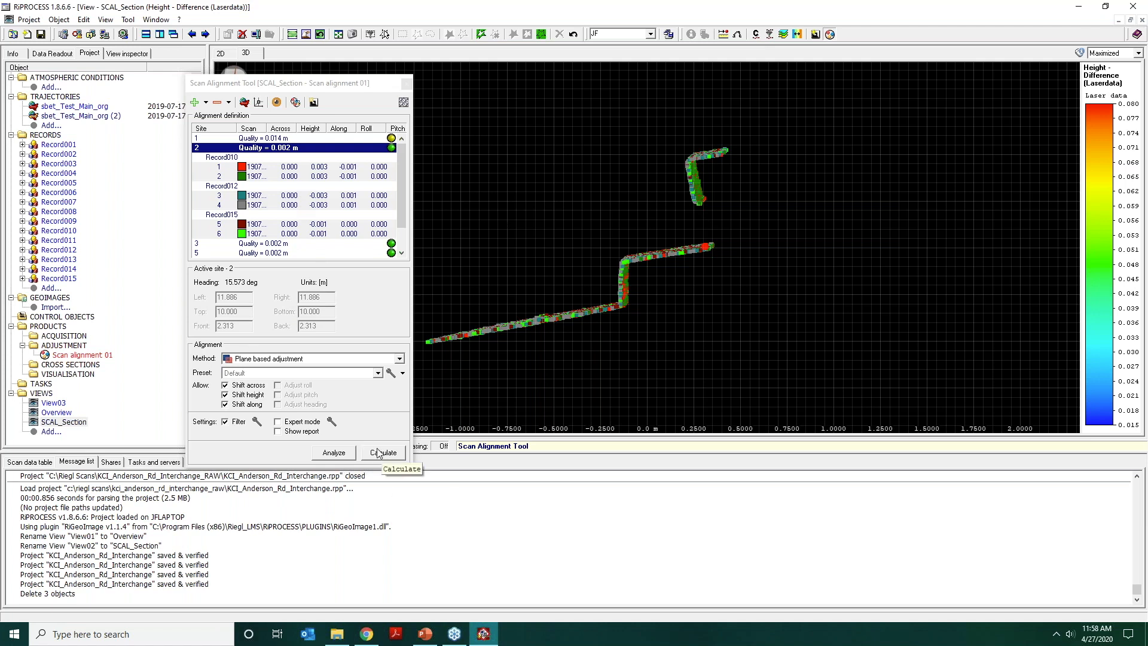
Calculate the plane based adjustment of site 2 with the Fine search preset and Expert mode enabled.
{"action": "left_click", "coordinate": [378, 374]}
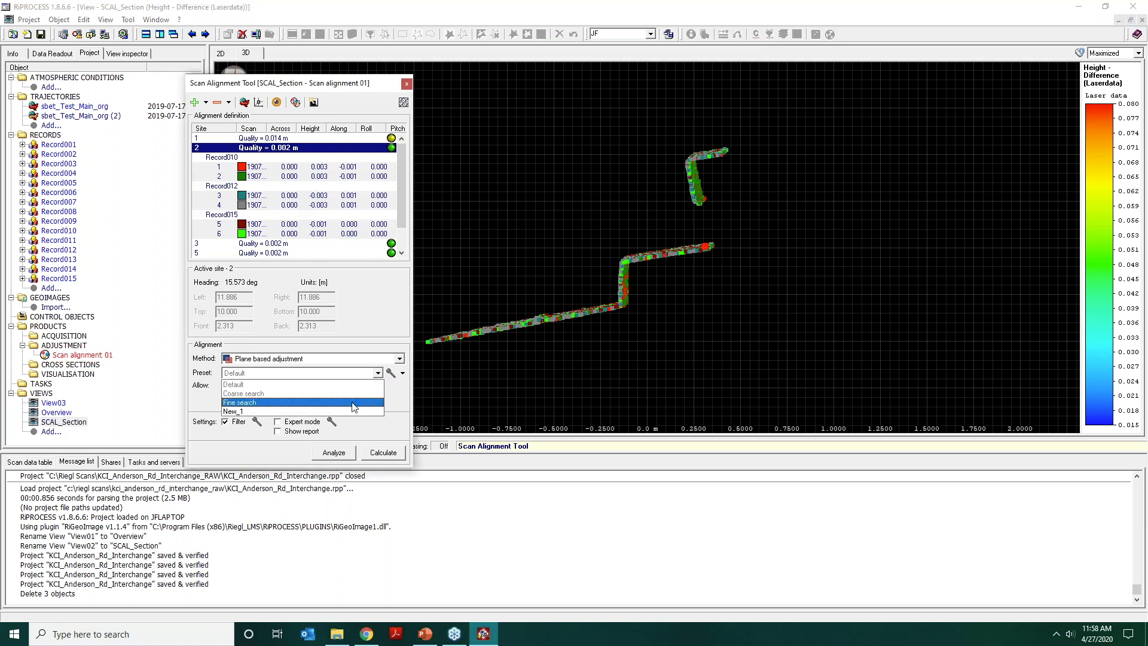
{"action": "left_click", "coordinate": [355, 403]}
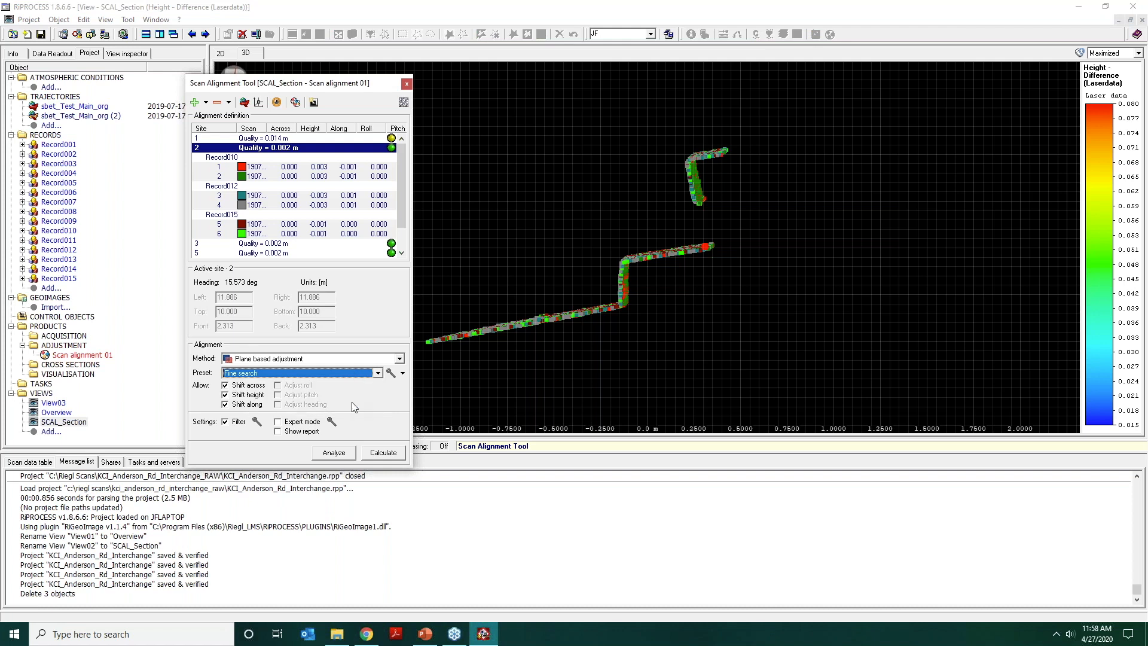
{"action": "left_click", "coordinate": [580, 229]}
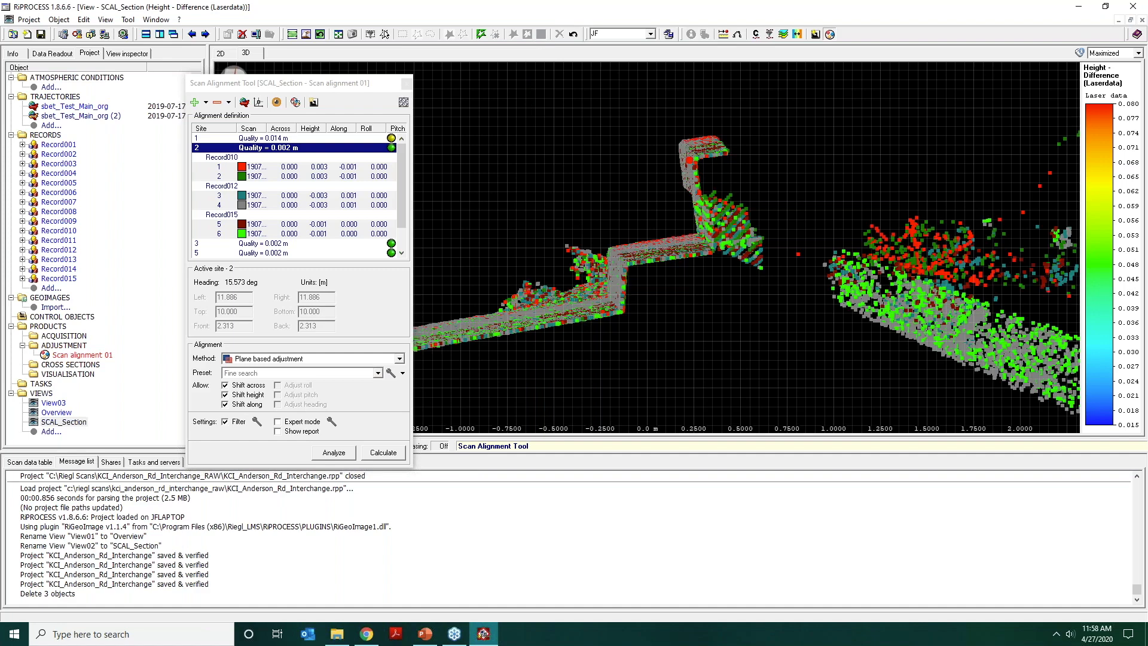
{"action": "left_click", "coordinate": [310, 419]}
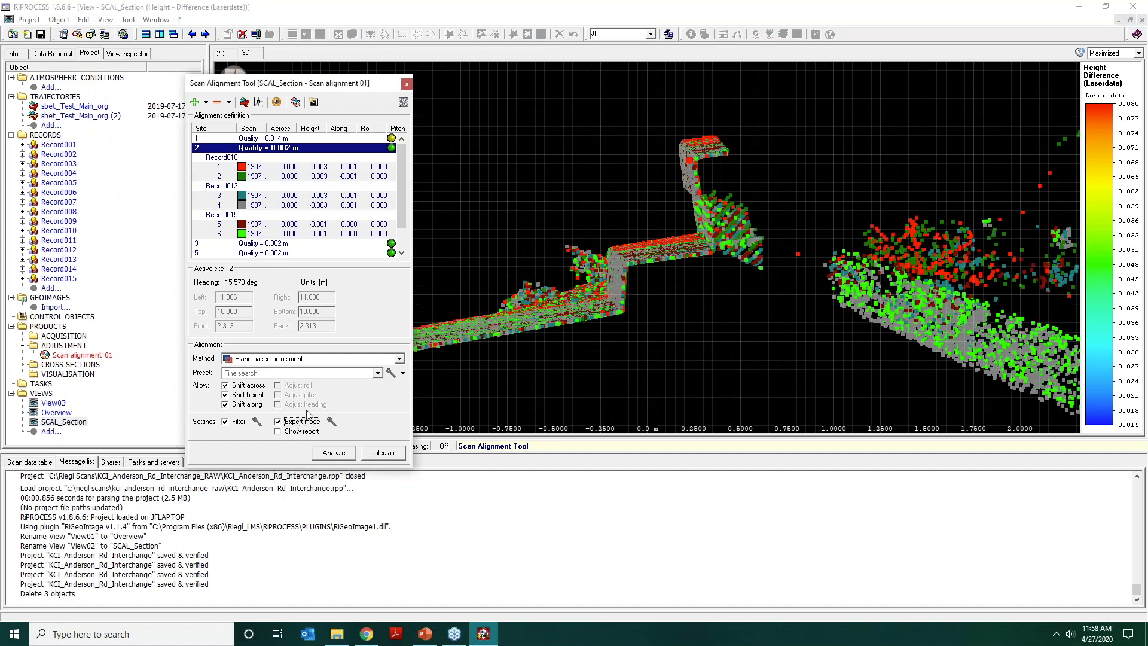
{"action": "left_click", "coordinate": [382, 455]}
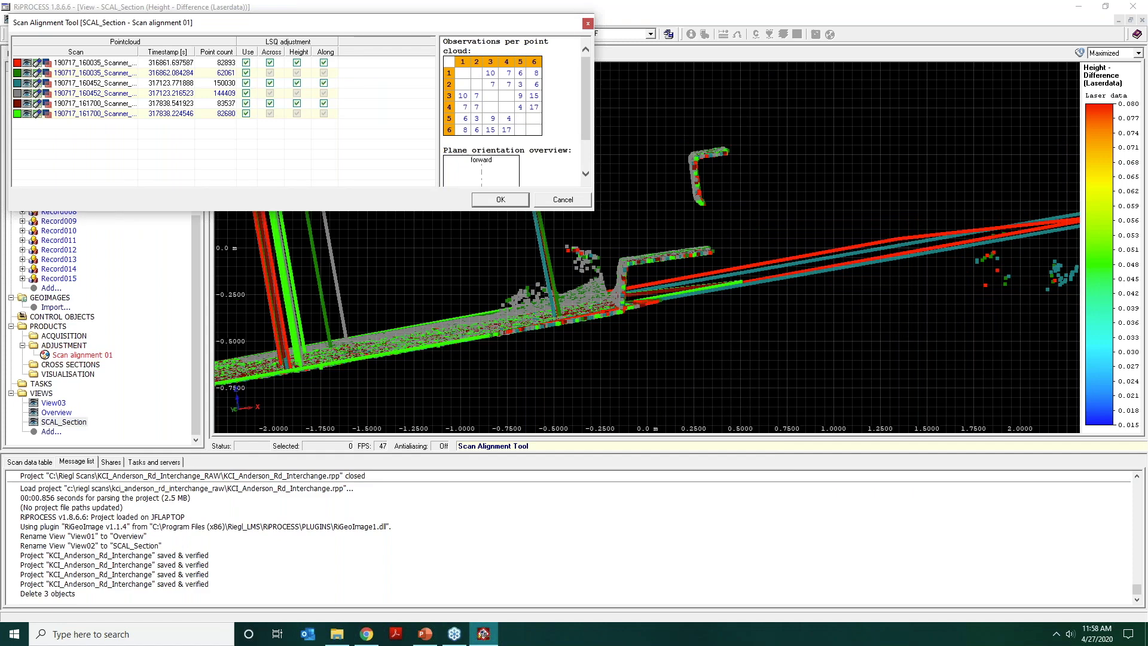
Examine the plane observations and their normals at the far end of the road section opposite the curb strip.
{"action": "middle_click_drag", "start_coordinate": [562, 271], "coordinate": [950, 262]}
{"action": "scroll", "coordinate": [739, 260], "scroll_direction": "down", "scroll_amount": 4}
{"action": "middle_click_drag", "start_coordinate": [725, 257], "coordinate": [1010, 277]}
{"action": "middle_click_drag", "start_coordinate": [836, 355], "coordinate": [834, 278]}
{"action": "mouse_move", "coordinate": [828, 288]}
{"action": "left_mouse_down"}
{"action": "mouse_move", "coordinate": [826, 347]}
{"action": "mouse_move", "coordinate": [831, 296]}
{"action": "left_mouse_up"}
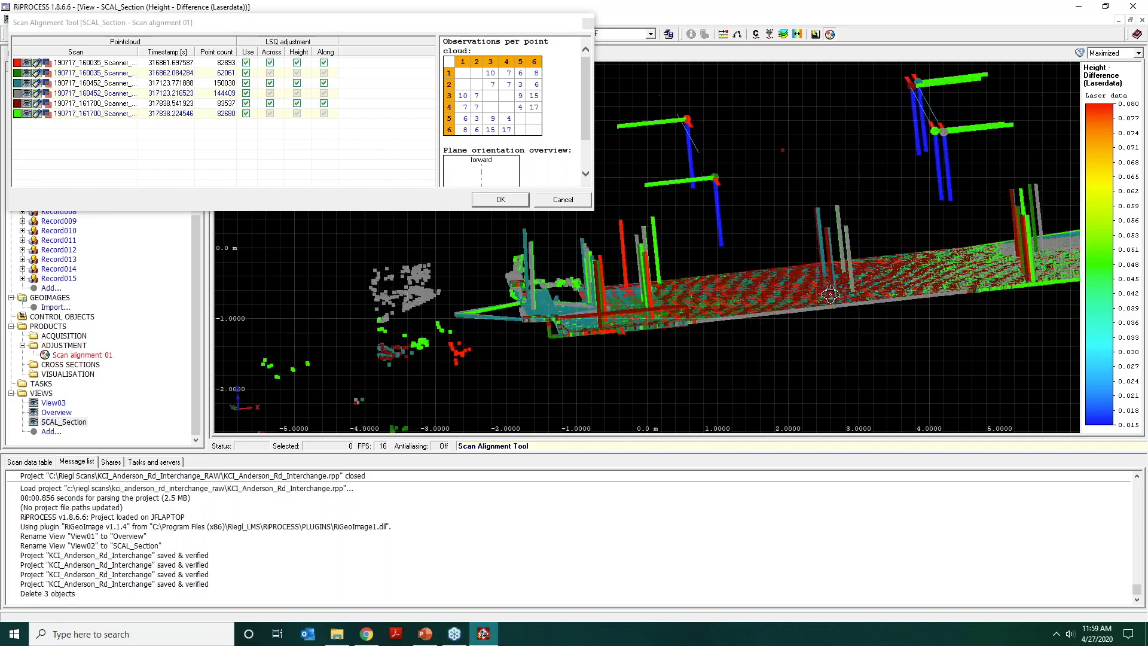
{"action": "scroll", "coordinate": [702, 309], "scroll_direction": "up", "scroll_amount": 1}
{"action": "scroll", "coordinate": [702, 309], "scroll_direction": "up", "scroll_amount": 3}
{"action": "middle_click_drag", "start_coordinate": [712, 272], "coordinate": [769, 146]}
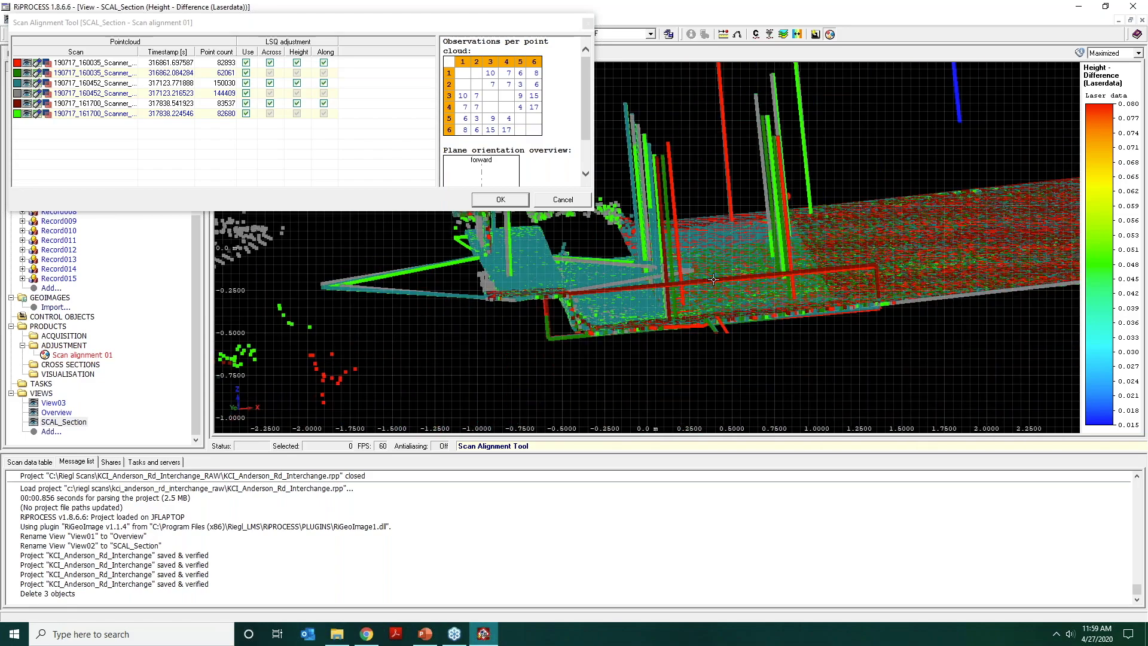
{"action": "middle_click_drag", "start_coordinate": [767, 311], "coordinate": [1046, 373]}
{"action": "left_click_drag", "start_coordinate": [796, 249], "coordinate": [721, 257]}
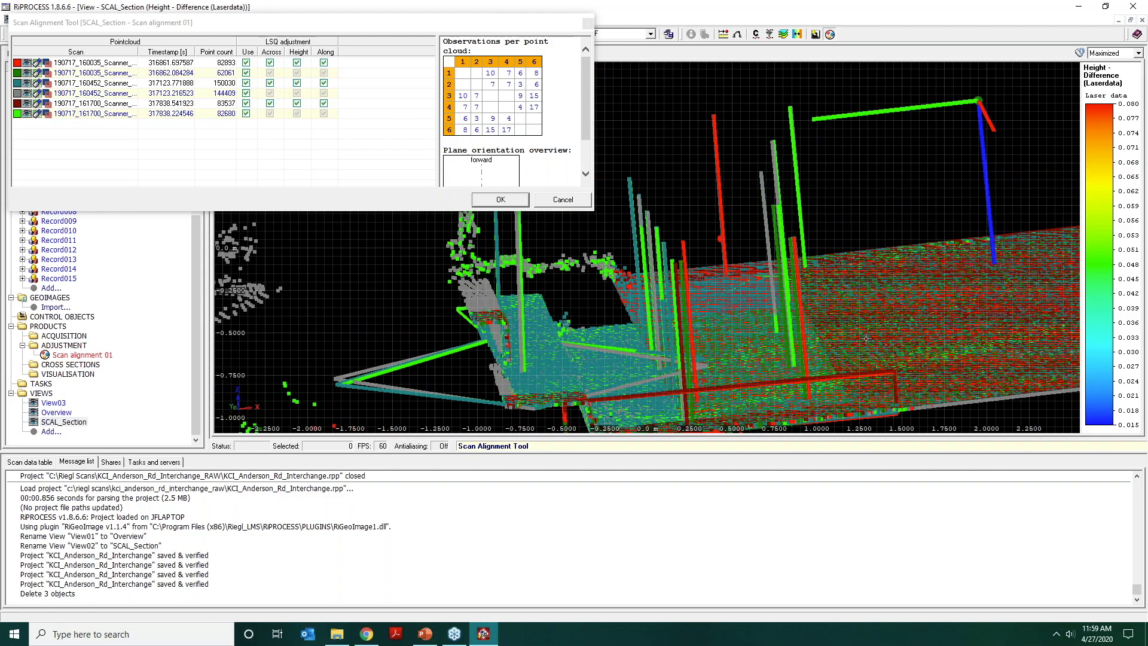
Examine the plane observations along the road surface up to the curb and barrier in side view.
{"action": "middle_click_drag", "start_coordinate": [769, 345], "coordinate": [406, 335]}
{"action": "middle_click_drag", "start_coordinate": [808, 355], "coordinate": [509, 364]}
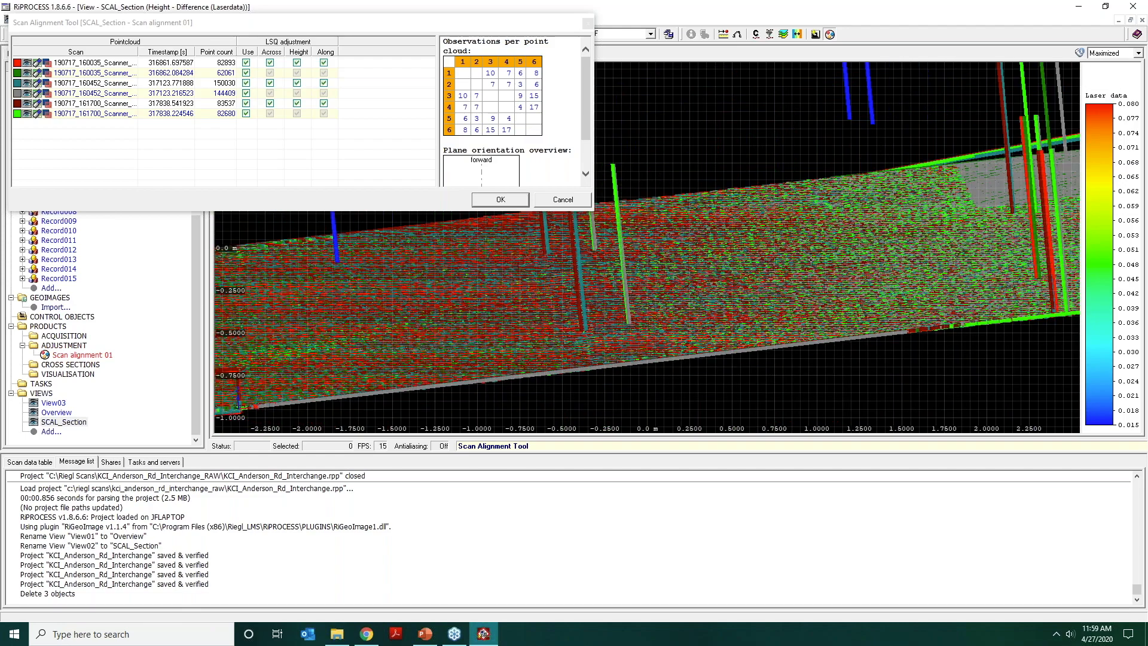
{"action": "middle_click_drag", "start_coordinate": [859, 270], "coordinate": [519, 418]}
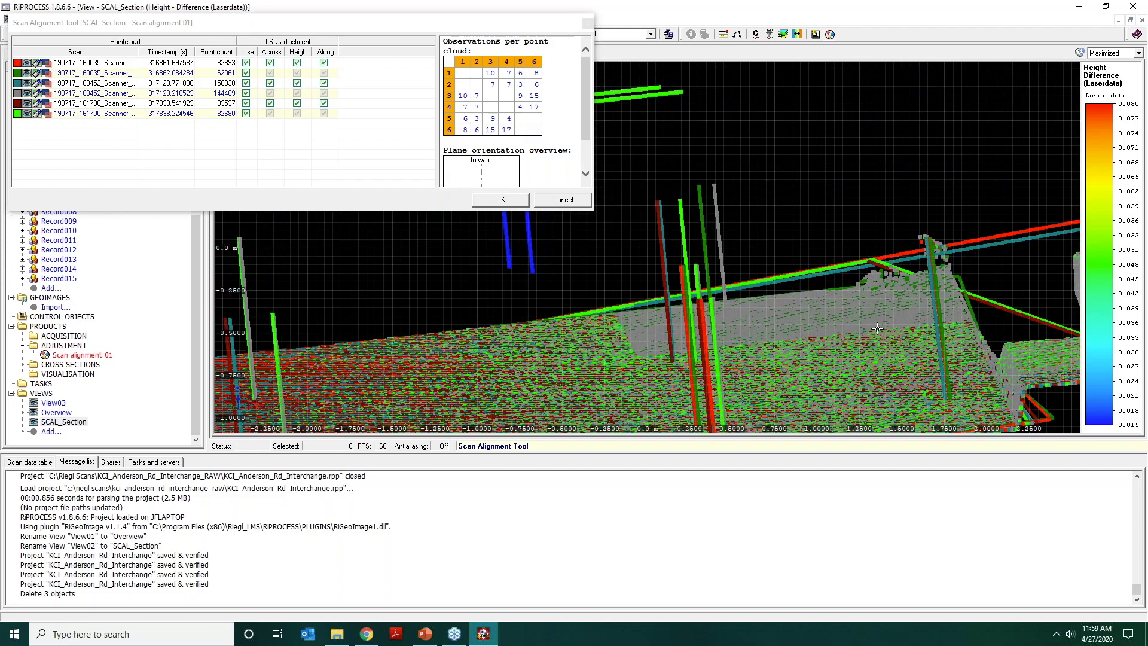
{"action": "middle_click_drag", "start_coordinate": [877, 328], "coordinate": [634, 290]}
{"action": "left_click_drag", "start_coordinate": [715, 367], "coordinate": [710, 357]}
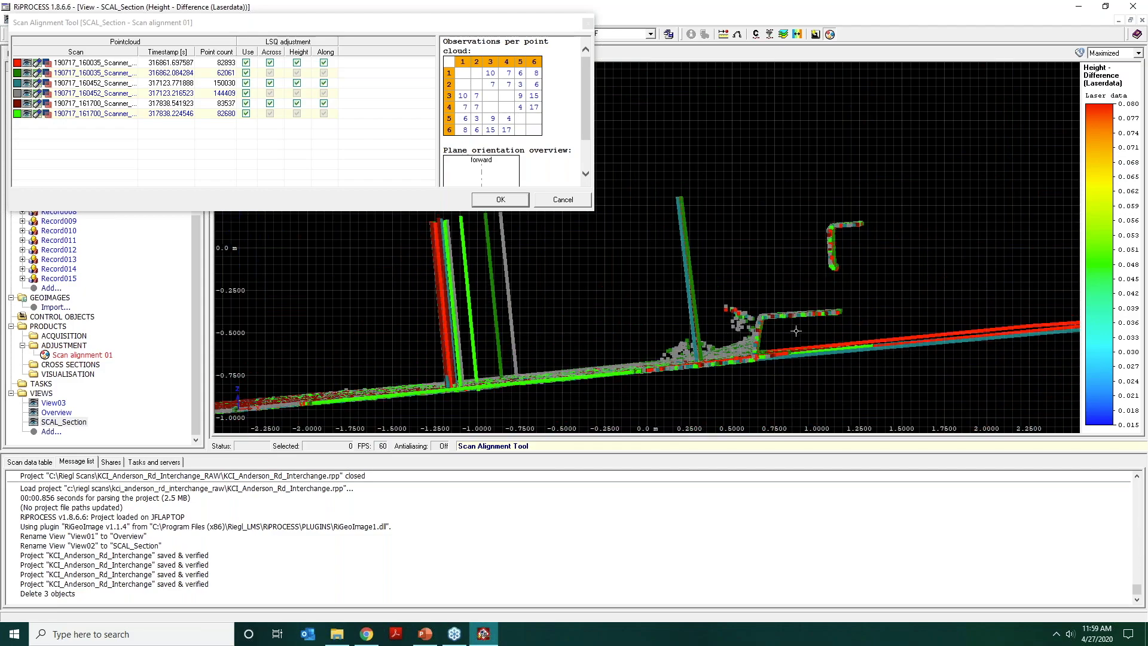
{"action": "scroll", "coordinate": [796, 330], "scroll_direction": "up", "scroll_amount": 5}
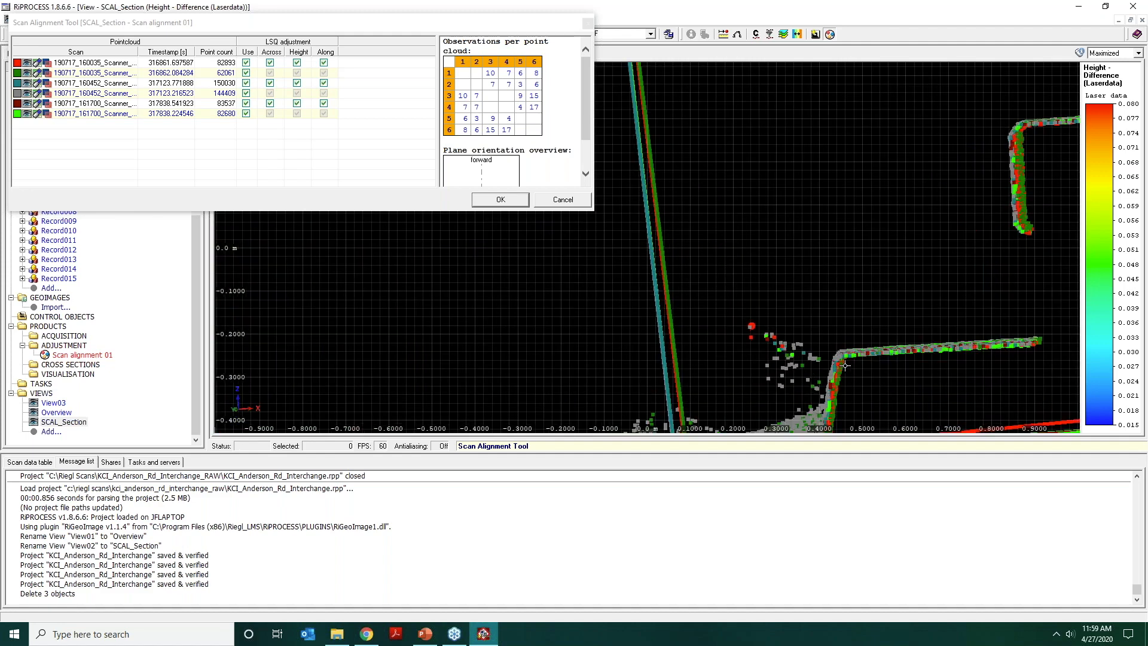
{"action": "left_click_drag", "start_coordinate": [845, 366], "coordinate": [756, 230]}
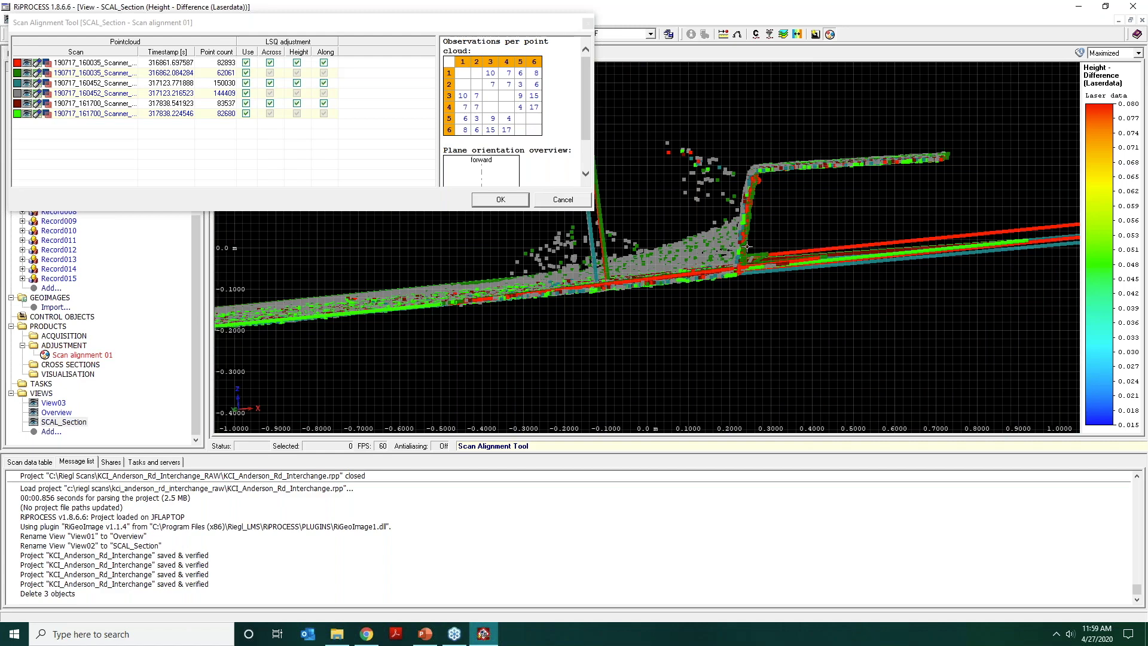
Accept the adjustment with all six point clouds in use and check the curb and barrier cross-section.
{"action": "left_click", "coordinate": [495, 205]}
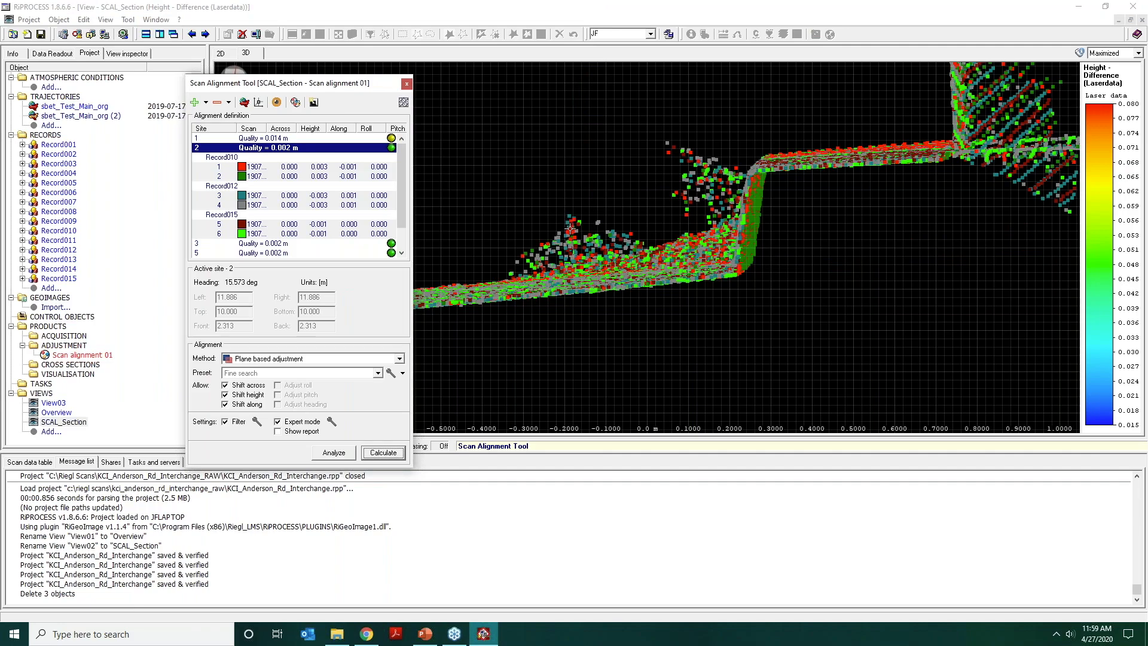
{"action": "left_click_drag", "start_coordinate": [582, 243], "coordinate": [588, 268]}
{"action": "left_click_drag", "start_coordinate": [673, 263], "coordinate": [617, 151]}
{"action": "scroll", "coordinate": [643, 250], "scroll_direction": "down", "scroll_amount": 3}
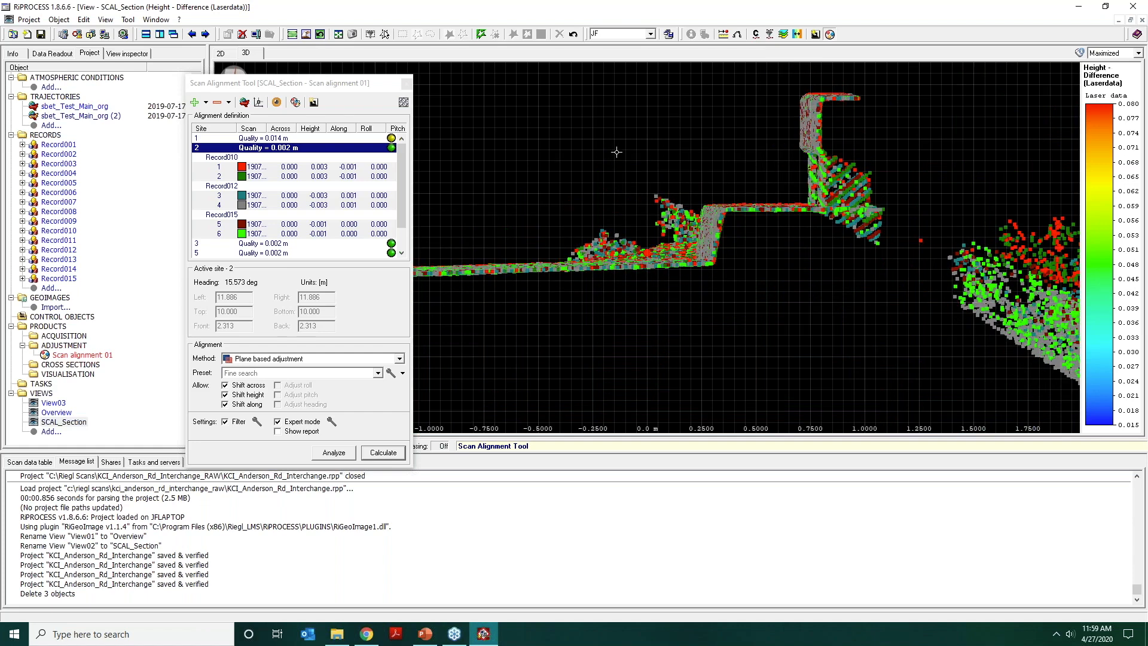
Select the New_1 preset and set its minimum point count per plane to 10 and angular tolerance to 5 degrees.
{"action": "left_click", "coordinate": [378, 373]}
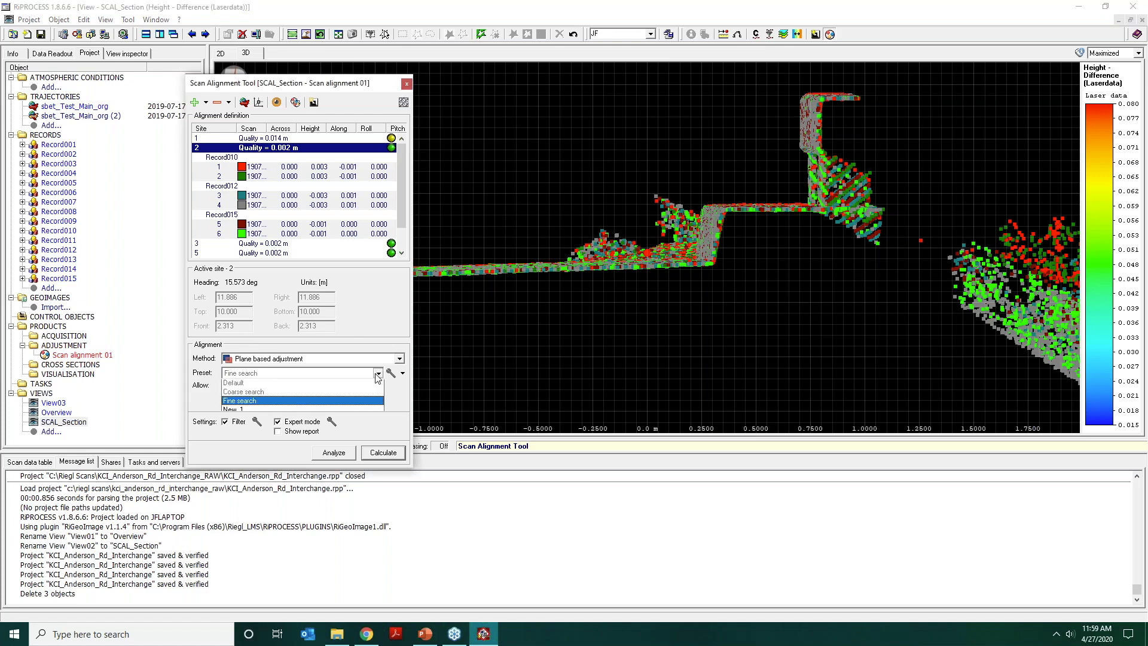
{"action": "left_click", "coordinate": [355, 413]}
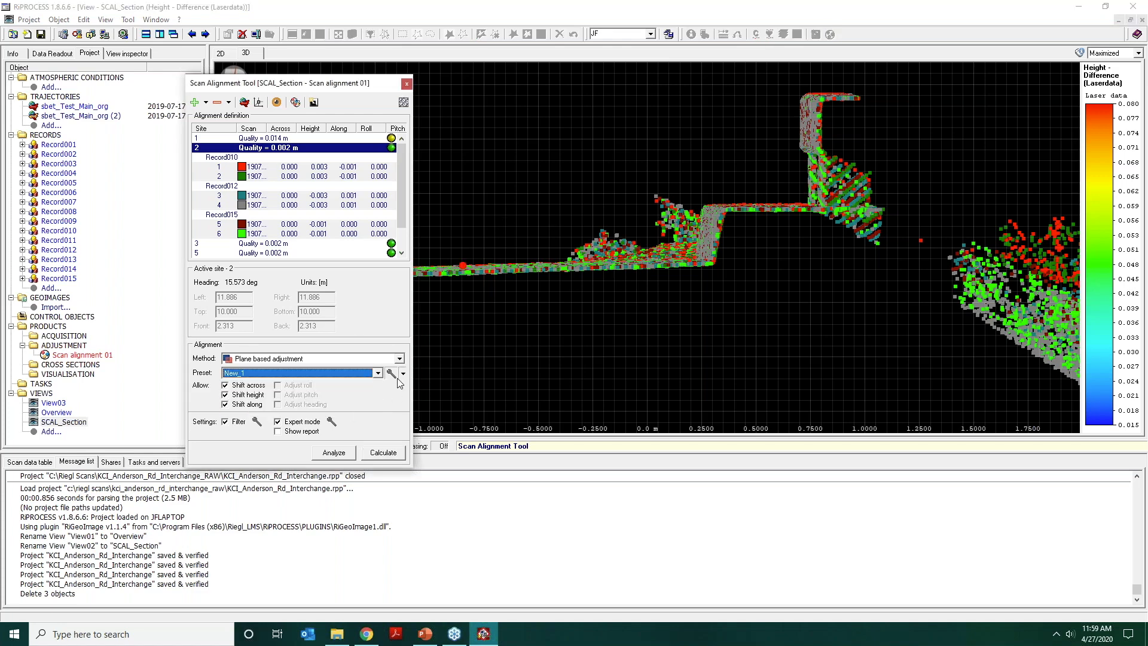
{"action": "left_click", "coordinate": [392, 373]}
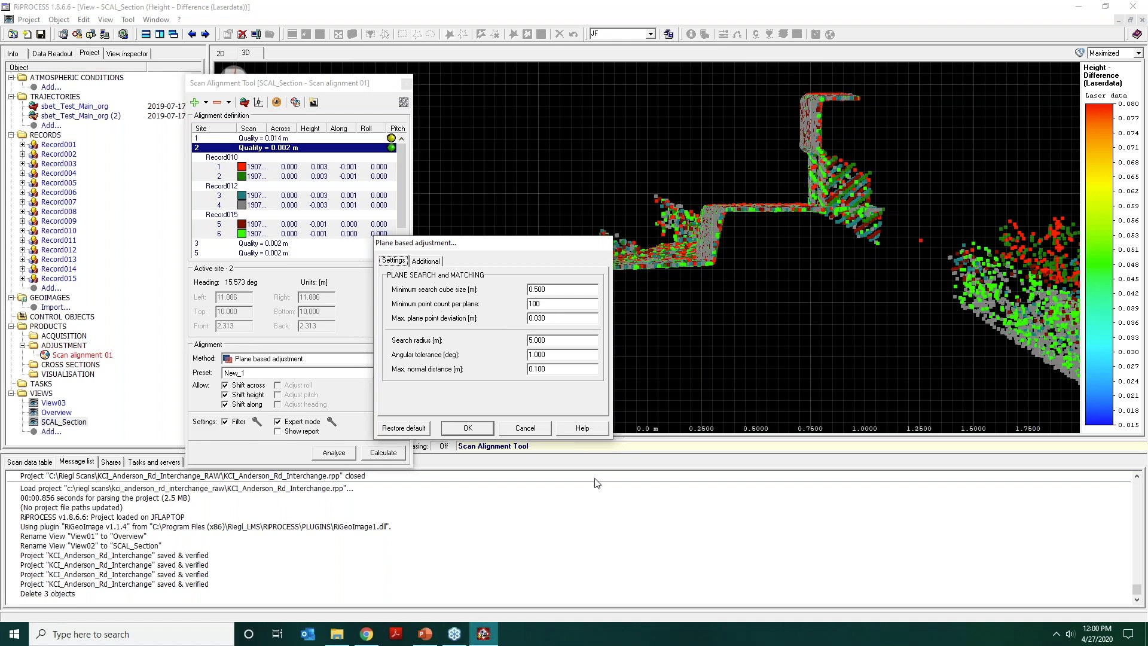
{"action": "left_click", "coordinate": [552, 289]}
{"action": "left_click_drag", "start_coordinate": [549, 354], "coordinate": [514, 350]}
{"action": "left_click", "coordinate": [468, 429]}
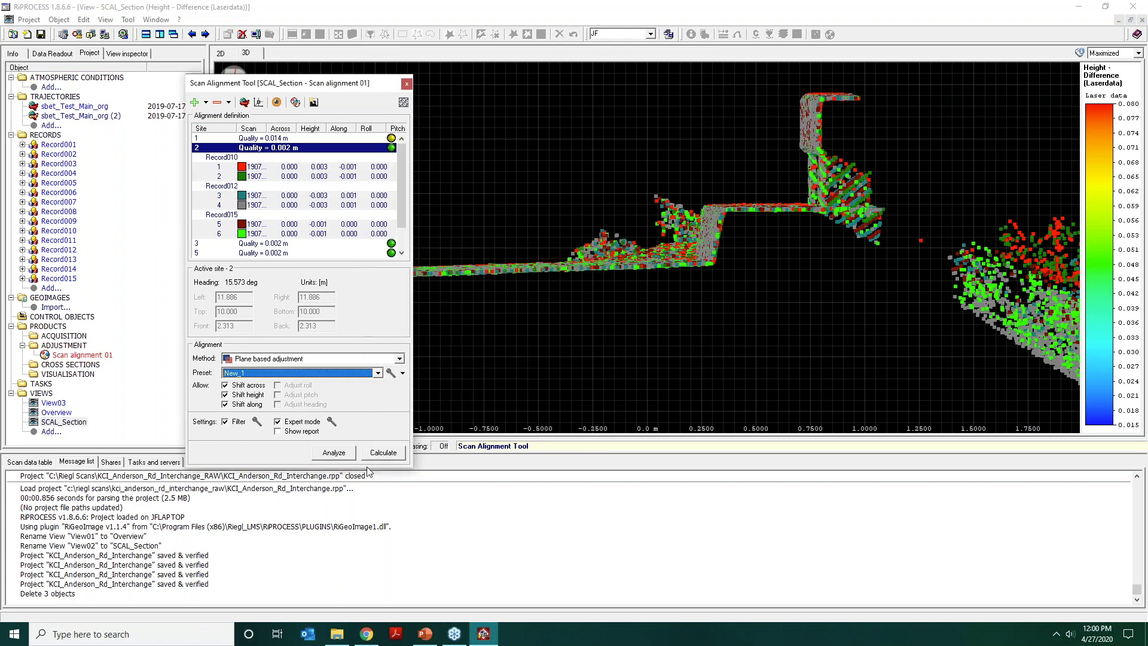
Analyze site 2 with the New_1 preset and examine the plane observations around the curb and barrier.
{"action": "left_click", "coordinate": [335, 453]}
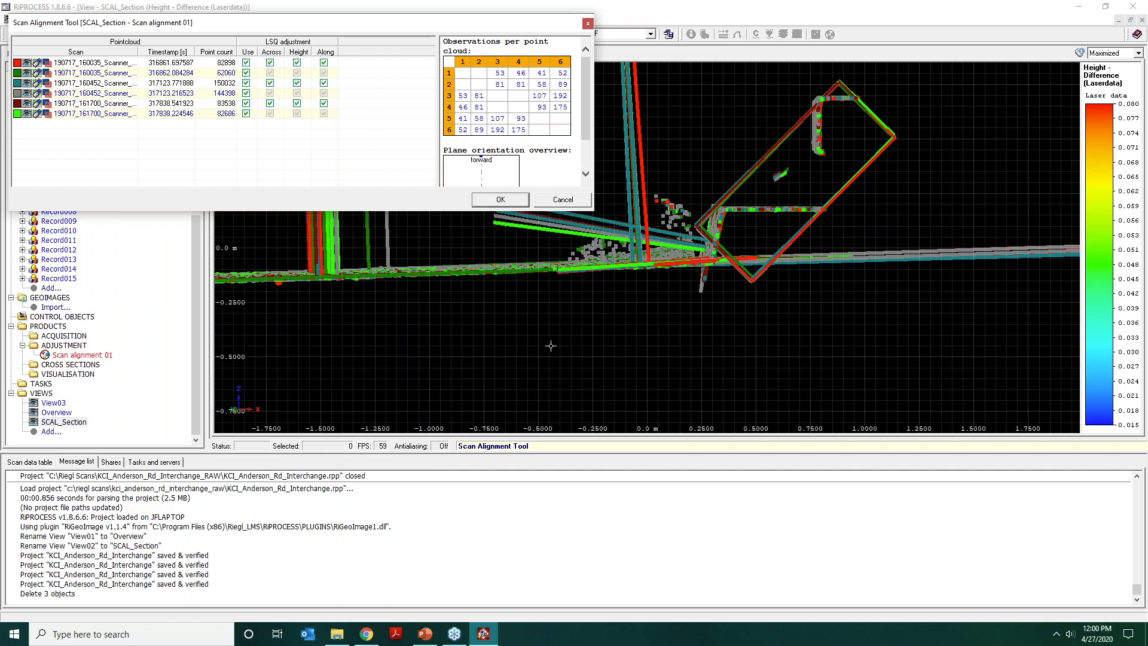
{"action": "left_click_drag", "start_coordinate": [730, 194], "coordinate": [844, 180]}
{"action": "scroll", "coordinate": [666, 202], "scroll_direction": "up", "scroll_amount": 4}
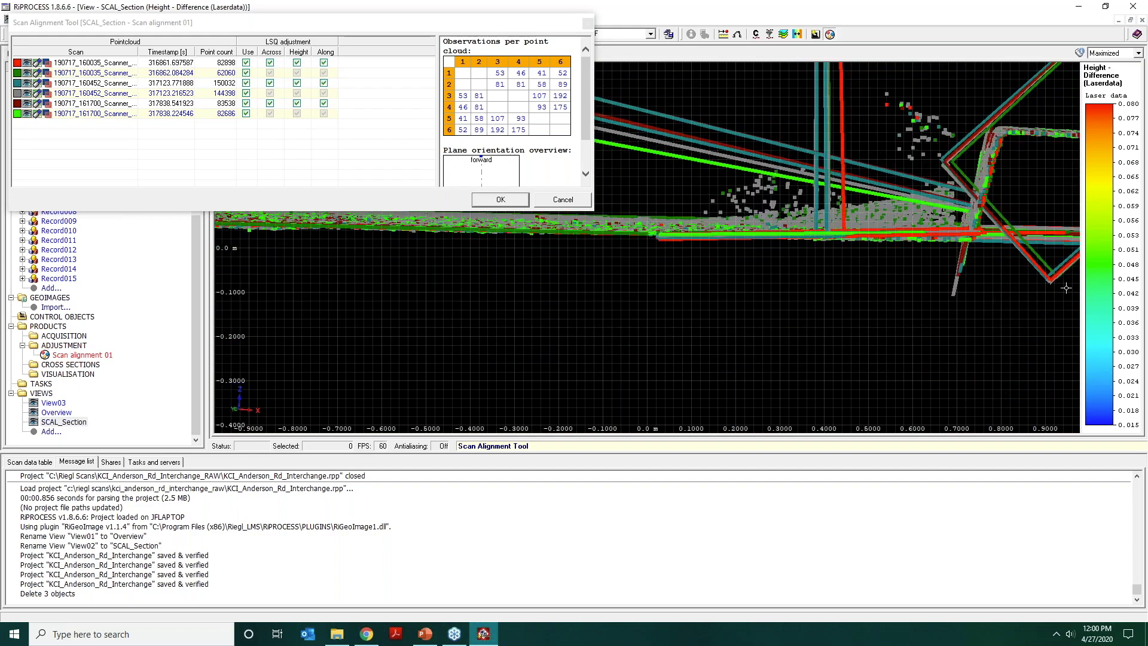
{"action": "scroll", "coordinate": [794, 267], "scroll_direction": "down", "scroll_amount": 3}
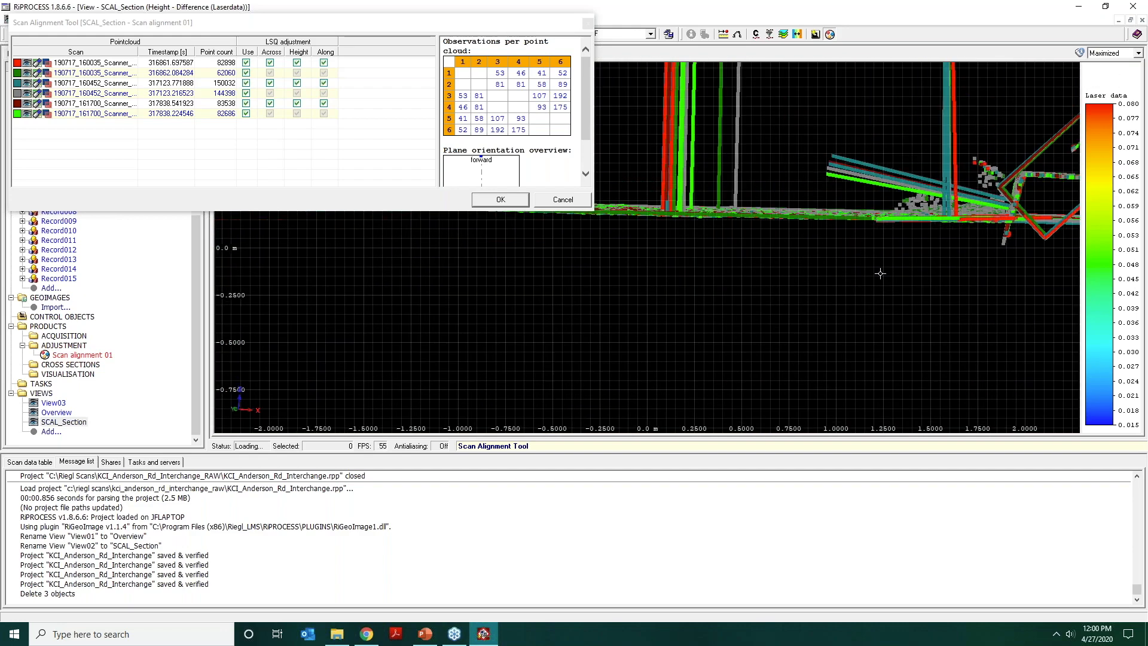
{"action": "scroll", "coordinate": [880, 273], "scroll_direction": "down", "scroll_amount": 5}
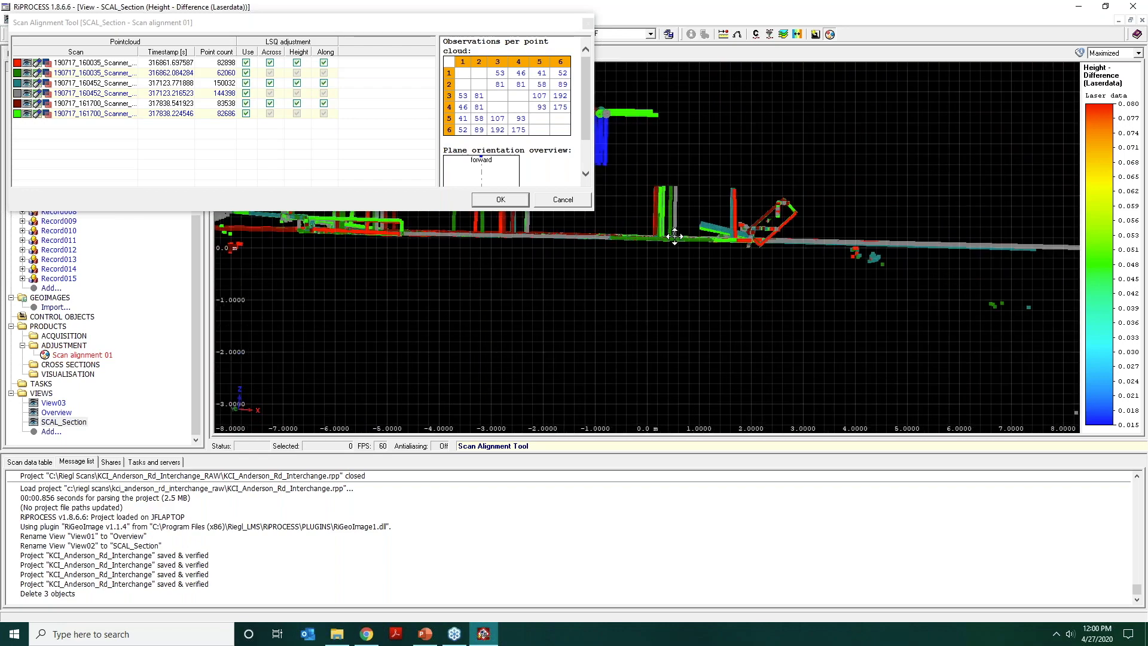
Examine the plane observations and their normals at the opposite end of the road section.
{"action": "left_click_drag", "start_coordinate": [675, 236], "coordinate": [743, 283]}
{"action": "middle_click_drag", "start_coordinate": [632, 254], "coordinate": [851, 300]}
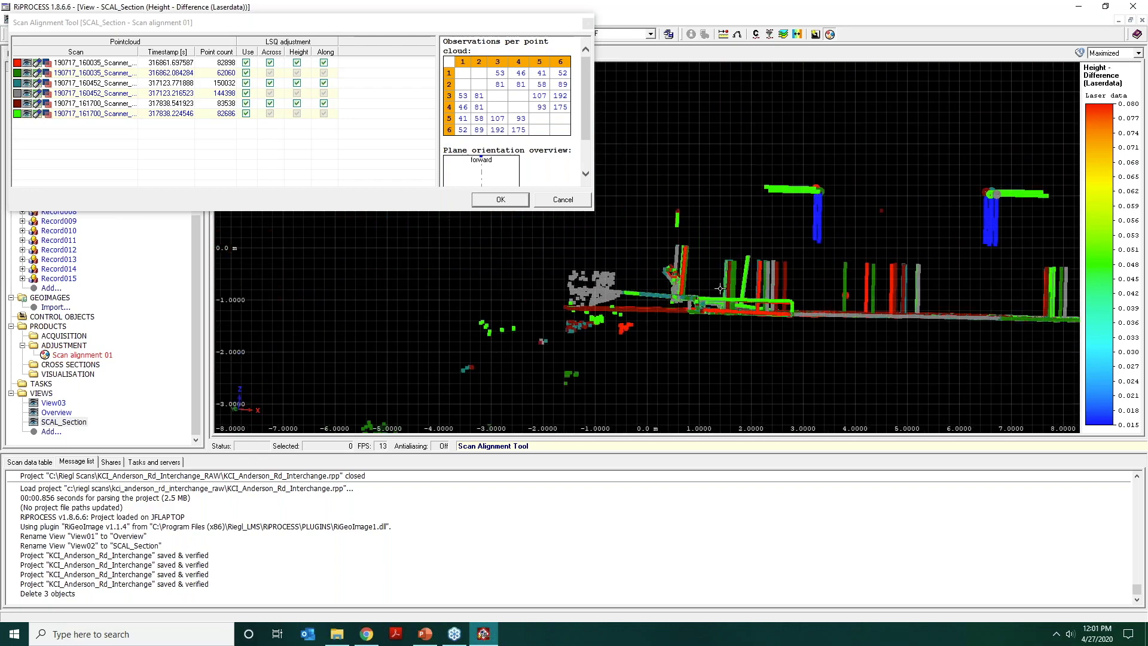
{"action": "scroll", "coordinate": [720, 289], "scroll_direction": "up", "scroll_amount": 6}
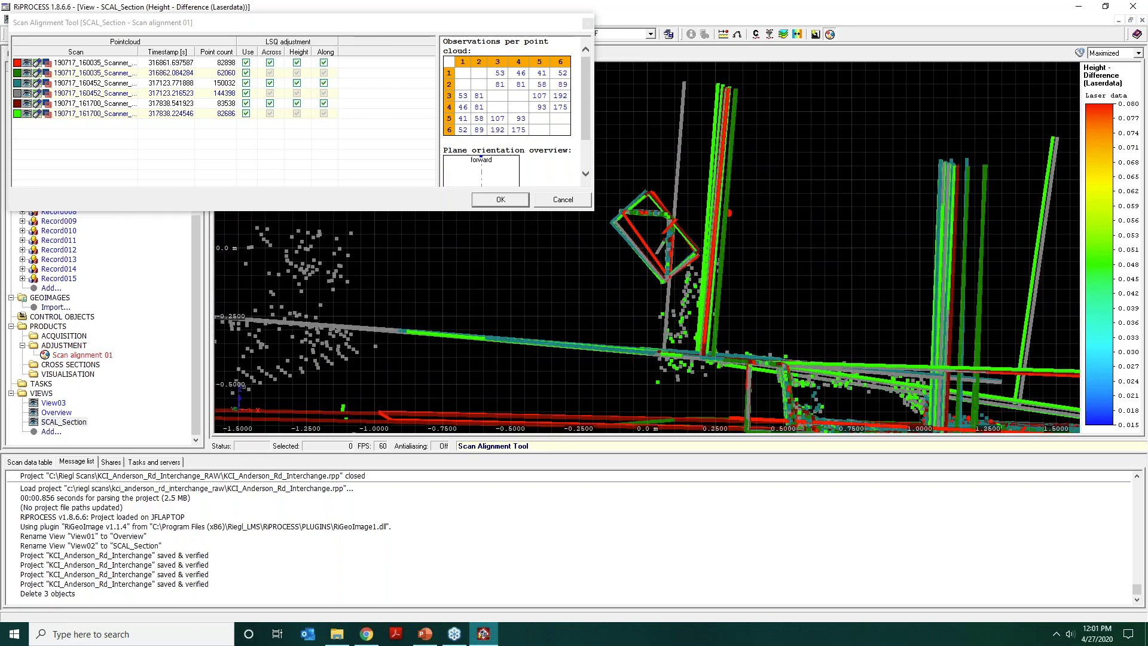
{"action": "middle_click_drag", "start_coordinate": [788, 285], "coordinate": [842, 299]}
{"action": "mouse_move", "coordinate": [680, 251]}
{"action": "left_mouse_down"}
{"action": "mouse_move", "coordinate": [730, 259]}
{"action": "mouse_move", "coordinate": [829, 336]}
{"action": "mouse_move", "coordinate": [712, 308]}
{"action": "mouse_move", "coordinate": [711, 244]}
{"action": "mouse_move", "coordinate": [703, 260]}
{"action": "mouse_move", "coordinate": [698, 243]}
{"action": "left_mouse_up"}
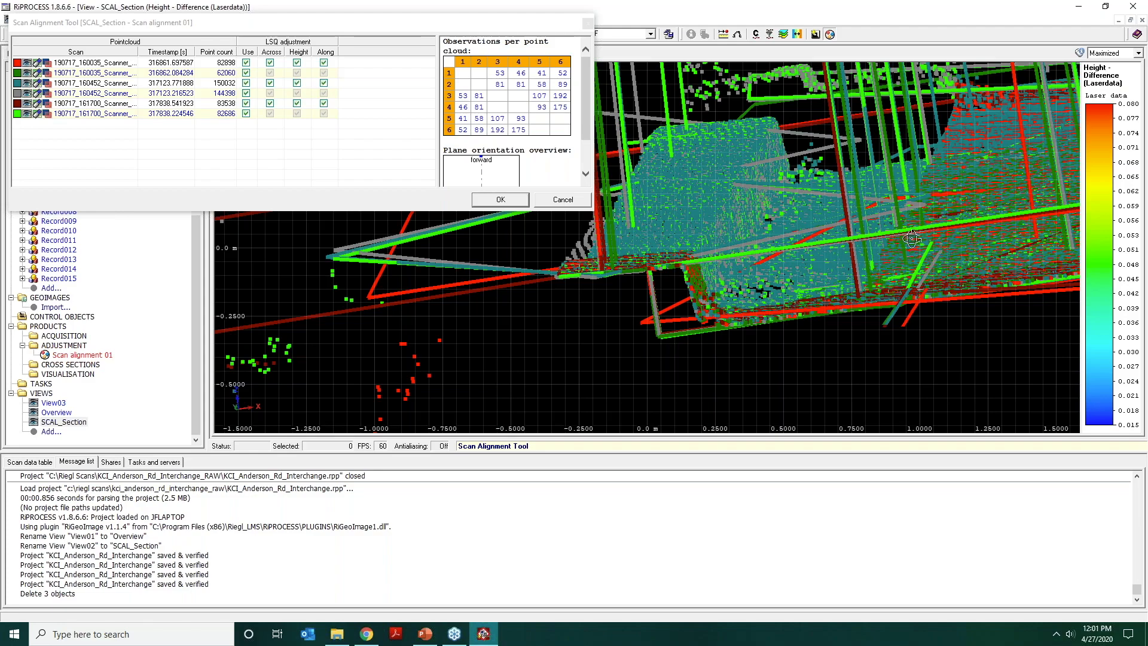
{"action": "left_click_drag", "start_coordinate": [912, 238], "coordinate": [813, 275]}
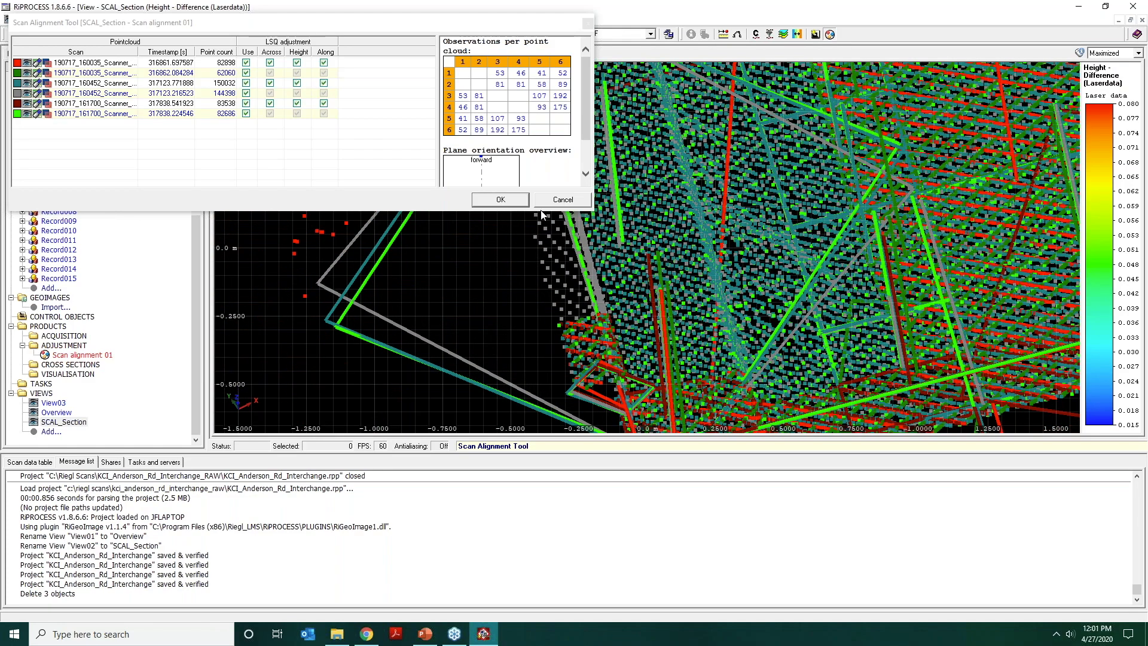
Accept the site 2 analysis with all six point clouds in use and check the scans along the road edge.
{"action": "left_click", "coordinate": [503, 201]}
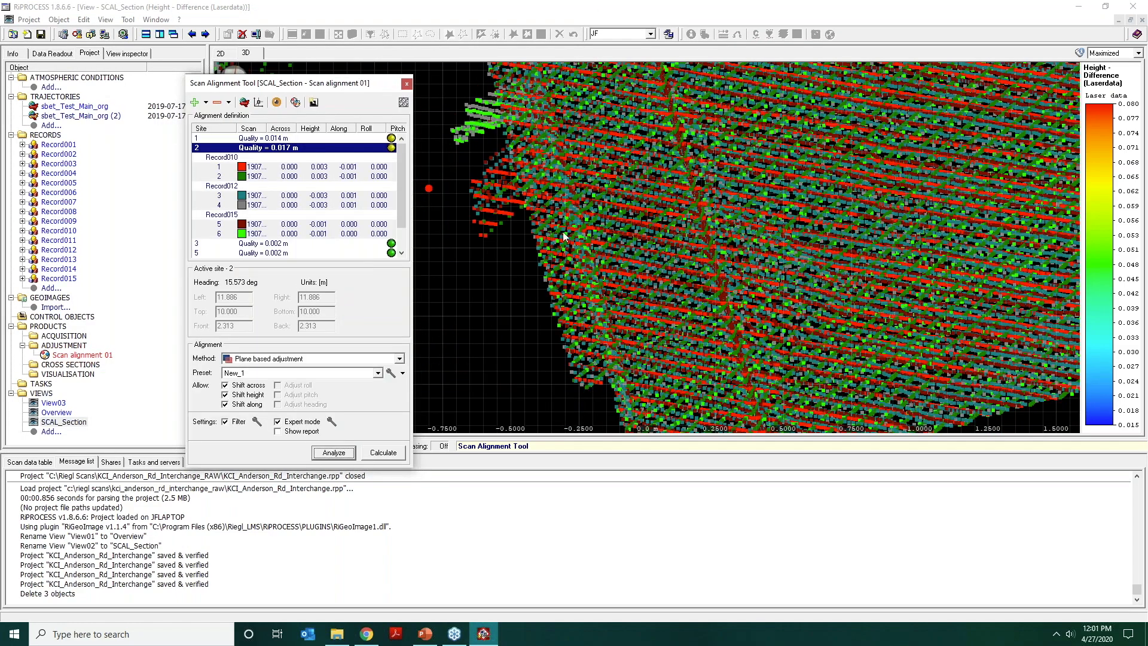
{"action": "scroll", "coordinate": [649, 258], "scroll_direction": "down", "scroll_amount": 5}
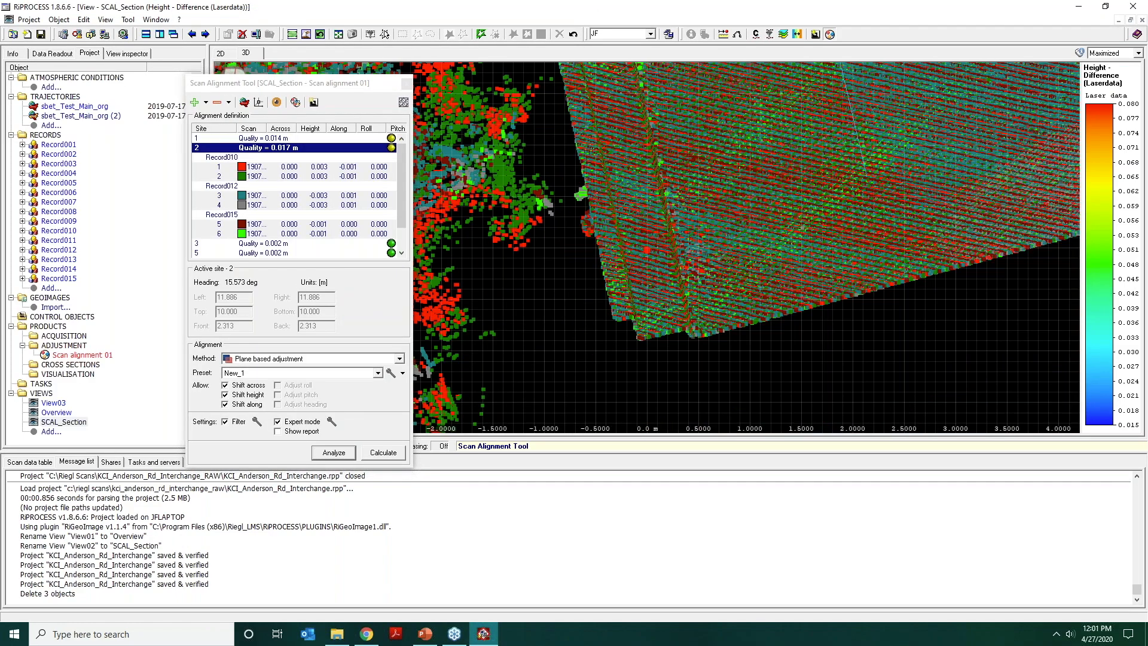
{"action": "middle_click_drag", "start_coordinate": [753, 261], "coordinate": [676, 278]}
{"action": "scroll", "coordinate": [667, 208], "scroll_direction": "down", "scroll_amount": 6}
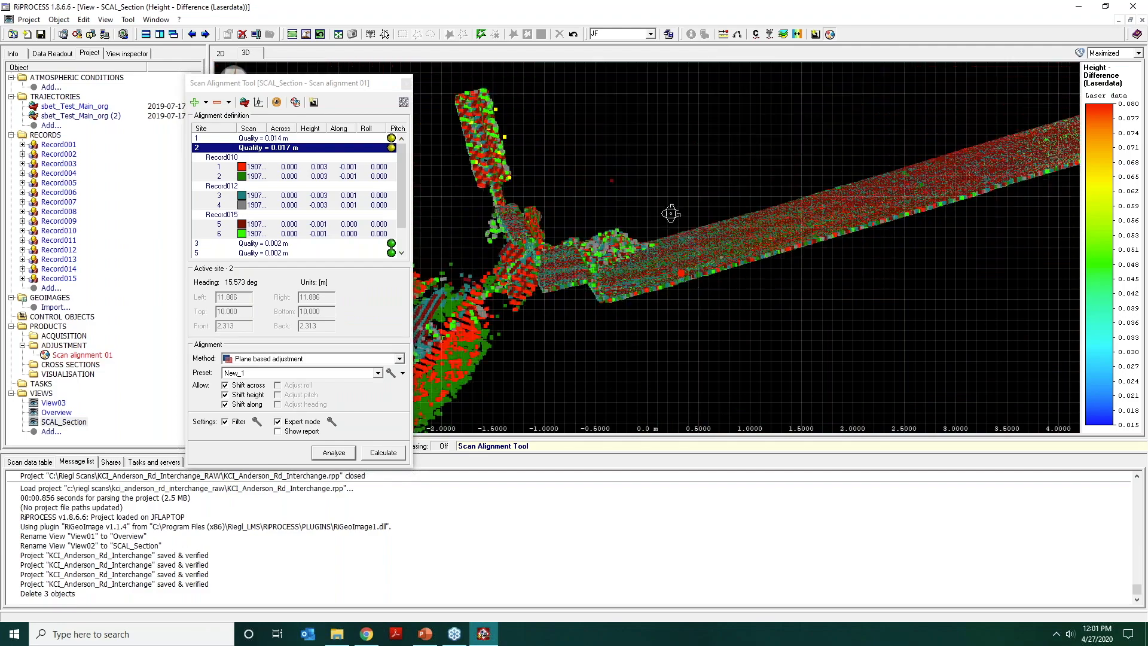
{"action": "scroll", "coordinate": [667, 209], "scroll_direction": "up", "scroll_amount": 6}
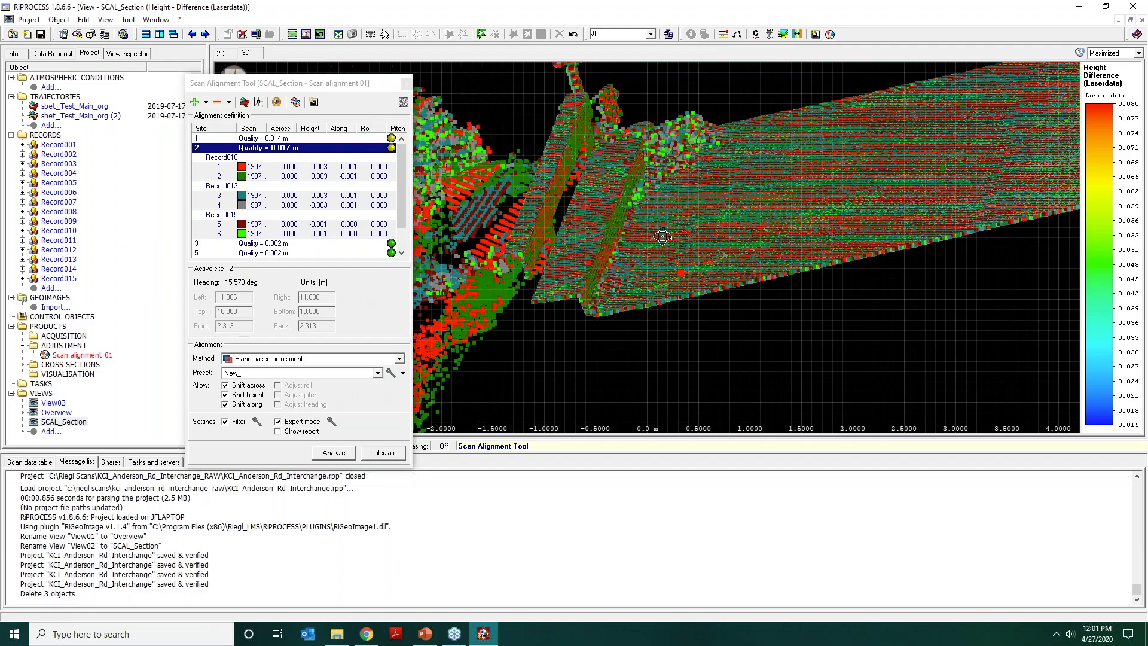
{"action": "left_click_drag", "start_coordinate": [669, 235], "coordinate": [829, 248]}
{"action": "middle_click_drag", "start_coordinate": [827, 248], "coordinate": [704, 282]}
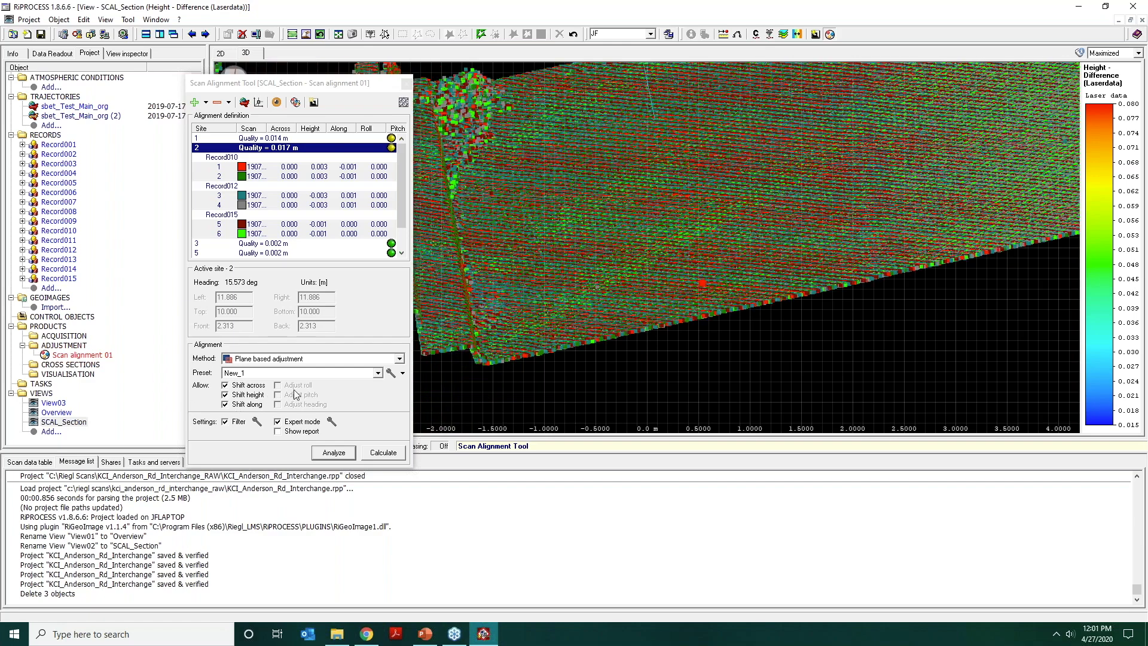
Set the angular tolerance of the New_1 preset to 2.5 degrees.
{"action": "left_click", "coordinate": [403, 373]}
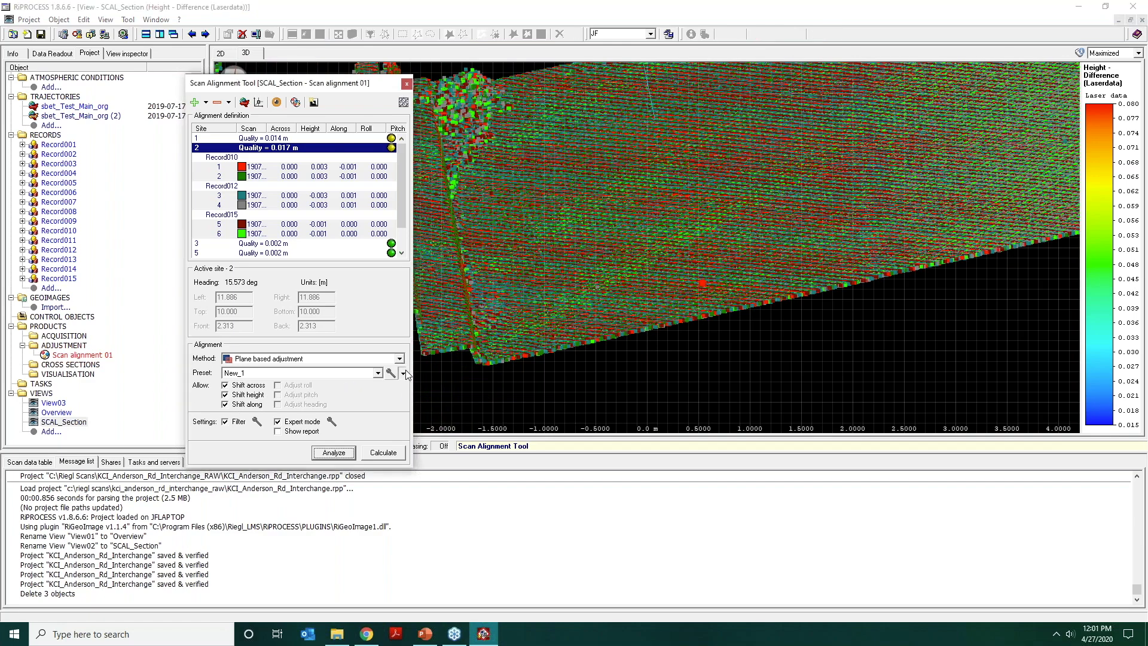
{"action": "left_click", "coordinate": [410, 390]}
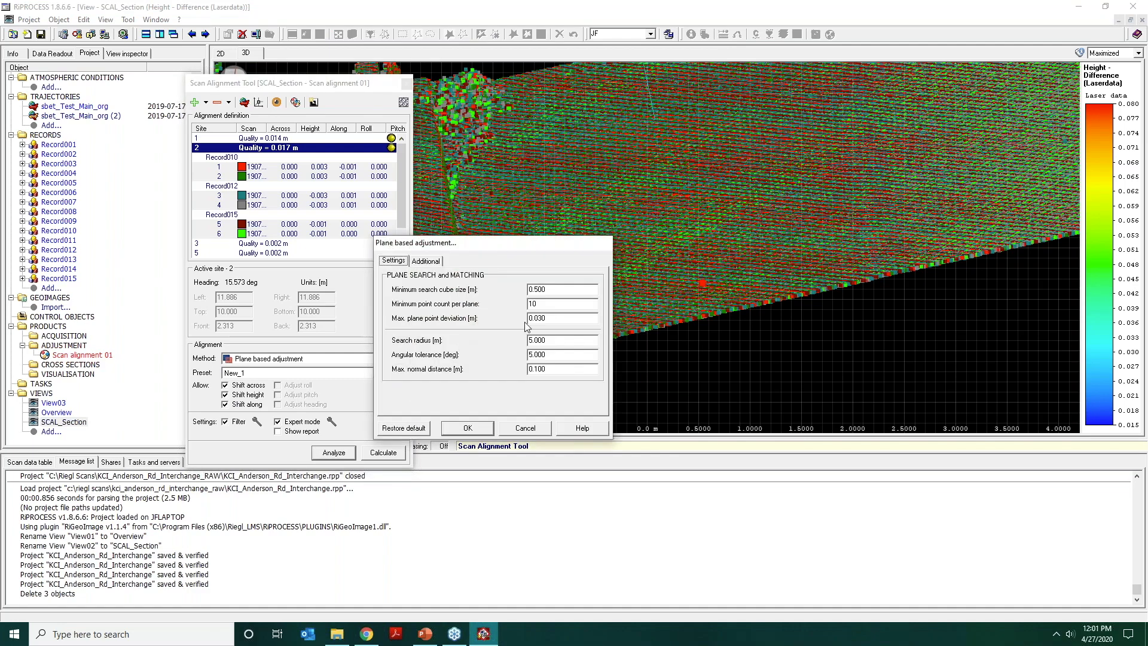
{"action": "left_click", "coordinate": [555, 290]}
{"action": "double_click", "coordinate": [557, 355]}
{"action": "type", "text": "2.5"}
{"action": "left_click", "coordinate": [467, 428]}
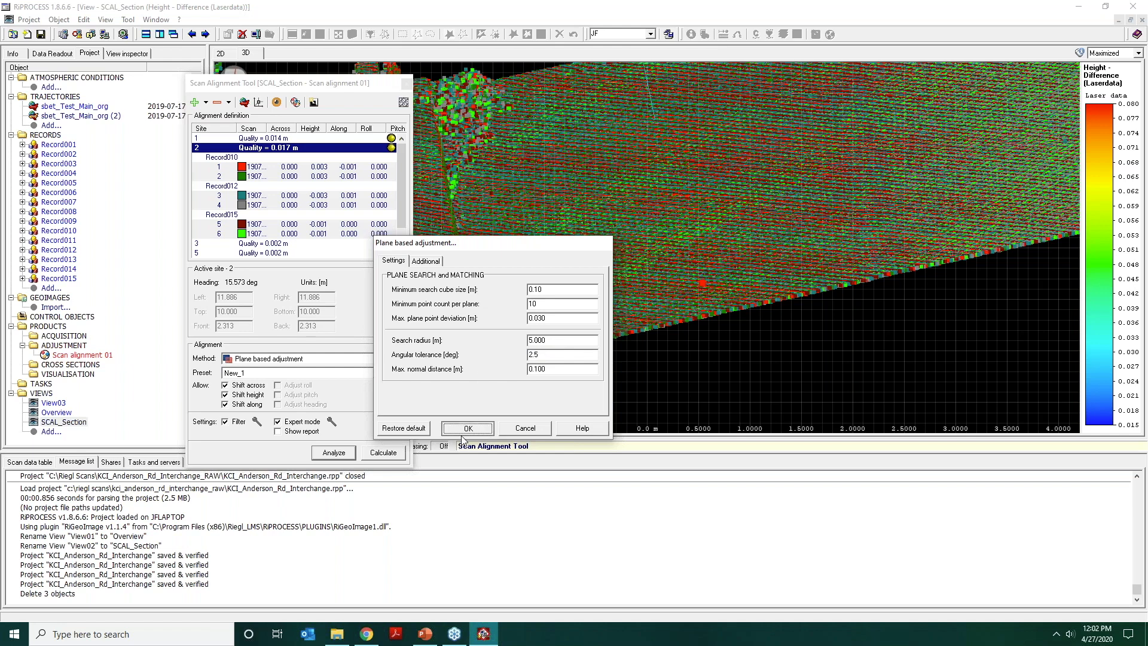
Analyze site 2 again, inspect the plane observations near the curb and barrier, and accept the analysis.
{"action": "left_click", "coordinate": [332, 453]}
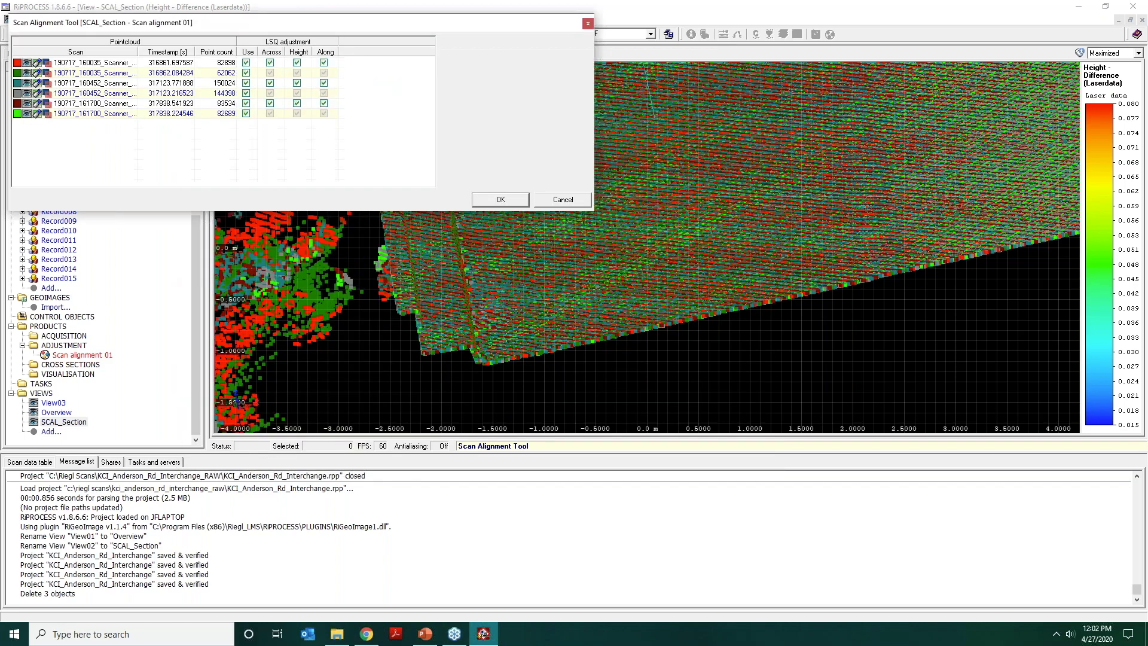
{"action": "left_click_drag", "start_coordinate": [645, 325], "coordinate": [845, 245]}
{"action": "middle_click_drag", "start_coordinate": [845, 245], "coordinate": [767, 139]}
{"action": "scroll", "coordinate": [767, 139], "scroll_direction": "up", "scroll_amount": 1}
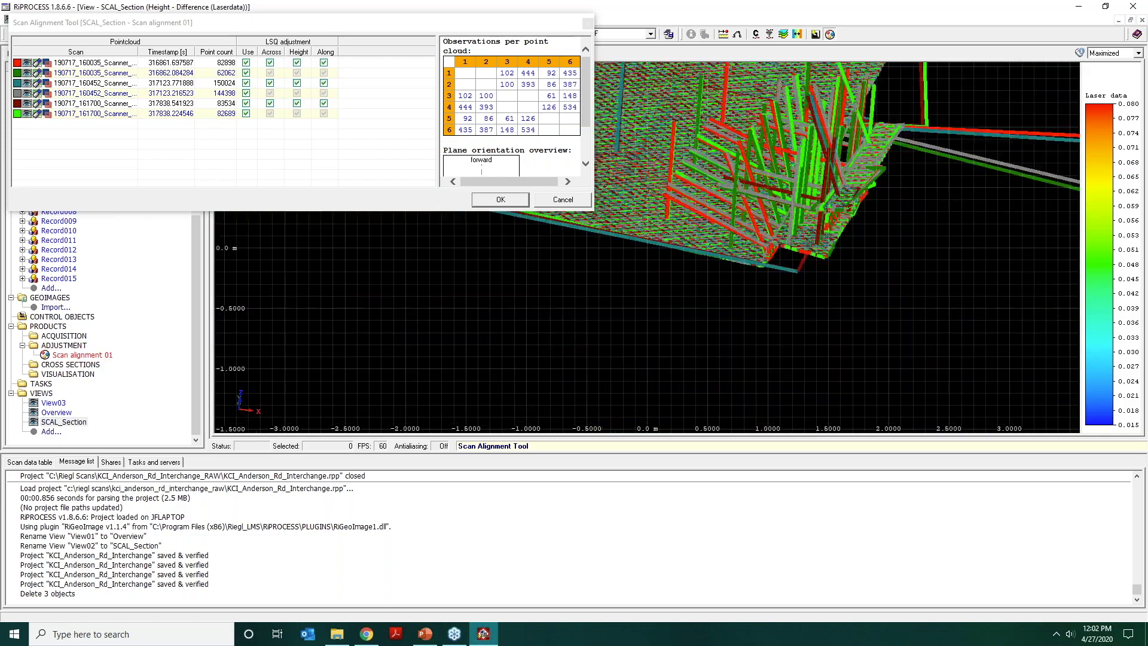
{"action": "left_click_drag", "start_coordinate": [767, 179], "coordinate": [745, 238]}
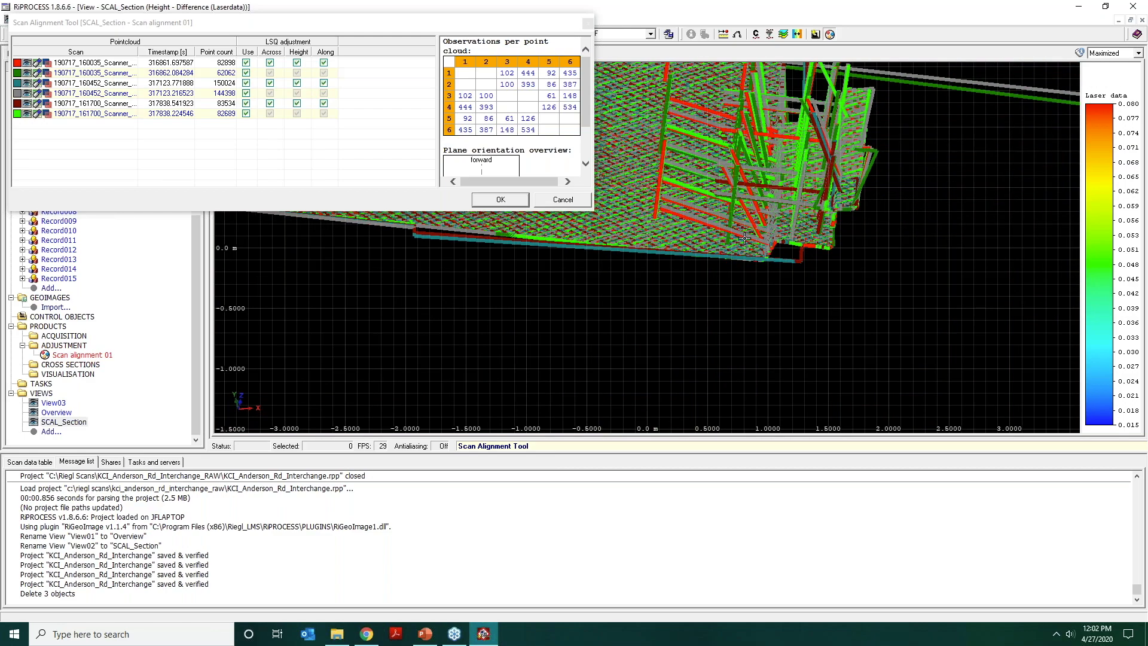
{"action": "left_click", "coordinate": [511, 204]}
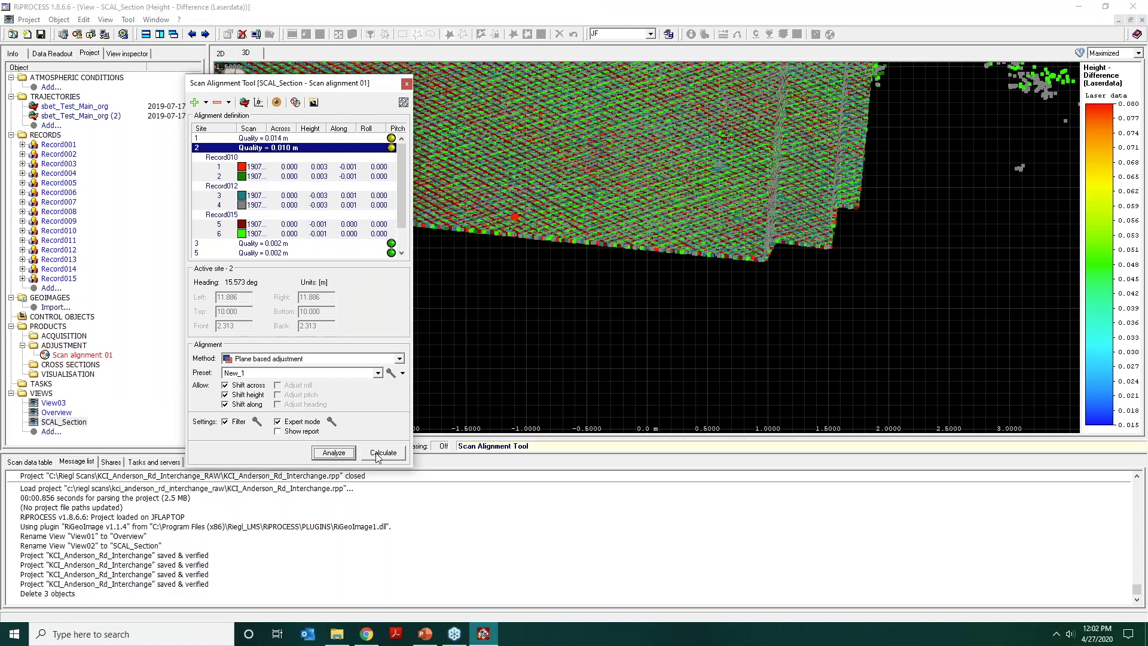
Calculate the plane based adjustment of site 2 with Expert mode off and check the curb and barrier cross-section.
{"action": "left_click", "coordinate": [277, 422]}
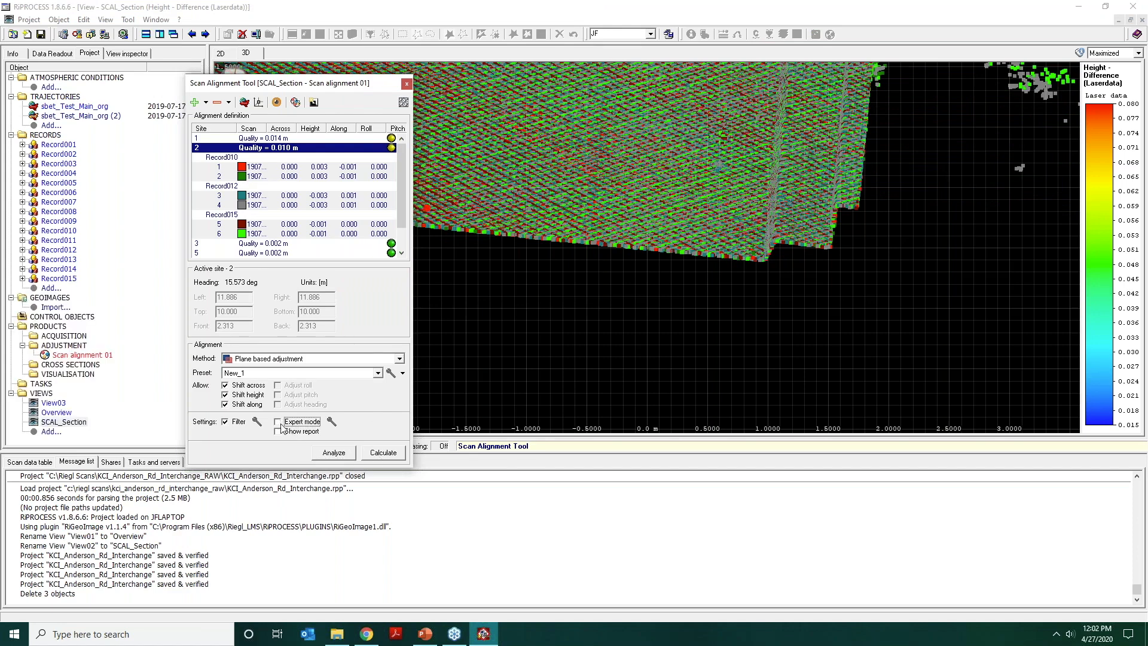
{"action": "left_click", "coordinate": [386, 458]}
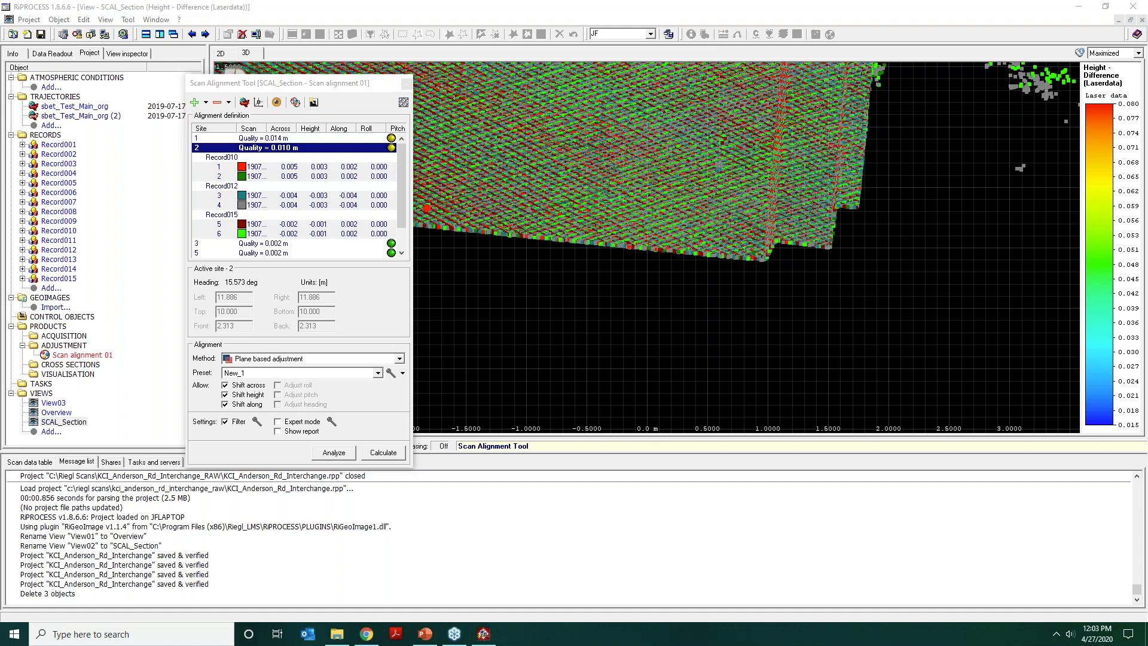
{"action": "left_click", "coordinate": [567, 195]}
{"action": "left_click_drag", "start_coordinate": [571, 194], "coordinate": [582, 215]}
{"action": "left_click_drag", "start_coordinate": [655, 211], "coordinate": [660, 164]}
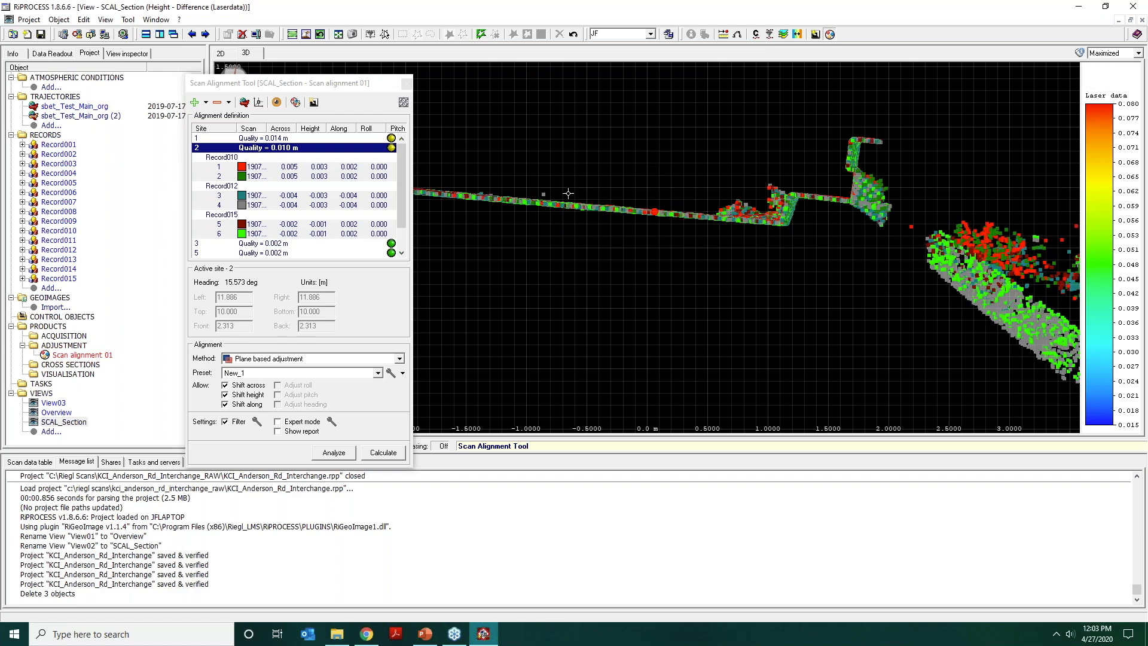
{"action": "middle_click_drag", "start_coordinate": [686, 190], "coordinate": [597, 252]}
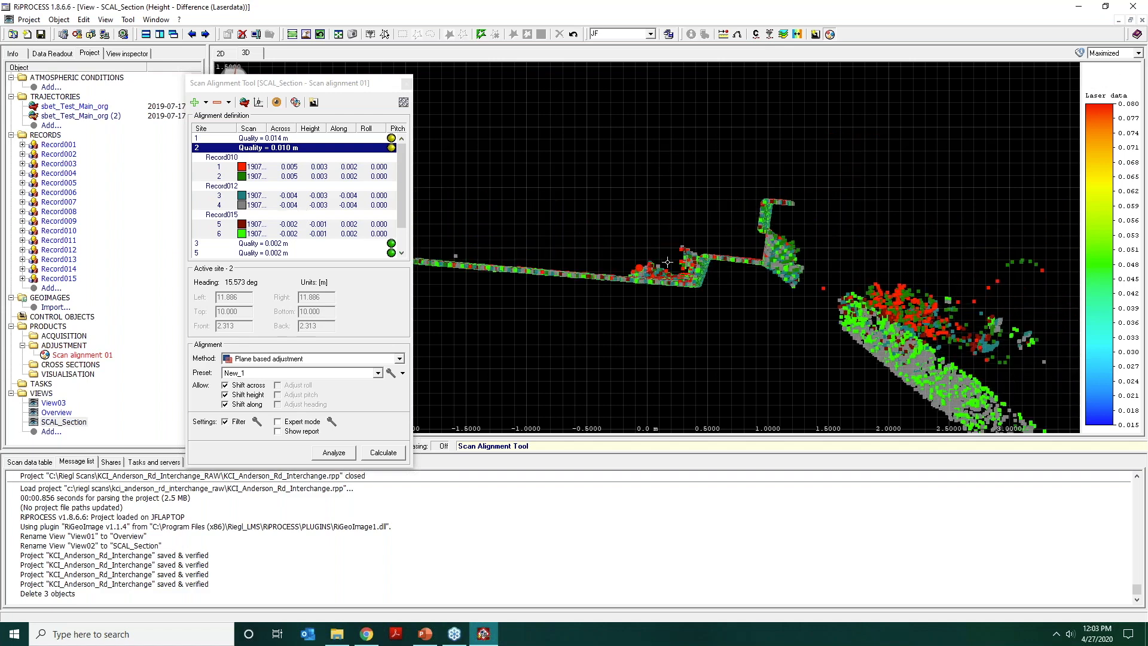
{"action": "scroll", "coordinate": [715, 281], "scroll_direction": "up", "scroll_amount": 4}
{"action": "scroll", "coordinate": [714, 280], "scroll_direction": "up", "scroll_amount": 1}
{"action": "middle_click_drag", "start_coordinate": [715, 281], "coordinate": [650, 269]}
{"action": "left_click_drag", "start_coordinate": [649, 268], "coordinate": [760, 336]}
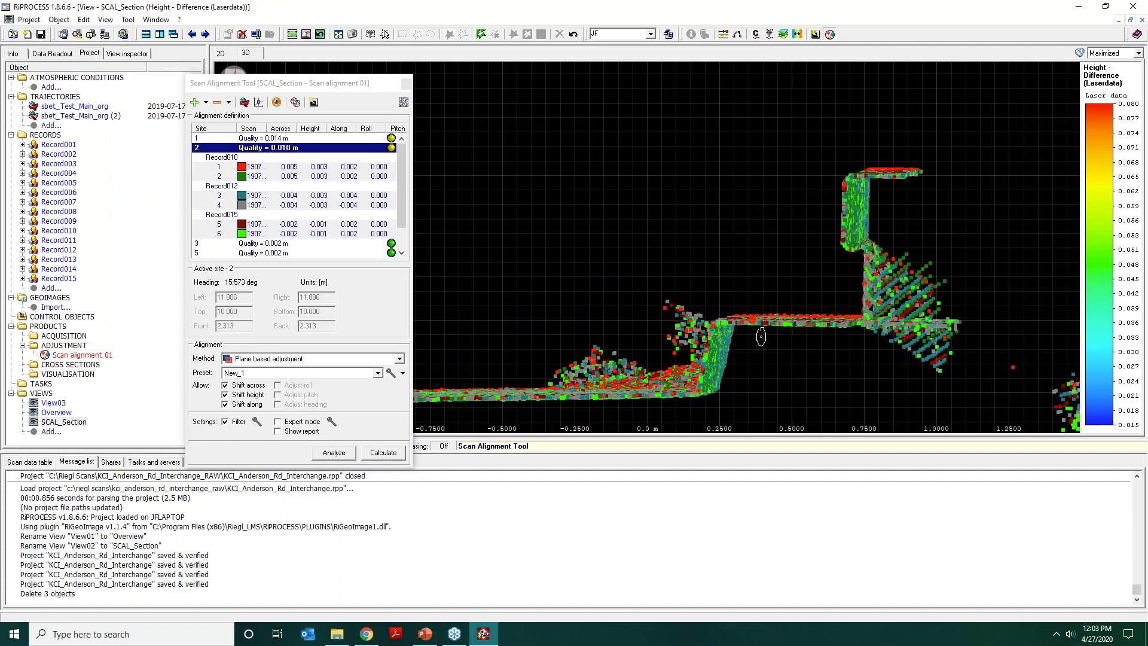
Compare the original scan positions with the adjustment preview at the curb and barrier cross-section.
{"action": "left_click", "coordinate": [276, 102]}
{"action": "left_click", "coordinate": [285, 118]}
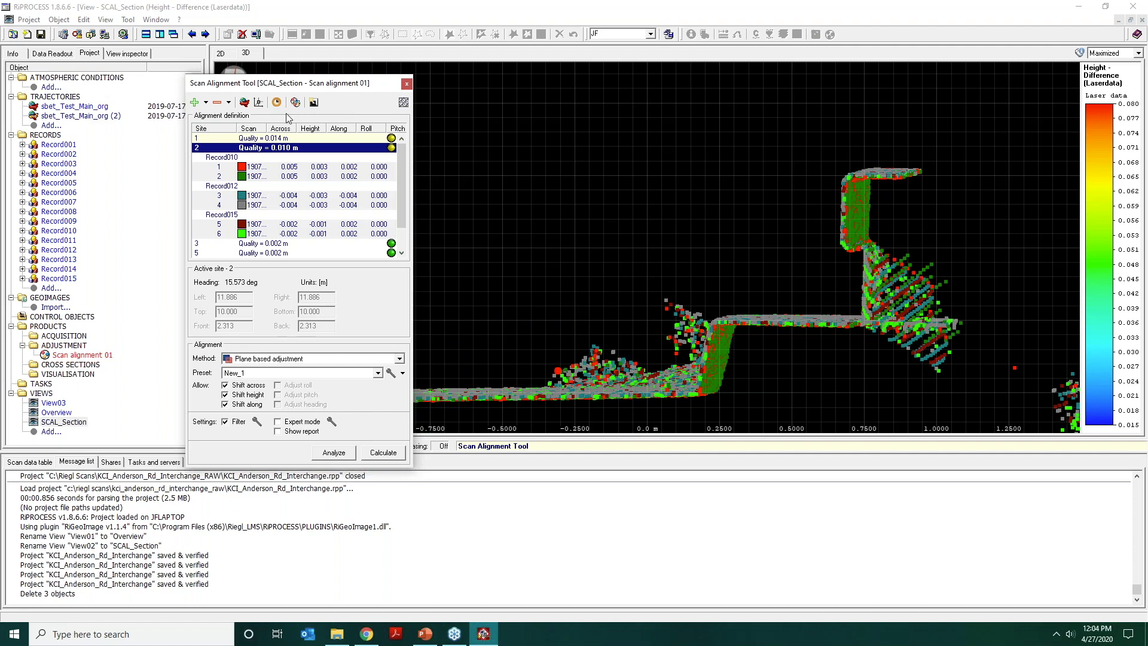
{"action": "left_click", "coordinate": [276, 102]}
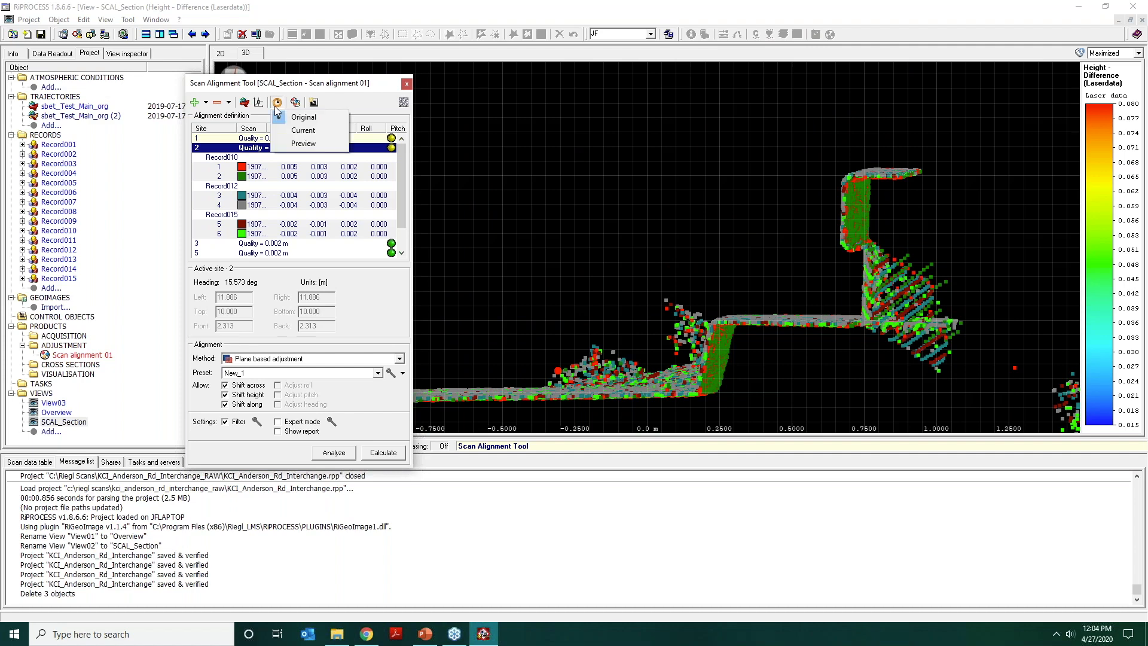
{"action": "left_click", "coordinate": [290, 143]}
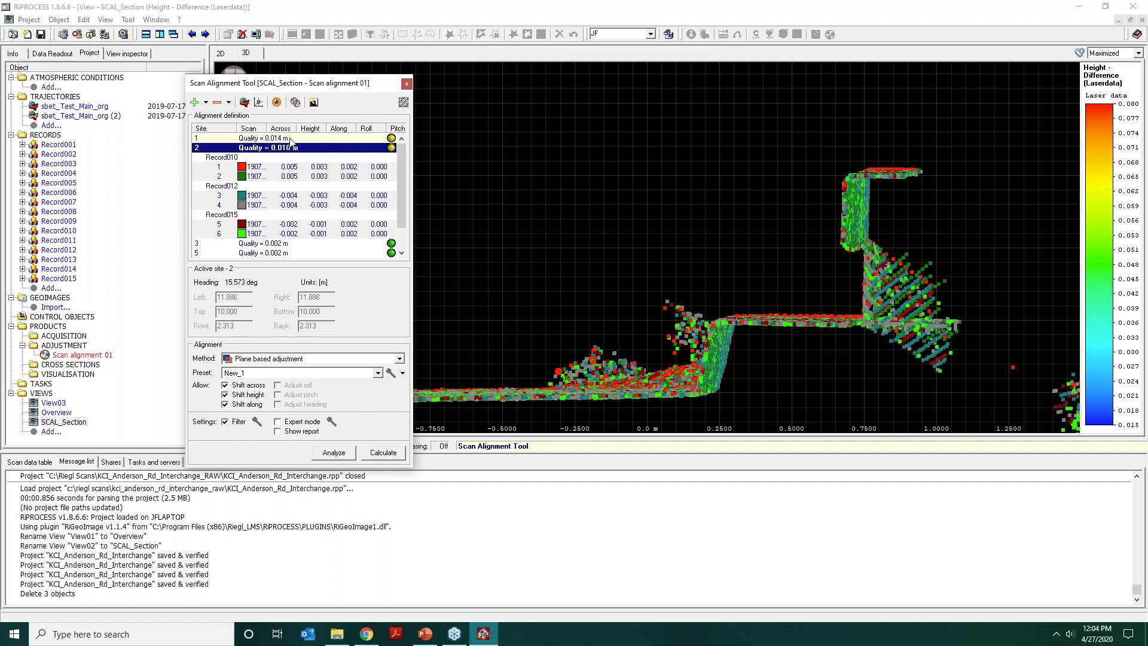
Examine the previewed adjustment across the road surface and the full width of the section.
{"action": "left_click", "coordinate": [385, 35]}
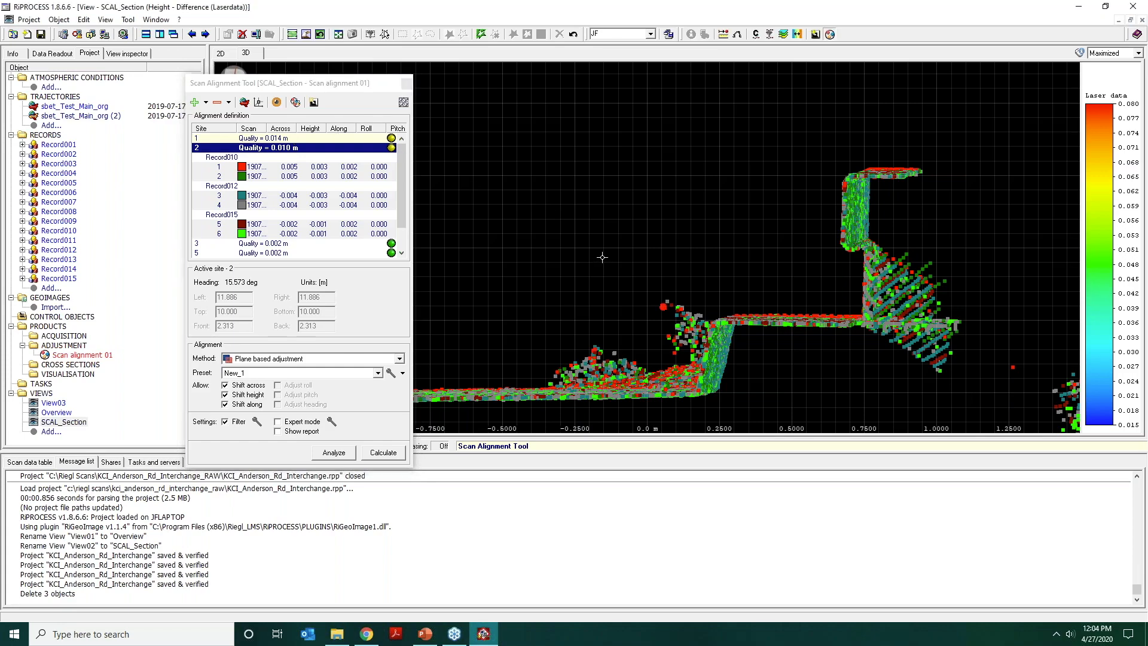
{"action": "left_click_drag", "start_coordinate": [655, 279], "coordinate": [648, 359]}
{"action": "middle_click_drag", "start_coordinate": [653, 280], "coordinate": [675, 93]}
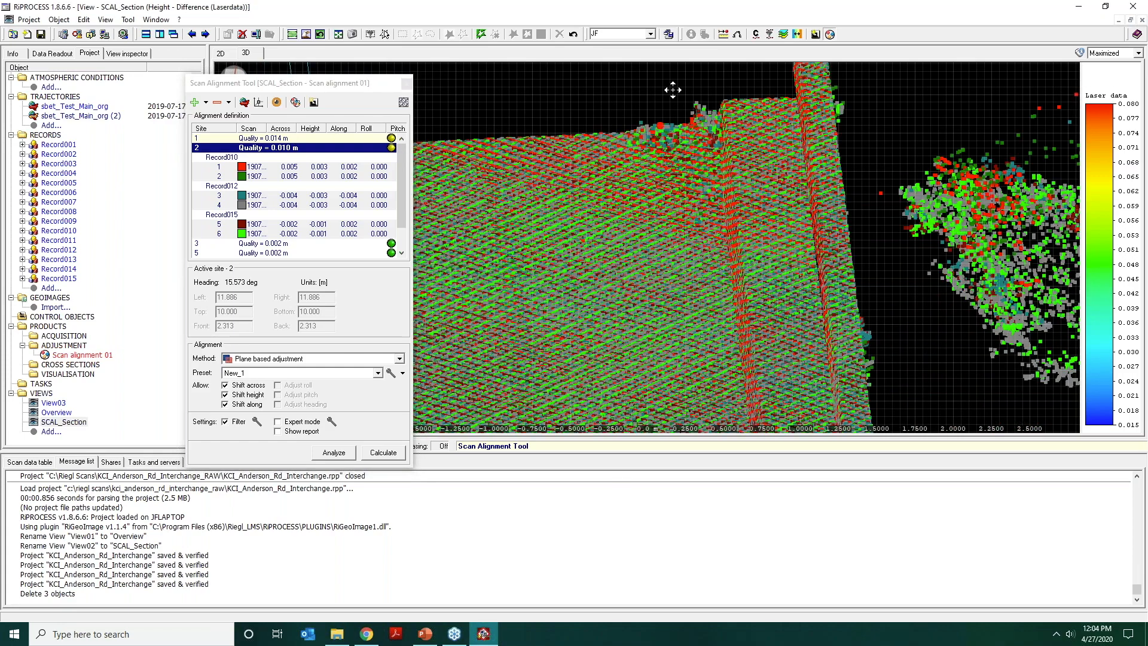
{"action": "left_click_drag", "start_coordinate": [675, 92], "coordinate": [619, 341]}
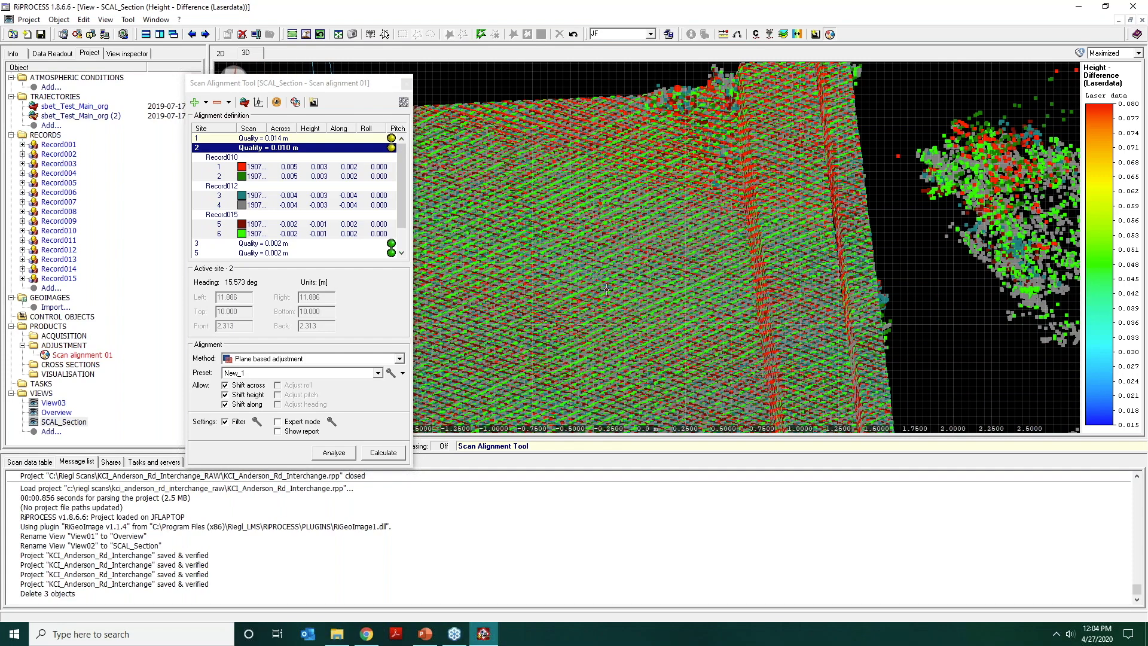
{"action": "scroll", "coordinate": [645, 301], "scroll_direction": "down", "scroll_amount": 5}
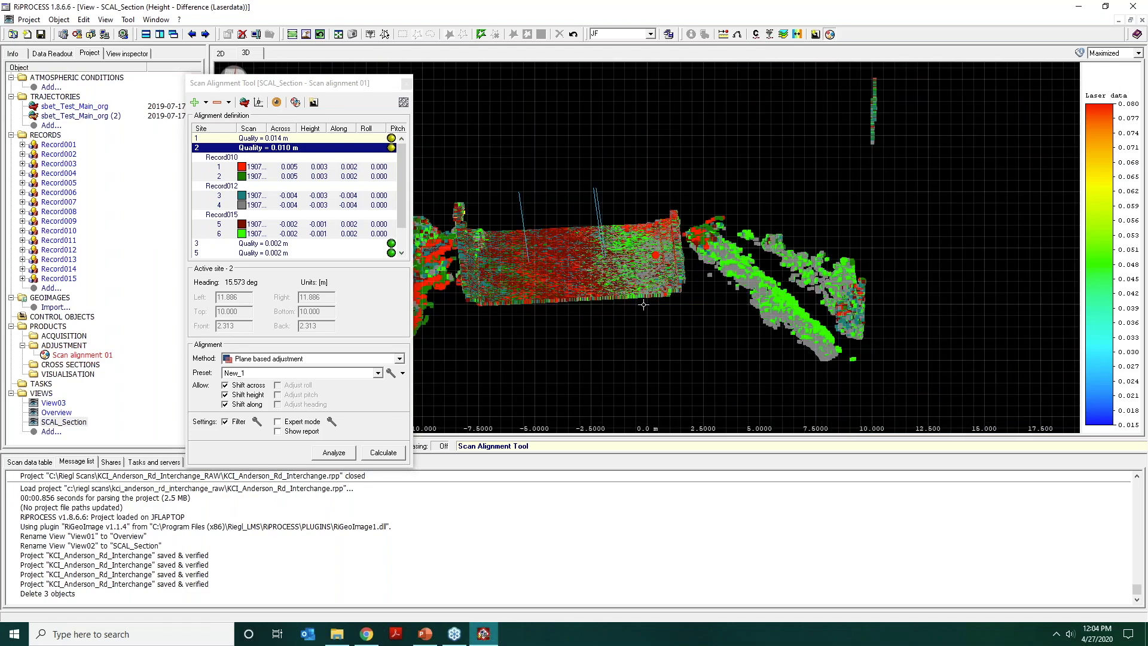
Inspect site 2's cross-section along the road deck between both barriers.
{"action": "middle_click_drag", "start_coordinate": [644, 302], "coordinate": [750, 227]}
{"action": "scroll", "coordinate": [622, 241], "scroll_direction": "up", "scroll_amount": 3}
{"action": "left_click_drag", "start_coordinate": [616, 239], "coordinate": [552, 139]}
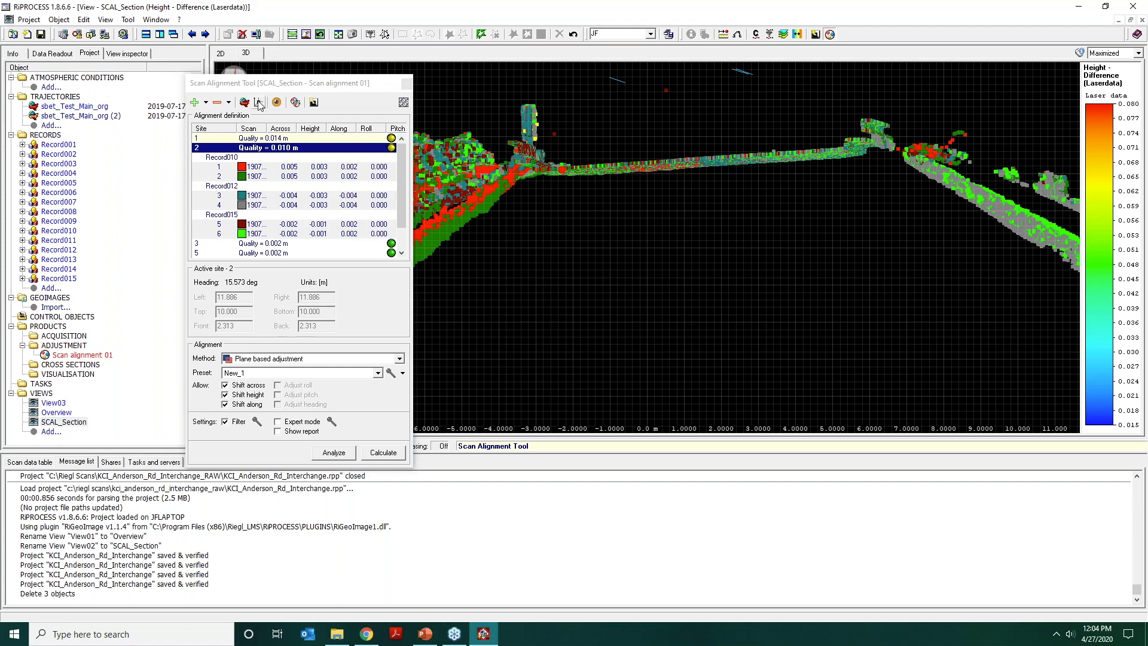
Deactivate site 2, make site 1 the active site and analyze it with the New_1 preset.
{"action": "left_click", "coordinate": [258, 148]}
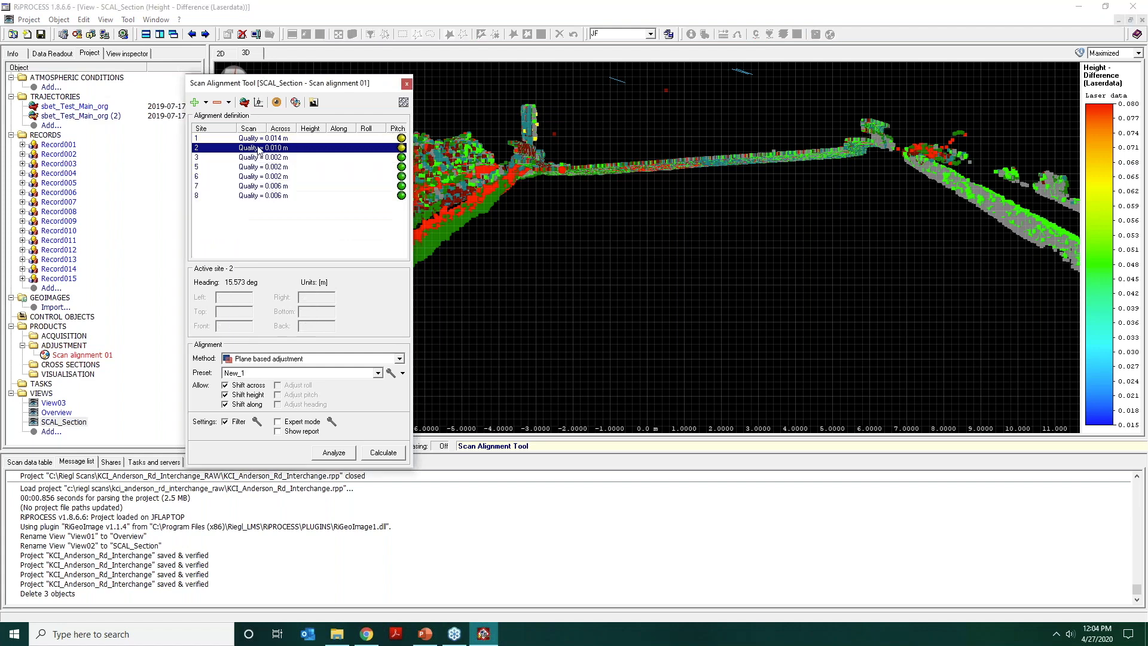
{"action": "left_click", "coordinate": [259, 139]}
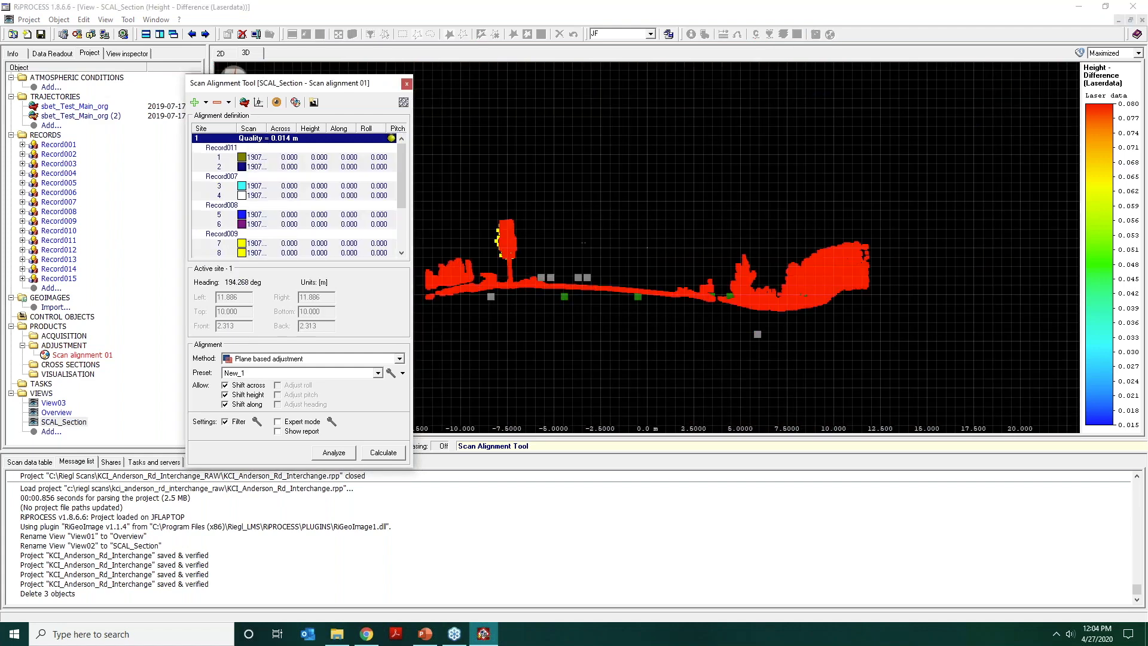
{"action": "left_click", "coordinate": [336, 456]}
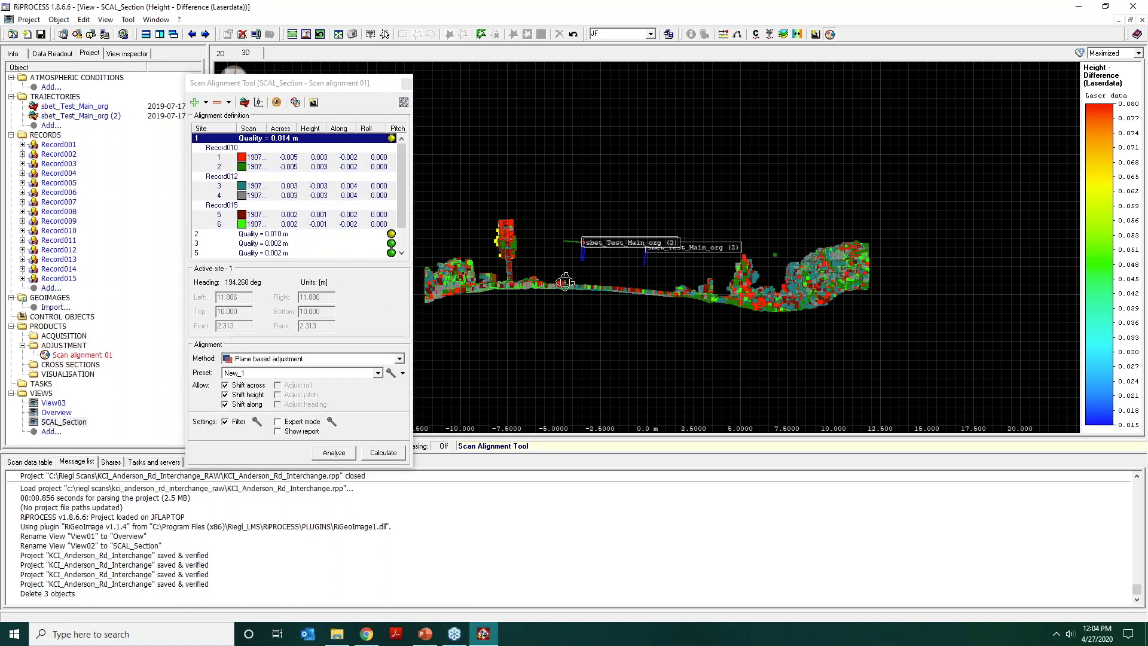
Examine how the scans of site 1 overlap on the road surface and the adjoining shoulder.
{"action": "mouse_move", "coordinate": [565, 282]}
{"action": "left_mouse_down"}
{"action": "mouse_move", "coordinate": [574, 309]}
{"action": "mouse_move", "coordinate": [567, 263]}
{"action": "mouse_move", "coordinate": [560, 291]}
{"action": "left_mouse_up"}
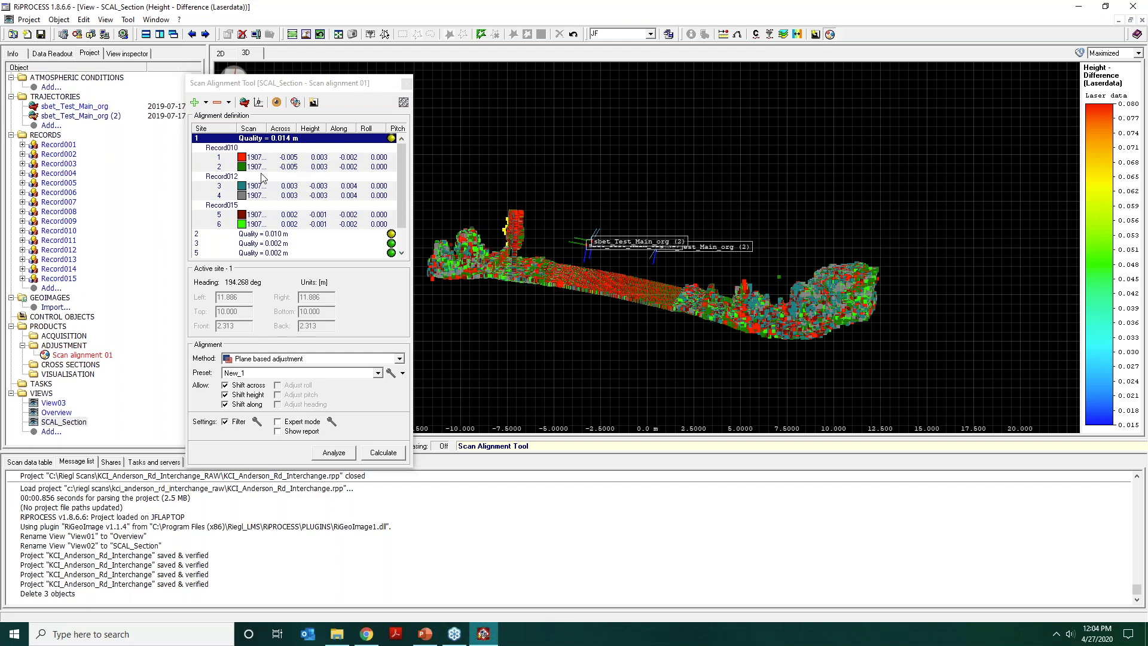
{"action": "left_click_drag", "start_coordinate": [575, 259], "coordinate": [583, 319]}
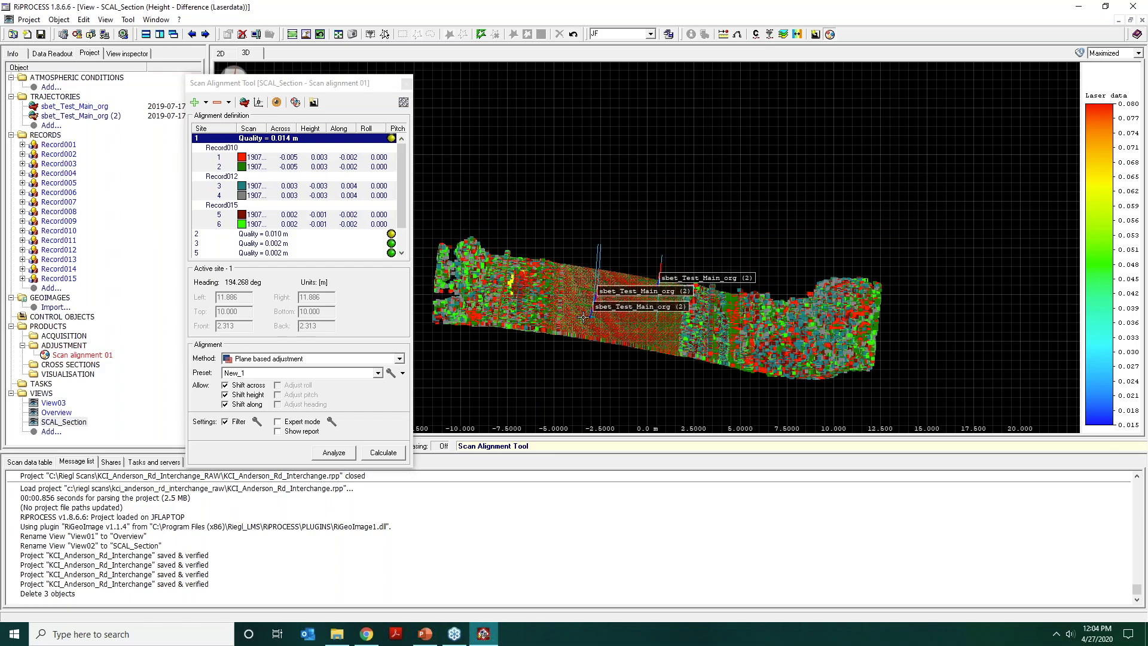
{"action": "scroll", "coordinate": [584, 318], "scroll_direction": "up", "scroll_amount": 4}
{"action": "middle_click_drag", "start_coordinate": [584, 318], "coordinate": [727, 96]}
{"action": "scroll", "coordinate": [727, 98], "scroll_direction": "up", "scroll_amount": 4}
{"action": "middle_click_drag", "start_coordinate": [742, 167], "coordinate": [538, 219]}
{"action": "scroll", "coordinate": [646, 190], "scroll_direction": "down", "scroll_amount": 1}
{"action": "scroll", "coordinate": [628, 201], "scroll_direction": "down", "scroll_amount": 3}
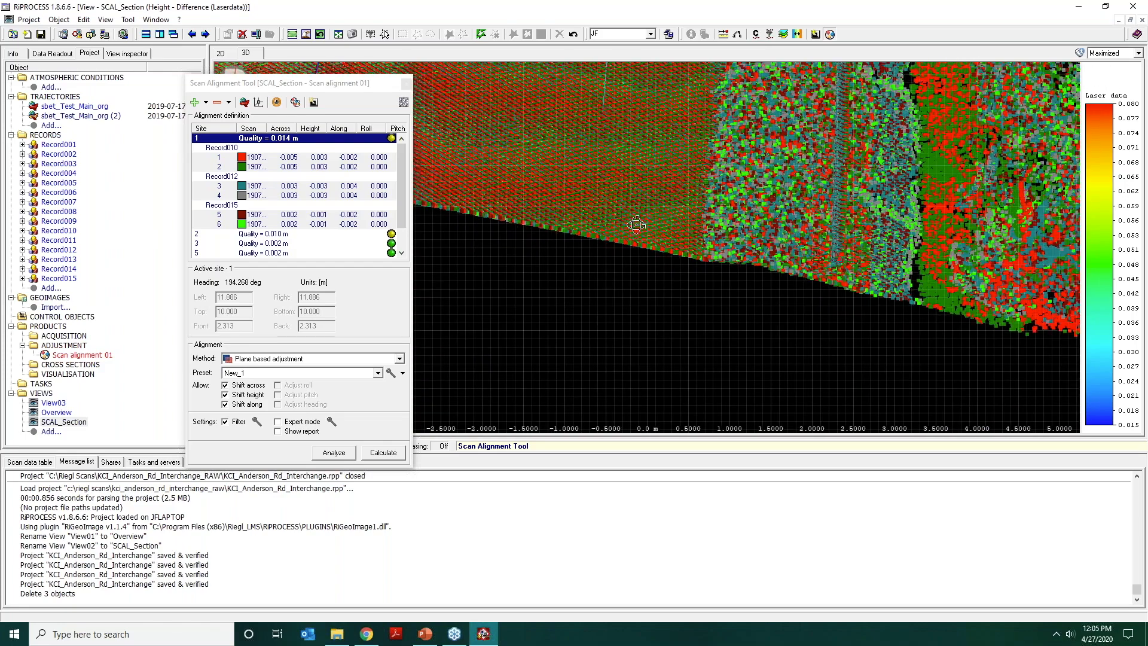
Compare the original and adjusted scan positions of site 1 at the roadside guardrail cross-section.
{"action": "left_click_drag", "start_coordinate": [634, 233], "coordinate": [638, 180]}
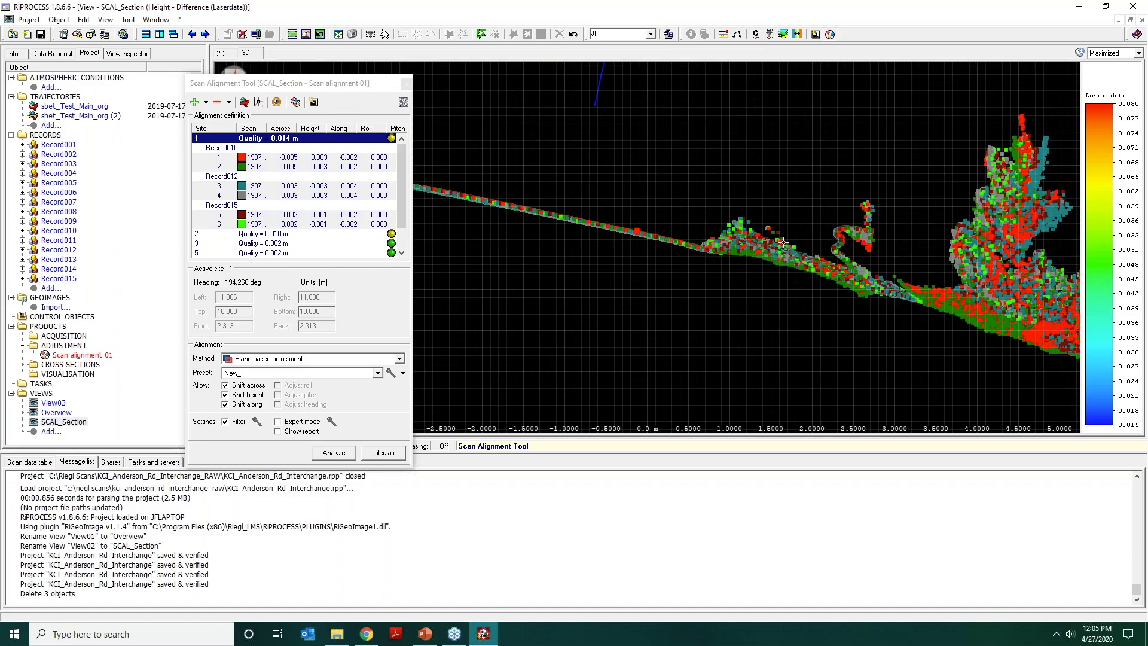
{"action": "scroll", "coordinate": [721, 233], "scroll_direction": "up", "scroll_amount": 4}
{"action": "middle_click_drag", "start_coordinate": [724, 231], "coordinate": [552, 193]}
{"action": "scroll", "coordinate": [645, 169], "scroll_direction": "up", "scroll_amount": 4}
{"action": "middle_click_drag", "start_coordinate": [725, 193], "coordinate": [680, 251]}
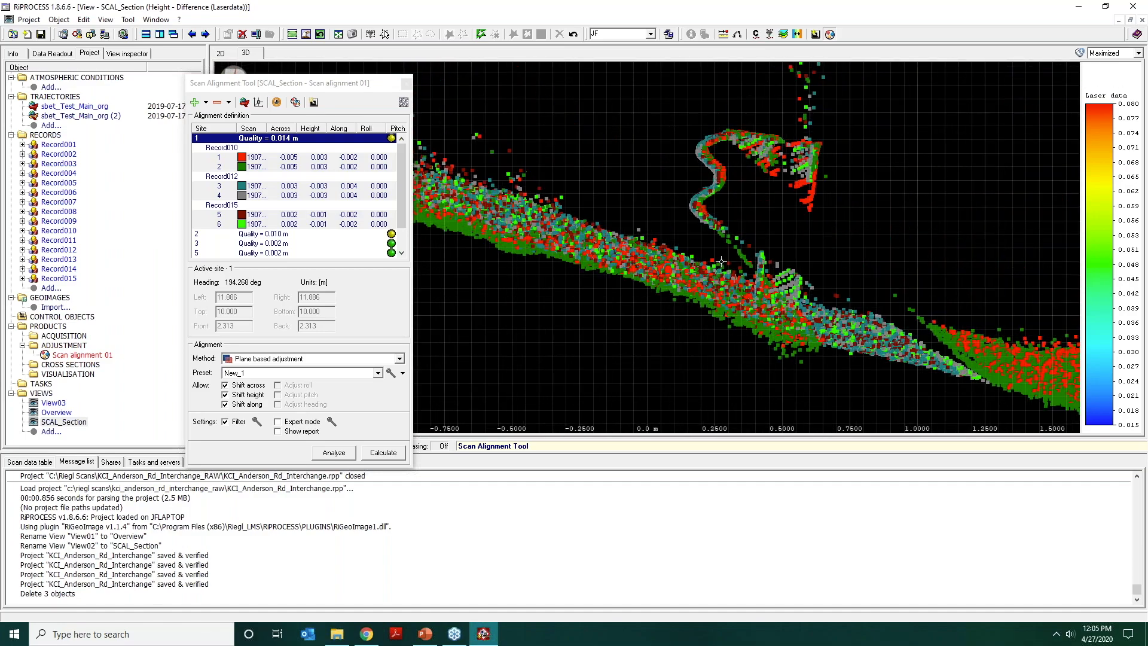
{"action": "left_click", "coordinate": [276, 102]}
{"action": "left_click", "coordinate": [282, 118]}
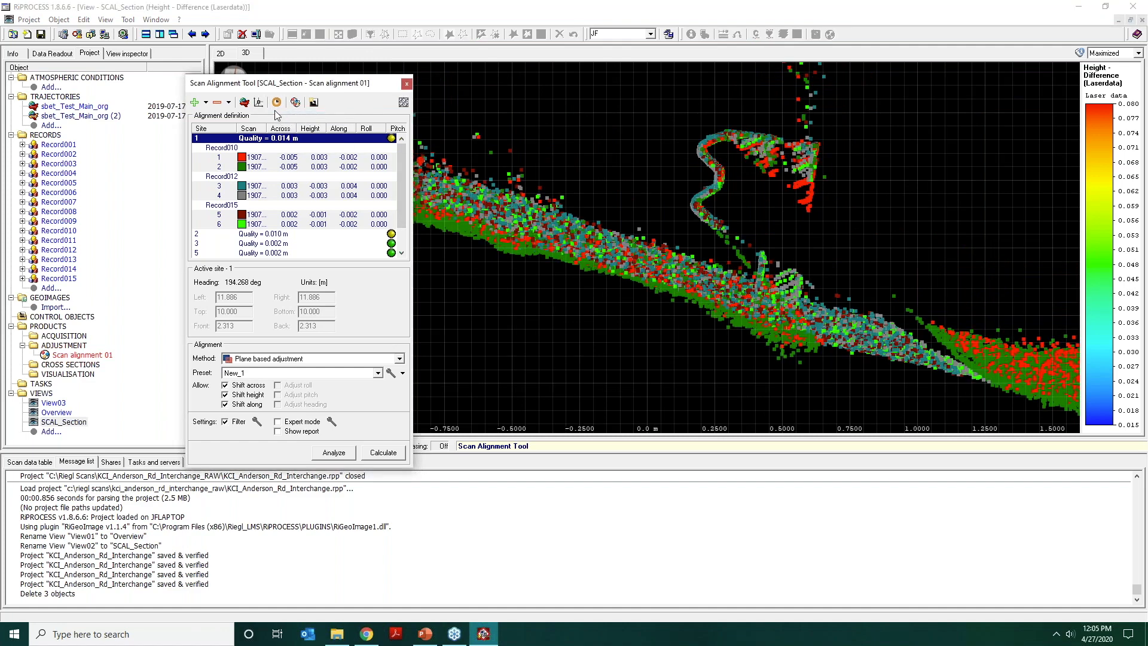
{"action": "left_click", "coordinate": [276, 103]}
{"action": "left_click", "coordinate": [304, 144]}
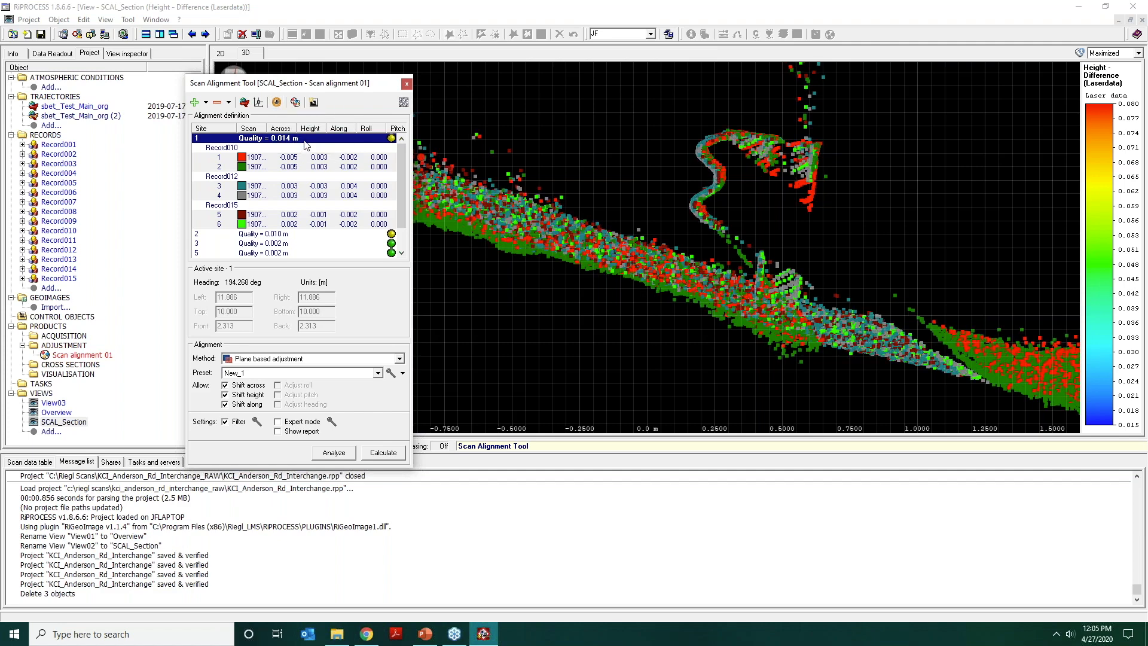
Examine site 1's cross-section from the grassy shoulder to the pavement for vertical offsets between scans.
{"action": "middle_click_drag", "start_coordinate": [678, 229], "coordinate": [1004, 245]}
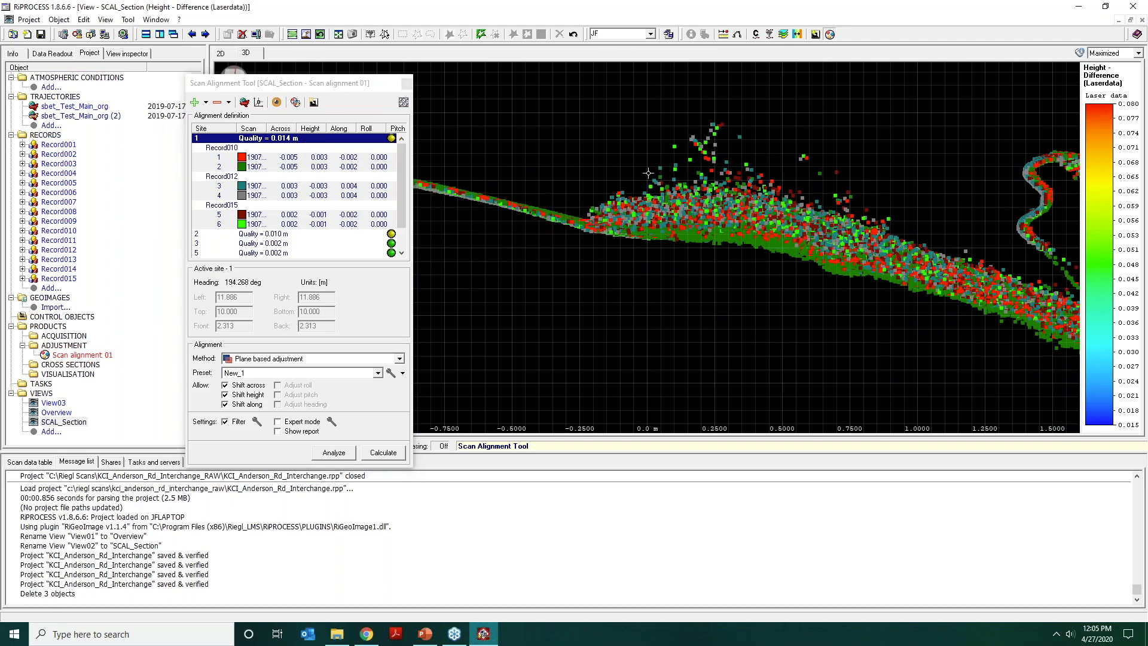
{"action": "middle_click_drag", "start_coordinate": [657, 173], "coordinate": [782, 158]}
{"action": "left_click_drag", "start_coordinate": [781, 157], "coordinate": [700, 159]}
{"action": "middle_click_drag", "start_coordinate": [607, 167], "coordinate": [938, 284]}
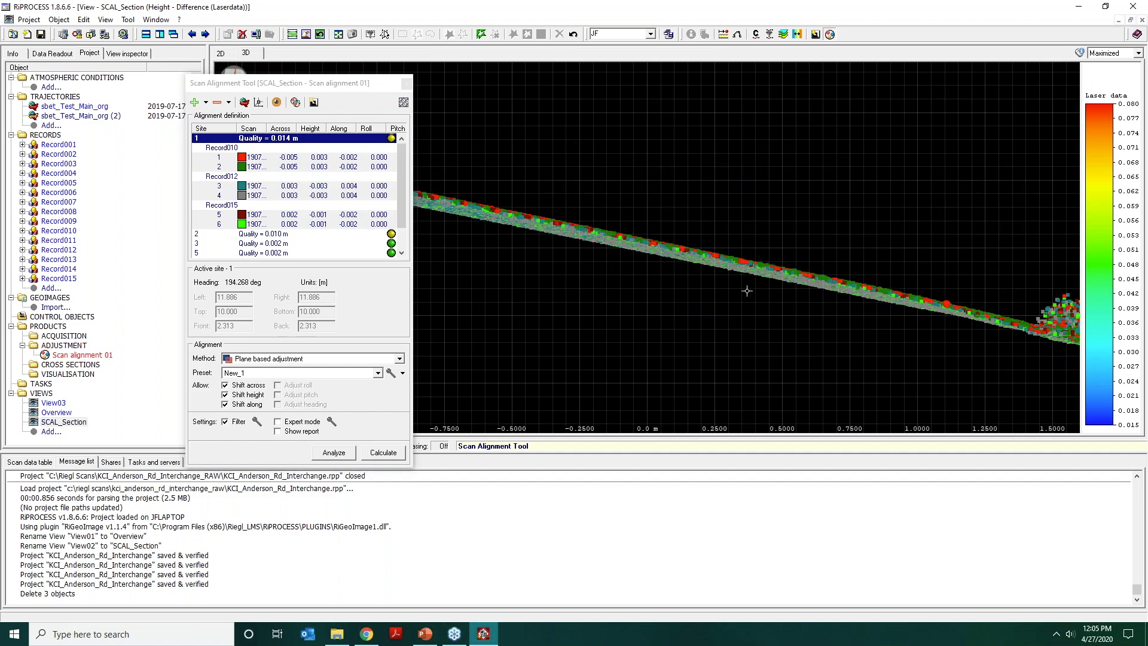
{"action": "scroll", "coordinate": [518, 243], "scroll_direction": "up", "scroll_amount": 1}
Set the across, height and along shifts of site 1's Record010 scans to 0.
{"action": "left_click", "coordinate": [286, 159]}
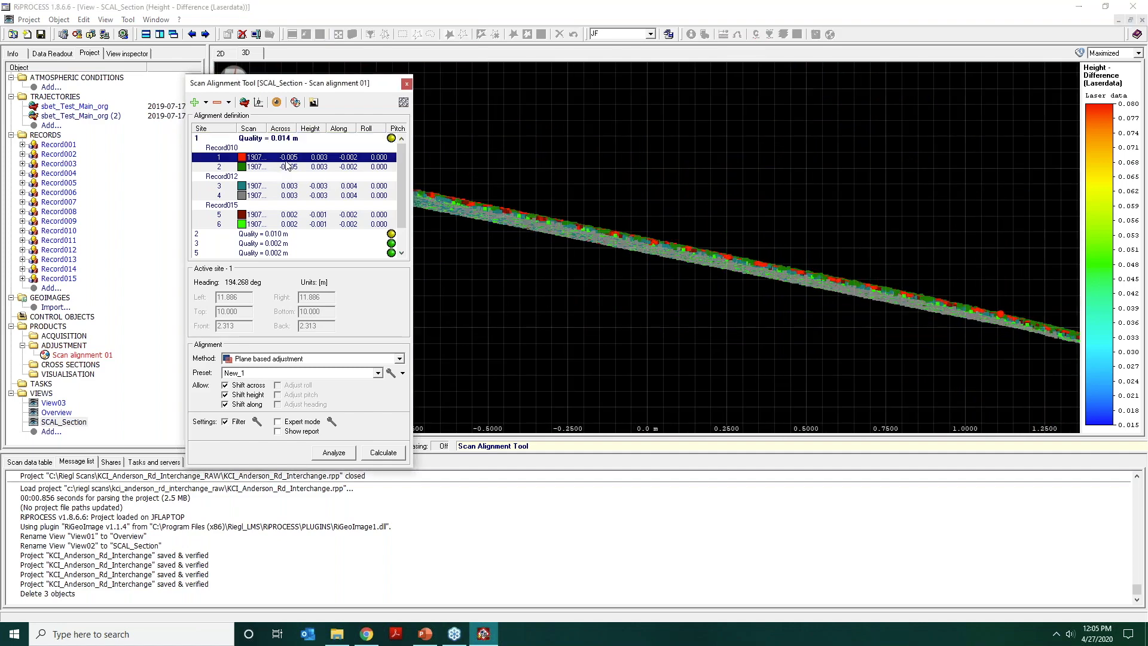
{"action": "left_click", "coordinate": [289, 158]}
{"action": "type", "text": "0"}
{"action": "key", "text": "Tab"}
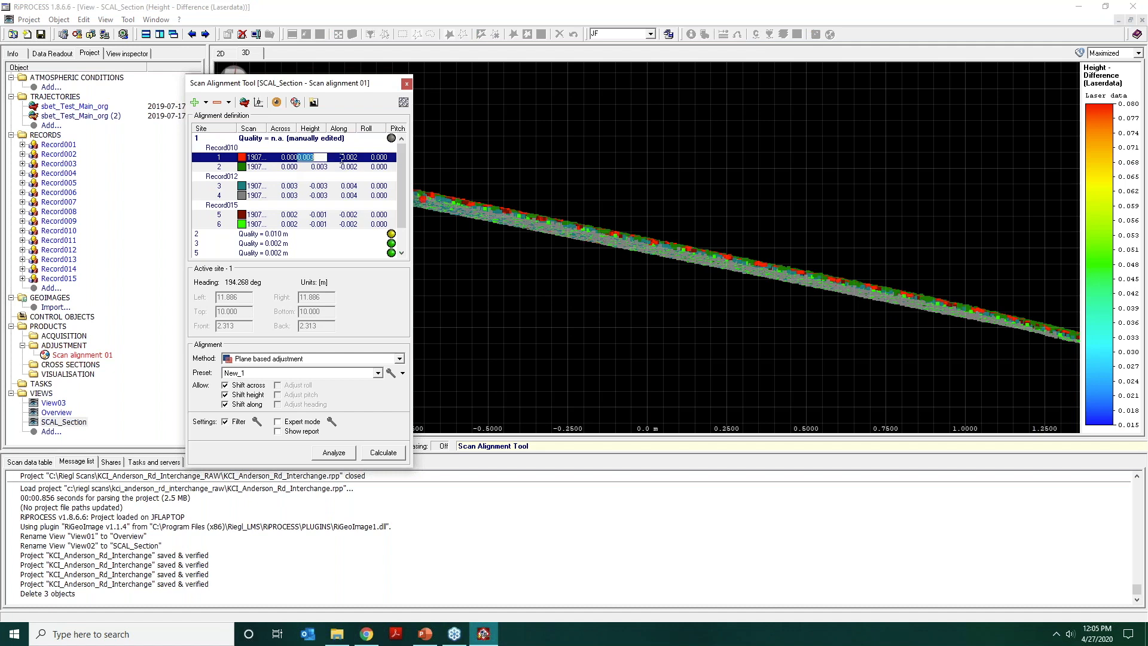
{"action": "left_click", "coordinate": [322, 159]}
{"action": "type", "text": "0"}
{"action": "left_click_drag", "start_coordinate": [322, 159], "coordinate": [311, 150]}
{"action": "type", "text": "0"}
{"action": "left_click", "coordinate": [351, 158]}
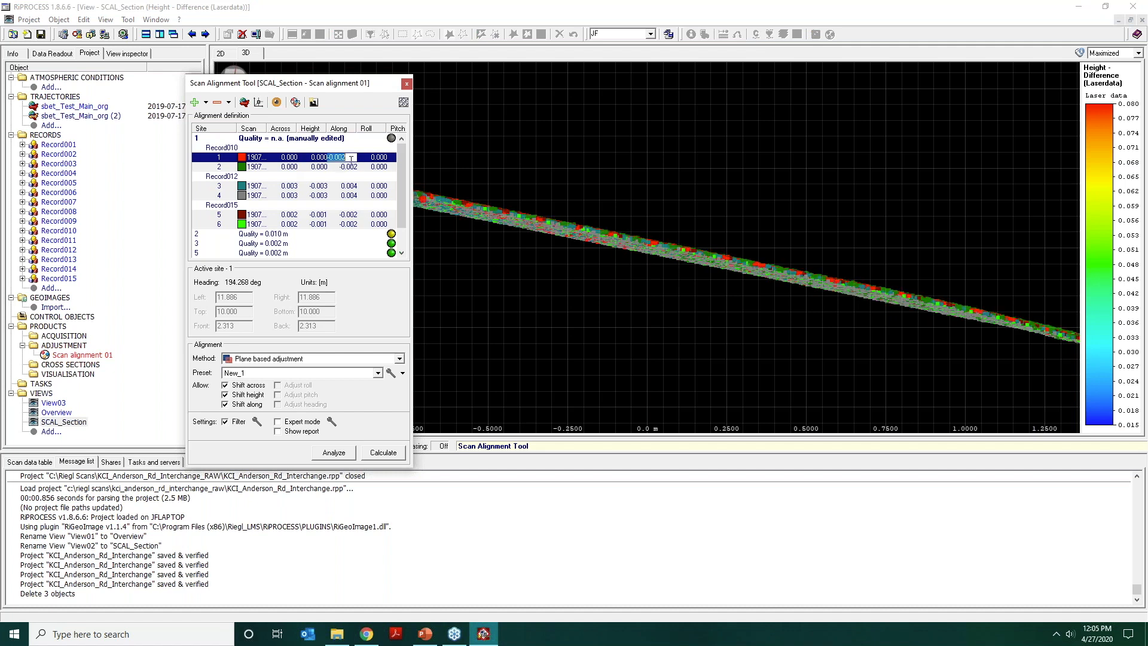
{"action": "type", "text": "0"}
{"action": "left_click", "coordinate": [350, 168]}
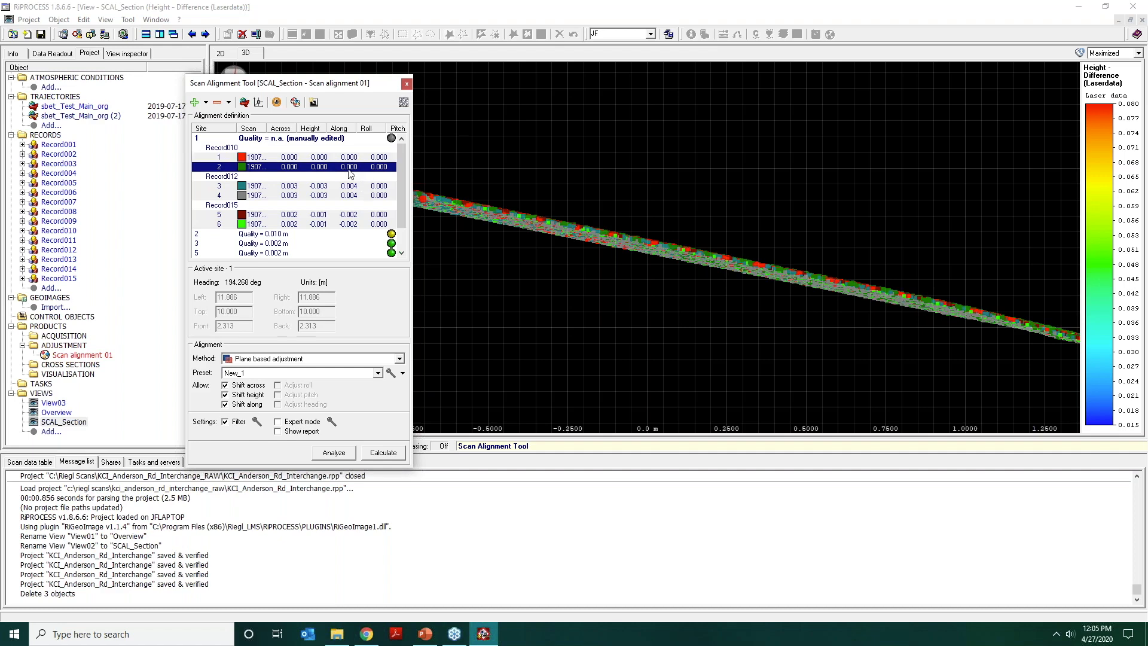
Set the across, height and along shifts of site 1's Record012 scans to 0.
{"action": "left_click", "coordinate": [289, 189]}
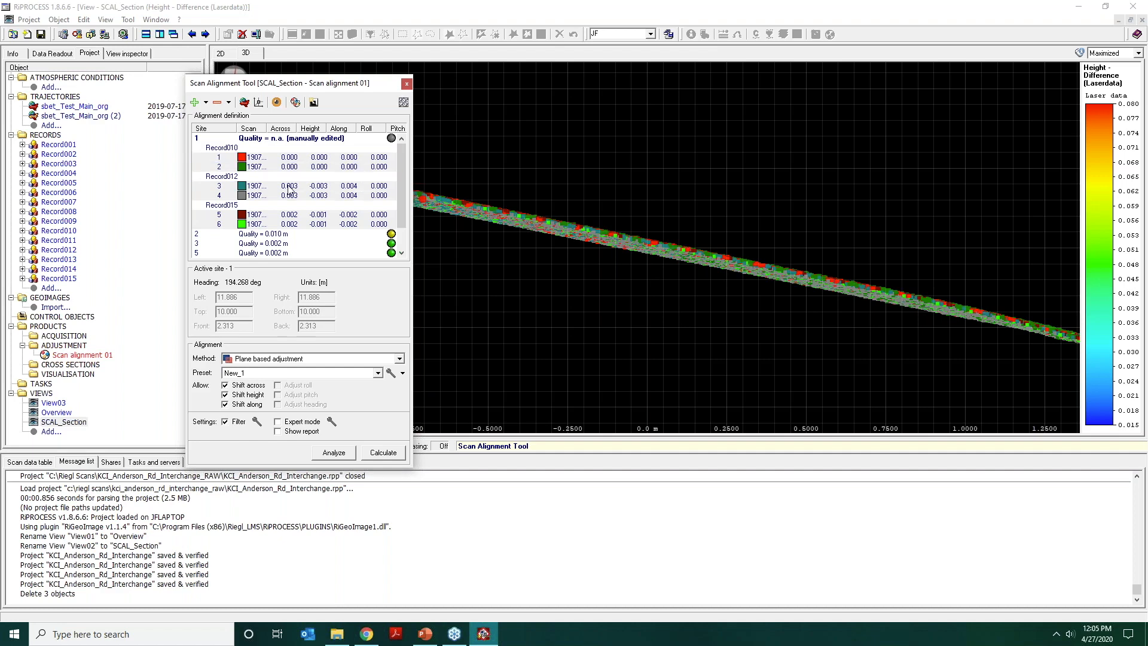
{"action": "type", "text": "0"}
{"action": "left_click", "coordinate": [318, 191]}
{"action": "left_click", "coordinate": [319, 190]}
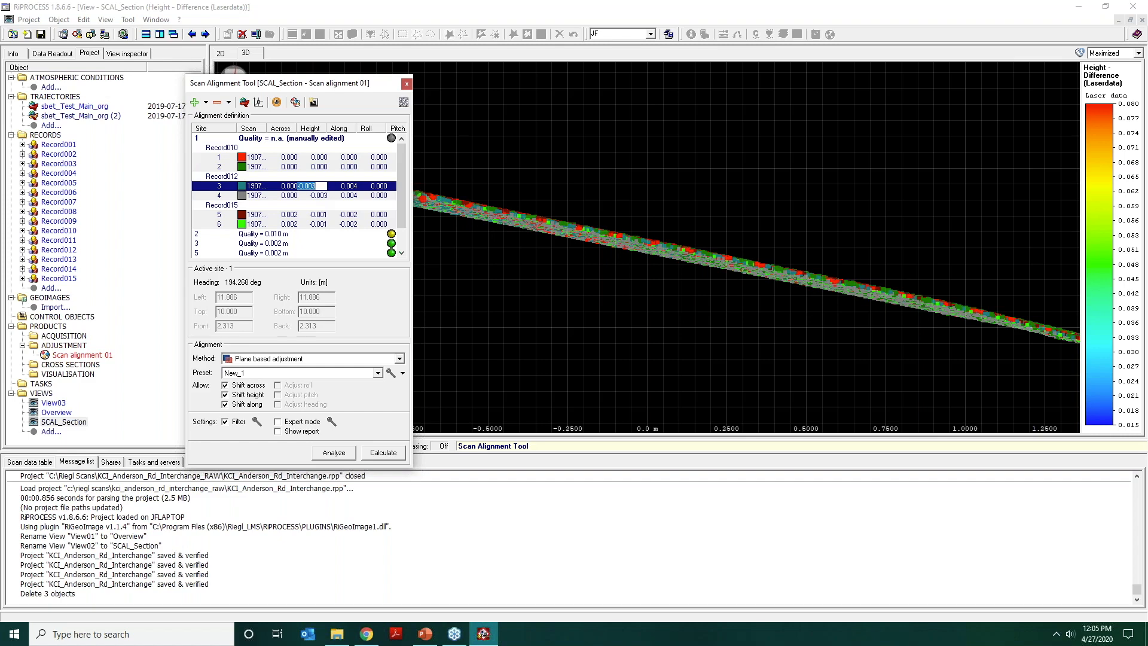
{"action": "type", "text": "0"}
{"action": "left_click", "coordinate": [352, 188]}
{"action": "key", "text": "BackSpace"}
{"action": "key", "text": "BackSpace"}
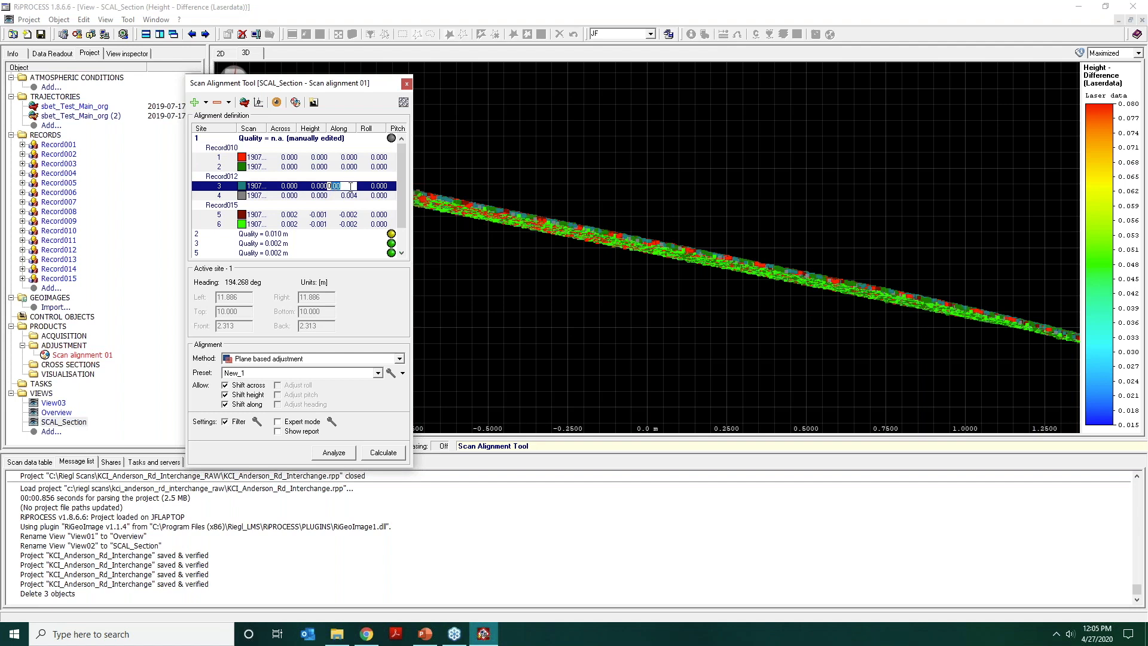
Set the height, across and along shifts of site 1's Record015 scans to 0.
{"action": "left_click", "coordinate": [331, 215]}
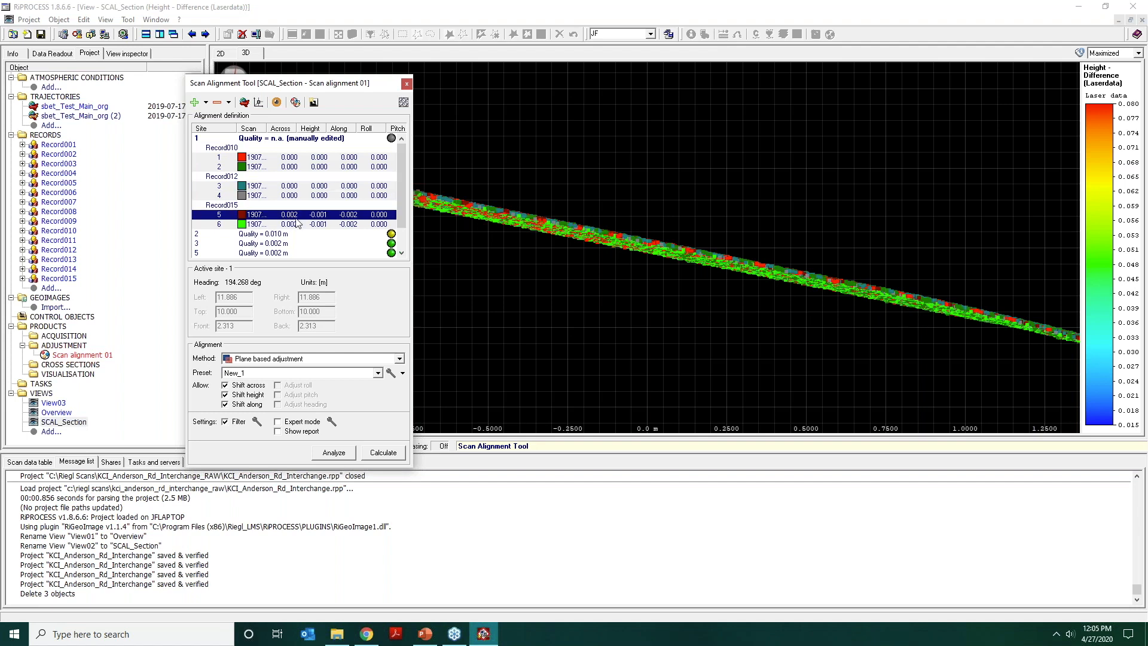
{"action": "left_click", "coordinate": [297, 215]}
{"action": "type", "text": "0"}
{"action": "key", "text": "Return"}
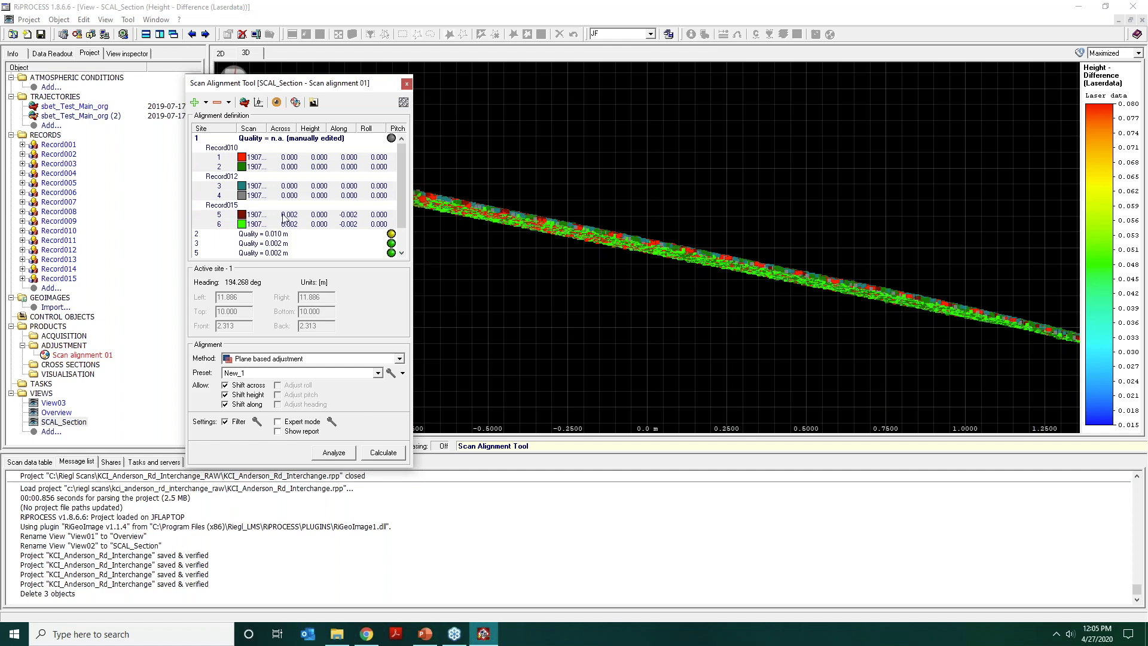
{"action": "left_click", "coordinate": [284, 216]}
{"action": "left_click", "coordinate": [289, 215]}
{"action": "key", "text": "BackSpace"}
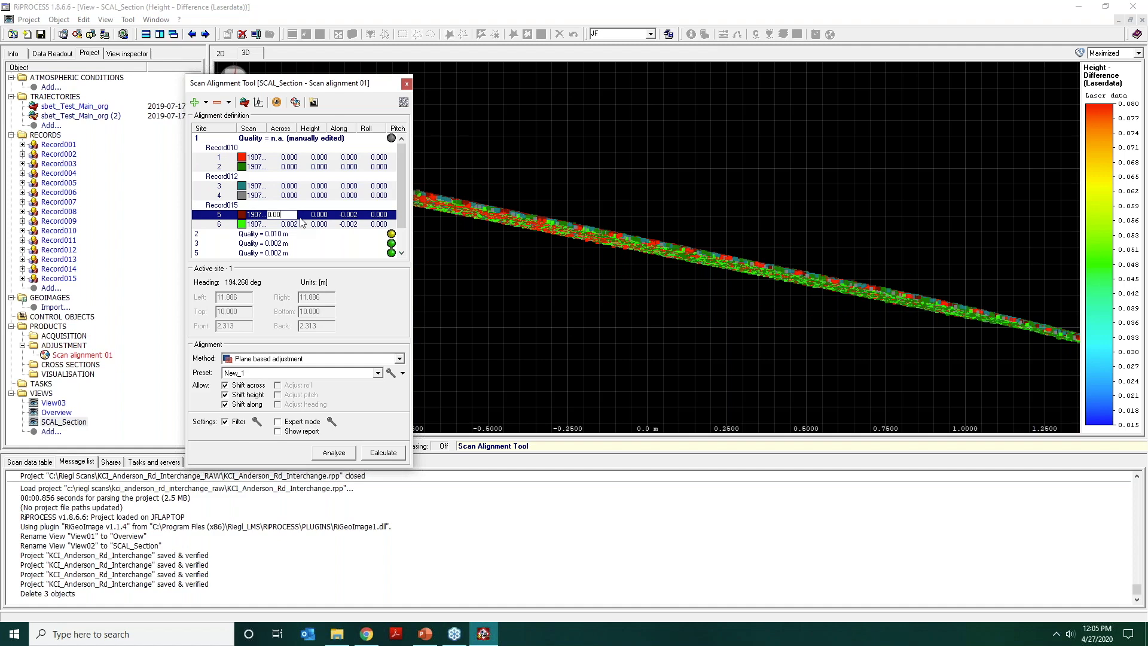
{"action": "key", "text": "Tab"}
{"action": "type", "text": "0"}
{"action": "left_click", "coordinate": [353, 208]}
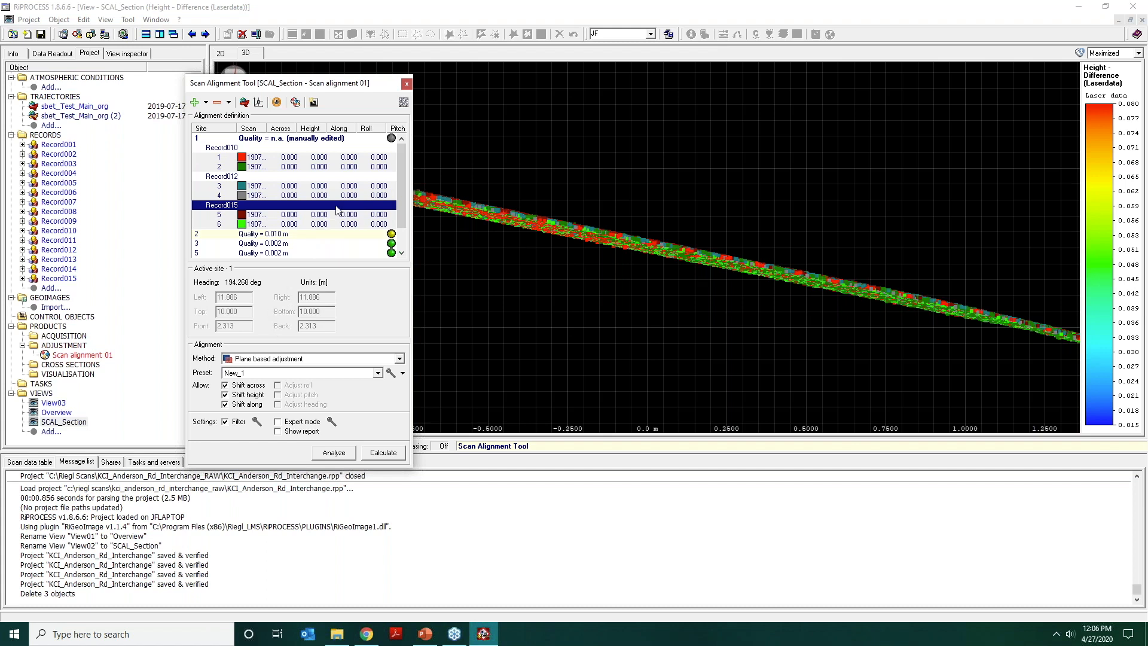
Show all alignment sites in the 2D view and make site 3 on the bridge the active site.
{"action": "left_click", "coordinate": [334, 196]}
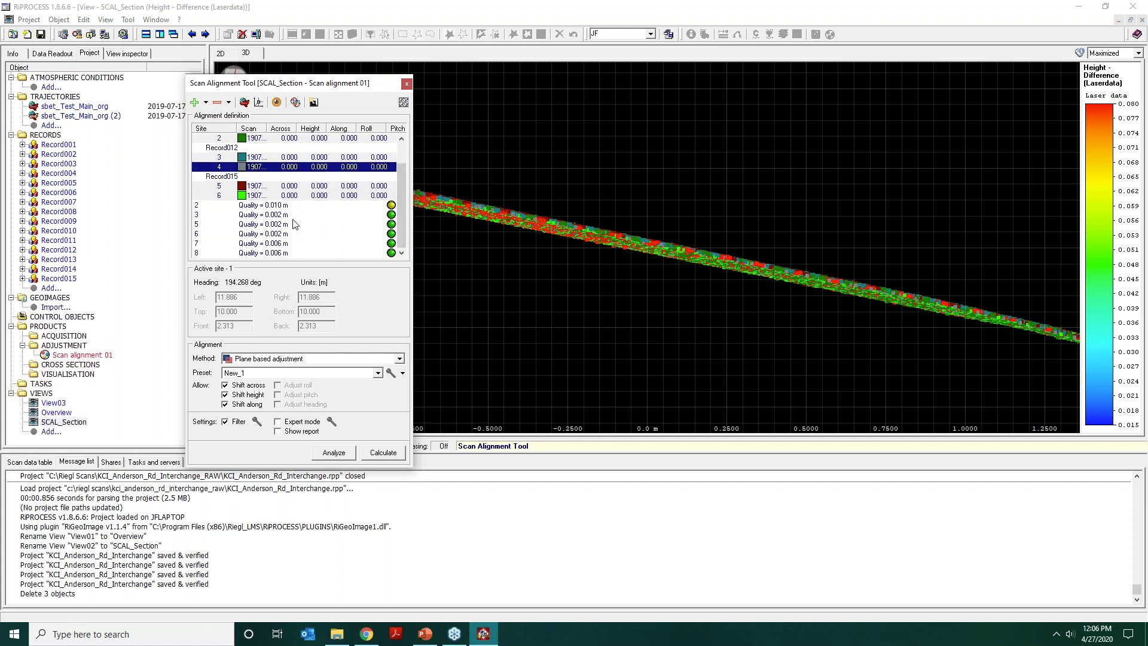
{"action": "scroll", "coordinate": [296, 225], "scroll_direction": "down", "scroll_amount": 1}
{"action": "left_click", "coordinate": [221, 53]}
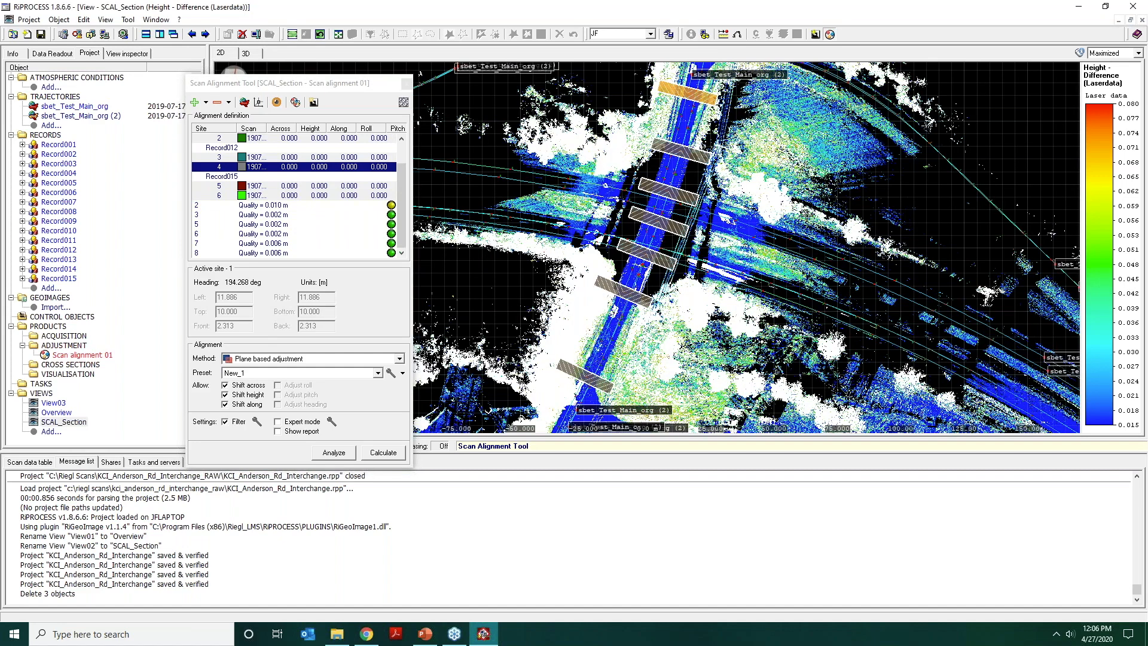
{"action": "middle_click_drag", "start_coordinate": [807, 251], "coordinate": [803, 305]}
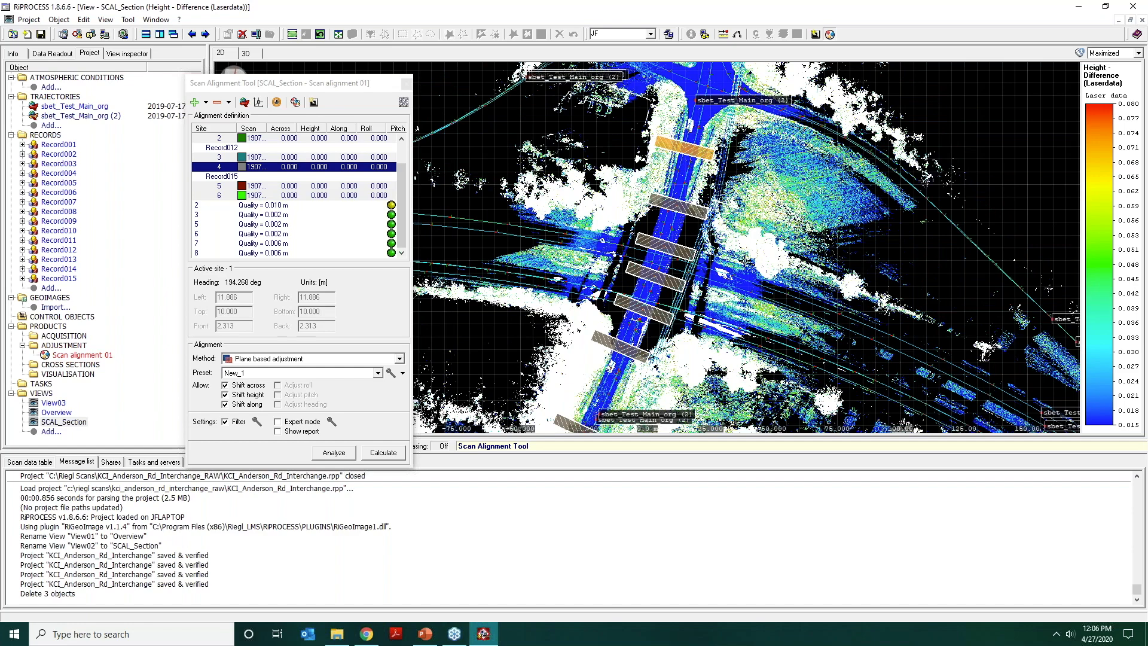
{"action": "middle_click_drag", "start_coordinate": [743, 259], "coordinate": [713, 194]}
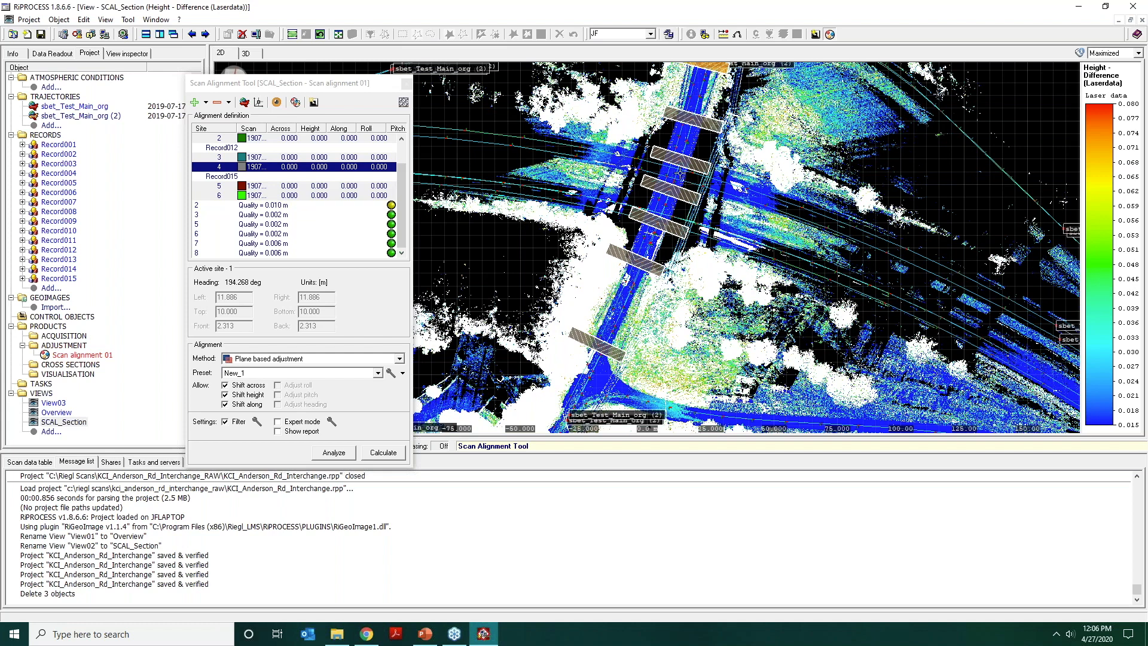
{"action": "left_click", "coordinate": [674, 161]}
{"action": "double_click", "coordinate": [674, 160]}
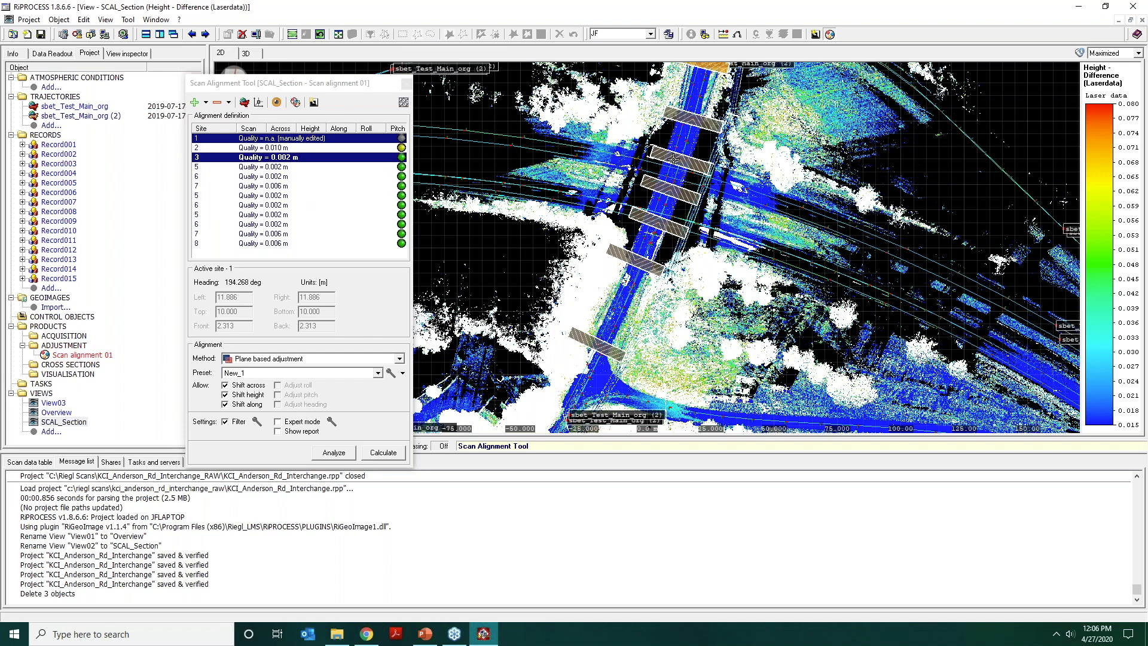
Choose the Fine search preset and analyze site 3 with it.
{"action": "left_click", "coordinate": [291, 373]}
{"action": "left_click", "coordinate": [287, 399]}
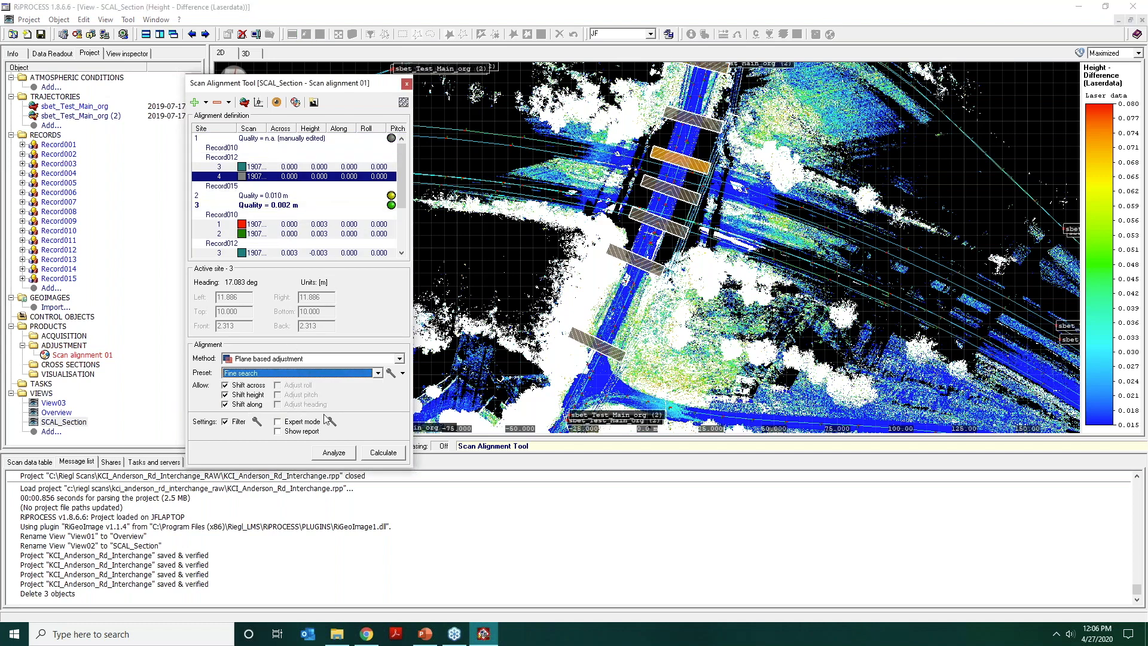
{"action": "left_click", "coordinate": [334, 453]}
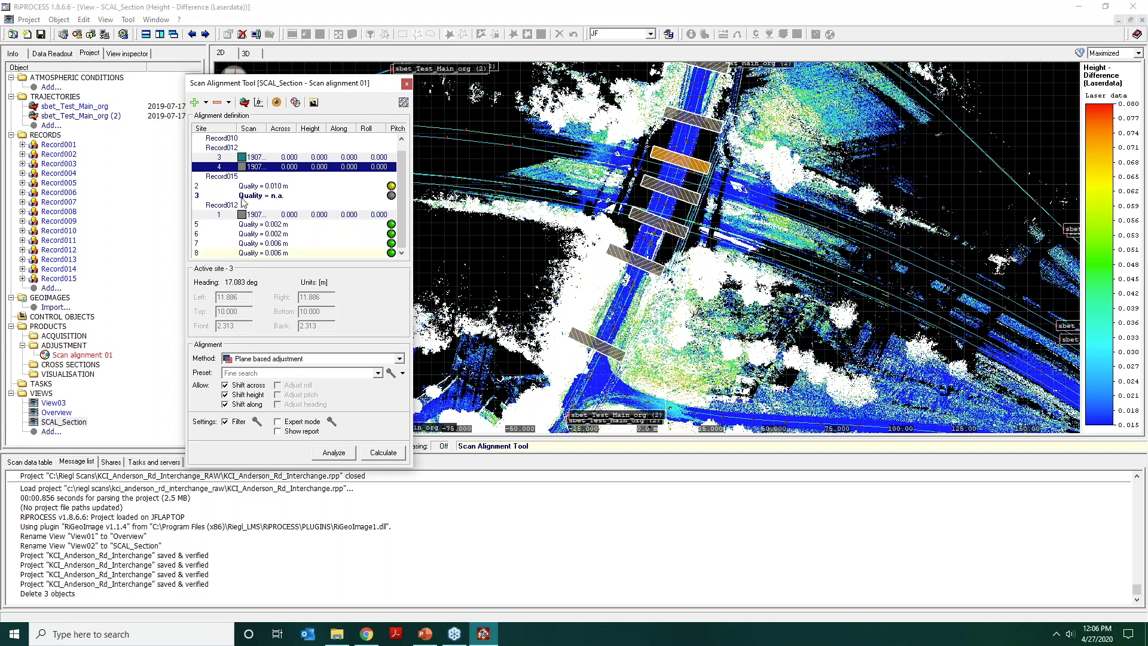
Review the scans listed for site 3, then deactivate and reactivate the site in the 2D view.
{"action": "scroll", "coordinate": [240, 202], "scroll_direction": "up", "scroll_amount": 1}
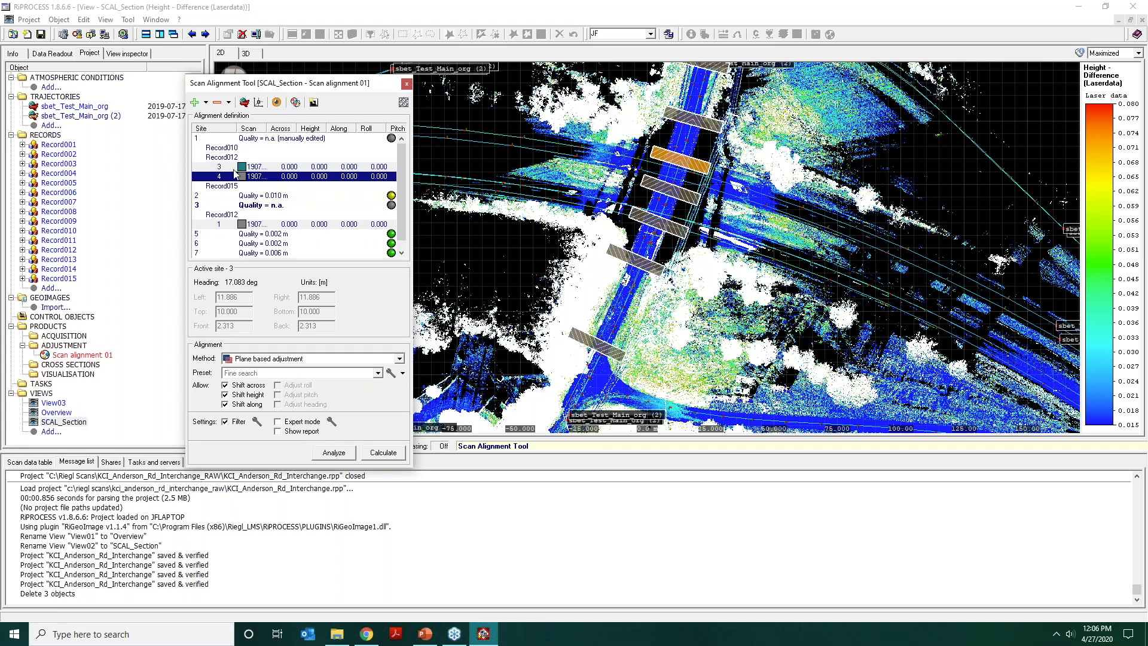
{"action": "scroll", "coordinate": [236, 172], "scroll_direction": "down", "scroll_amount": 1}
{"action": "left_click", "coordinate": [224, 196]}
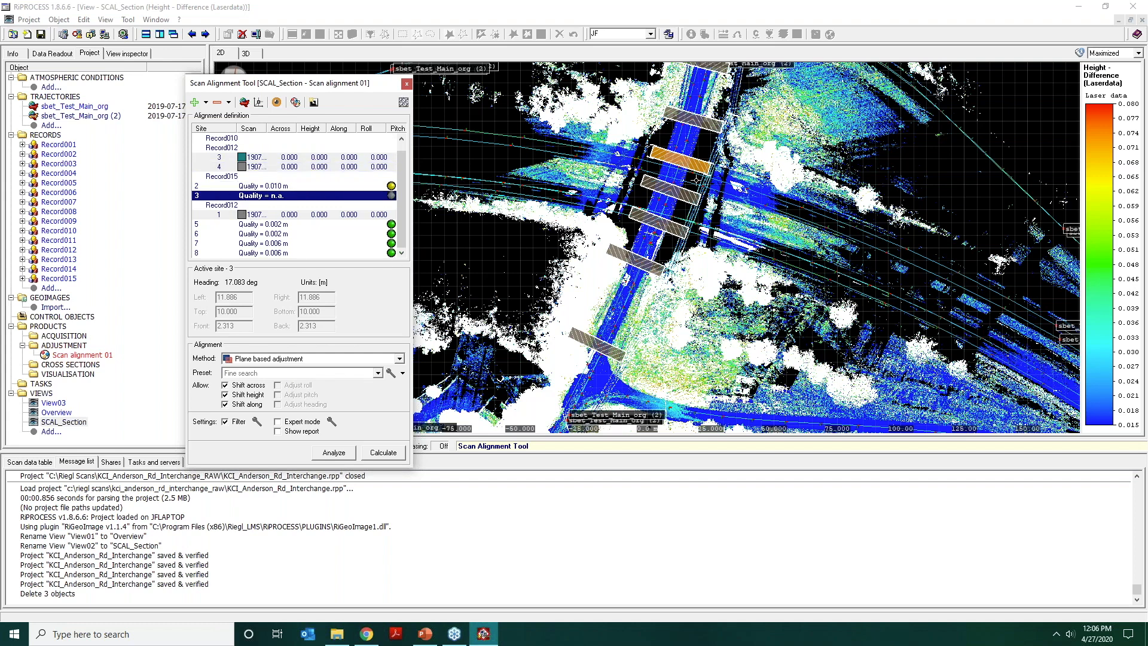
{"action": "left_click", "coordinate": [685, 162]}
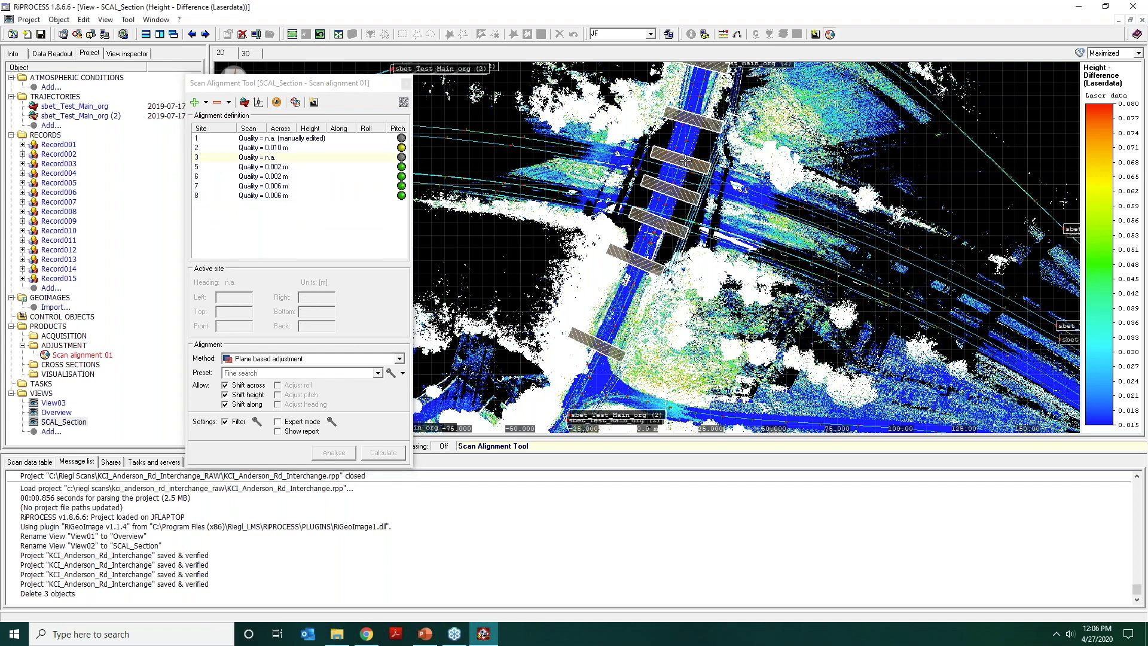
{"action": "left_click", "coordinate": [685, 161]}
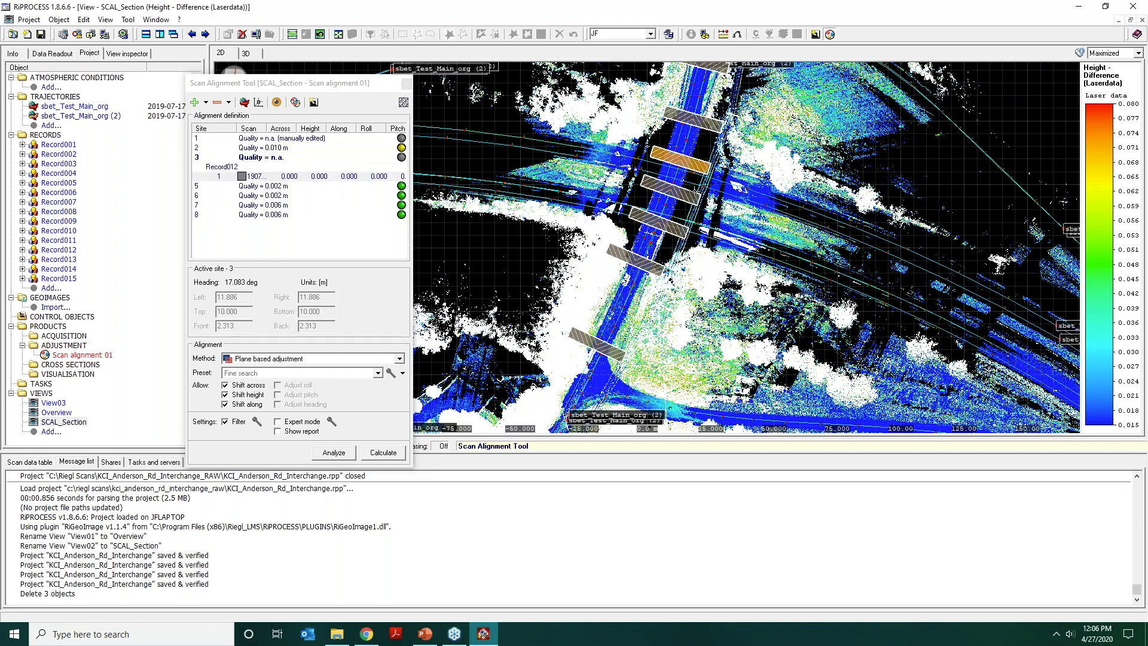
Activate site 2 to view its scans in 3D, return to the 2D view and deactivate the site.
{"action": "left_click_drag", "start_coordinate": [633, 147], "coordinate": [647, 159]}
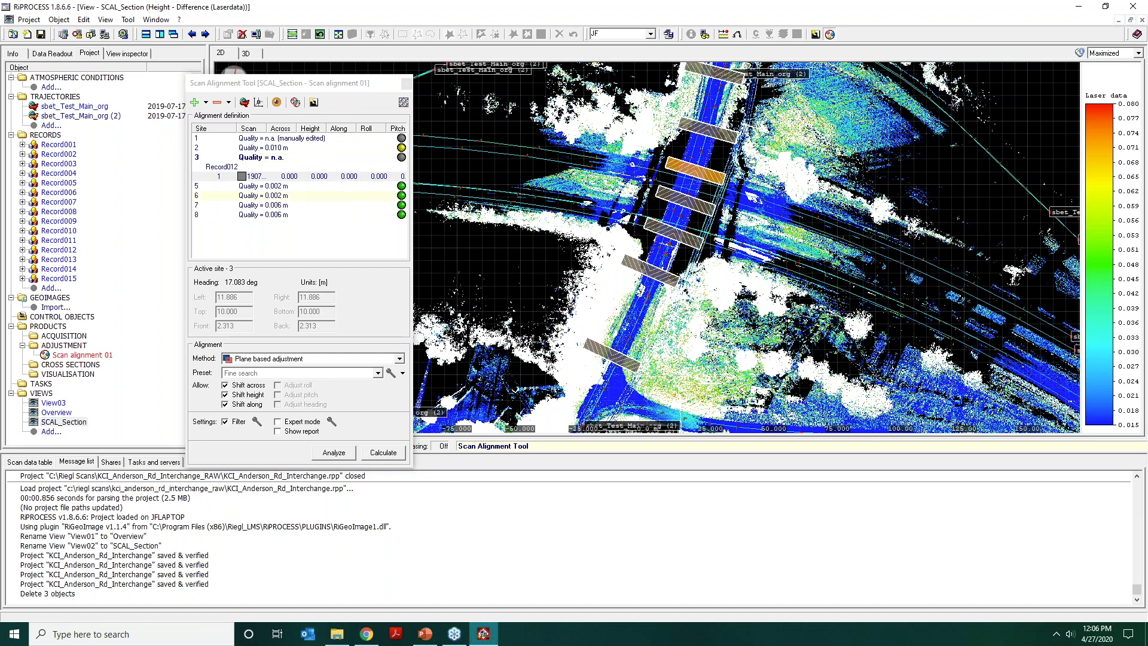
{"action": "left_click", "coordinate": [267, 148]}
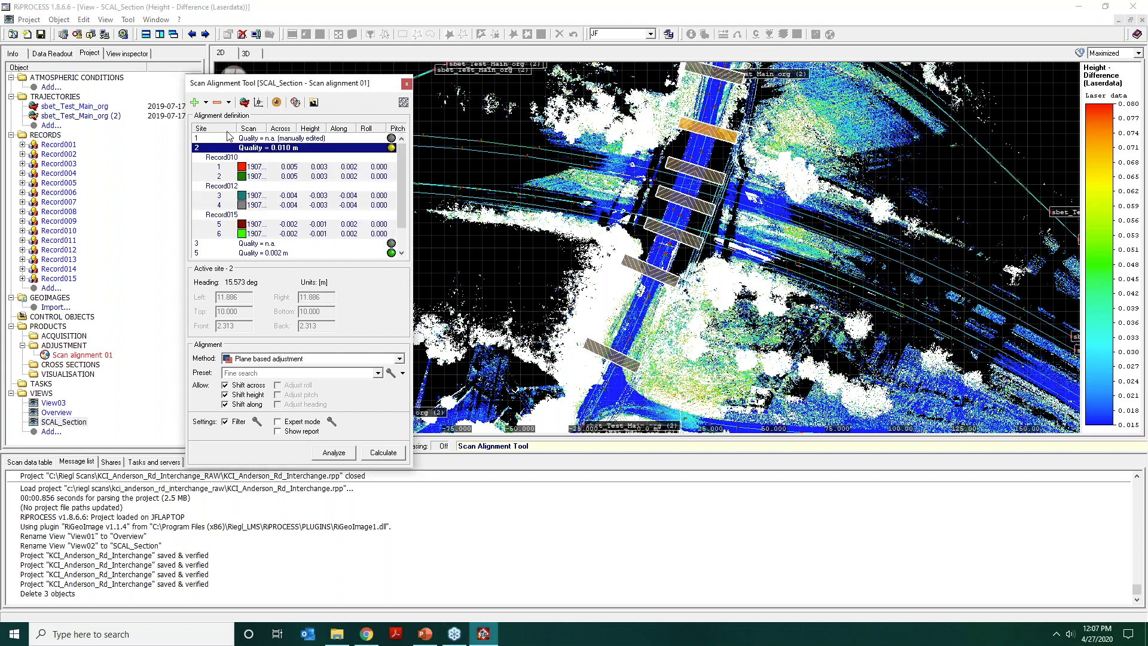
{"action": "left_click", "coordinate": [257, 56]}
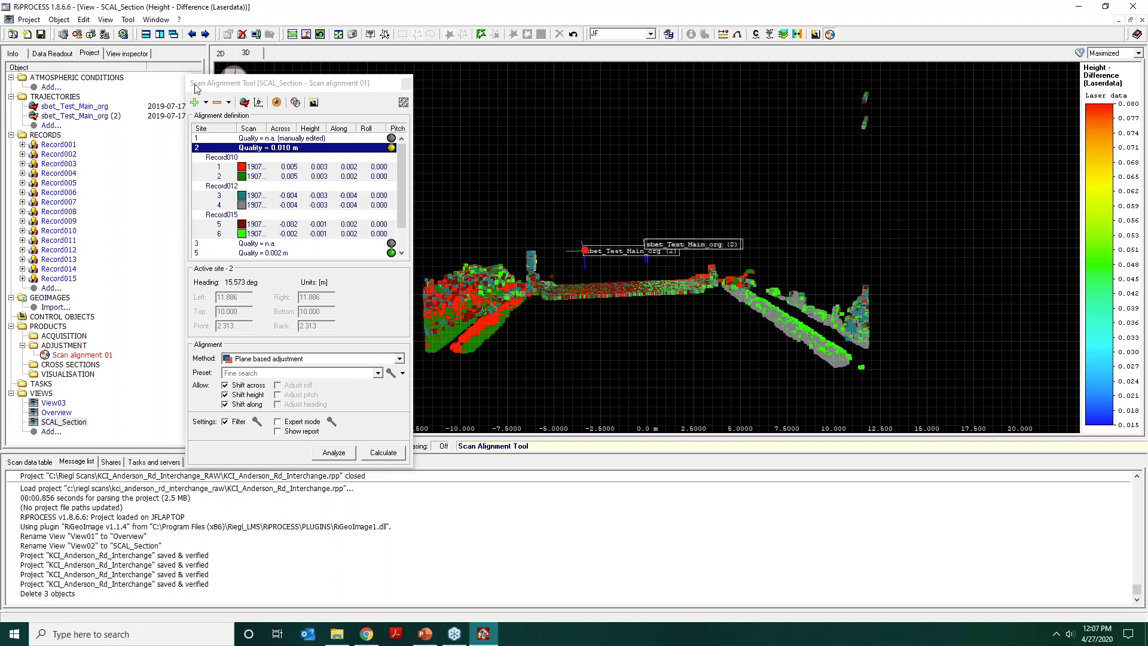
{"action": "left_click", "coordinate": [226, 55]}
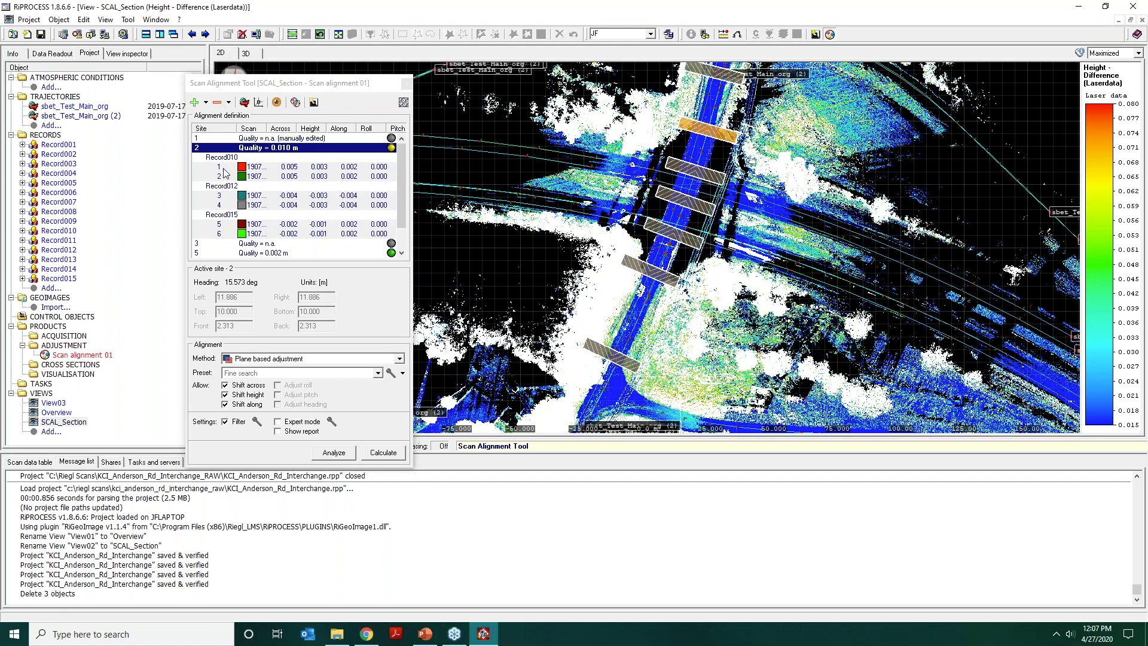
{"action": "left_click", "coordinate": [217, 150]}
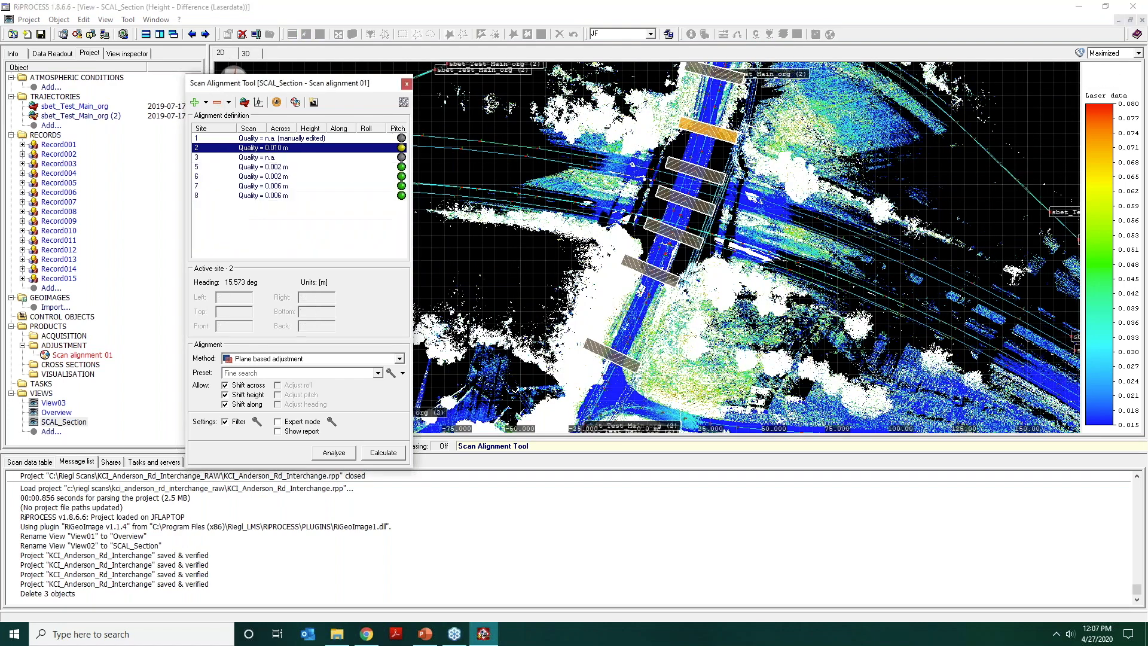
Make site 3 the active site and examine its bridge deck cross section in the 3D view.
{"action": "left_click", "coordinate": [238, 158]}
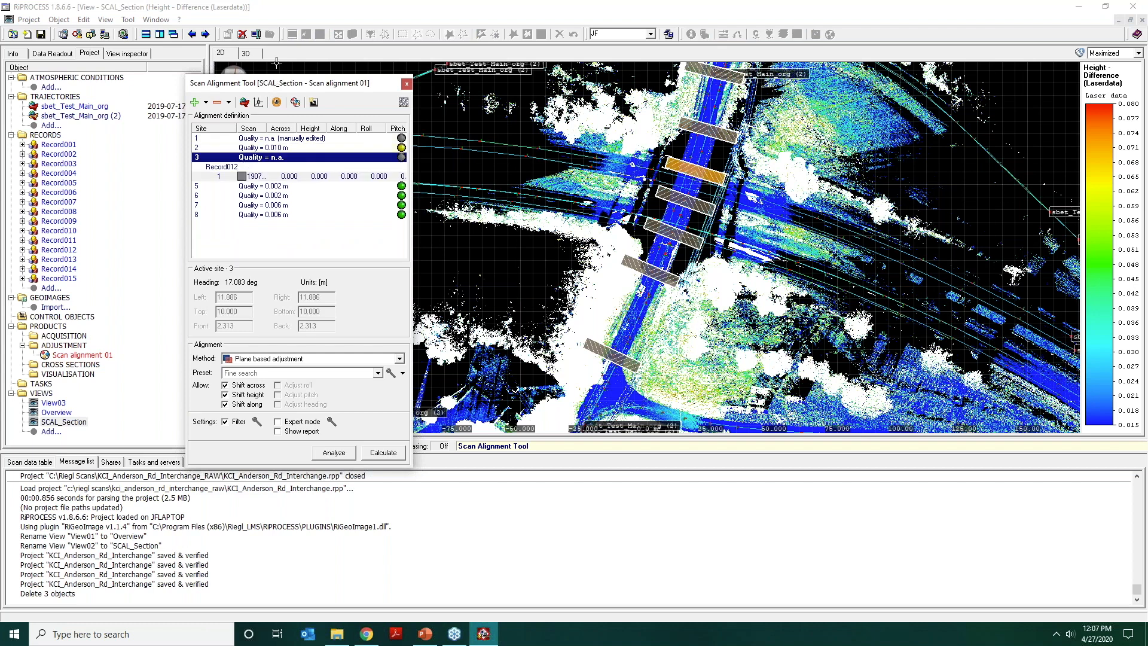
{"action": "left_click", "coordinate": [252, 55]}
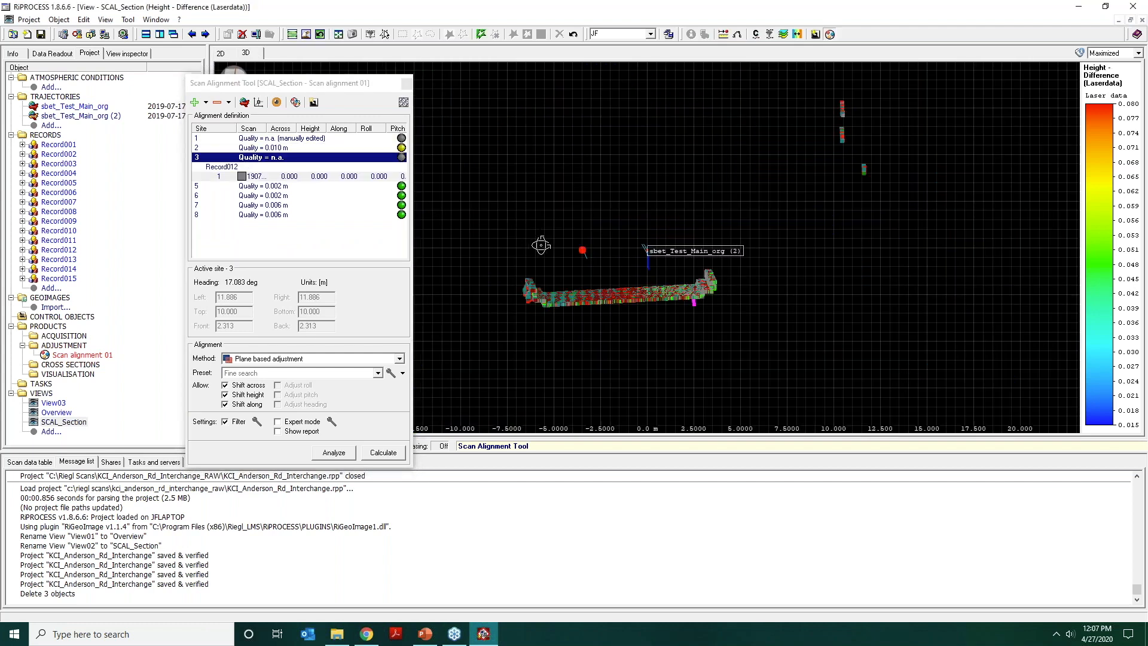
{"action": "scroll", "coordinate": [676, 211], "scroll_direction": "up", "scroll_amount": 5}
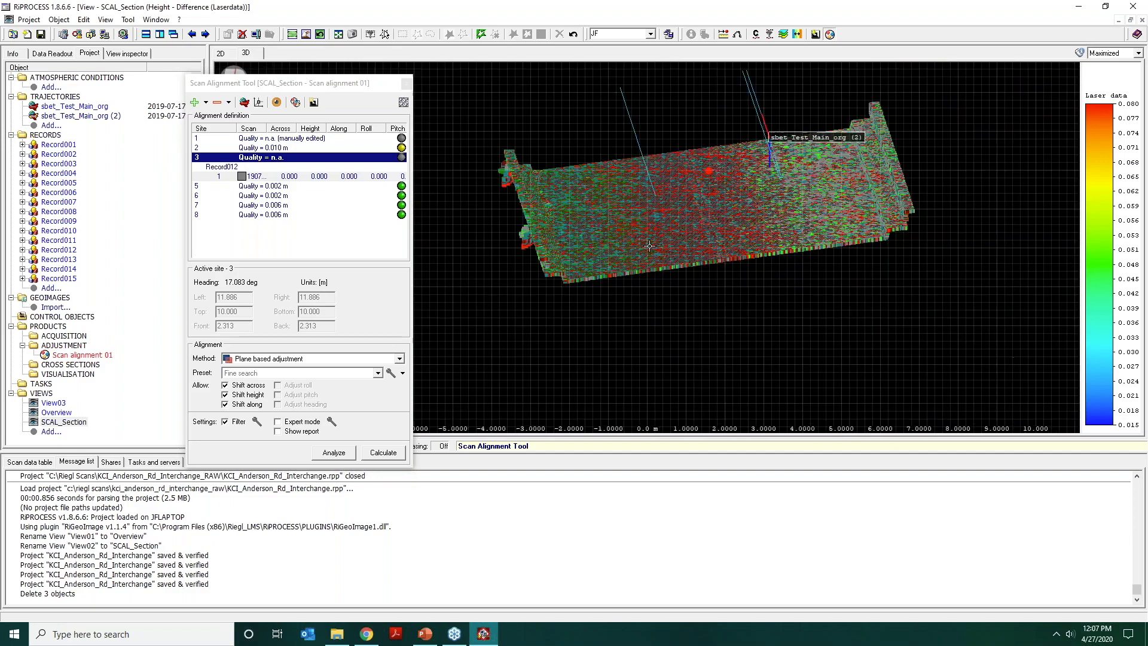
{"action": "left_click_drag", "start_coordinate": [644, 227], "coordinate": [636, 211]}
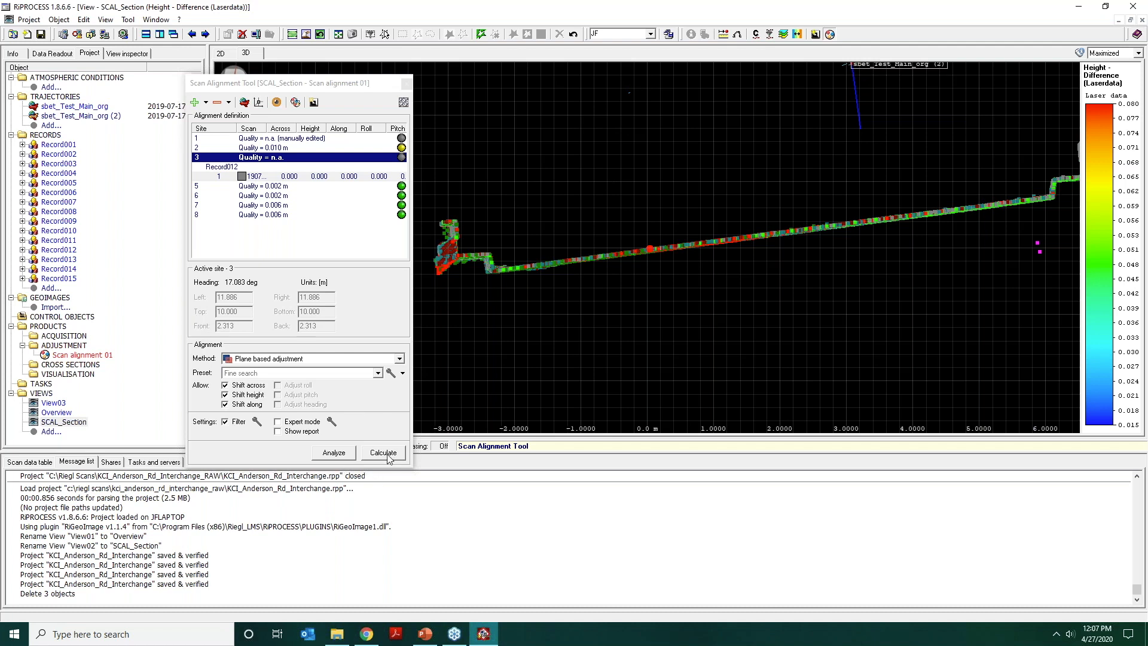
Choose the New_1 preset for the plane based adjustment and analyze site 3 with it.
{"action": "left_click", "coordinate": [373, 373]}
{"action": "left_click", "coordinate": [361, 412]}
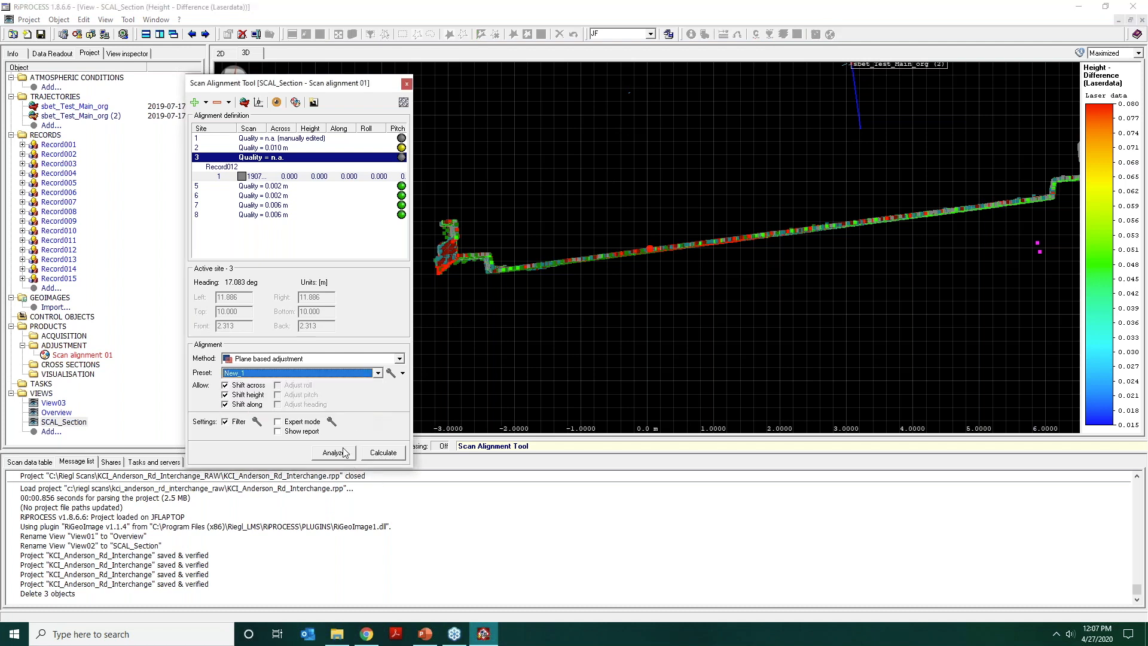
{"action": "left_click", "coordinate": [344, 450]}
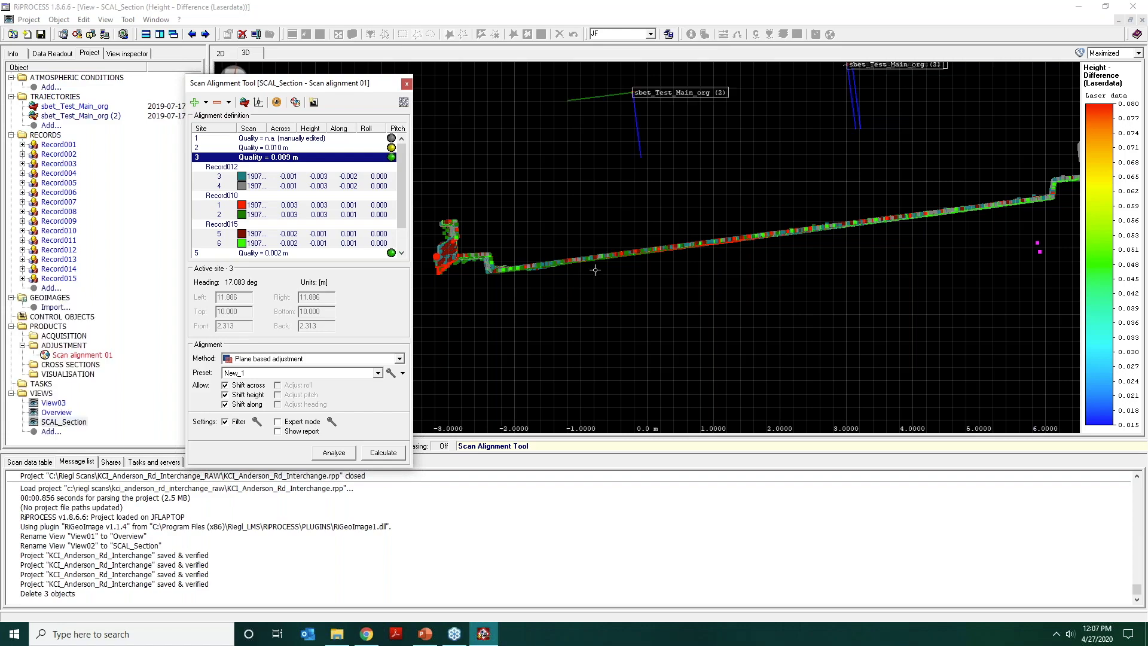
Examine how site 3's scans line up along the curb and barrier at the bridge edge in 3D.
{"action": "left_click_drag", "start_coordinate": [607, 259], "coordinate": [605, 229]}
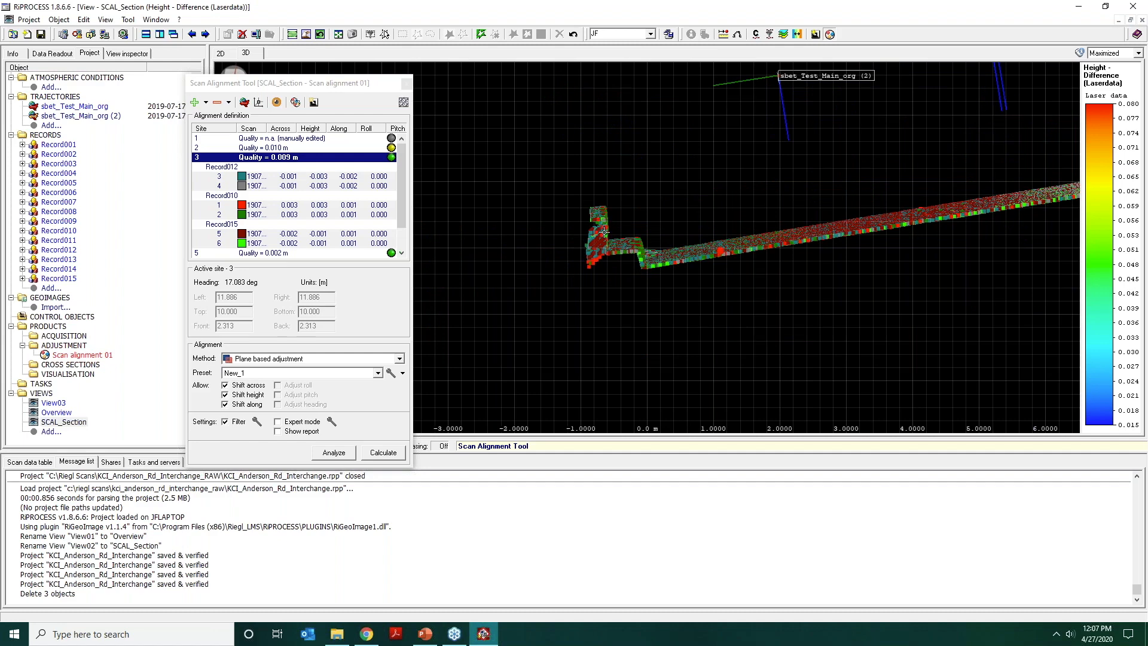
{"action": "middle_click_drag", "start_coordinate": [661, 258], "coordinate": [703, 235]}
{"action": "scroll", "coordinate": [651, 231], "scroll_direction": "up", "scroll_amount": 4}
{"action": "scroll", "coordinate": [679, 231], "scroll_direction": "up", "scroll_amount": 4}
{"action": "left_click_drag", "start_coordinate": [649, 226], "coordinate": [646, 223]}
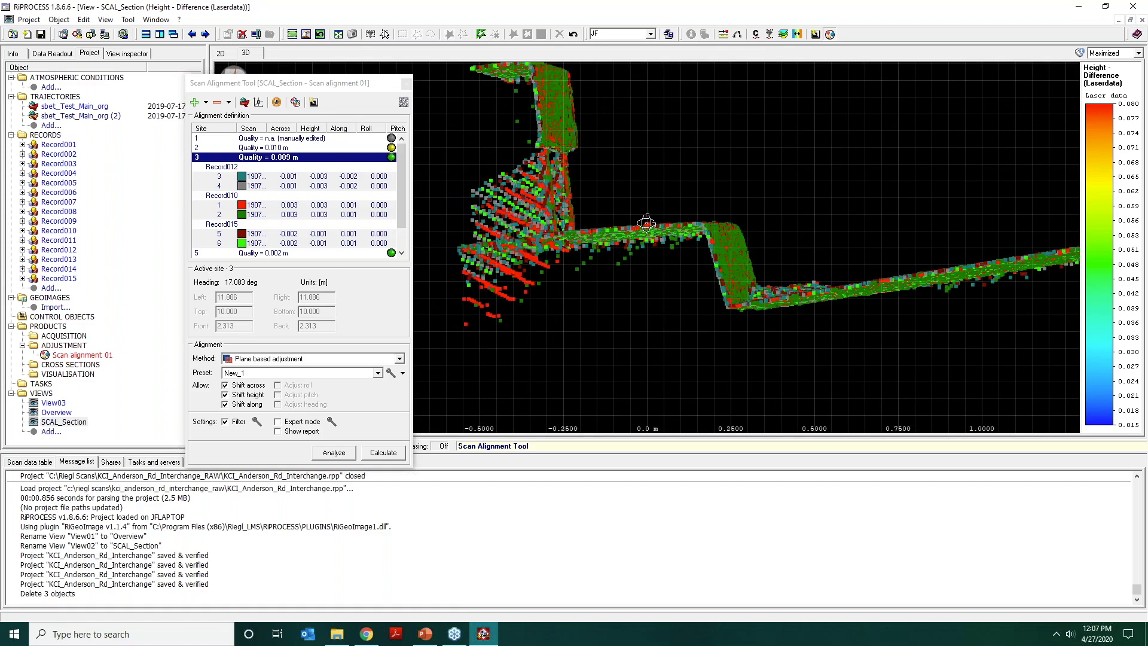
{"action": "middle_click_drag", "start_coordinate": [593, 181], "coordinate": [610, 244]}
{"action": "left_click_drag", "start_coordinate": [610, 243], "coordinate": [594, 238]}
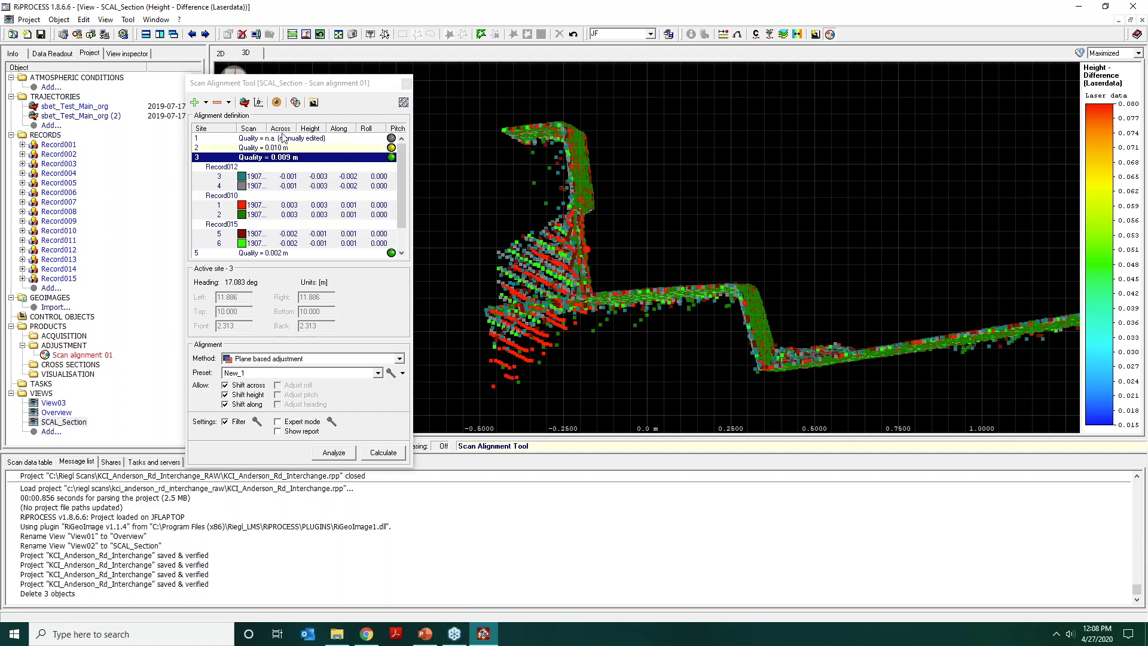
Compare site 3's scans in 3D under the Original and Preview alignment display, ending with Preview selected.
{"action": "left_click", "coordinate": [276, 102]}
{"action": "left_click", "coordinate": [279, 117]}
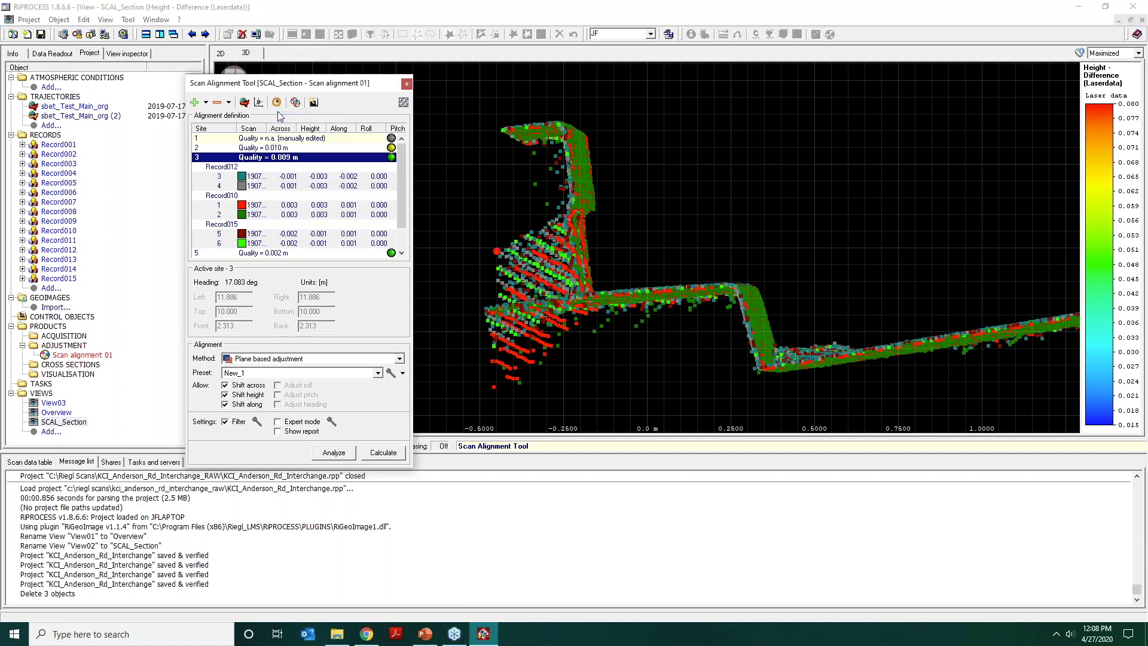
{"action": "left_click", "coordinate": [279, 108]}
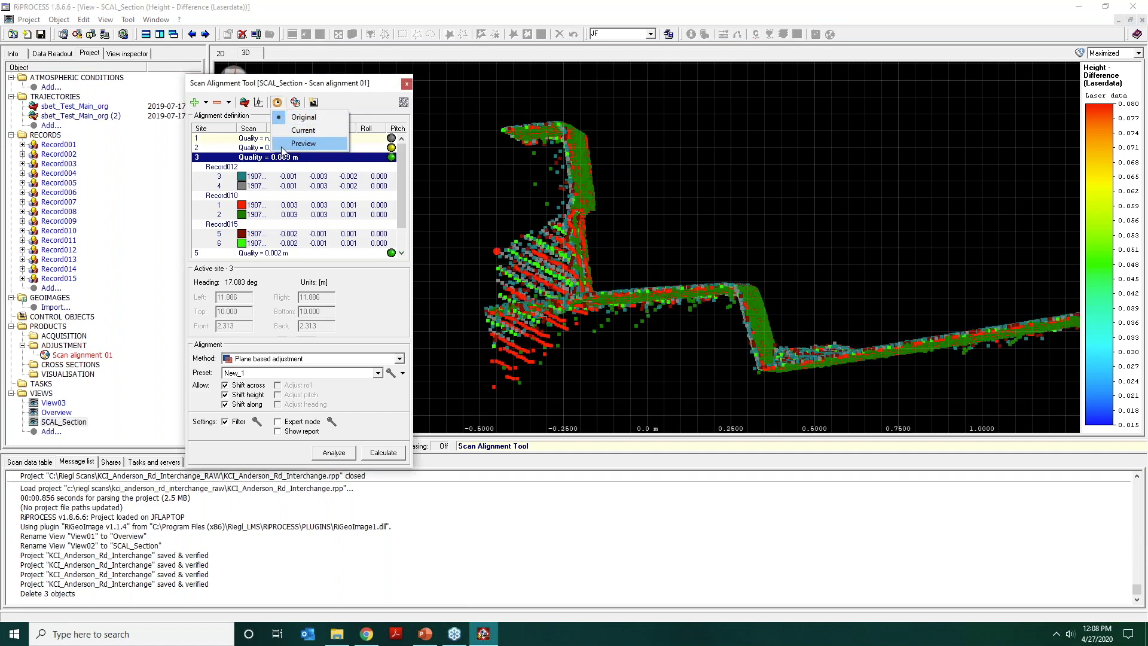
{"action": "left_click", "coordinate": [287, 142]}
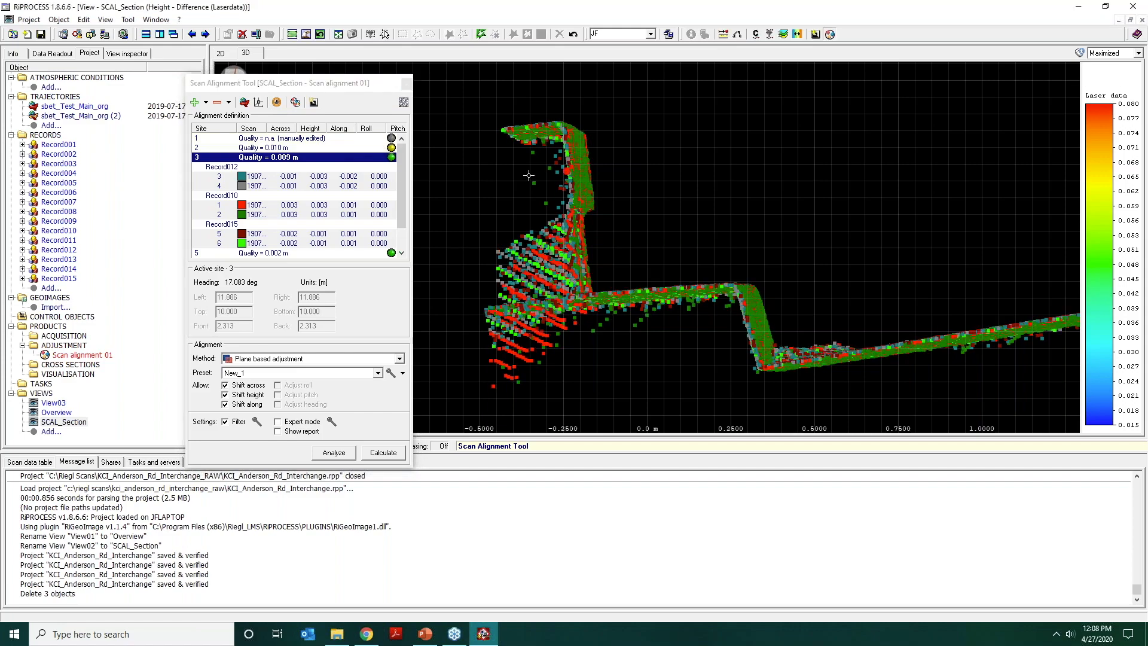
{"action": "scroll", "coordinate": [729, 254], "scroll_direction": "down", "scroll_amount": 10}
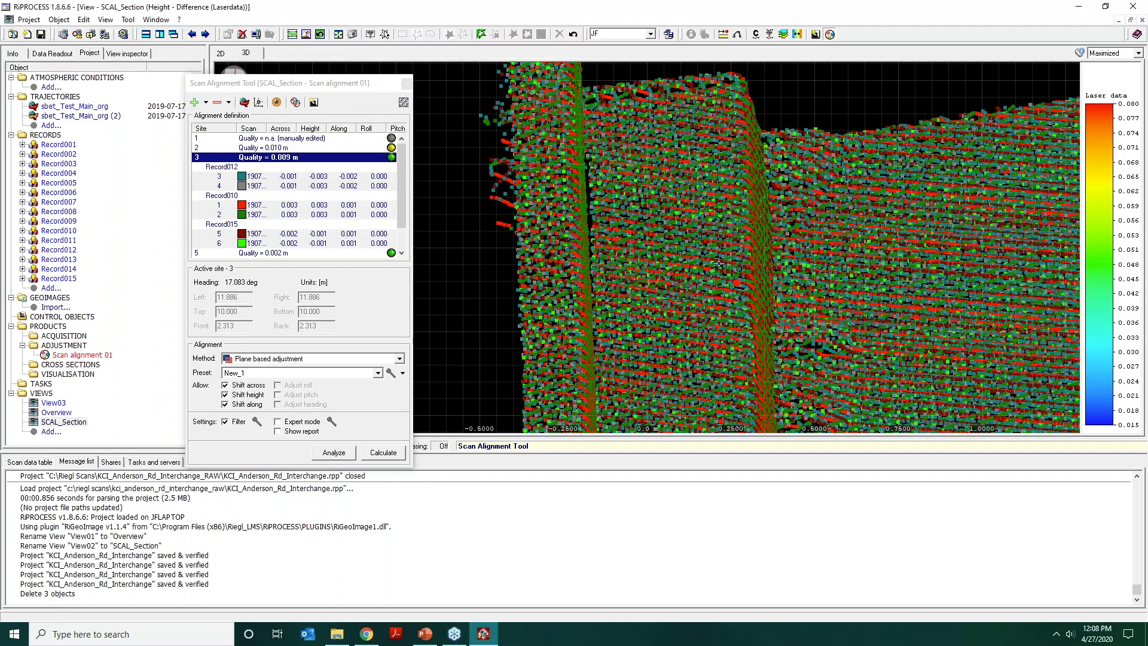
{"action": "left_click_drag", "start_coordinate": [720, 221], "coordinate": [725, 195]}
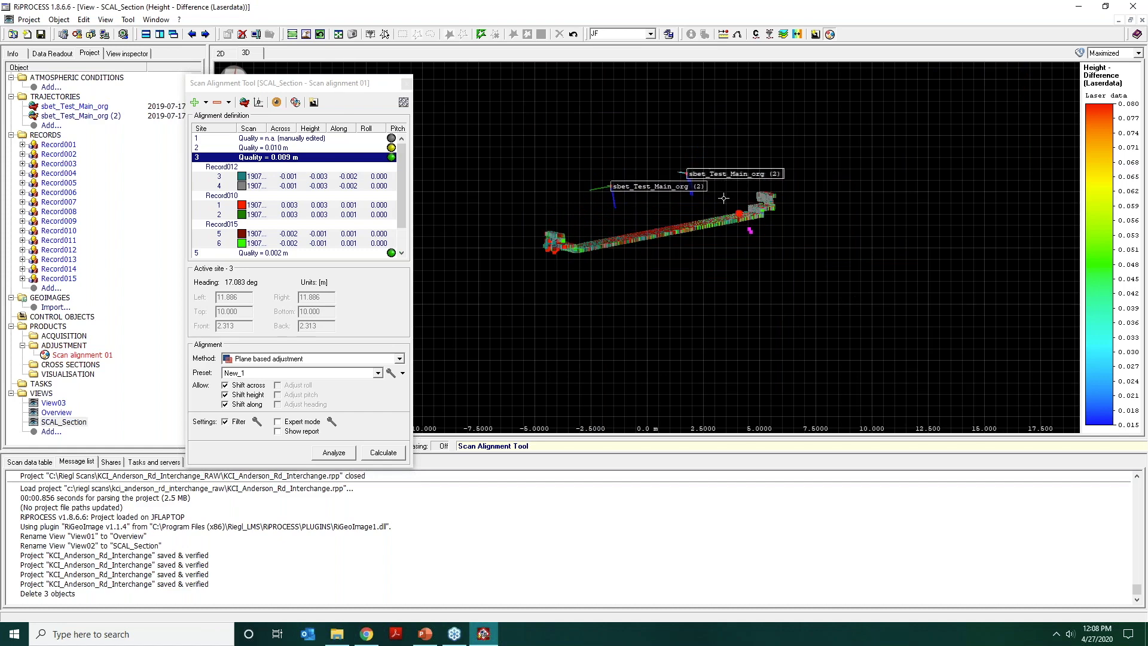
Deactivate site 3 and return to the 2D view of all alignment sites.
{"action": "double_click", "coordinate": [281, 159]}
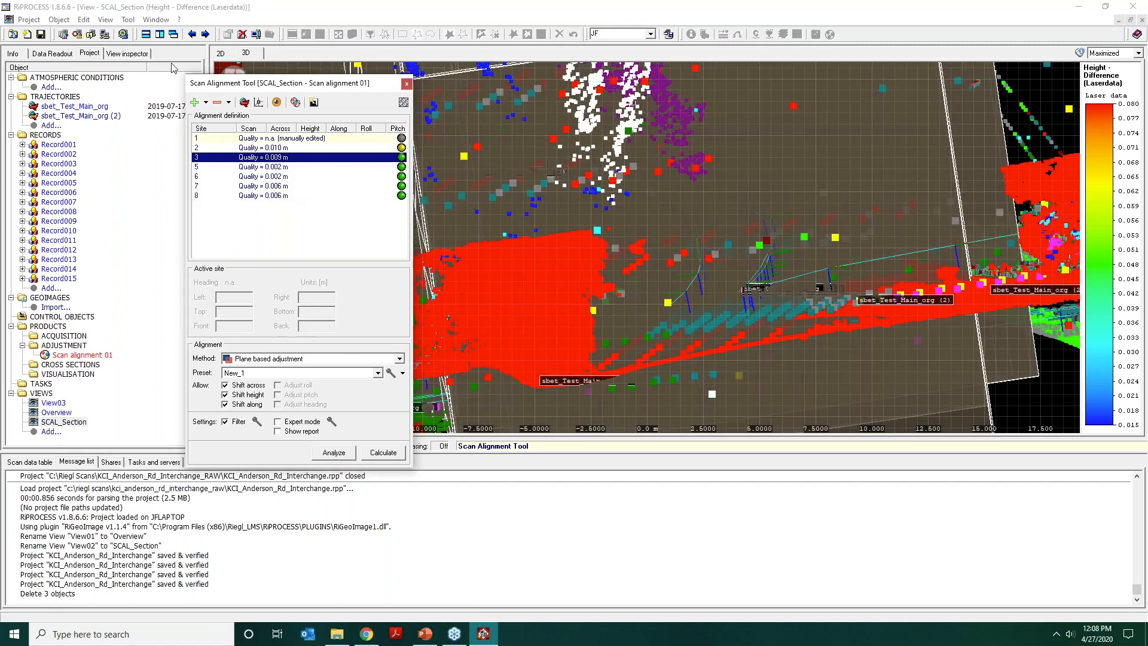
{"action": "left_click", "coordinate": [221, 53]}
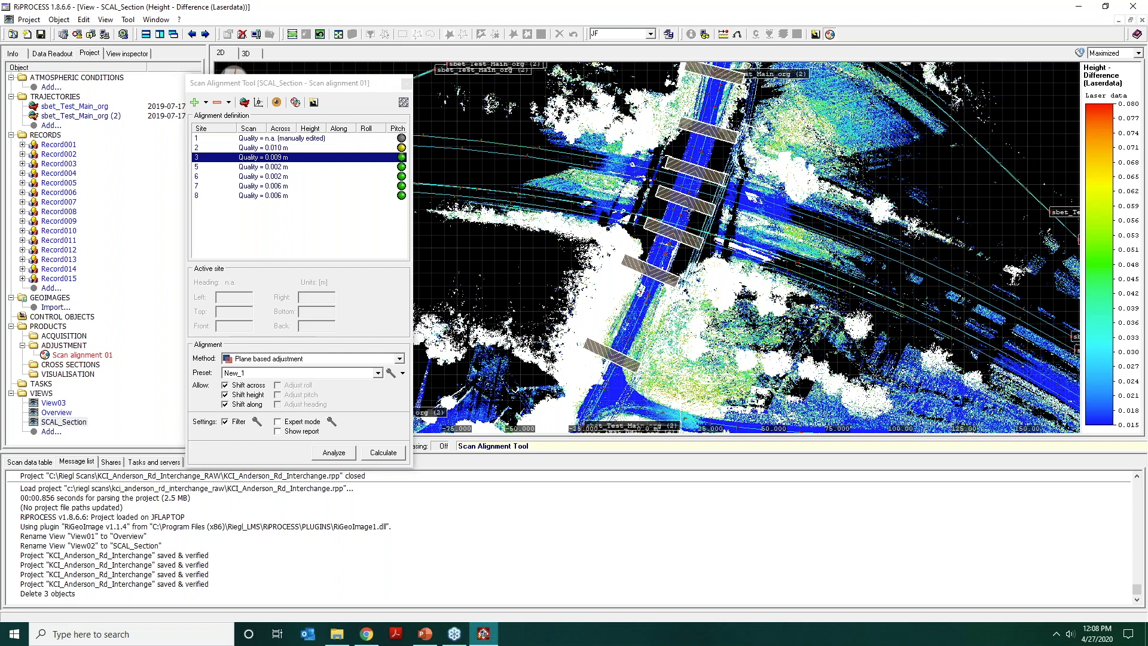
{"action": "left_click_drag", "start_coordinate": [773, 221], "coordinate": [809, 234]}
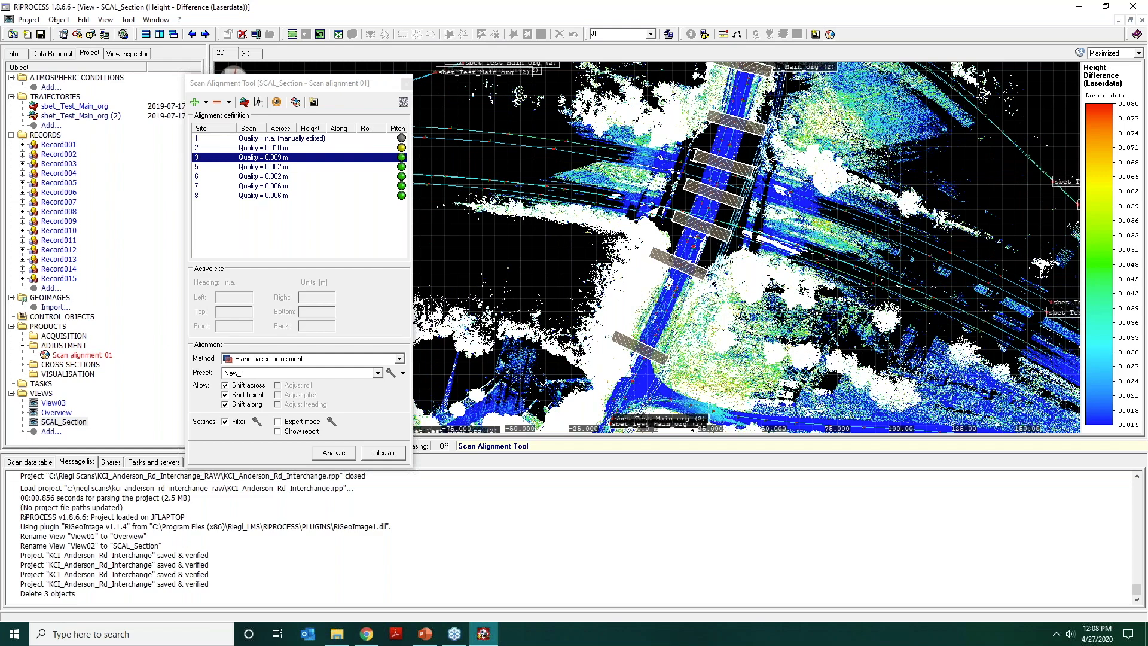
Make site 7 on the road south of the bridge the active site and analyze it with the New_1 preset.
{"action": "left_click_drag", "start_coordinate": [773, 159], "coordinate": [762, 214]}
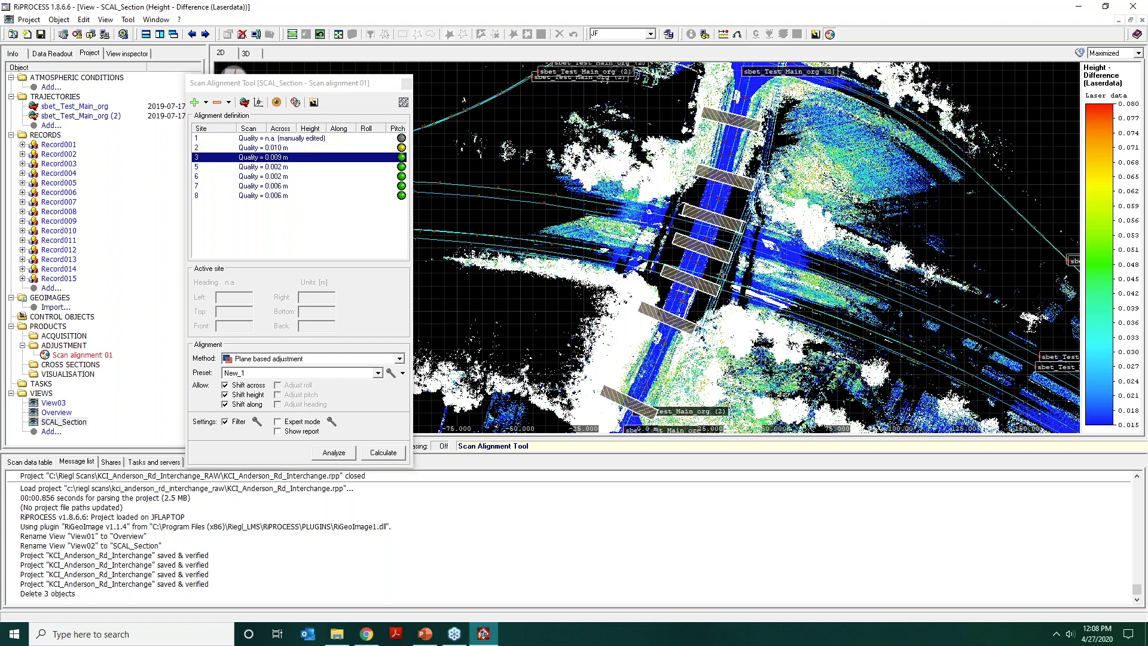
{"action": "left_click", "coordinate": [633, 407]}
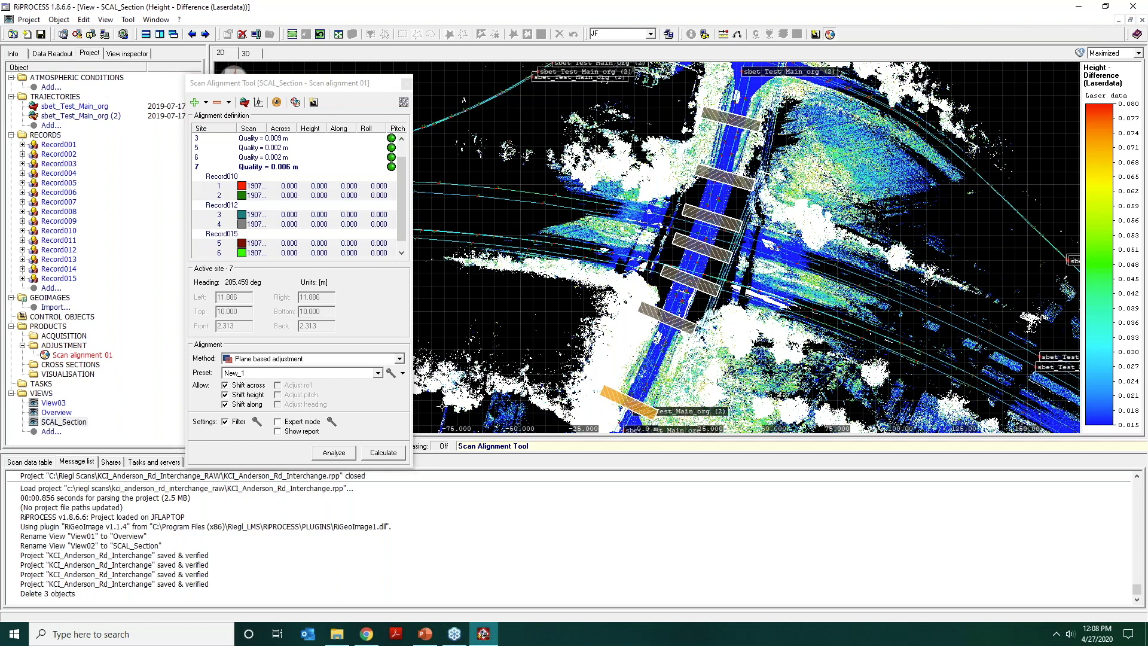
{"action": "left_click", "coordinate": [334, 452]}
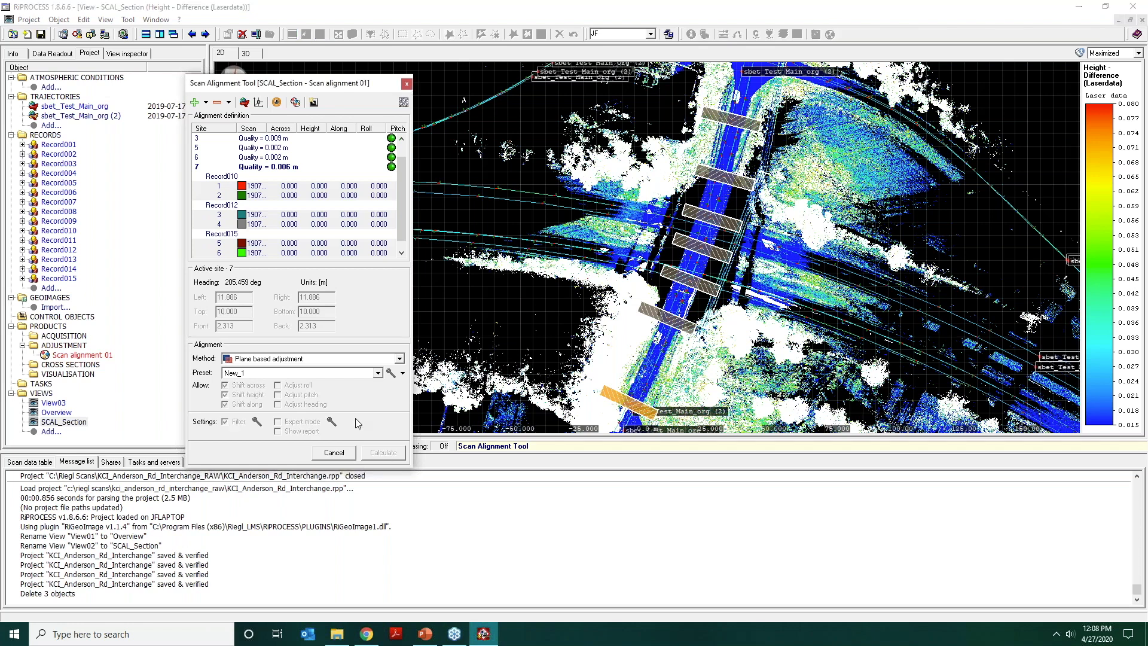
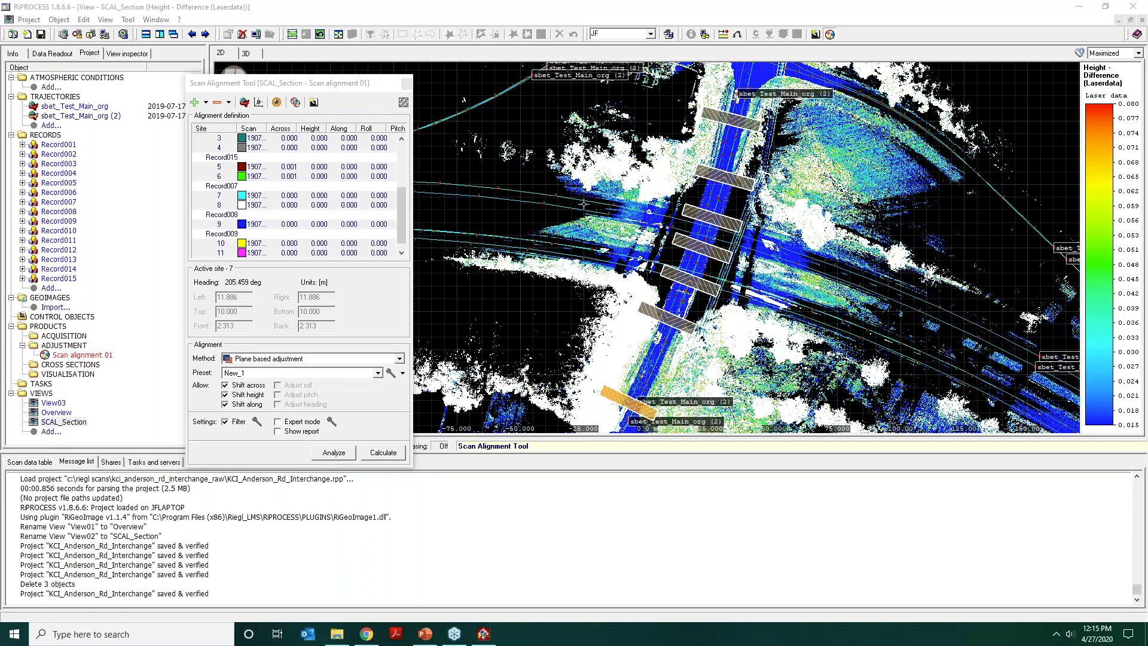
Set the Across shift of both Record010 scans at site 7 to 0.
{"action": "scroll", "coordinate": [315, 229], "scroll_direction": "up", "scroll_amount": 3}
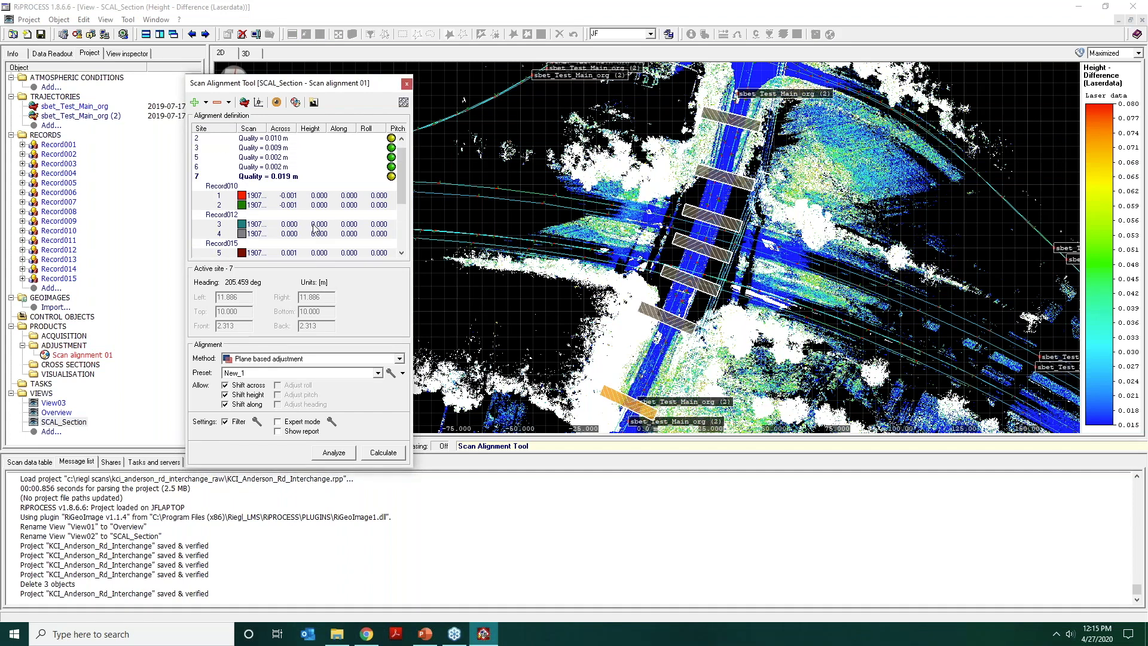
{"action": "left_click", "coordinate": [293, 197]}
{"action": "scroll", "coordinate": [294, 215], "scroll_direction": "down", "scroll_amount": 2}
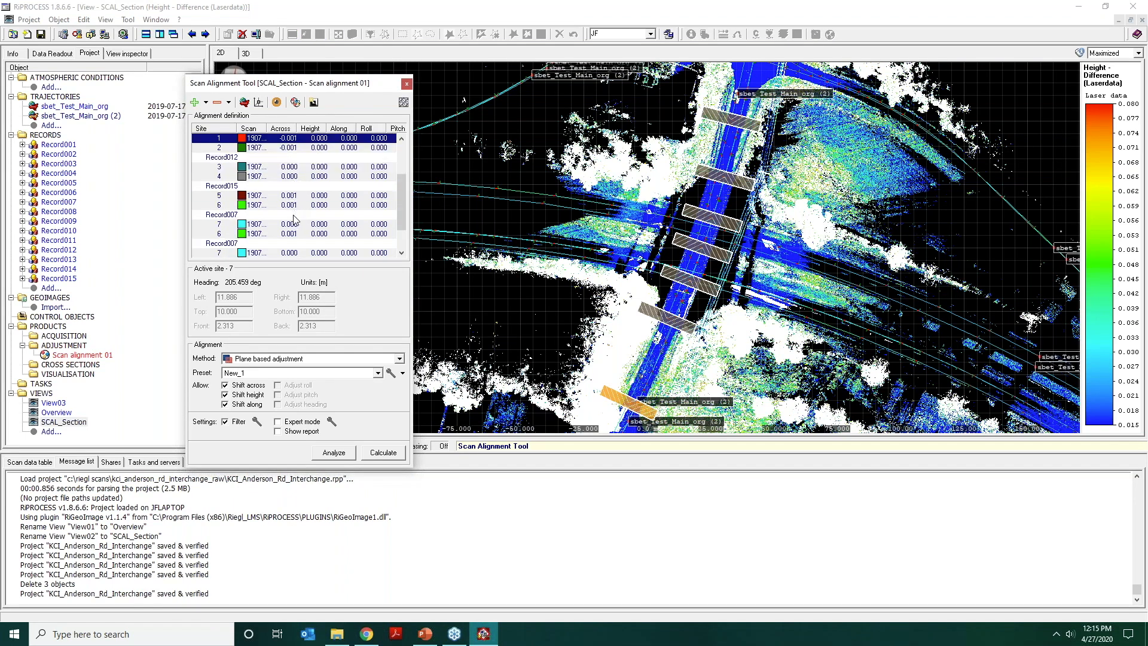
{"action": "scroll", "coordinate": [294, 215], "scroll_direction": "up", "scroll_amount": 2}
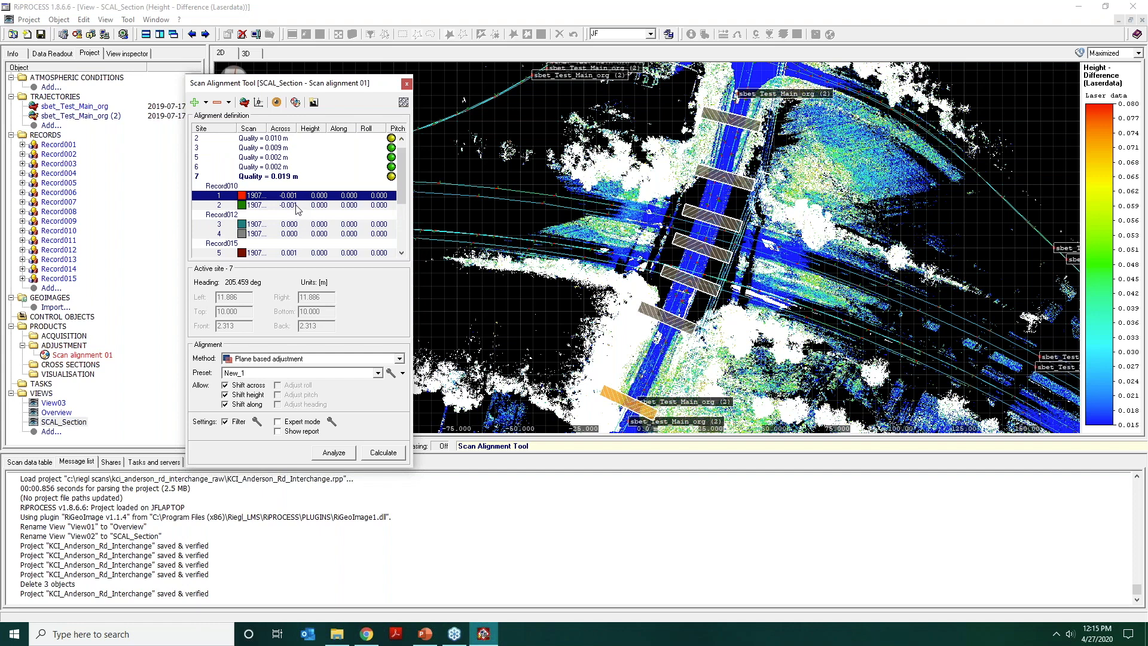
{"action": "left_click", "coordinate": [289, 196]}
{"action": "left_click", "coordinate": [290, 244]}
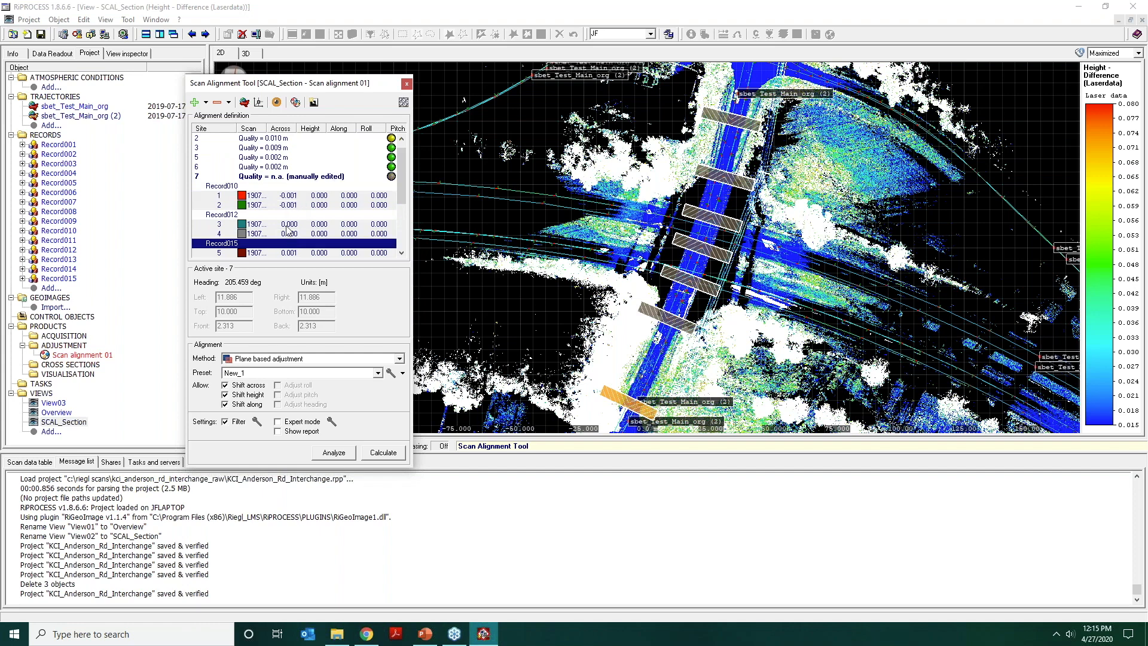
{"action": "left_click", "coordinate": [292, 205]}
{"action": "left_click", "coordinate": [290, 205]}
{"action": "type", "text": "00"}
{"action": "key", "text": "Return"}
Set the Across shift of both Record015 scans at site 7 to 0 and deactivate the site.
{"action": "scroll", "coordinate": [292, 219], "scroll_direction": "down", "scroll_amount": 1}
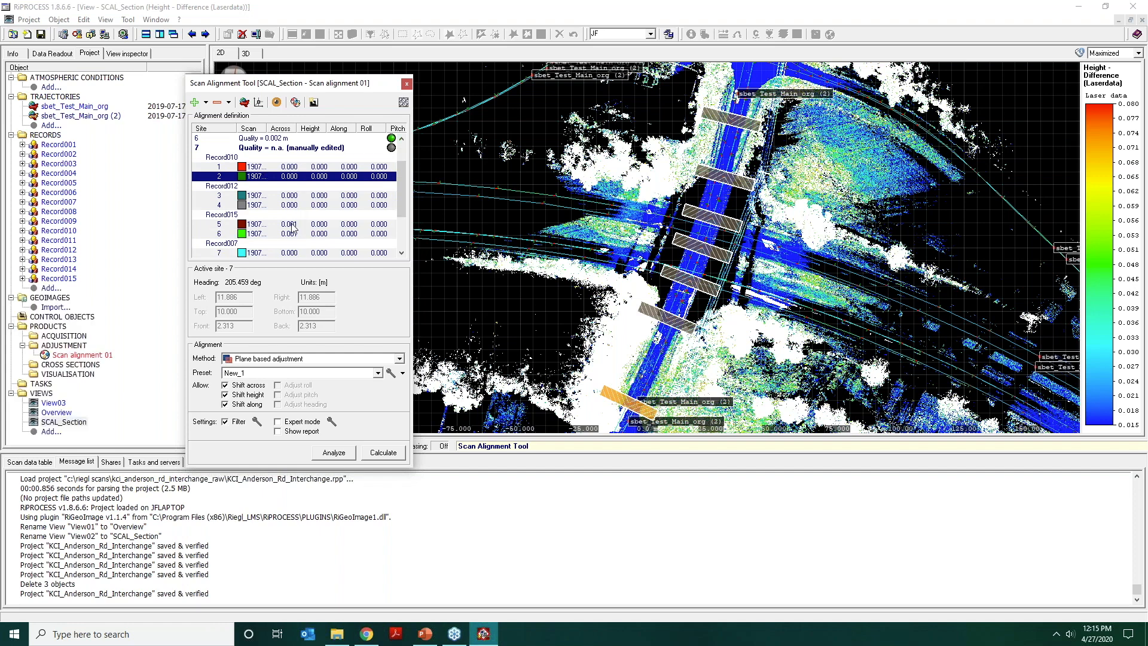
{"action": "left_click", "coordinate": [290, 225]}
{"action": "type", "text": "0"}
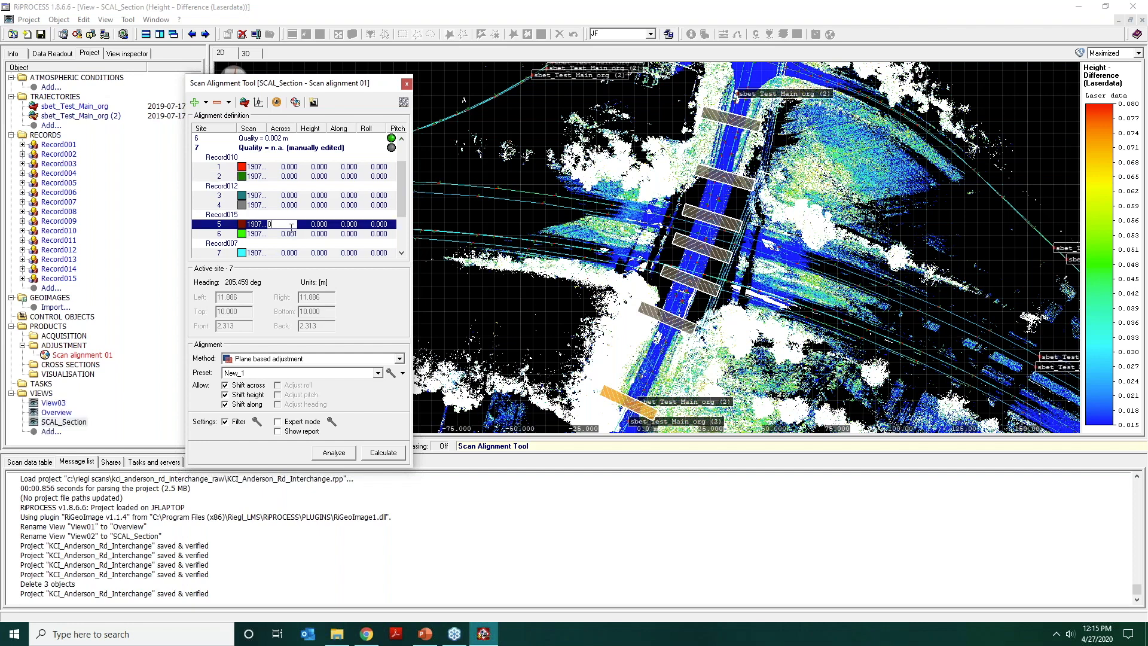
{"action": "key", "text": "Return"}
{"action": "scroll", "coordinate": [292, 221], "scroll_direction": "down", "scroll_amount": 1}
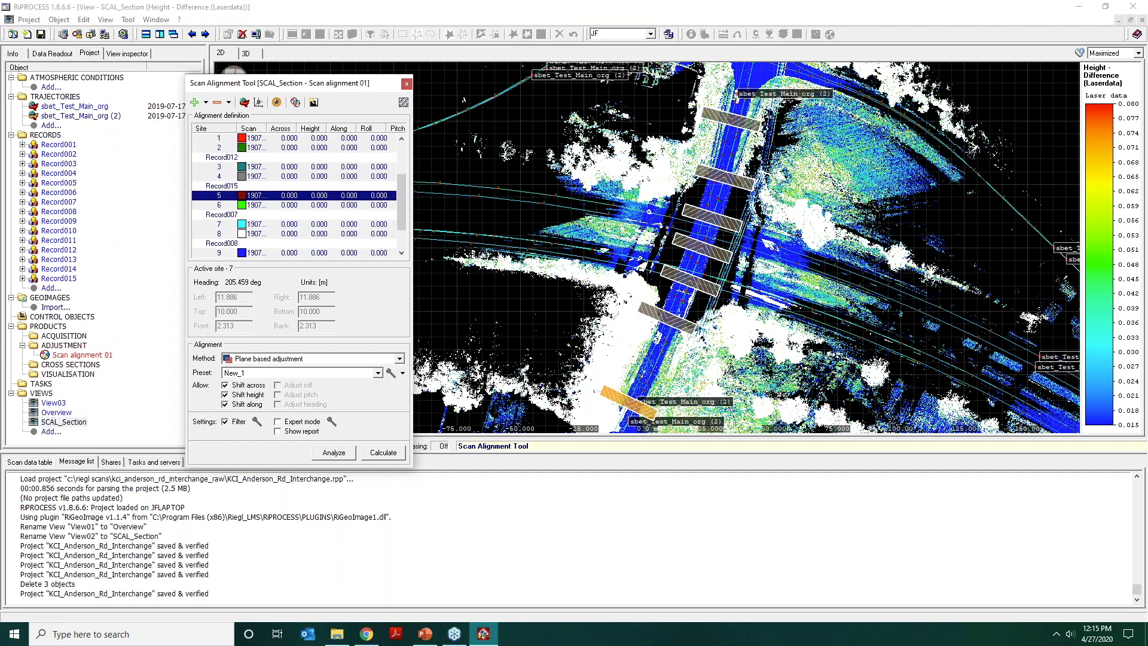
{"action": "scroll", "coordinate": [292, 233], "scroll_direction": "up", "scroll_amount": 3}
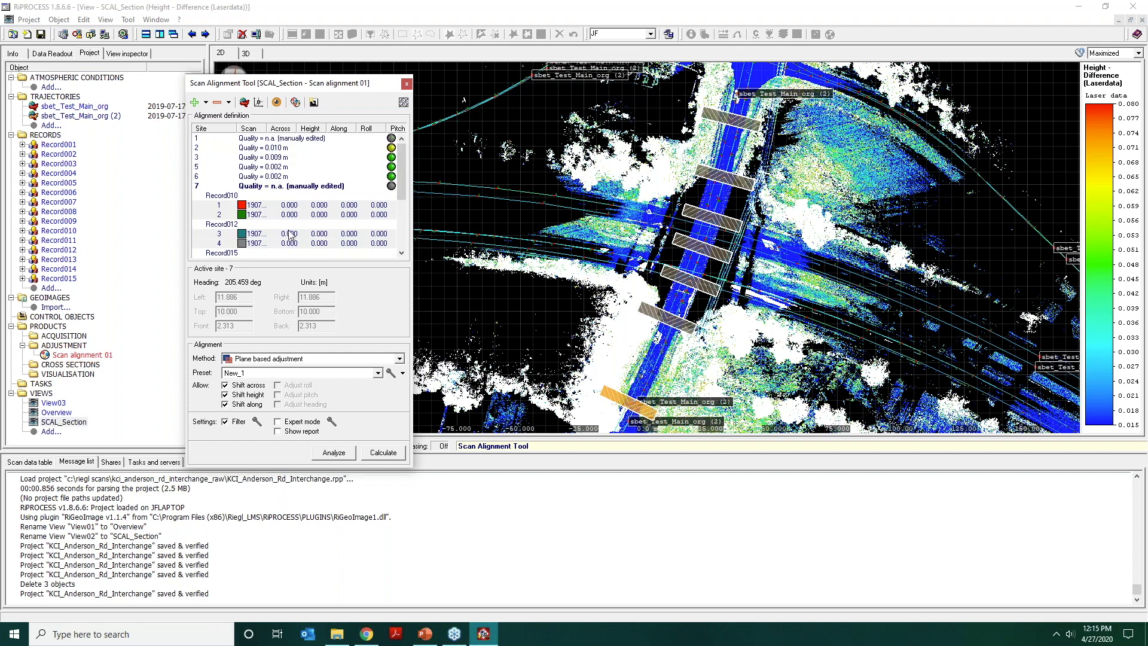
{"action": "left_click", "coordinate": [295, 187]}
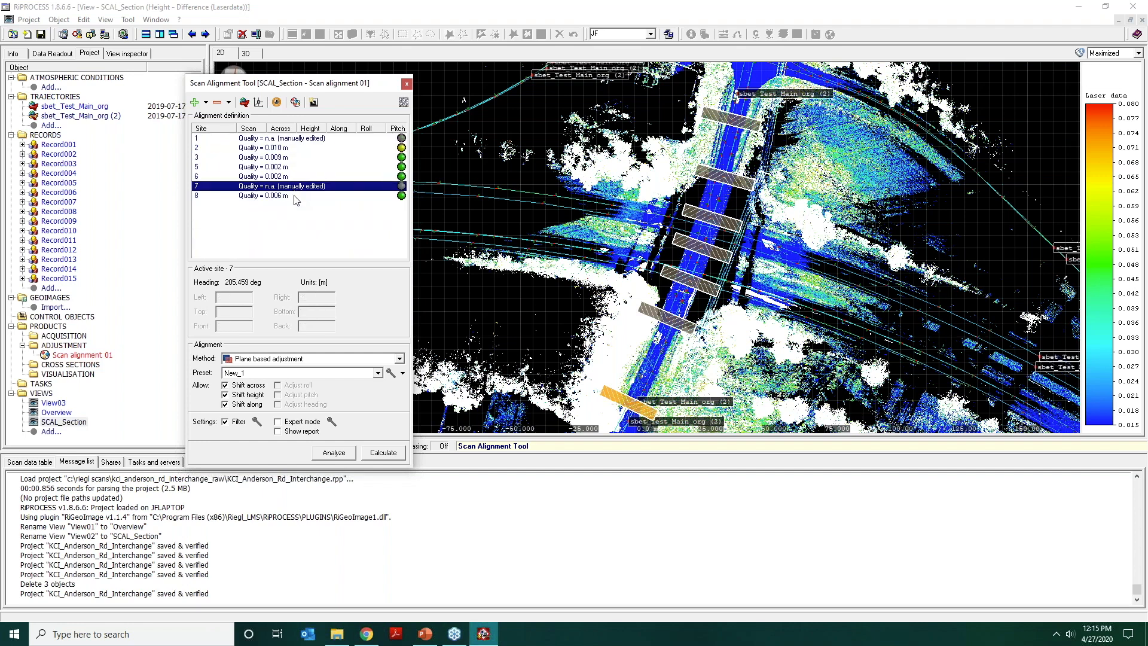
{"action": "left_click", "coordinate": [796, 187]}
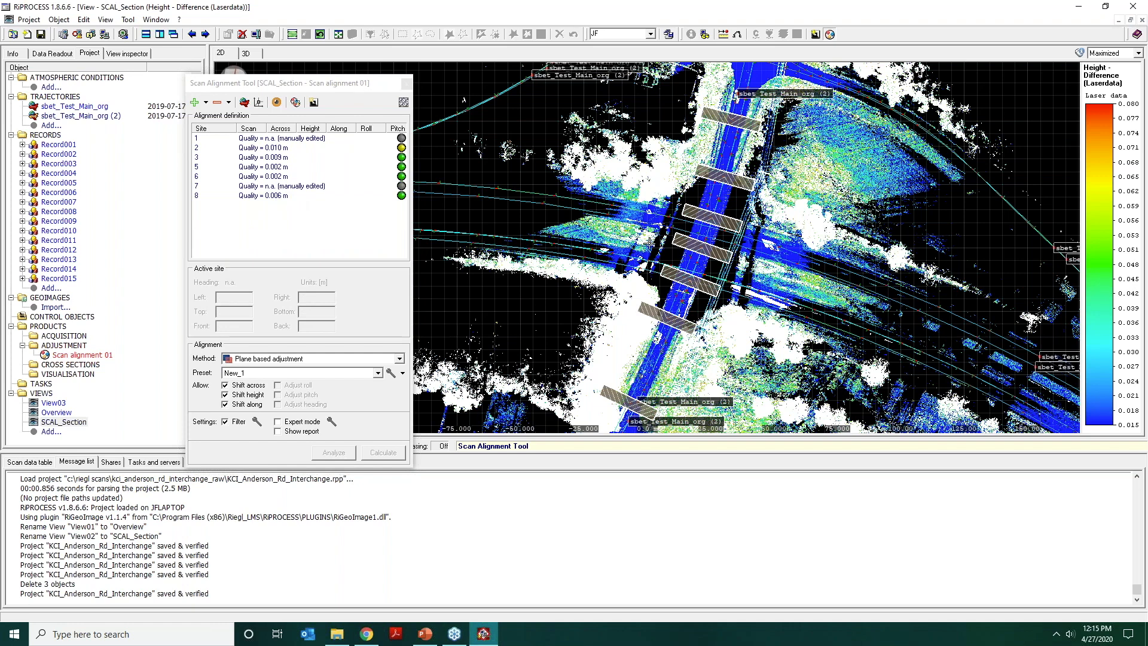
Start creating a plot of the scan data, taking its region of interest from the current view.
{"action": "right_click", "coordinate": [575, 162]}
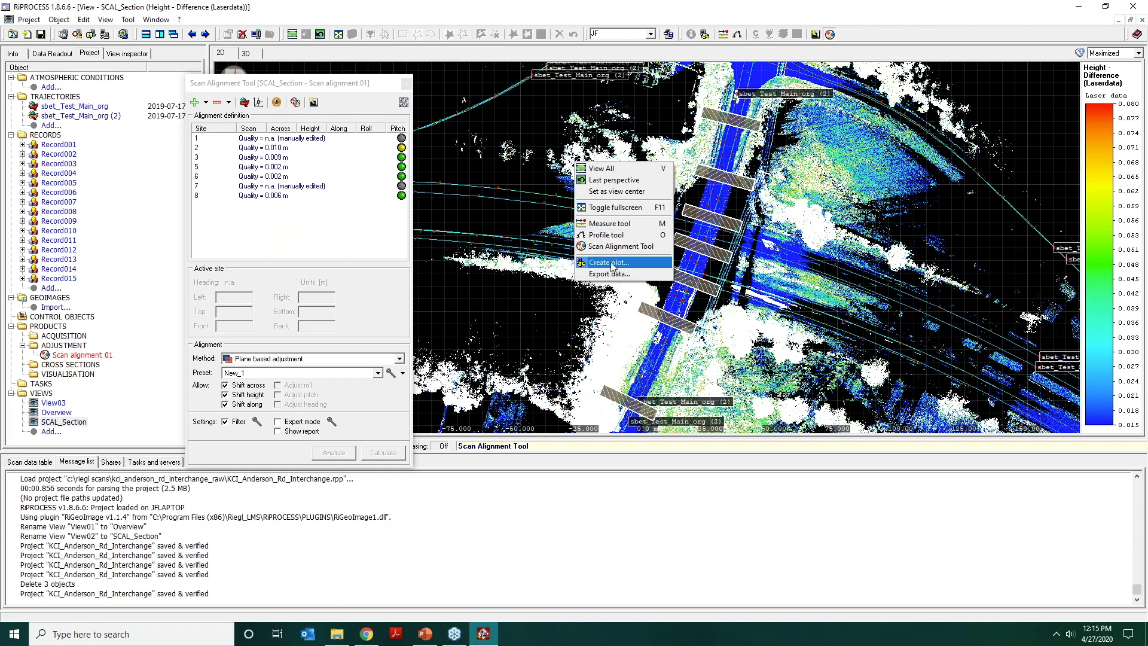
{"action": "left_click", "coordinate": [527, 175]}
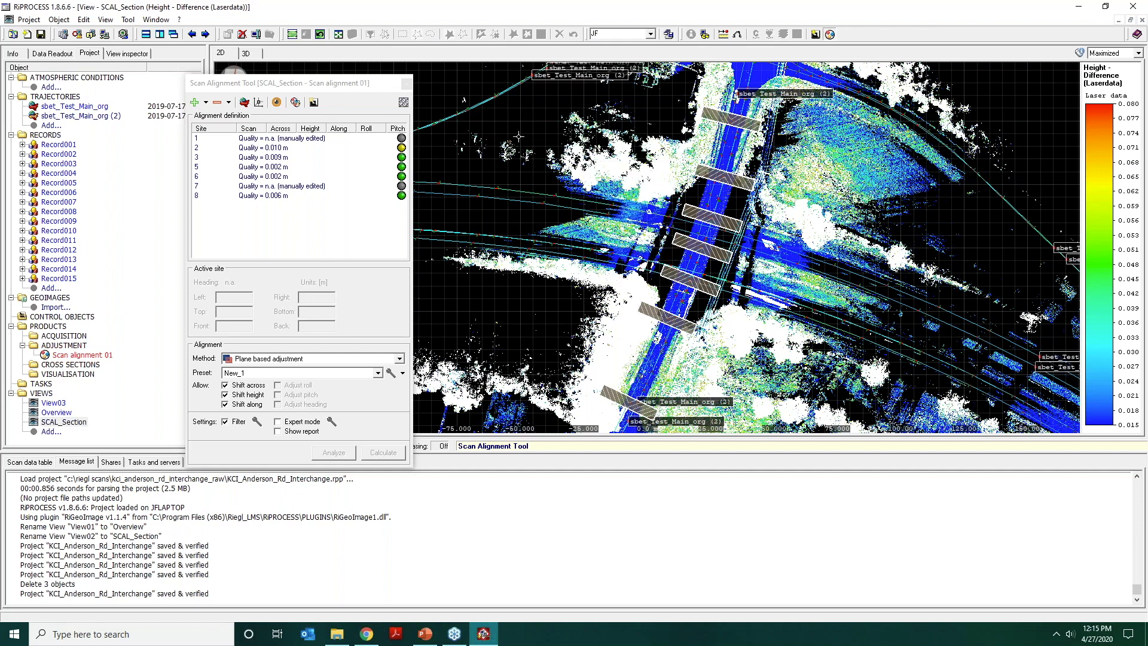
{"action": "right_click_drag", "start_coordinate": [527, 163], "coordinate": [519, 181]}
{"action": "left_click", "coordinate": [607, 282]}
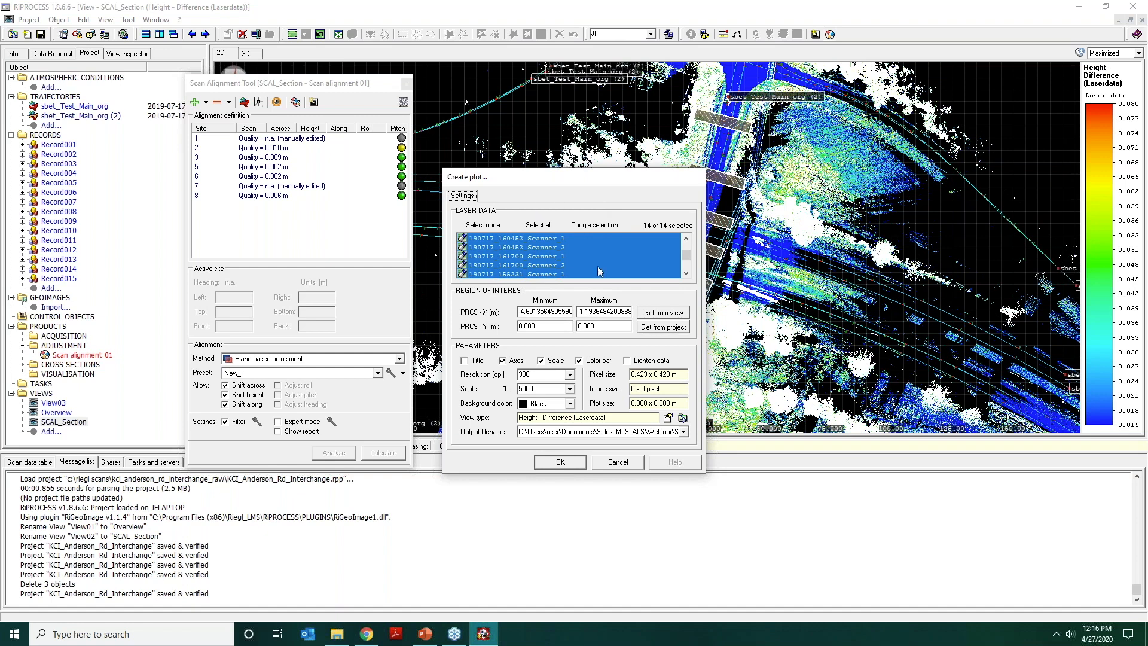
{"action": "left_click", "coordinate": [651, 314]}
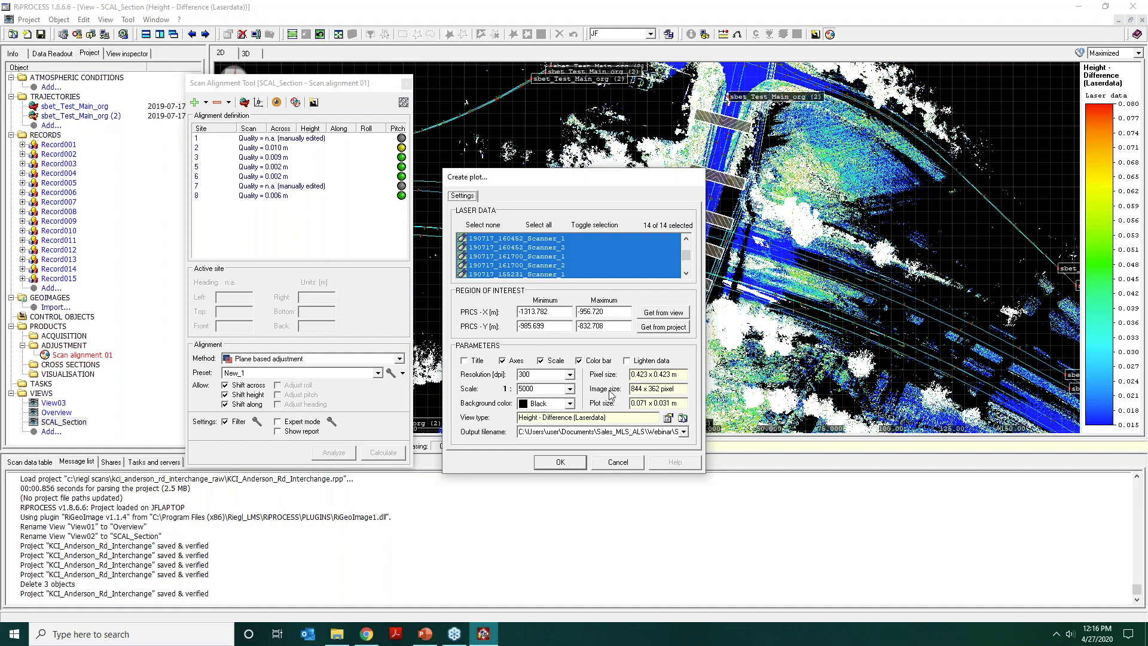
Review the plot's image size, view type settings and output filename, and cancel the plot creation.
{"action": "left_click_drag", "start_coordinate": [689, 394], "coordinate": [605, 397]}
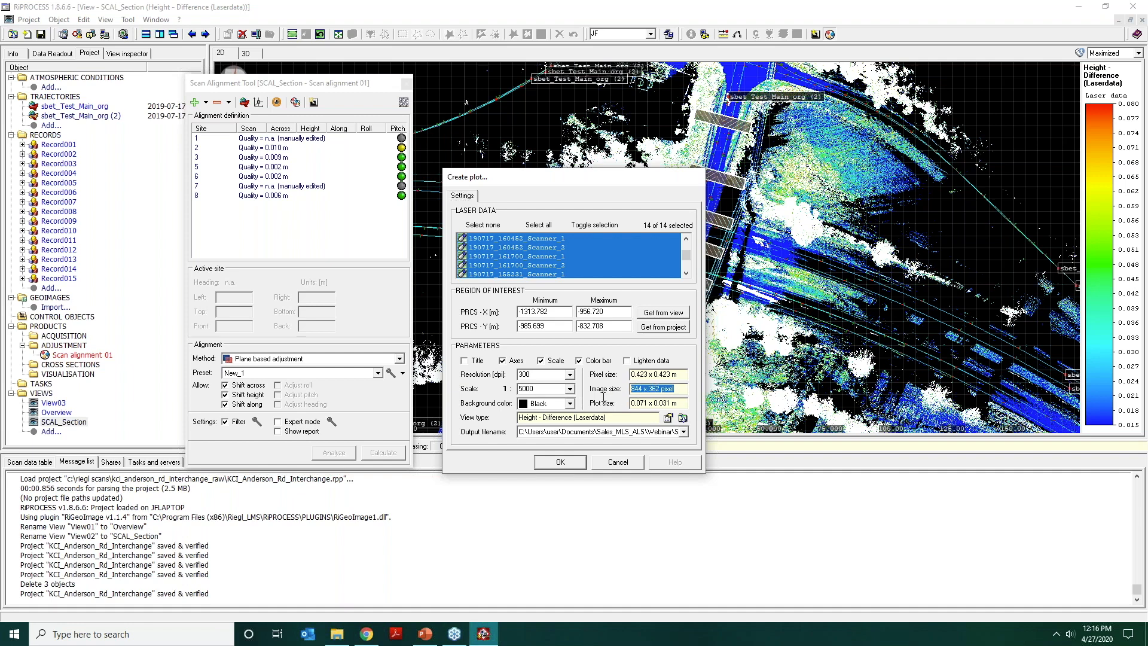
{"action": "left_click", "coordinate": [635, 389]}
{"action": "left_click", "coordinate": [671, 419]}
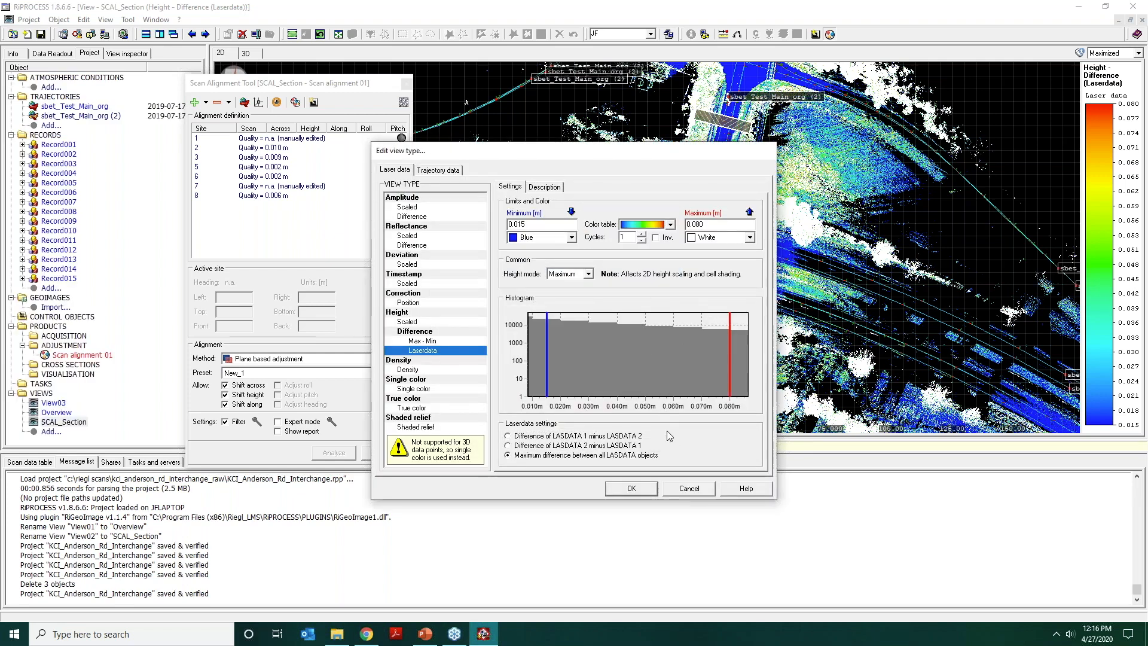
{"action": "left_click", "coordinate": [629, 490]}
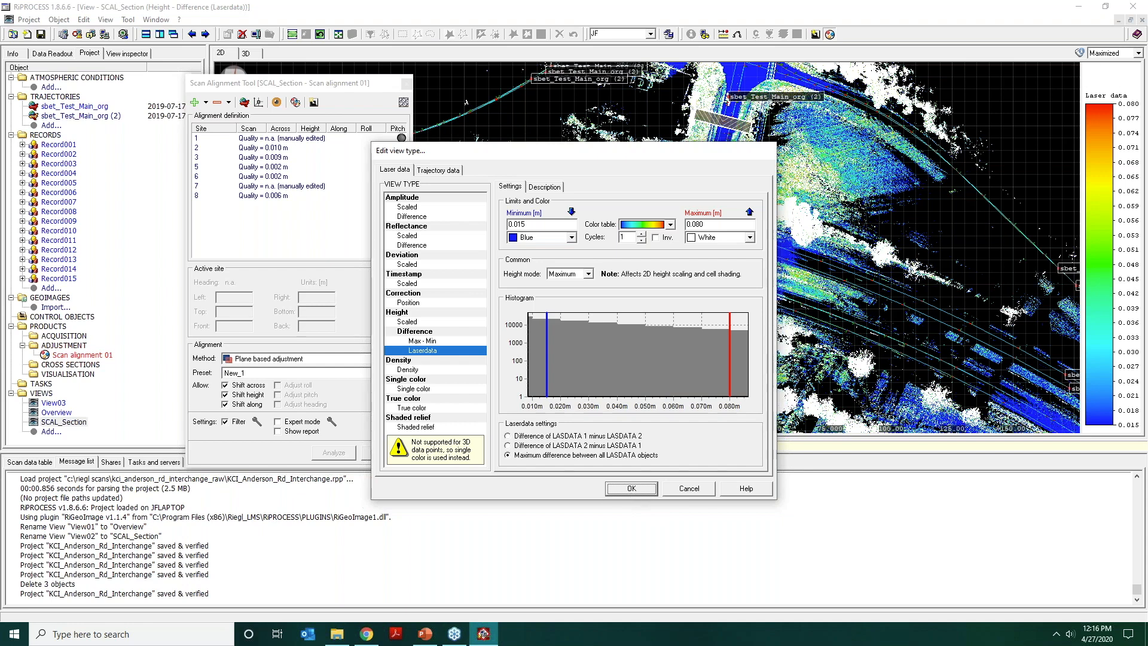
{"action": "double_click", "coordinate": [590, 433]}
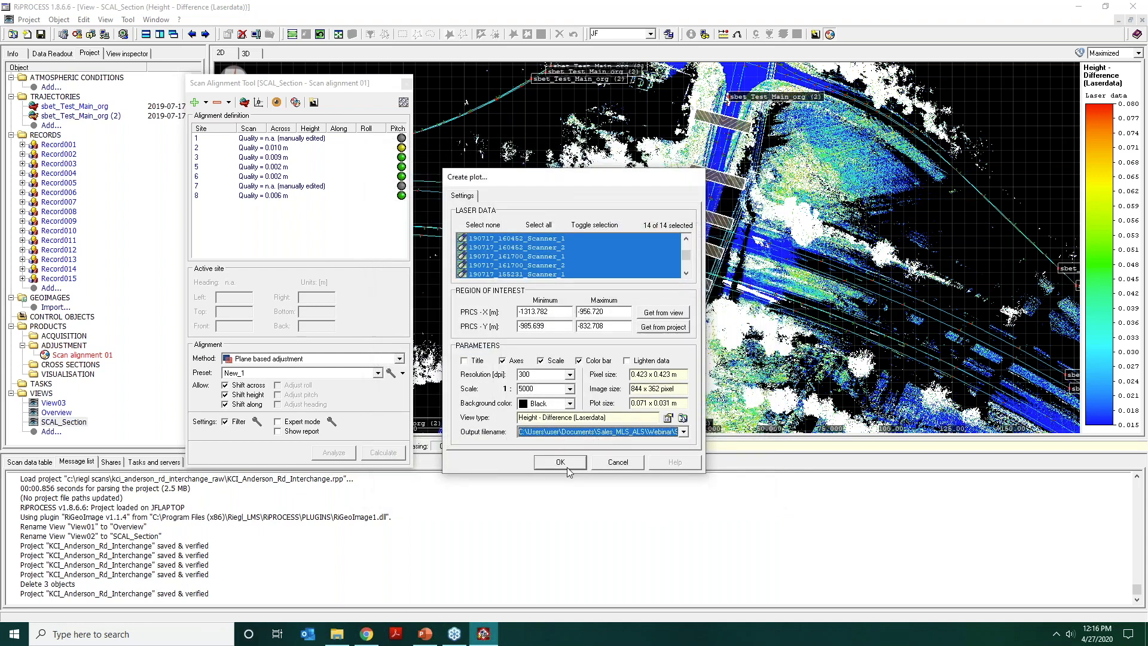
{"action": "left_click", "coordinate": [623, 465]}
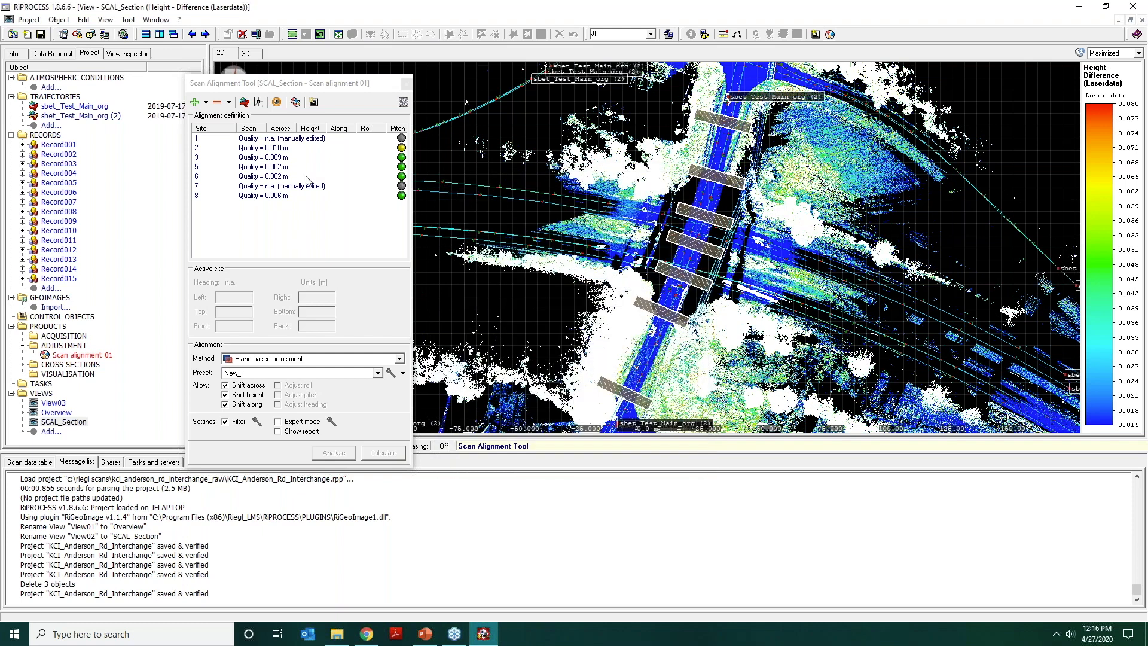
Close the Scan Alignment Tool and the SCAL_Section view, dismiss the error messages and save the project.
{"action": "left_click", "coordinate": [345, 85]}
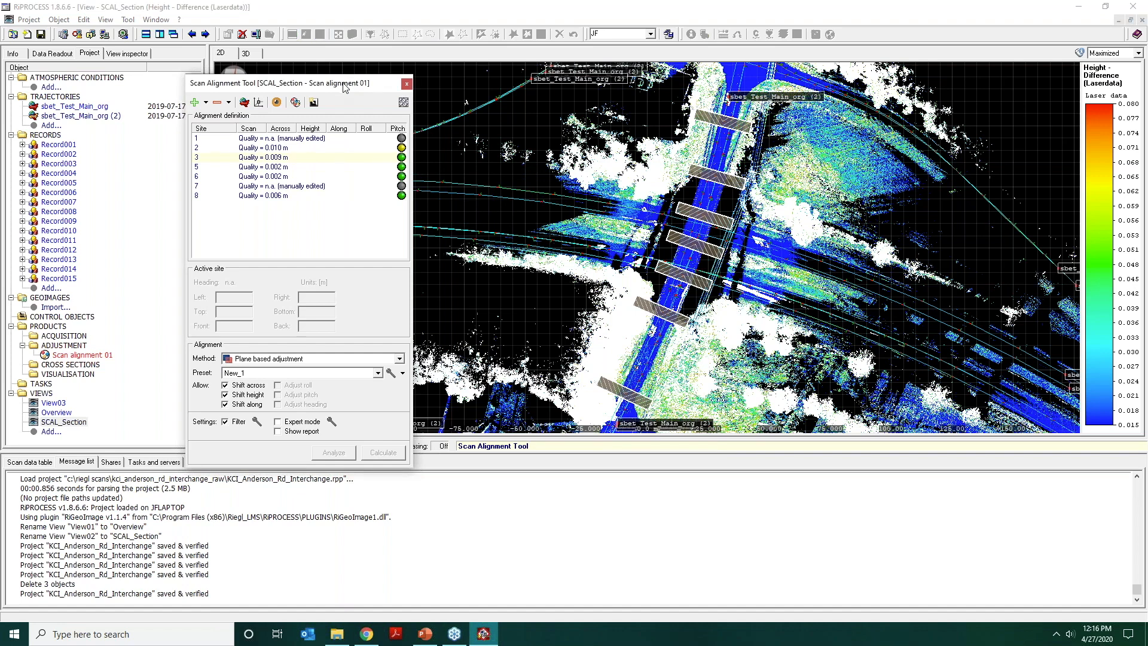
{"action": "left_click", "coordinate": [406, 84]}
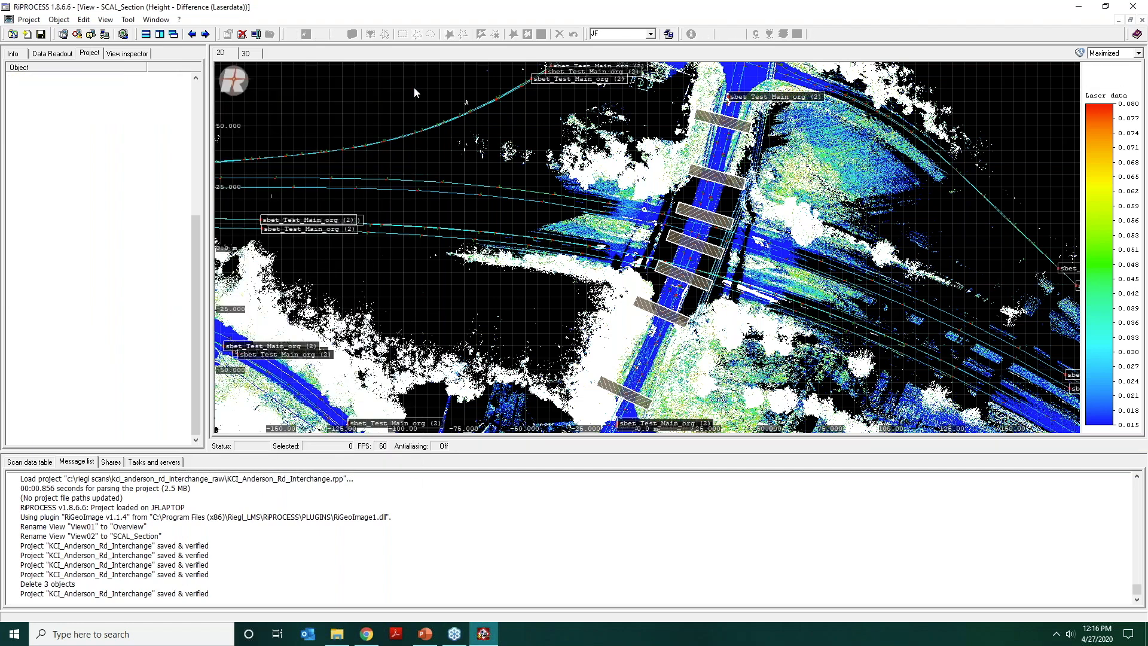
{"action": "left_click", "coordinate": [968, 44]}
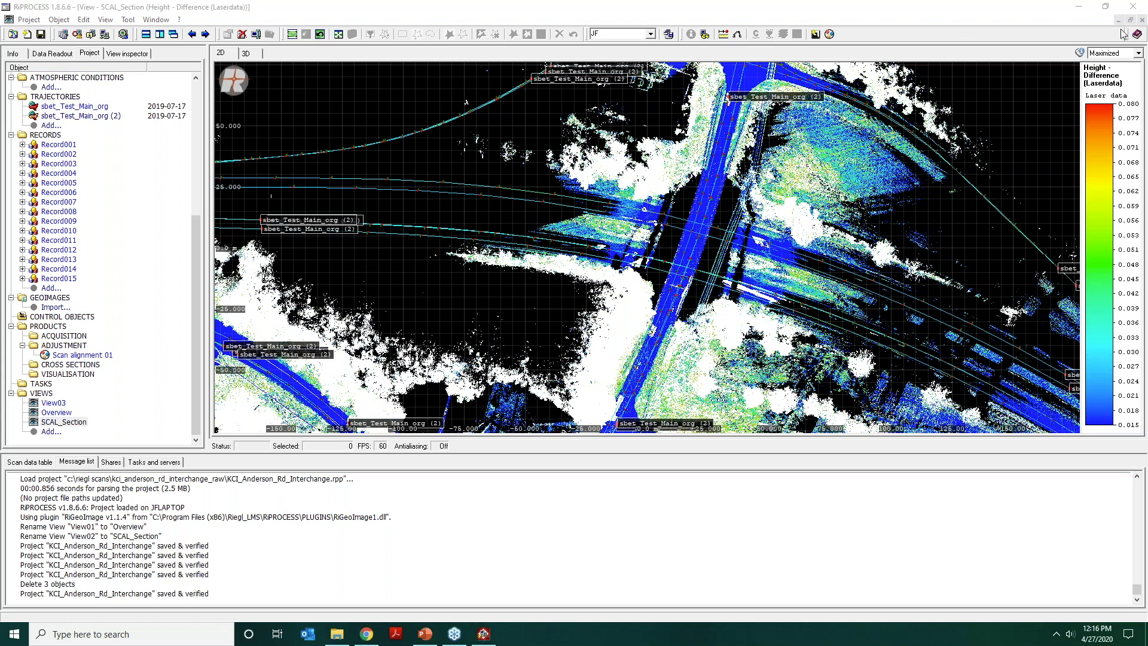
{"action": "left_click", "coordinate": [1143, 20]}
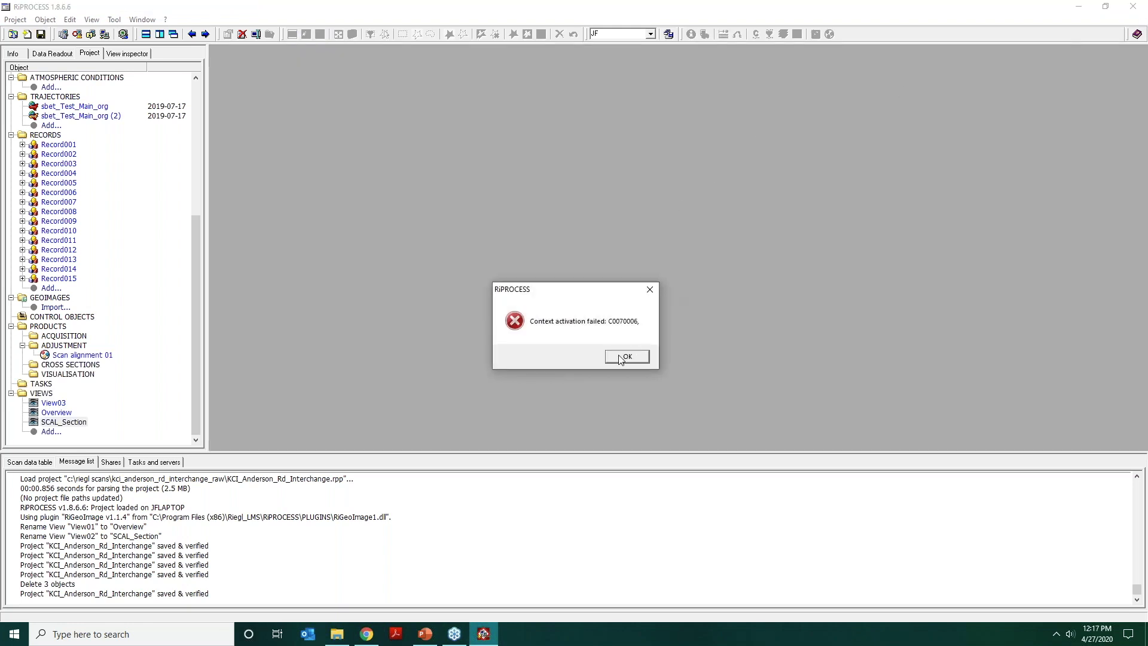
{"action": "left_click", "coordinate": [623, 356]}
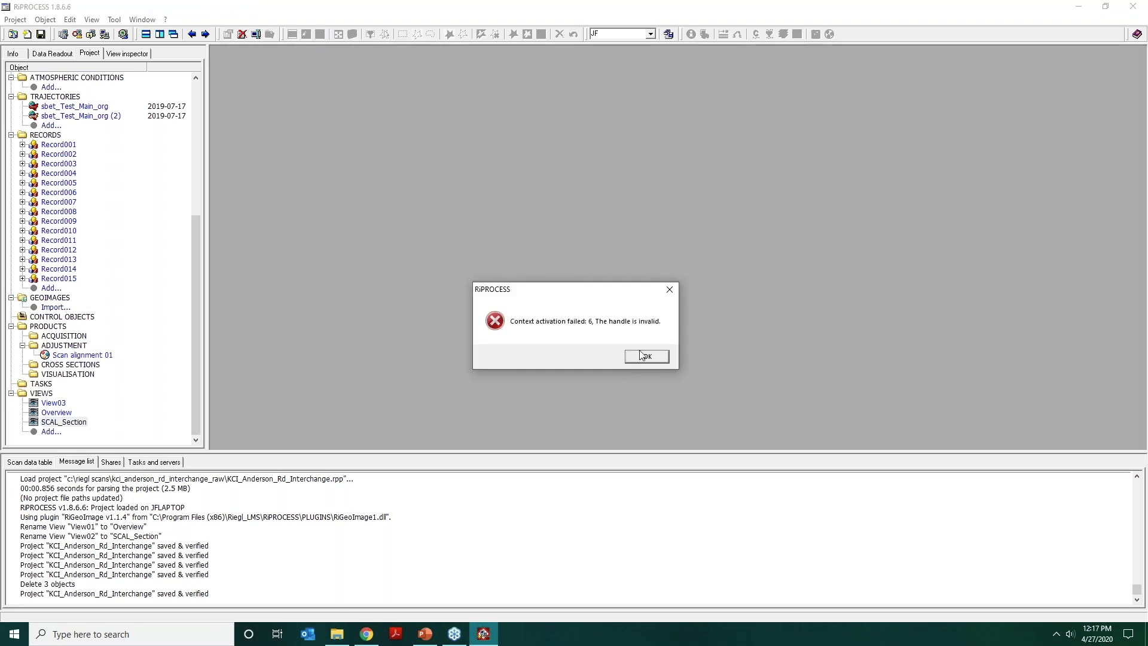
{"action": "left_click", "coordinate": [640, 358]}
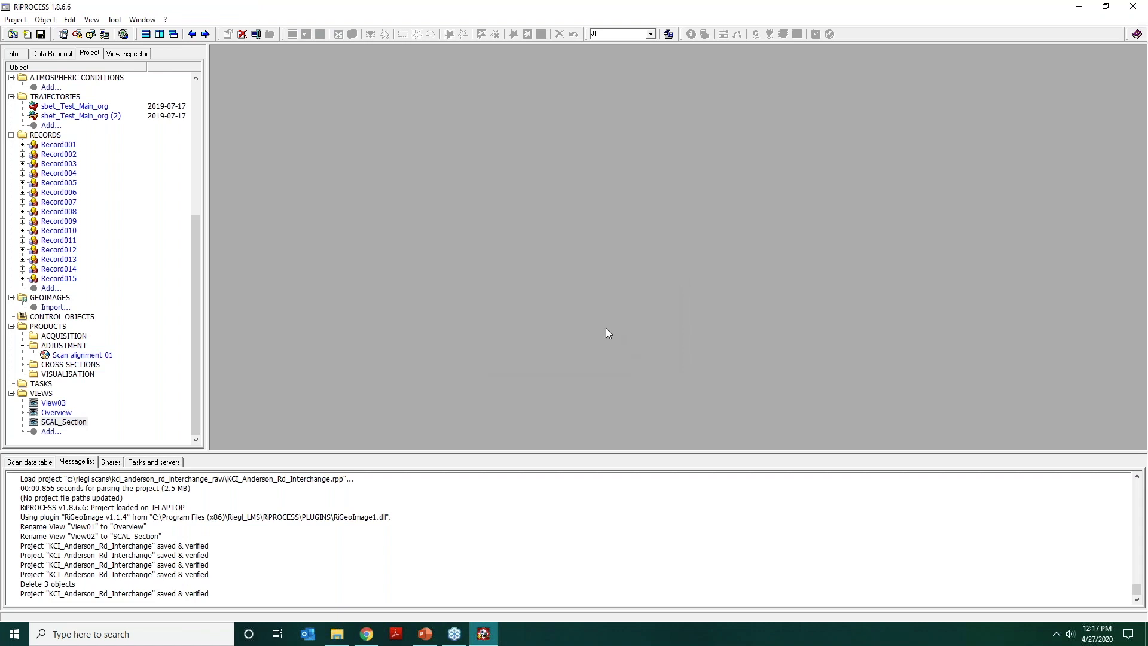
{"action": "left_click", "coordinate": [137, 242]}
{"action": "left_click", "coordinate": [41, 34]}
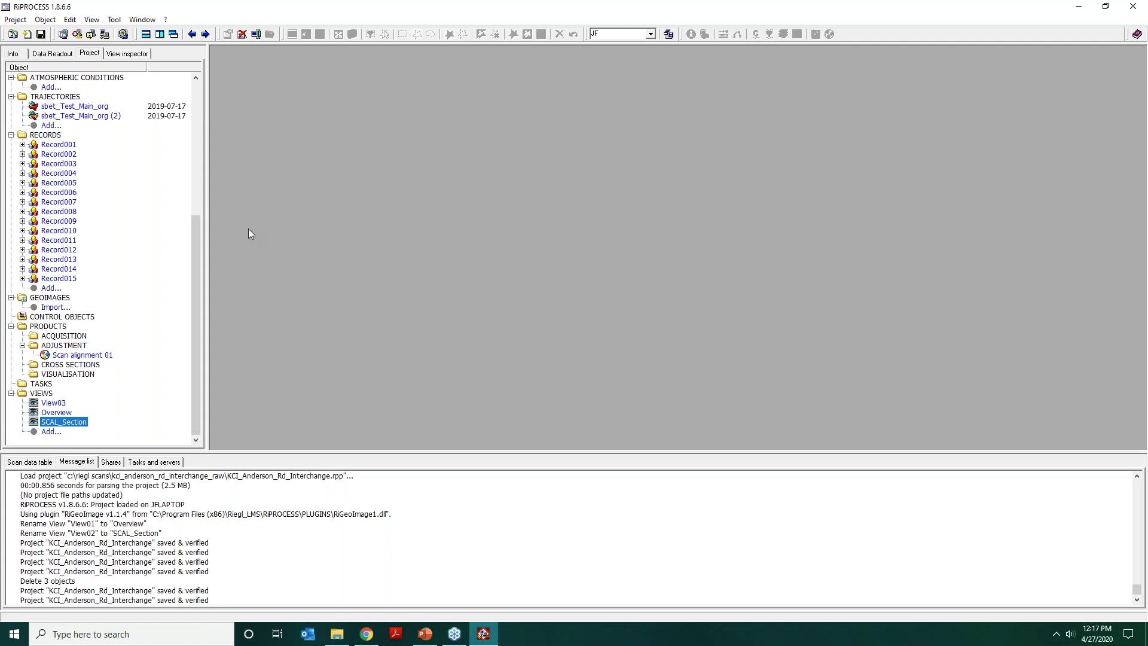
Review the Data Processing Wizard's task selection with Target extraction deactivated, and cancel the wizard.
{"action": "left_click", "coordinate": [113, 20]}
{"action": "left_click", "coordinate": [118, 33]}
{"action": "double_click", "coordinate": [383, 275]}
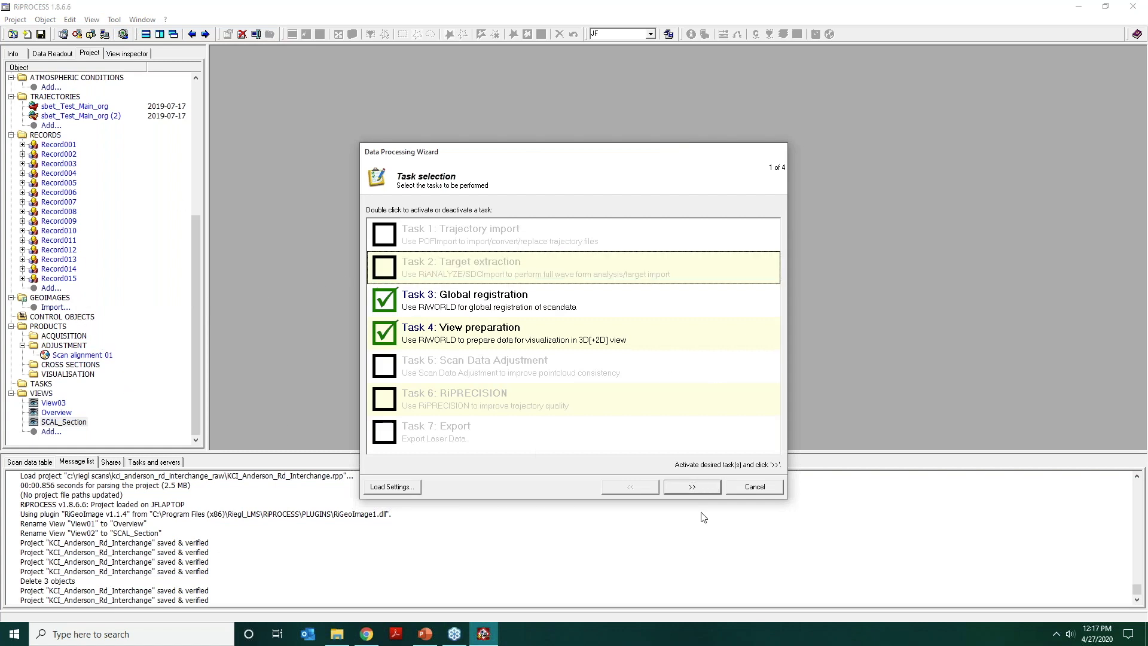
{"action": "left_click", "coordinate": [756, 489]}
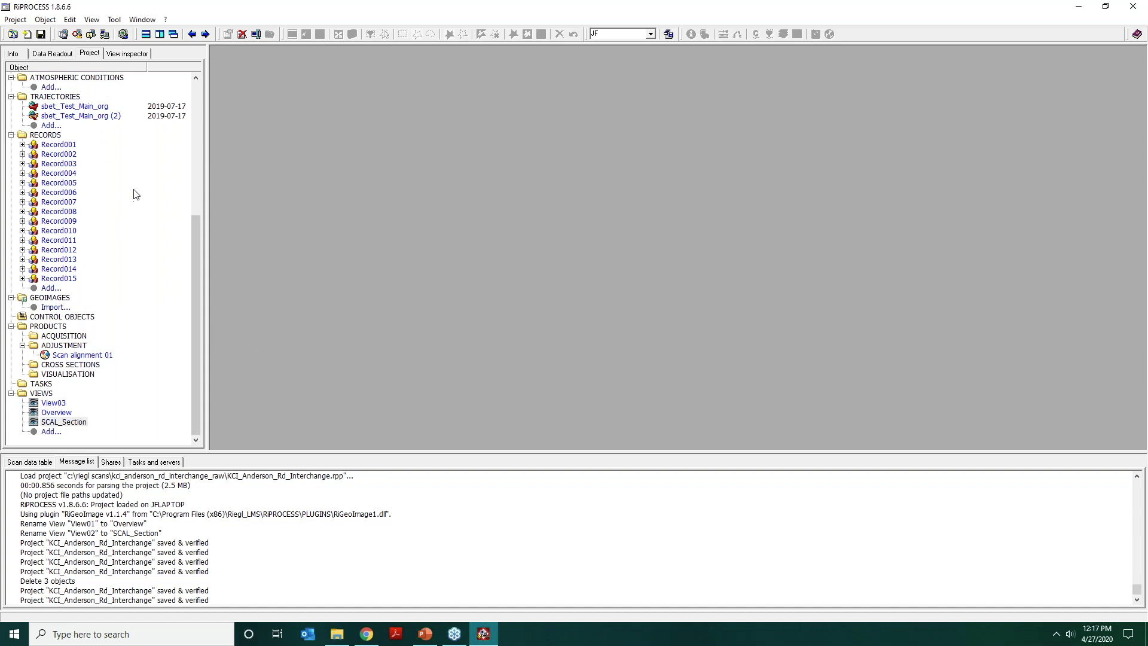
Confirm Scan alignment 01 as the scan alignment table in the correction settings of the trajectory sbet_Test_Main_org (2).
{"action": "left_click", "coordinate": [90, 117]}
{"action": "right_click", "coordinate": [89, 117]}
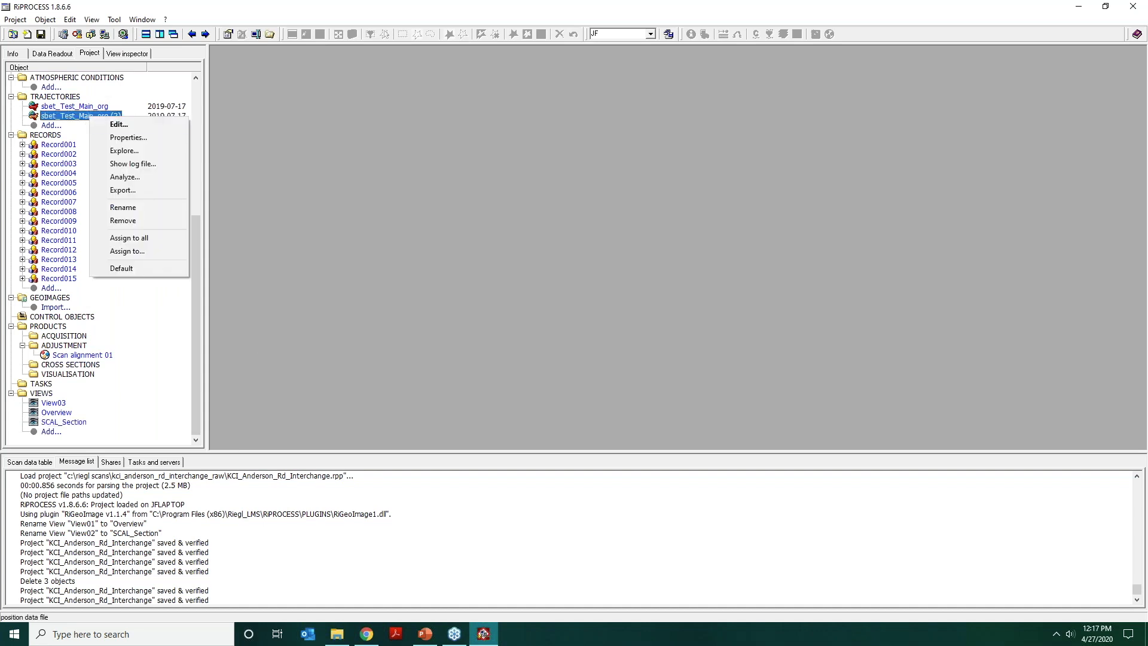
{"action": "left_click", "coordinate": [97, 122]}
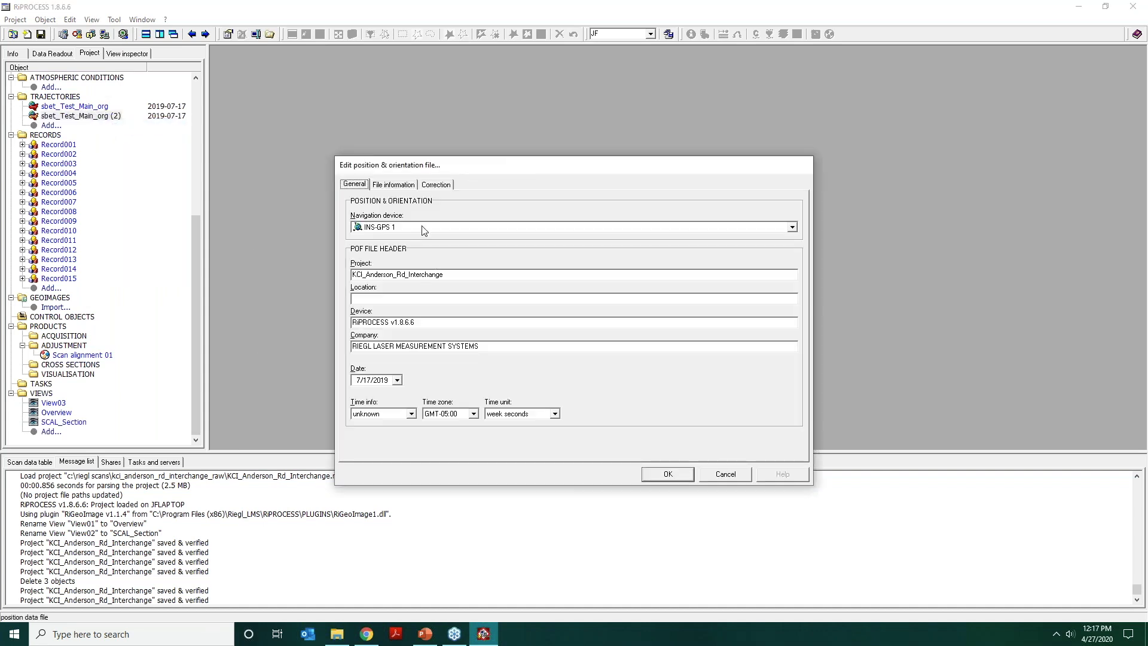
{"action": "left_click", "coordinate": [437, 184]}
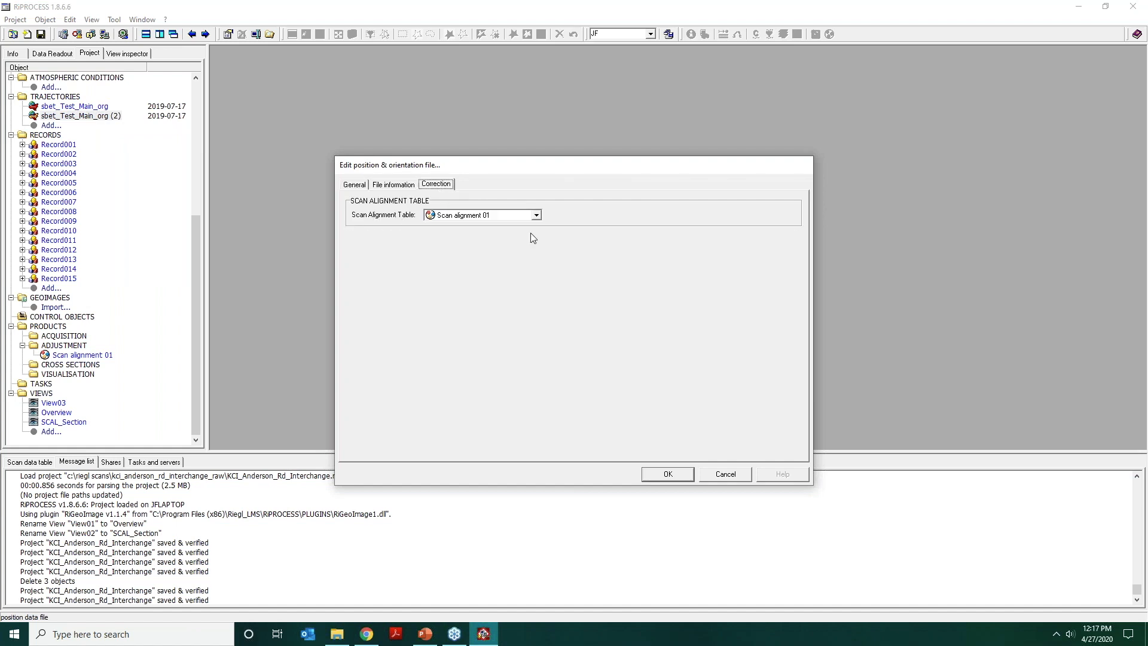
{"action": "left_click", "coordinate": [457, 214]}
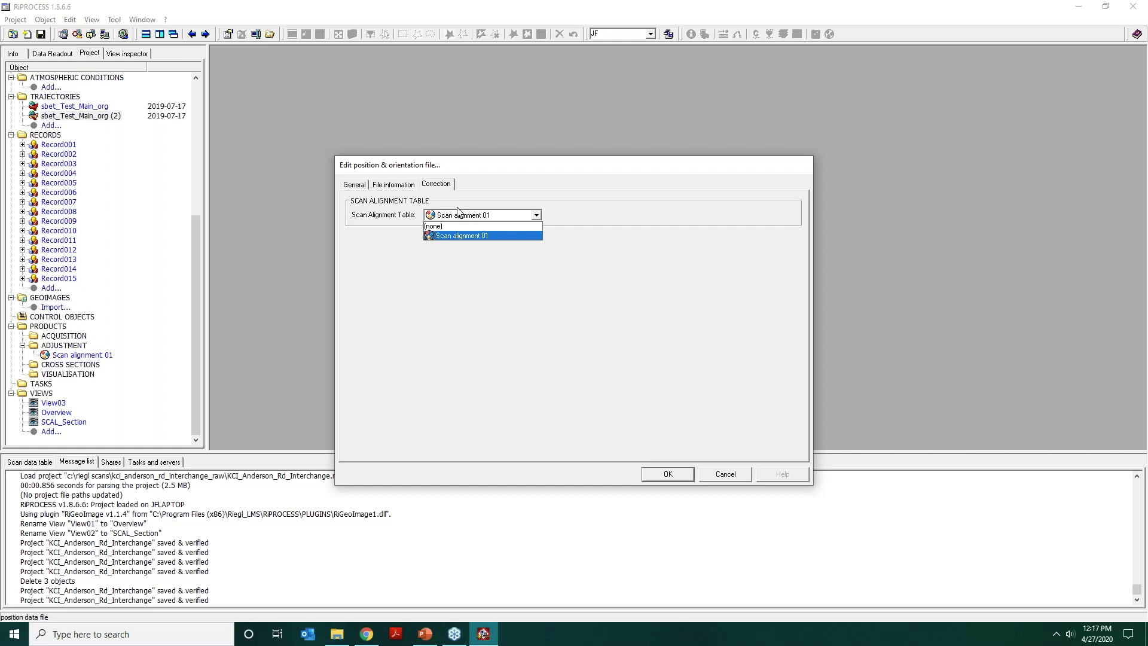
{"action": "left_click", "coordinate": [487, 193]}
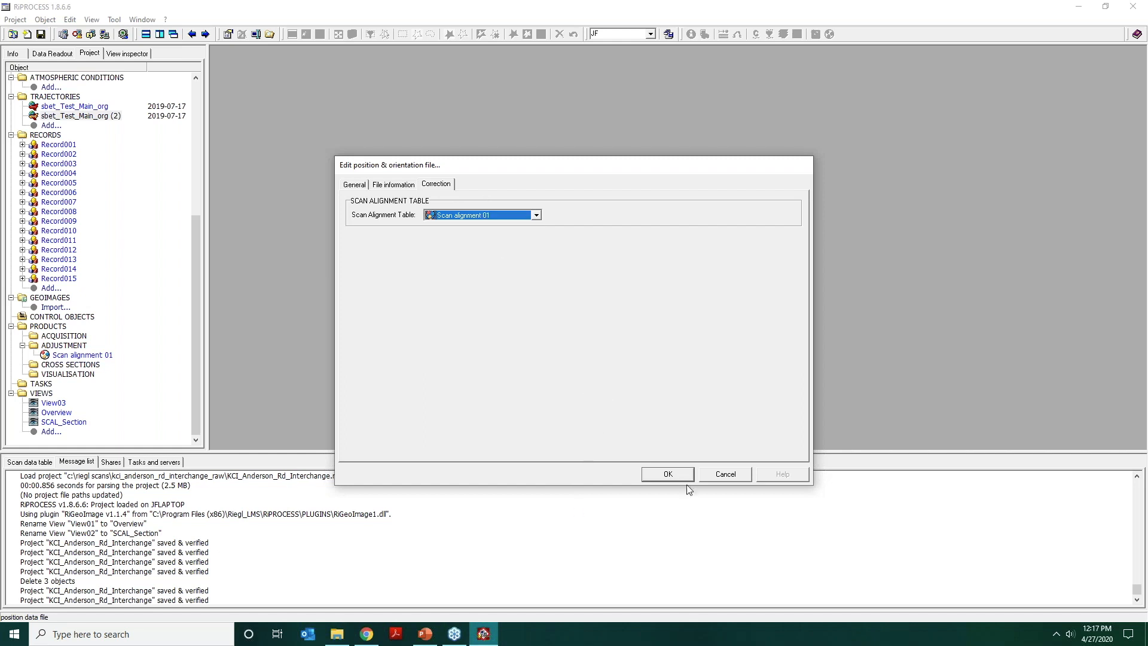
{"action": "left_click", "coordinate": [668, 475]}
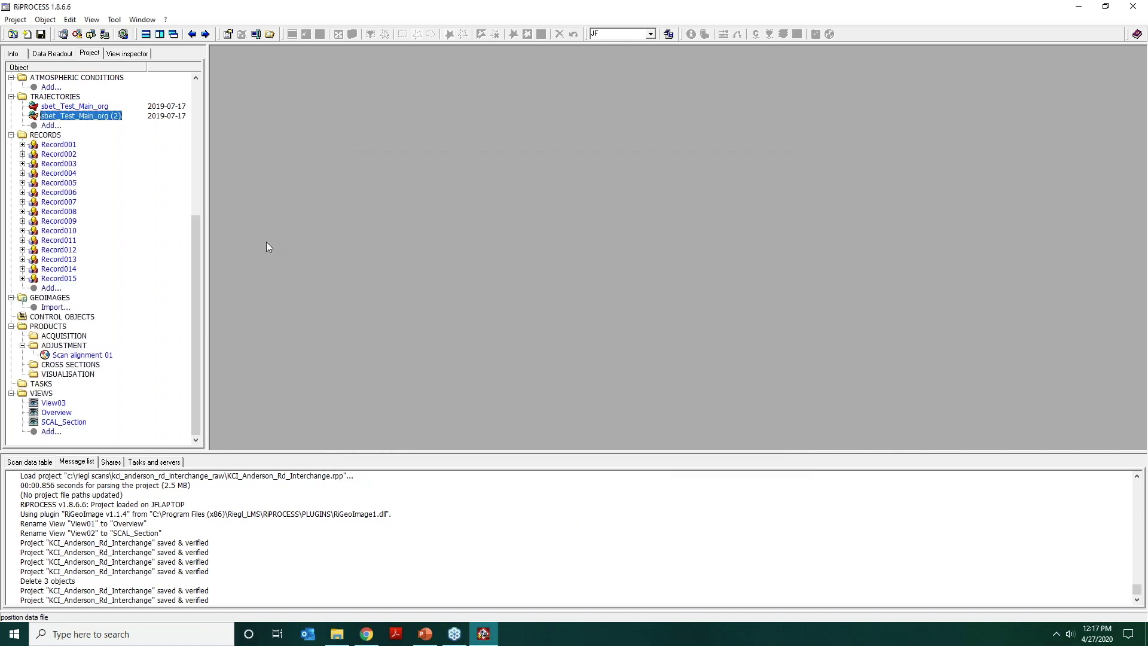
Expand Record004's 190717_154711_Scanner_2 and select the last data item beneath it.
{"action": "left_click", "coordinate": [35, 173]}
{"action": "left_click", "coordinate": [23, 172]}
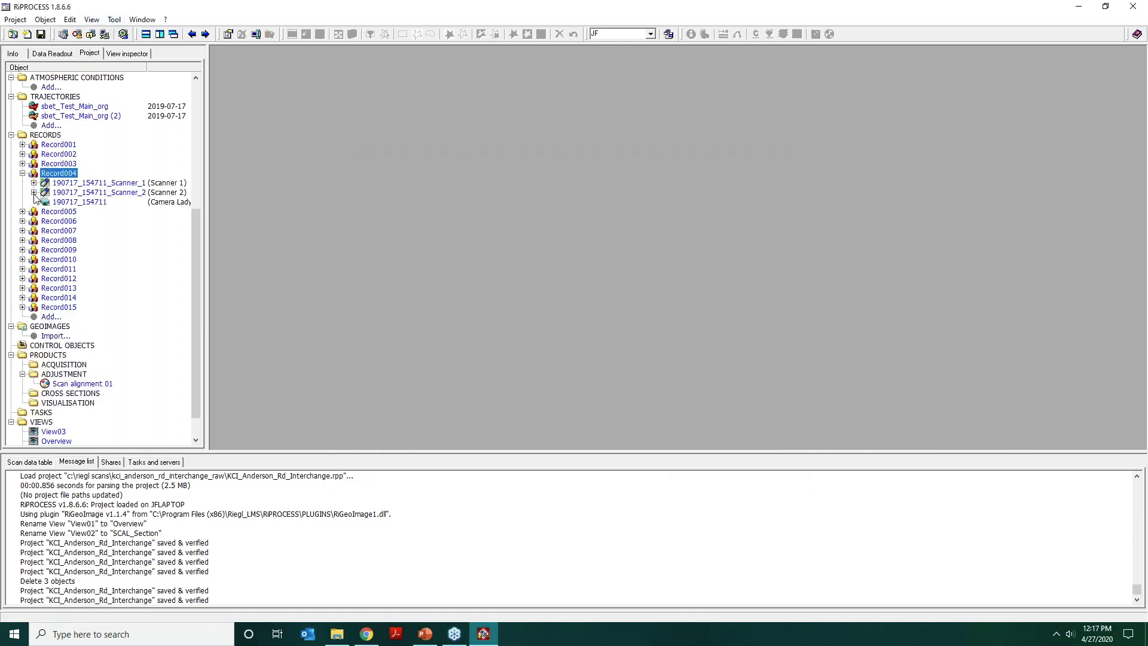
{"action": "left_click", "coordinate": [34, 192]}
{"action": "left_click", "coordinate": [105, 240]}
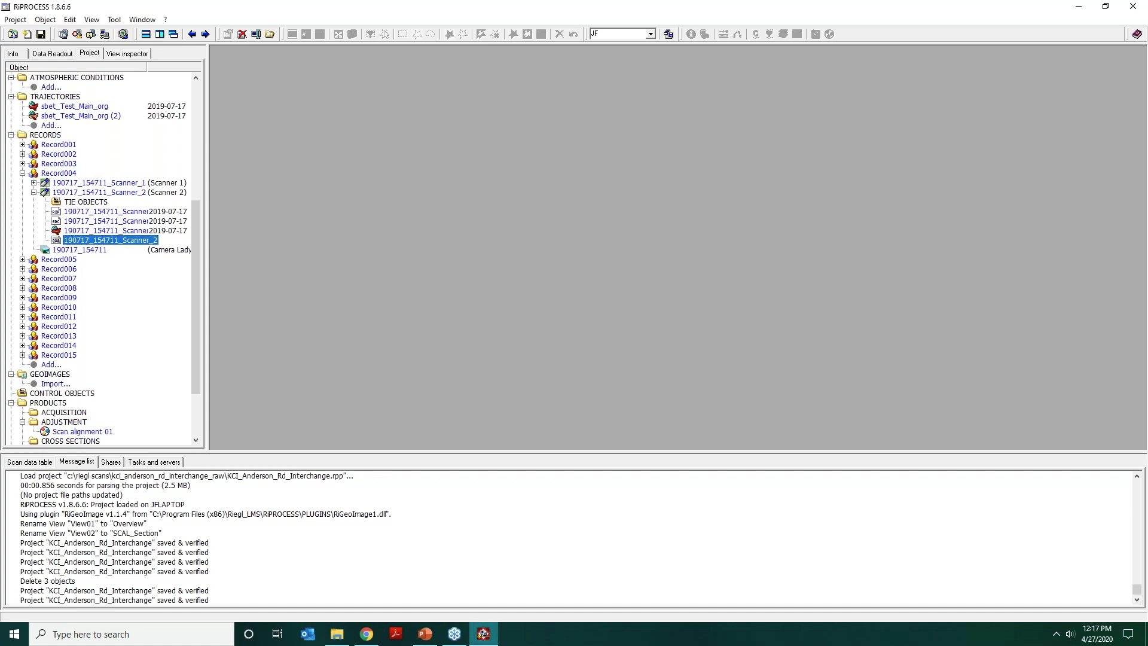
Collapse Record004, open the Data Processing Wizard, deactivate Target extraction and advance to the Schedule & output page.
{"action": "left_click", "coordinate": [33, 192]}
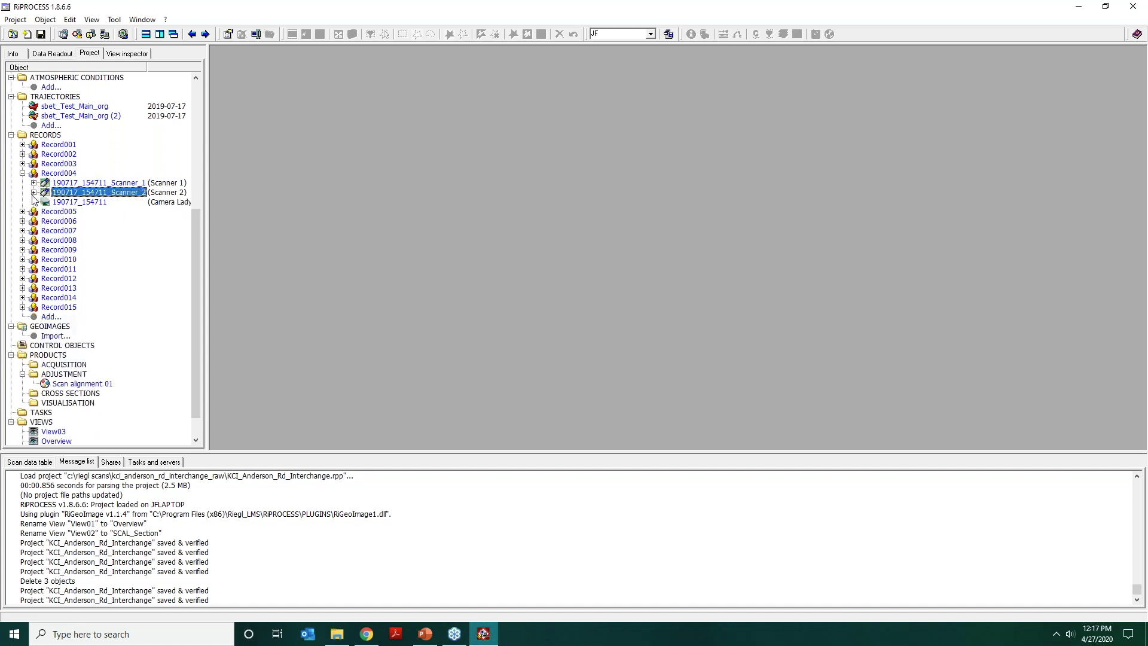
{"action": "left_click", "coordinate": [22, 173]}
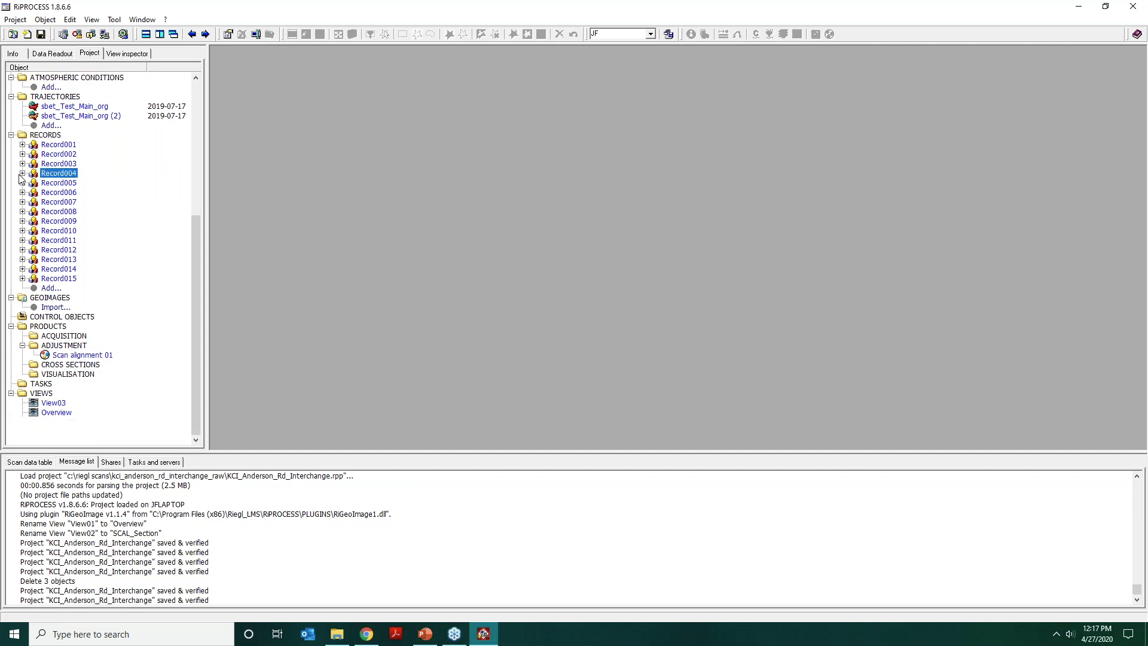
{"action": "left_click", "coordinate": [114, 19]}
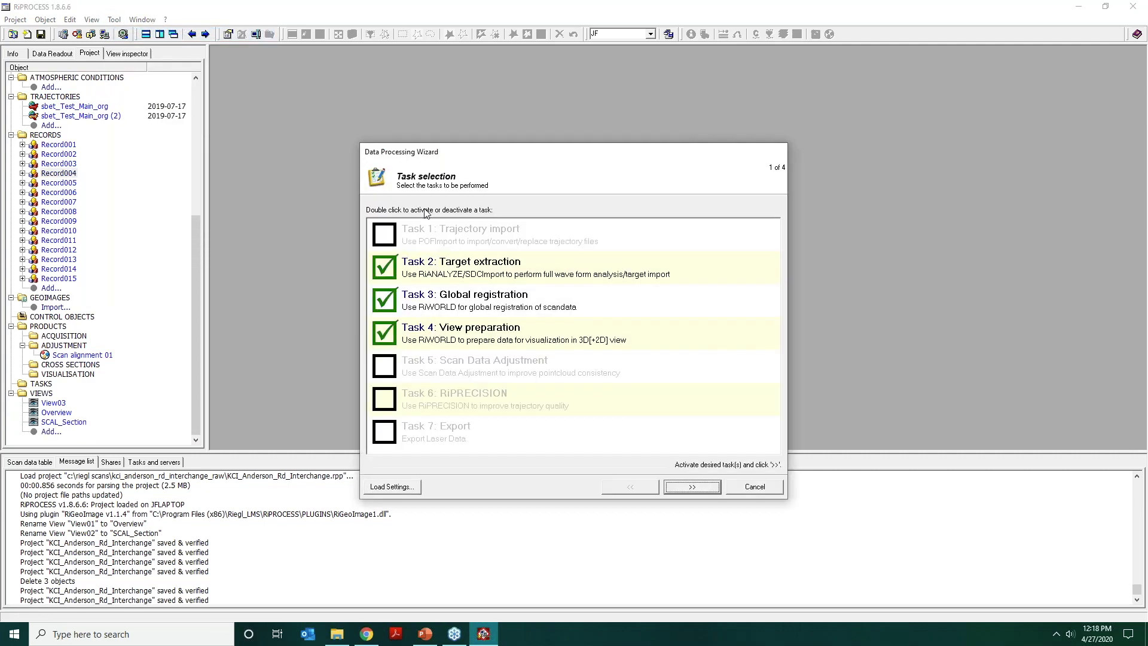
{"action": "double_click", "coordinate": [380, 267]}
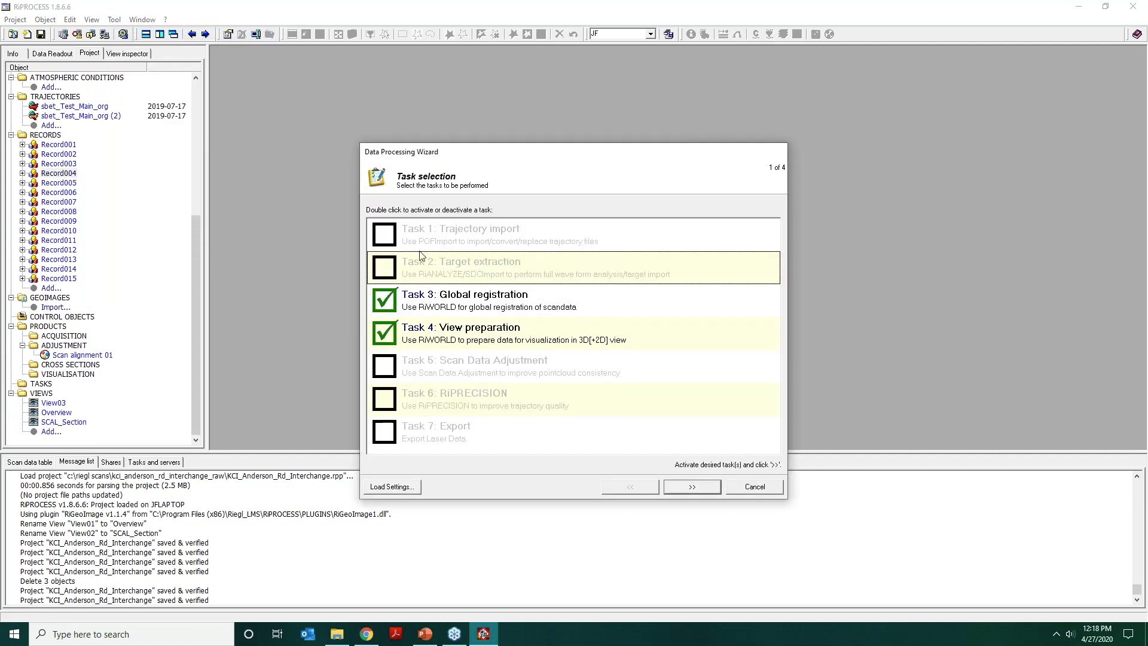
{"action": "left_click", "coordinate": [684, 489]}
{"action": "left_click", "coordinate": [684, 489]}
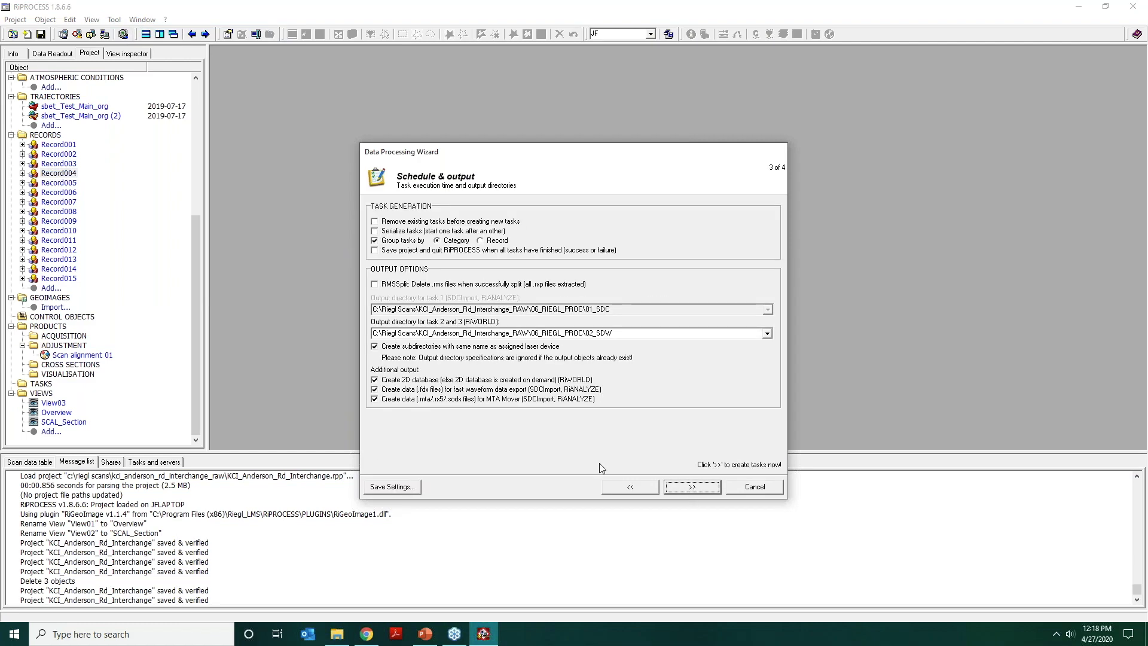
Disable the additional .fdx waveform export and MTA Mover data outputs, with Create 2D database enabled for RiWORLD.
{"action": "left_click", "coordinate": [373, 399]}
{"action": "left_click", "coordinate": [374, 380]}
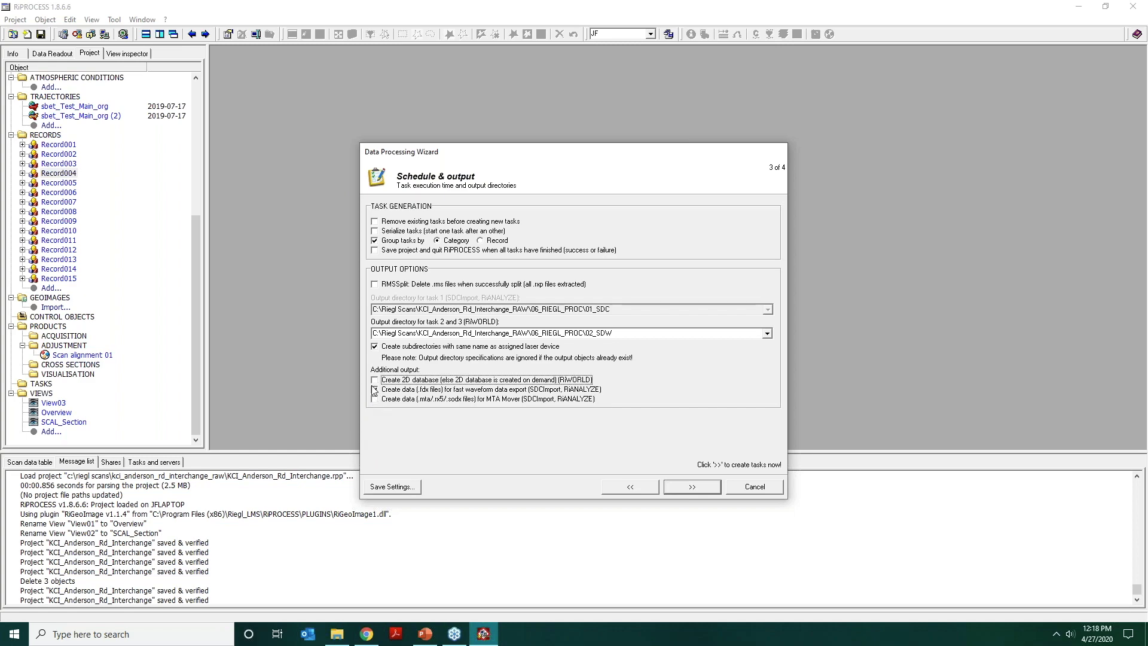
{"action": "left_click", "coordinate": [373, 389]}
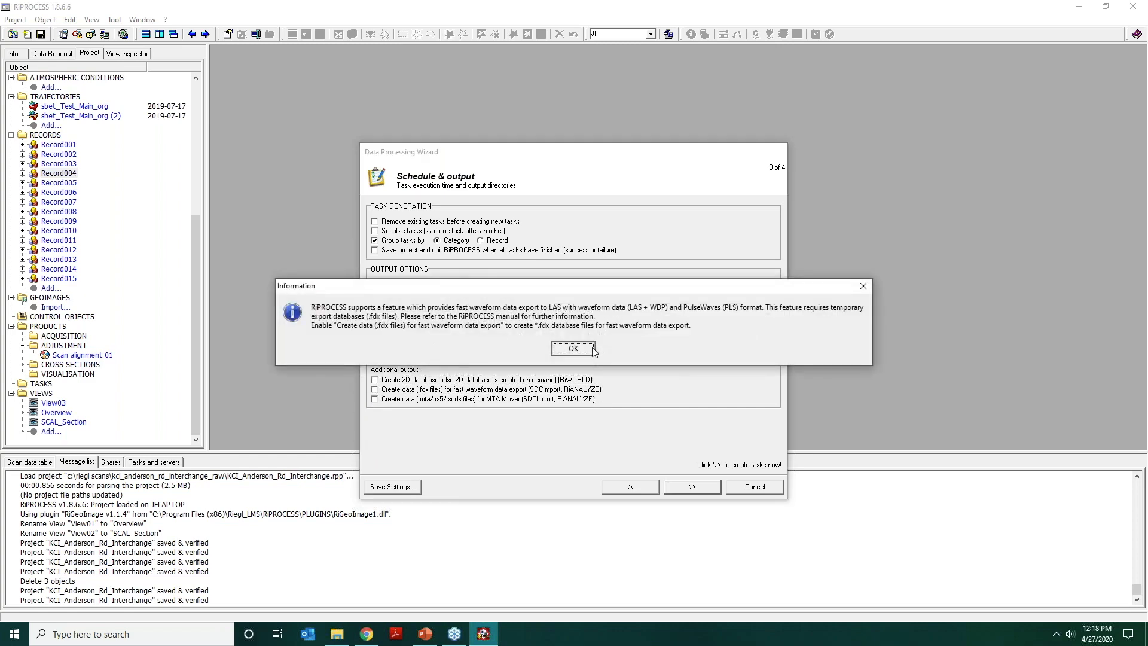
{"action": "left_click", "coordinate": [573, 348]}
{"action": "left_click", "coordinate": [375, 380]}
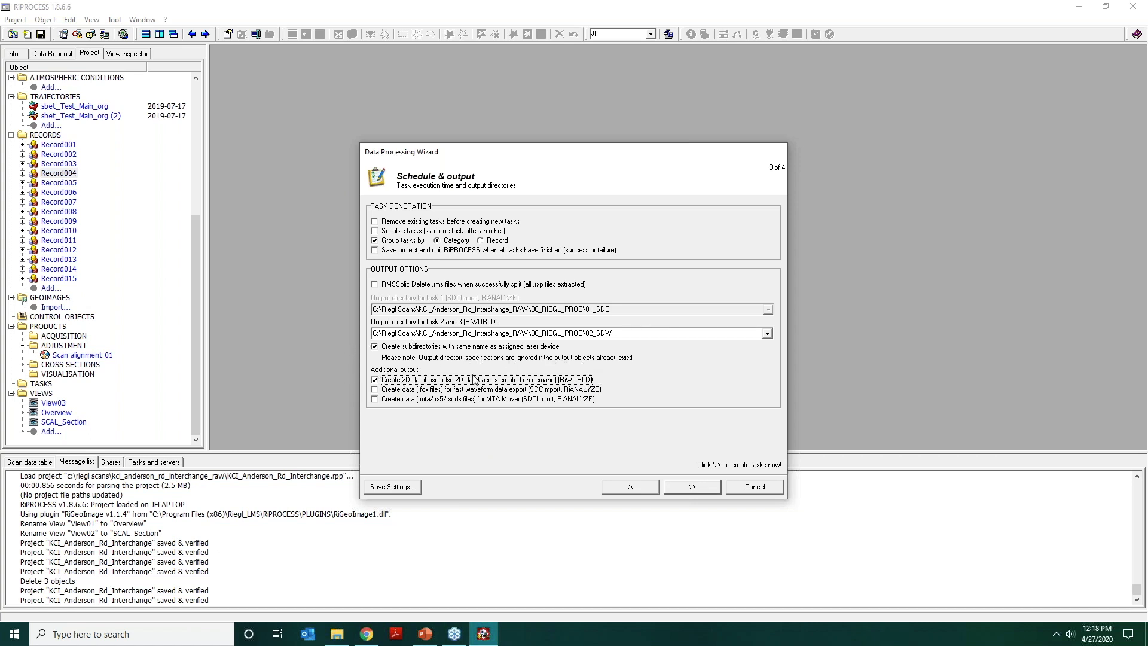
Create the RiWORLD tasks for all records, start processing and collapse the task group in the project tree.
{"action": "left_click", "coordinate": [692, 487]}
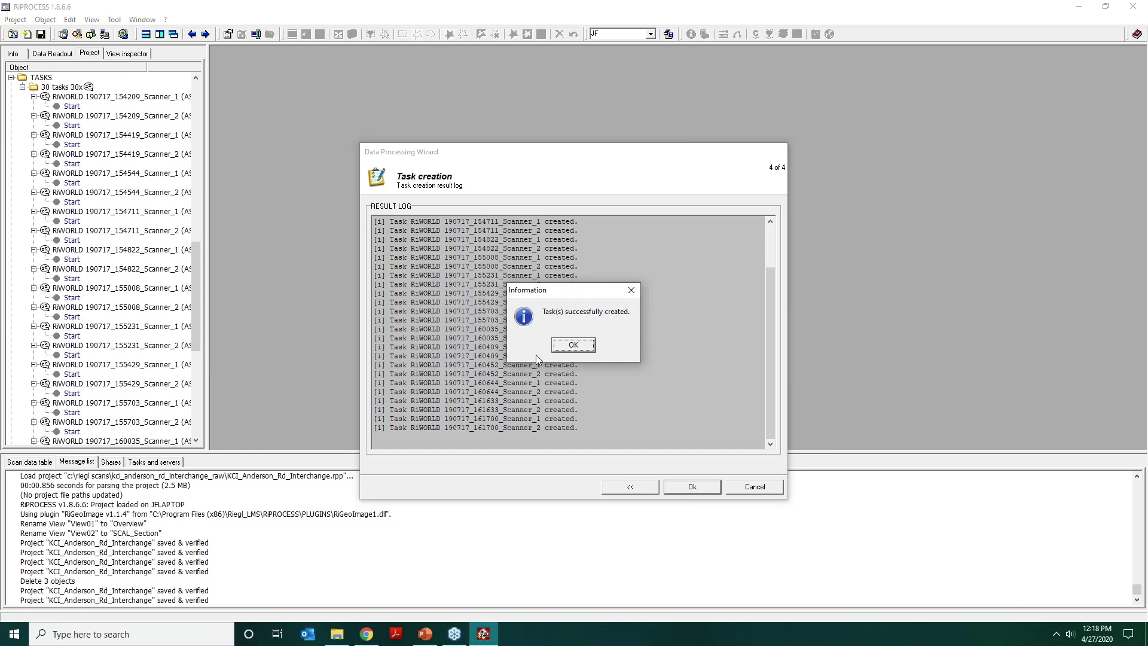
{"action": "left_click", "coordinate": [572, 346]}
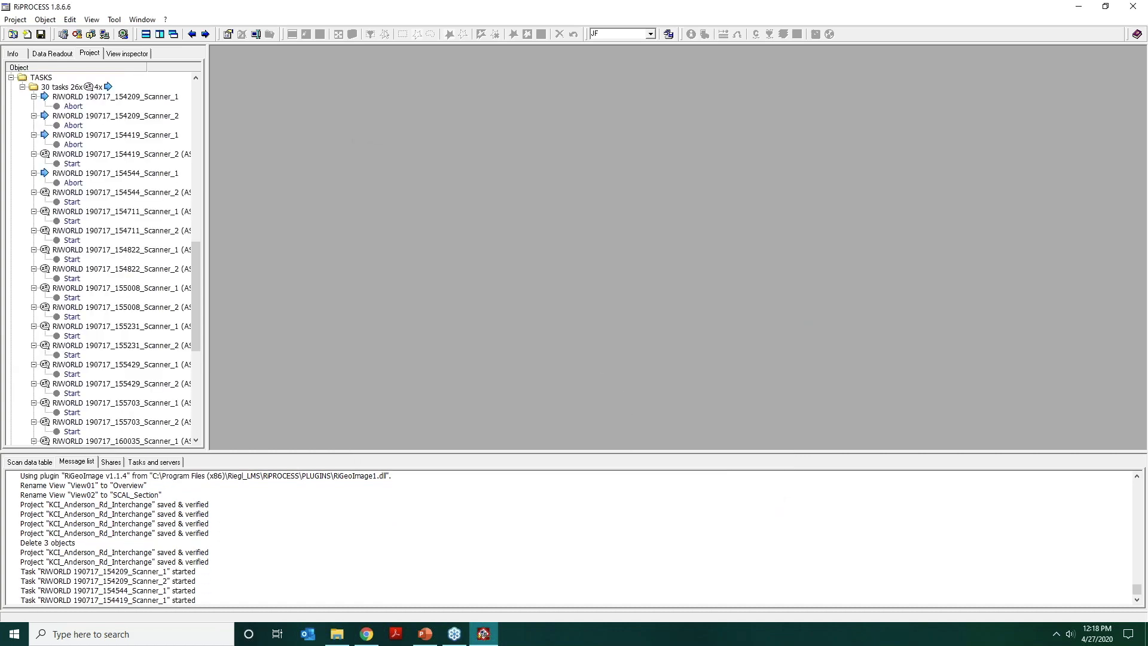
{"action": "left_click", "coordinate": [22, 88]}
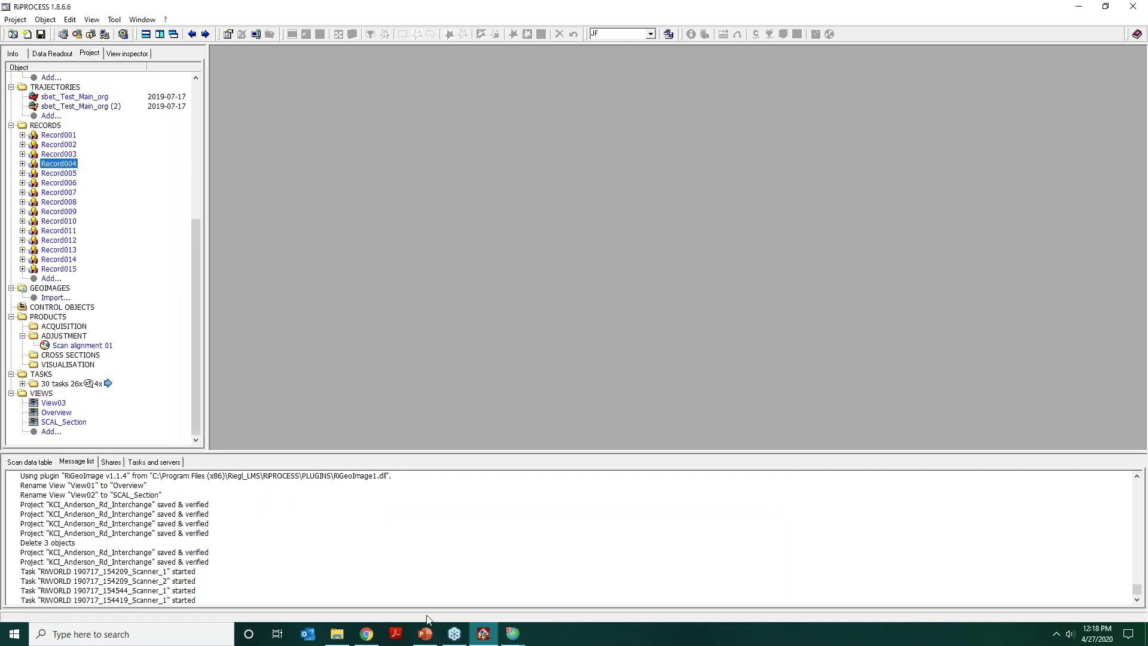
Switch to Chrome, maximize the RiPRECISION Report and examine its statistics and plots of position and orientation corrections to the trajectory.
{"action": "left_click", "coordinate": [340, 638]}
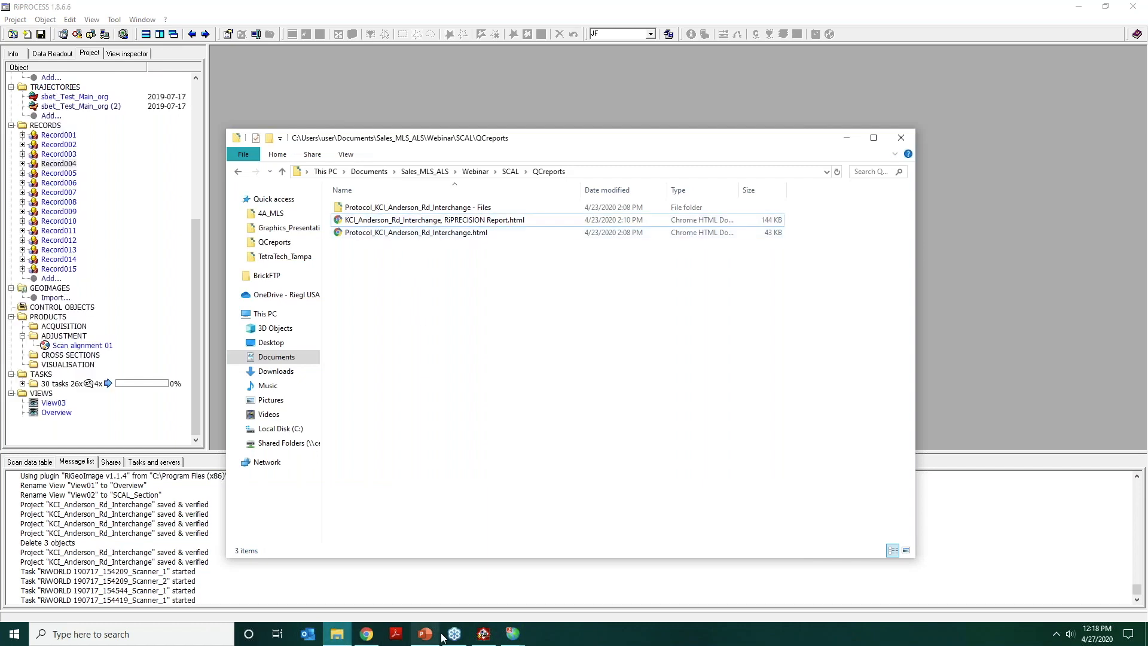
{"action": "left_click", "coordinate": [366, 635]}
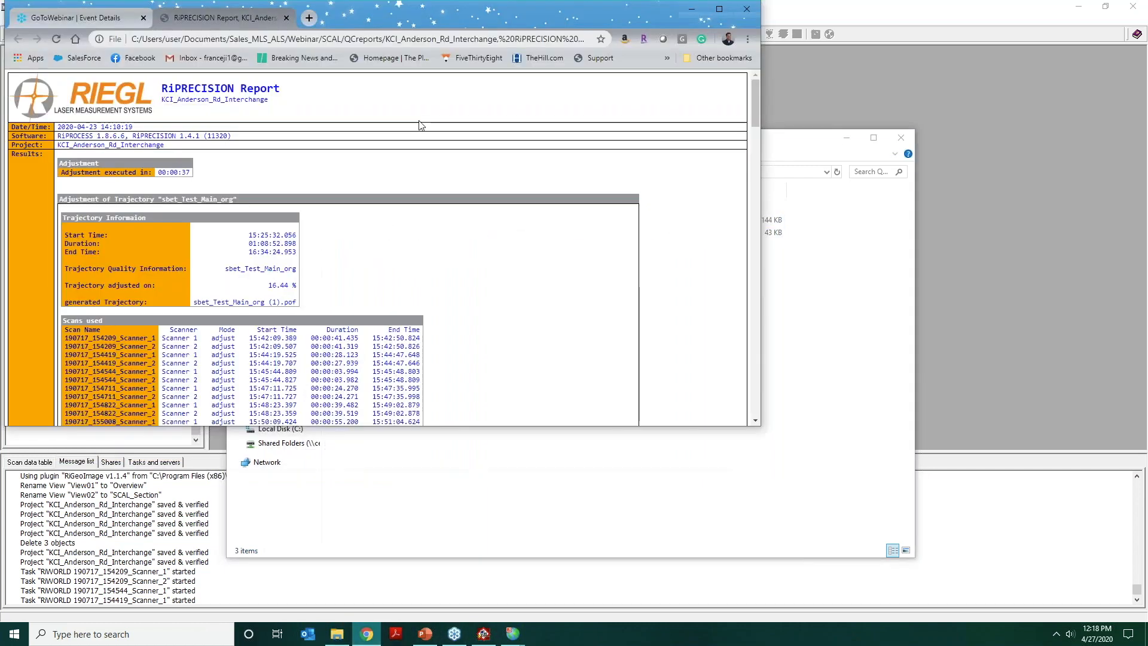
{"action": "double_click", "coordinate": [448, 8]}
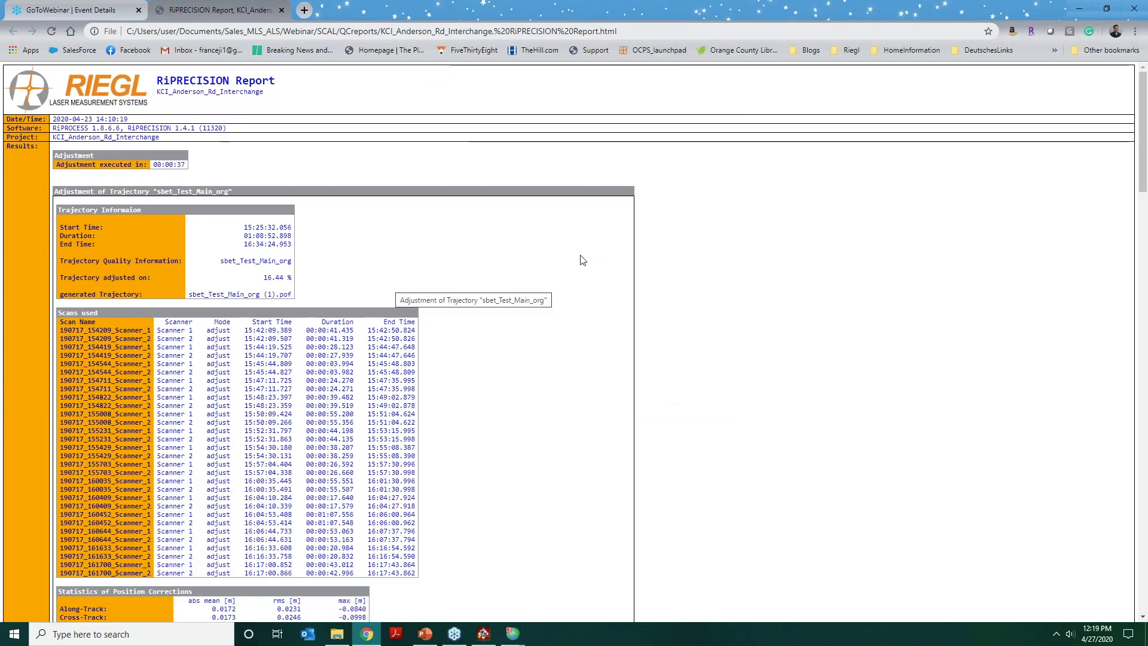
{"action": "scroll", "coordinate": [583, 258], "scroll_direction": "down", "scroll_amount": 2}
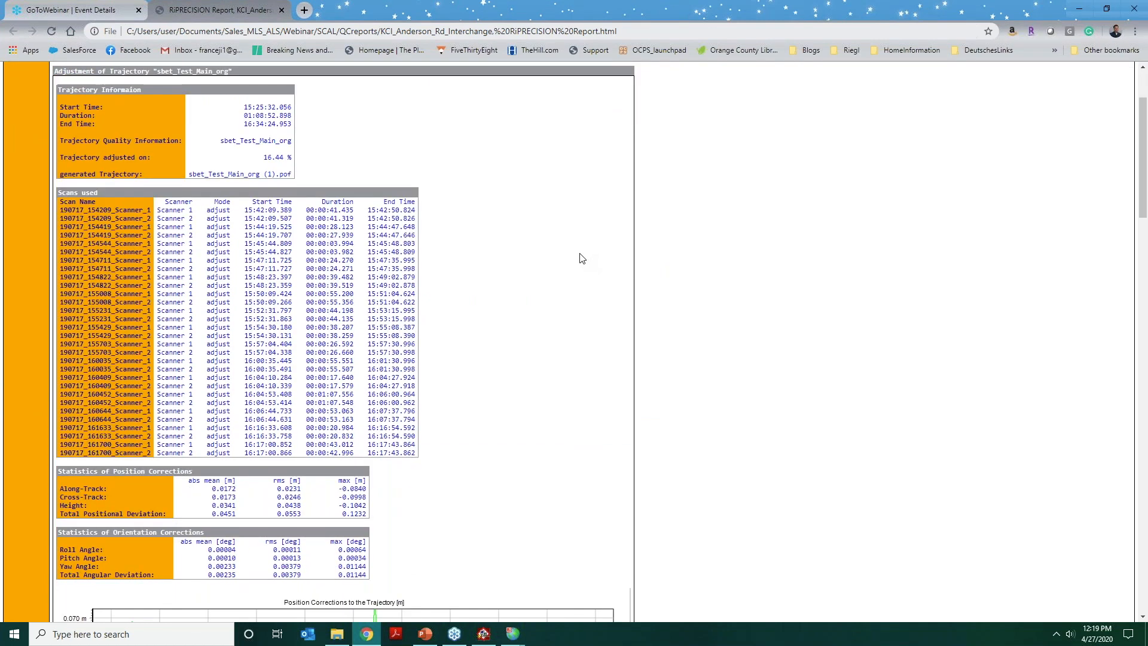
{"action": "scroll", "coordinate": [581, 256], "scroll_direction": "down", "scroll_amount": 2}
{"action": "scroll", "coordinate": [577, 247], "scroll_direction": "down", "scroll_amount": 1}
{"action": "scroll", "coordinate": [577, 247], "scroll_direction": "down", "scroll_amount": 3}
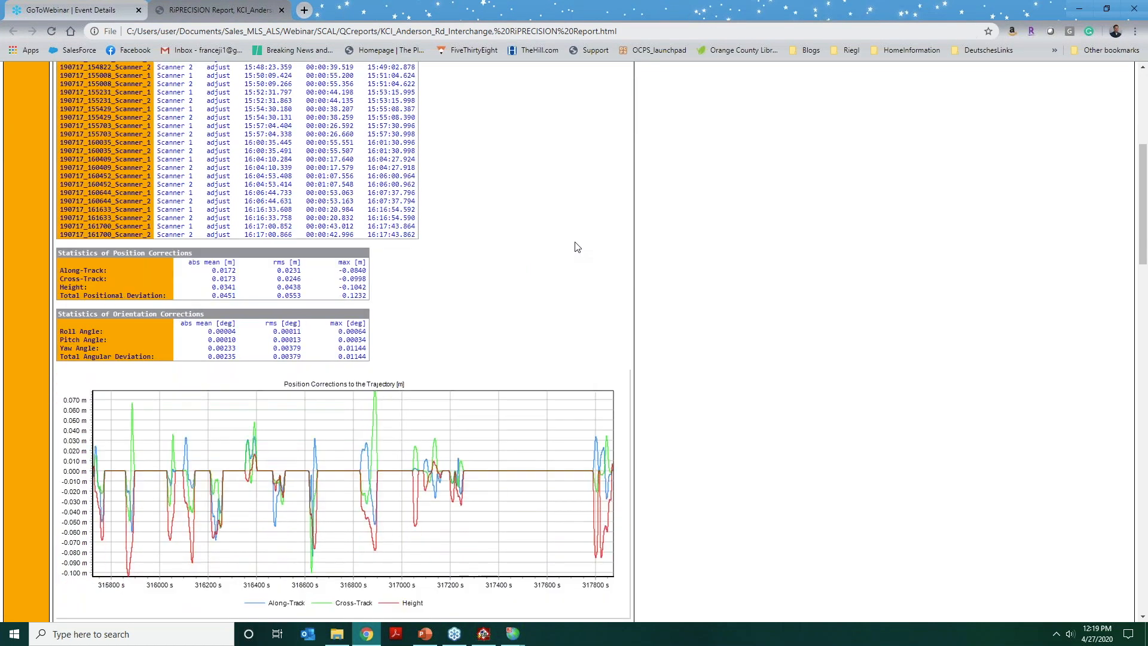
{"action": "scroll", "coordinate": [491, 231], "scroll_direction": "down", "scroll_amount": 2}
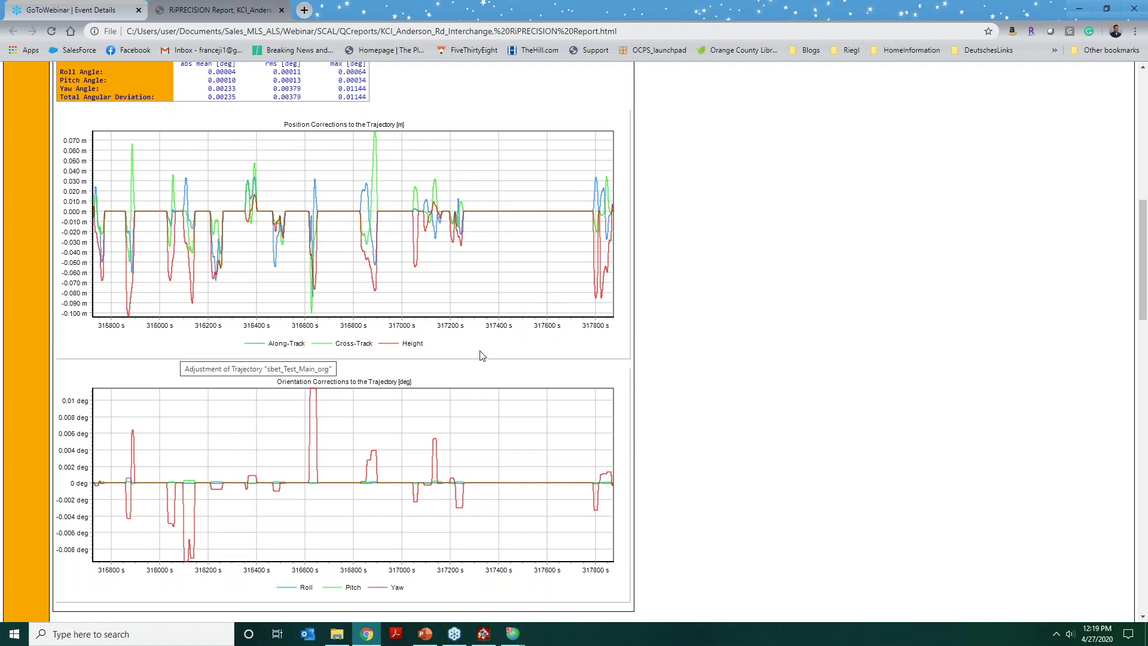
{"action": "scroll", "coordinate": [483, 356], "scroll_direction": "down", "scroll_amount": 1}
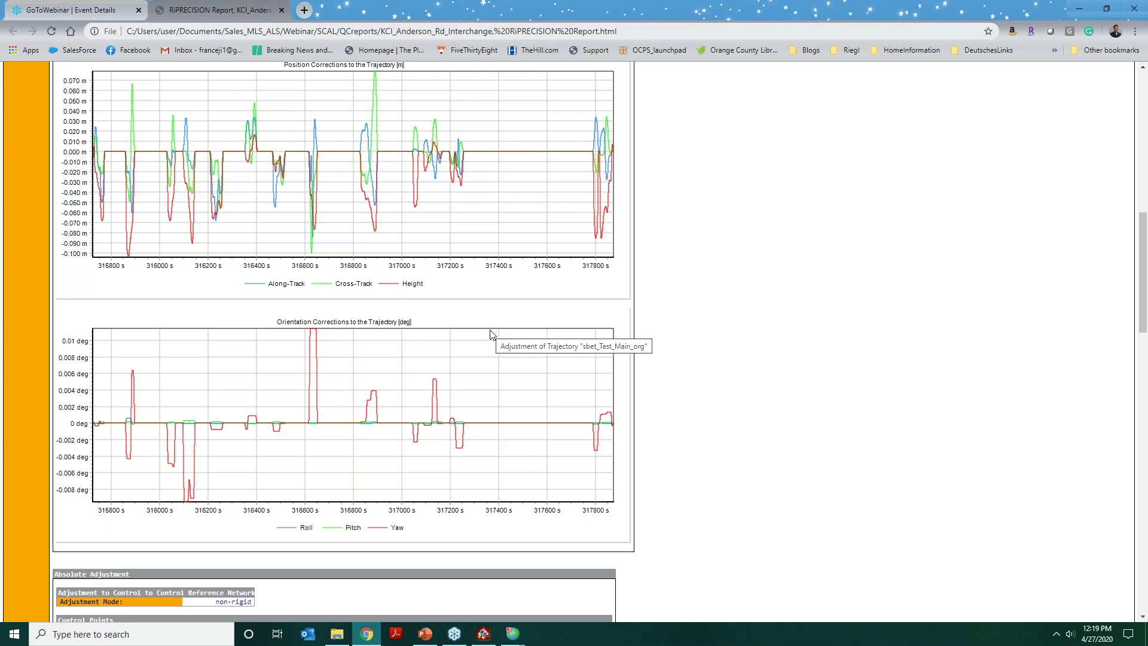
{"action": "scroll", "coordinate": [490, 334], "scroll_direction": "down", "scroll_amount": 1}
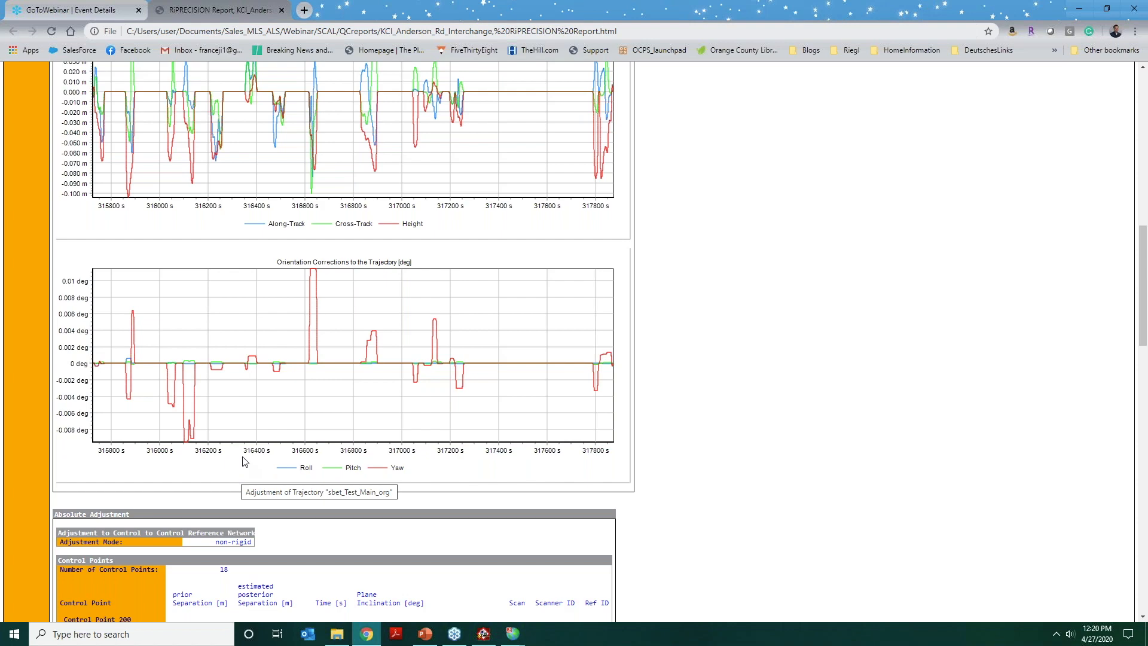
Examine the prior and posterior separations of the control points under Absolute Adjustment, including the first two tie points of Control Point 205.
{"action": "scroll", "coordinate": [243, 466], "scroll_direction": "down", "scroll_amount": 5}
{"action": "scroll", "coordinate": [208, 430], "scroll_direction": "down", "scroll_amount": 2}
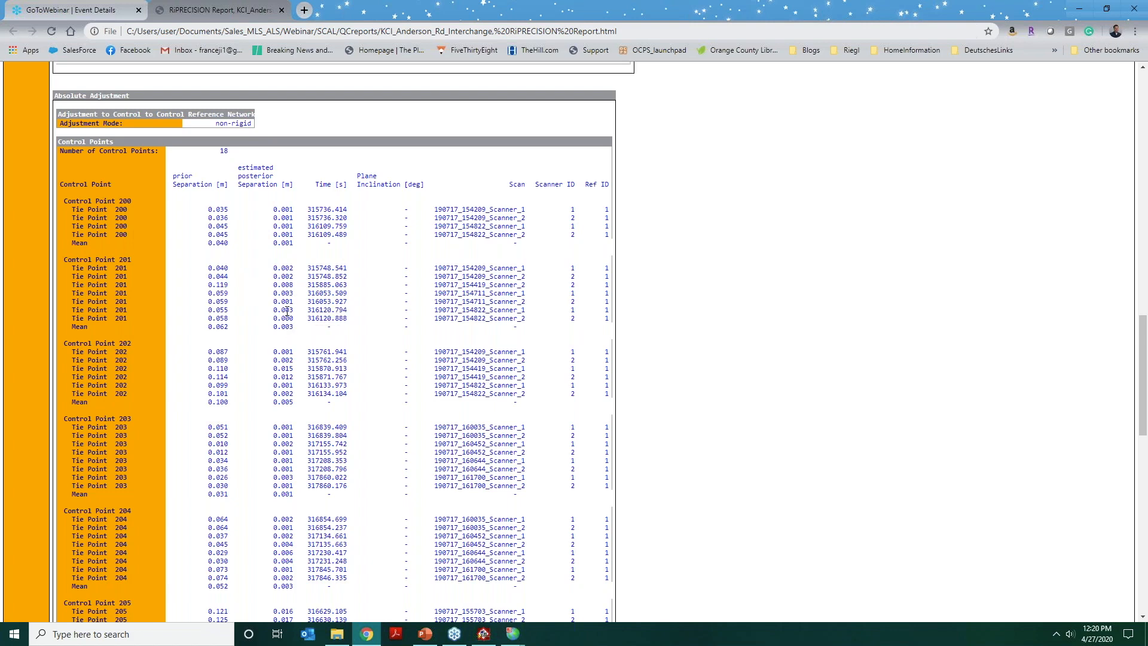
{"action": "scroll", "coordinate": [286, 314], "scroll_direction": "down", "scroll_amount": 1}
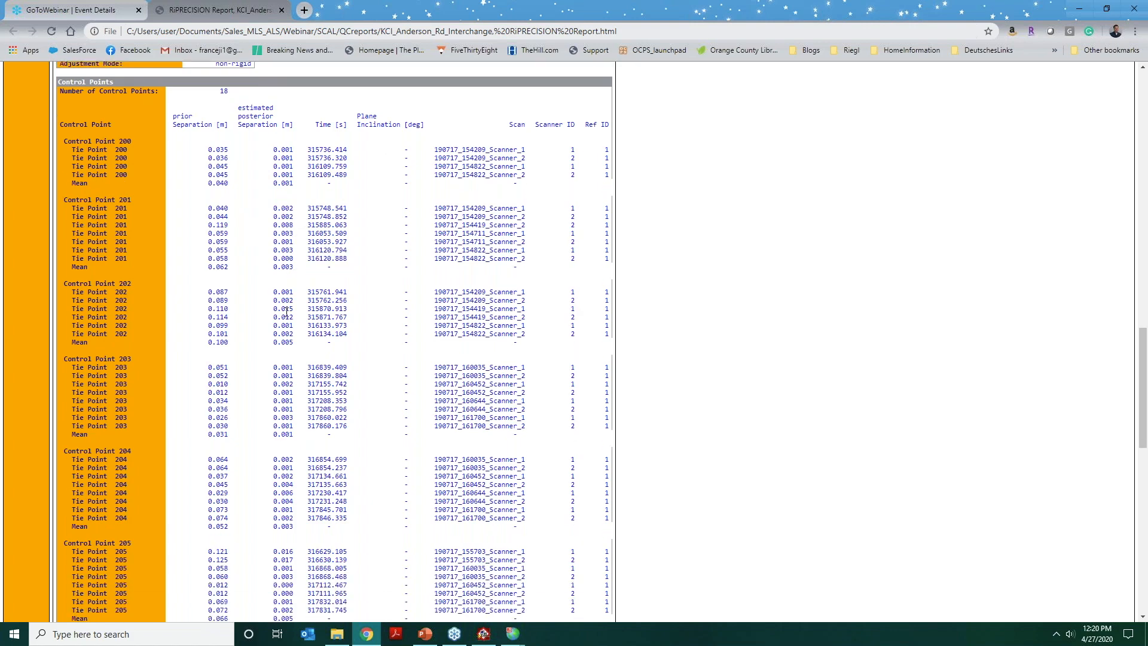
{"action": "scroll", "coordinate": [287, 312], "scroll_direction": "down", "scroll_amount": 1}
{"action": "scroll", "coordinate": [389, 341], "scroll_direction": "down", "scroll_amount": 1}
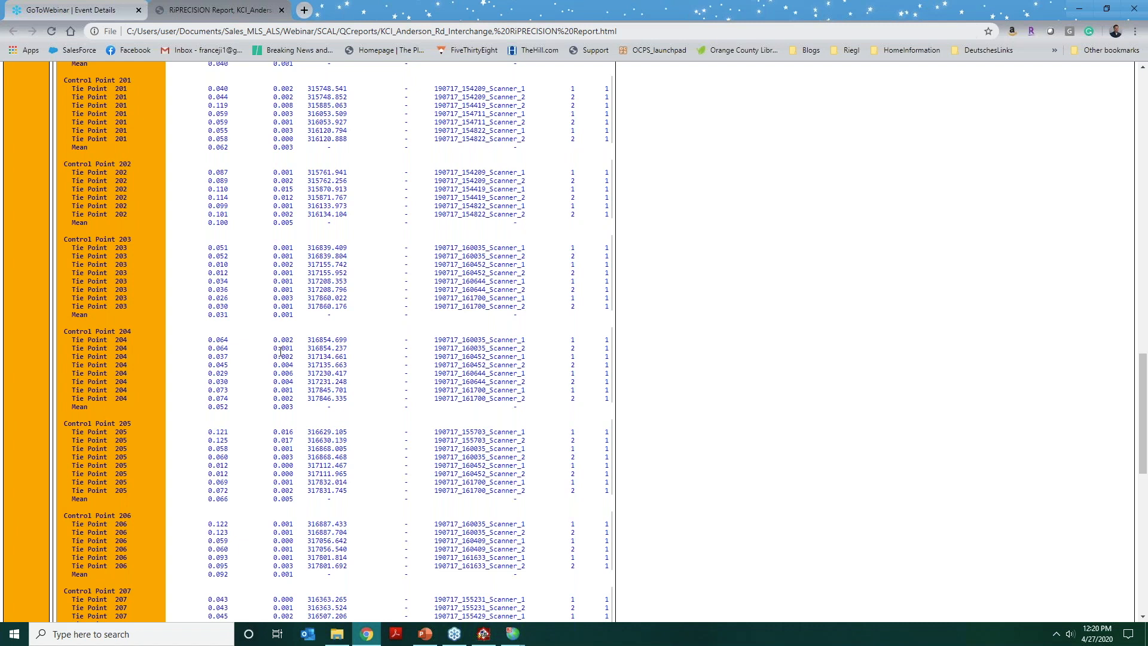
{"action": "left_click_drag", "start_coordinate": [273, 433], "coordinate": [293, 443]}
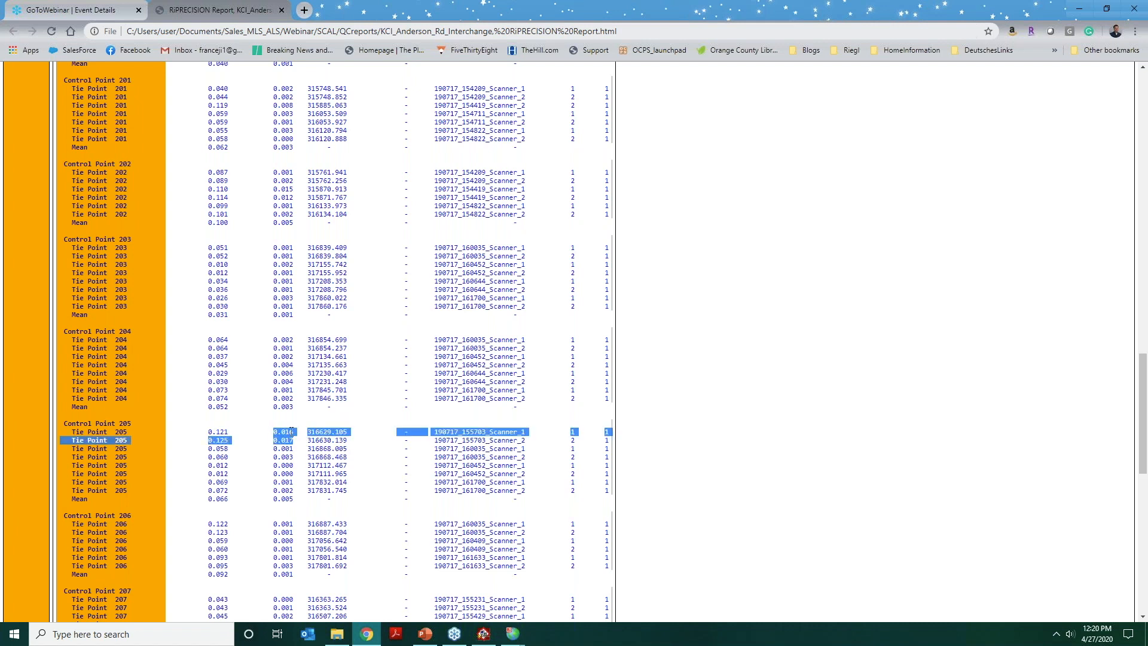
{"action": "left_click", "coordinate": [291, 432]}
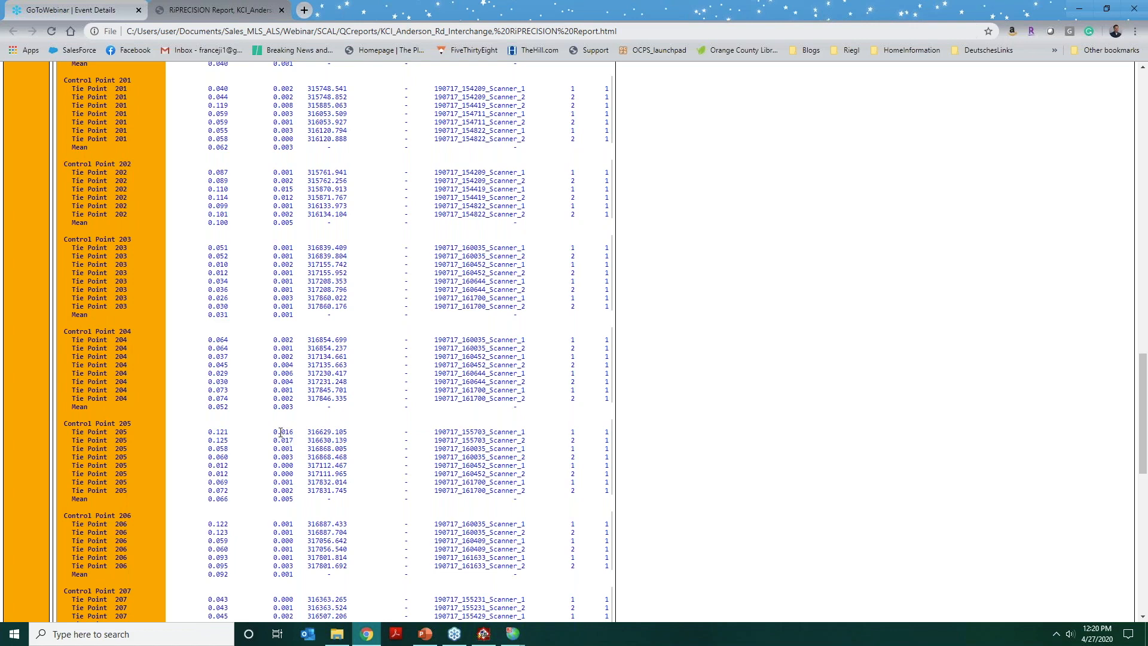
{"action": "scroll", "coordinate": [275, 359], "scroll_direction": "down", "scroll_amount": 2}
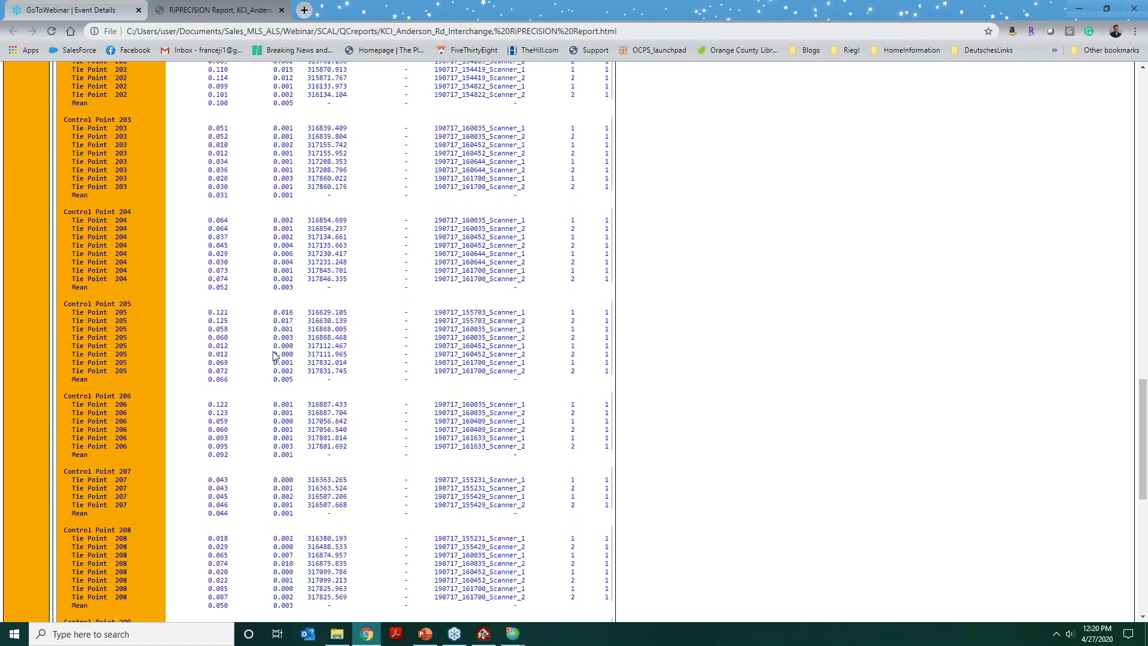
{"action": "scroll", "coordinate": [274, 356], "scroll_direction": "down", "scroll_amount": 3}
{"action": "scroll", "coordinate": [275, 356], "scroll_direction": "down", "scroll_amount": 4}
{"action": "scroll", "coordinate": [275, 355], "scroll_direction": "down", "scroll_amount": 2}
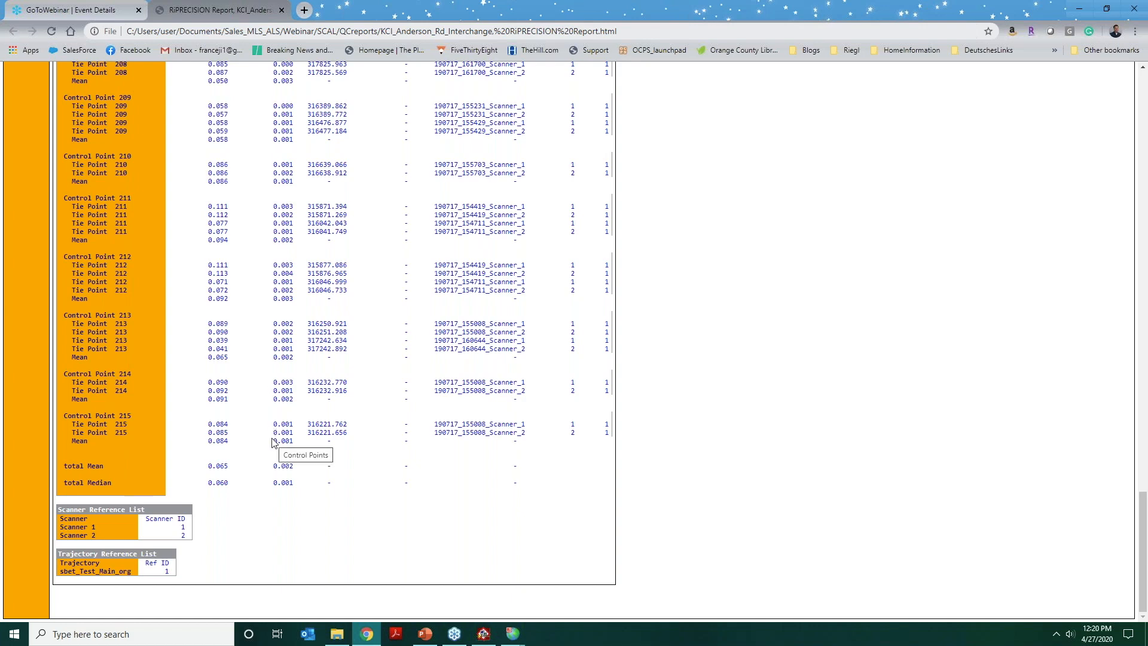
{"action": "scroll", "coordinate": [272, 442], "scroll_direction": "up", "scroll_amount": 5}
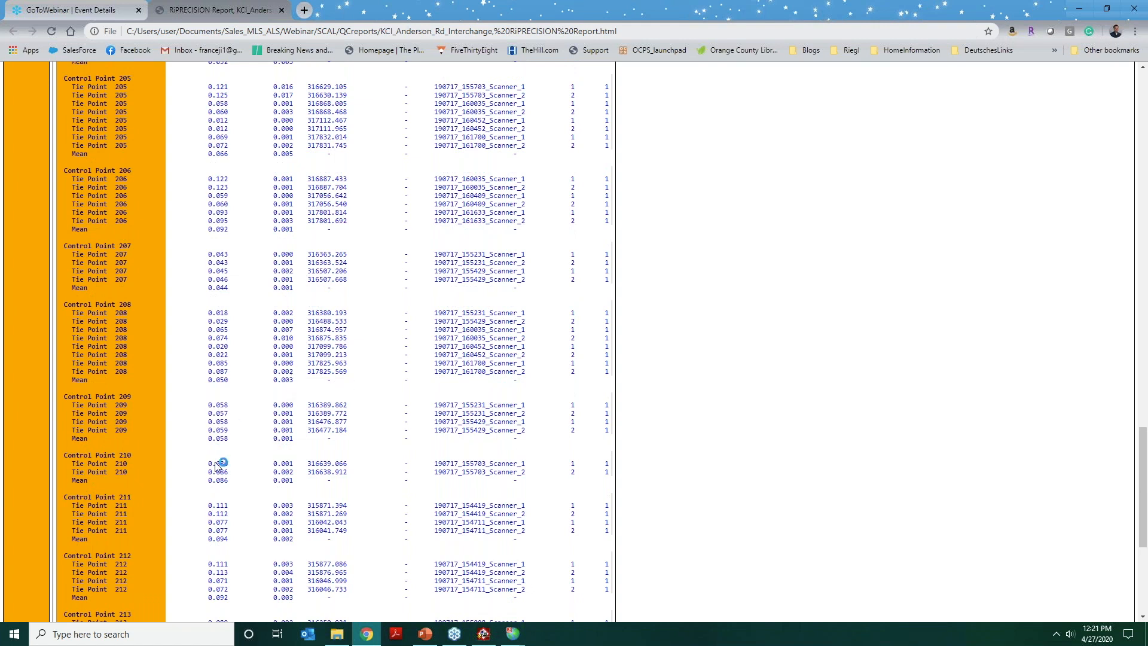
Switch to PowerPoint, start the slide show from the Summary slide and reveal the "Take your time" bullet.
{"action": "left_click", "coordinate": [426, 636]}
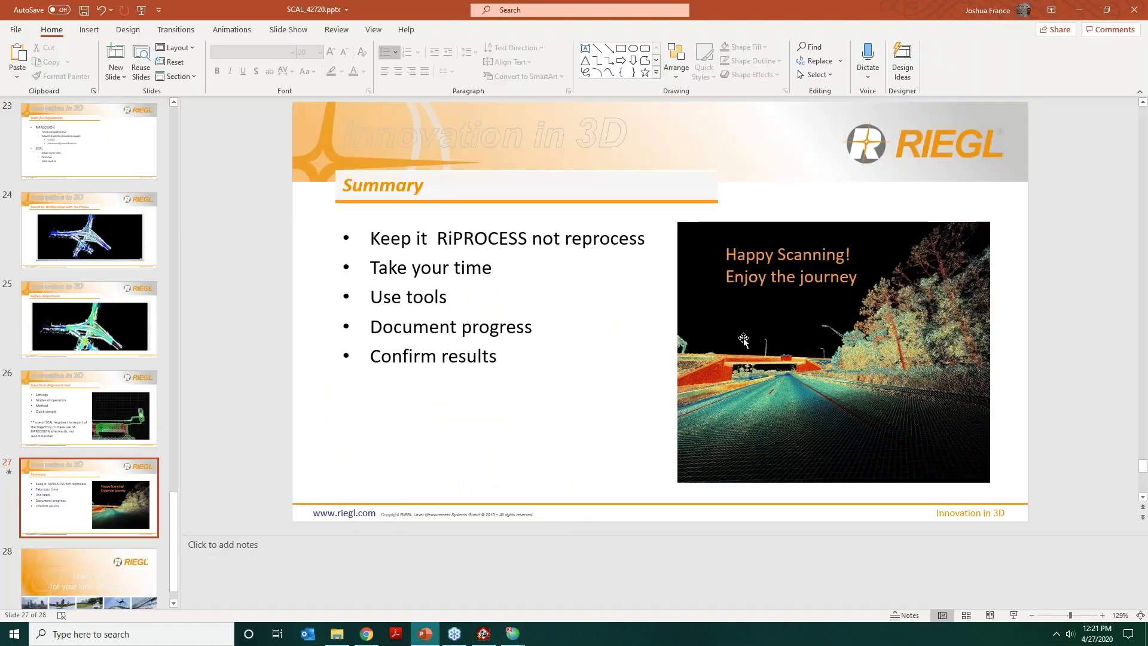
{"action": "left_click", "coordinate": [1021, 616]}
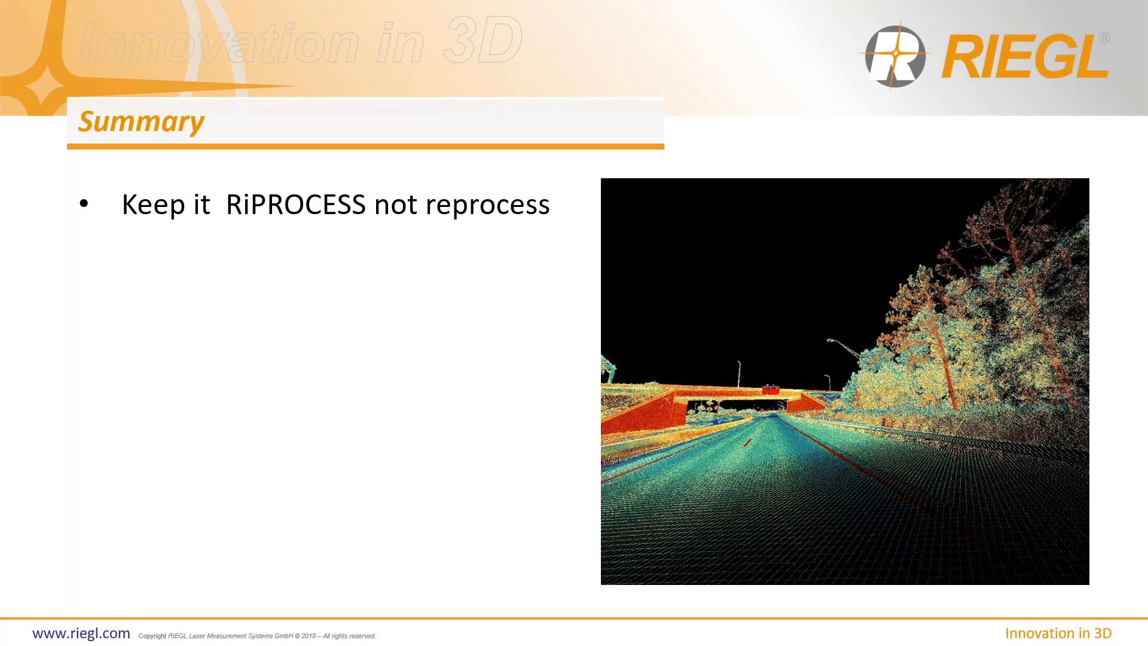
{"action": "key", "text": "Right"}
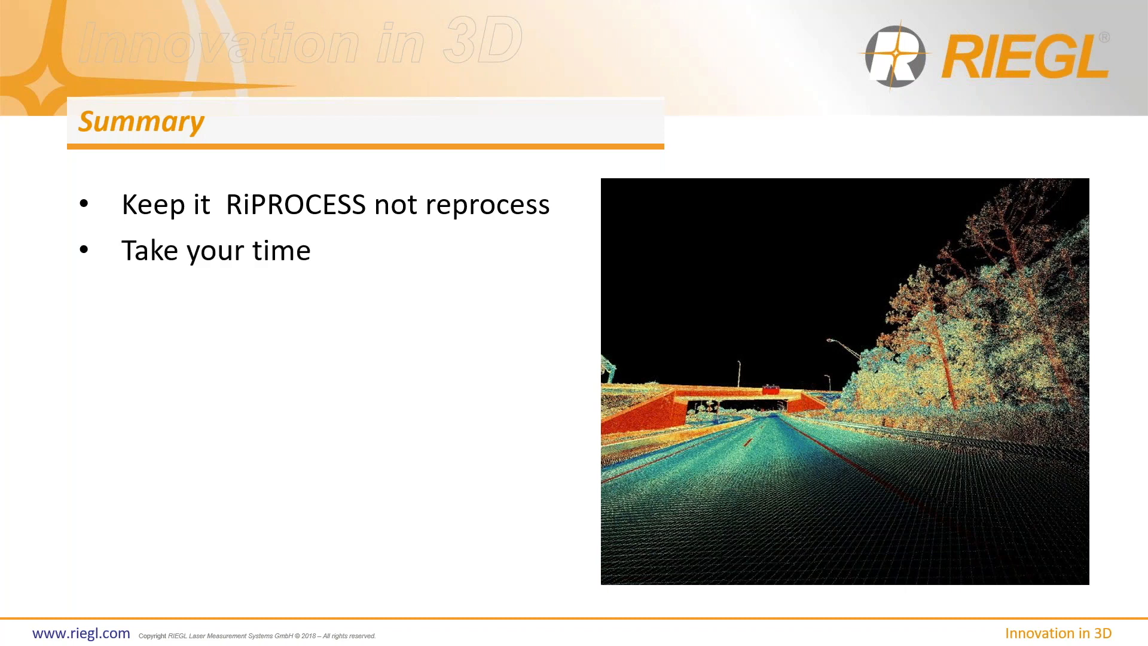
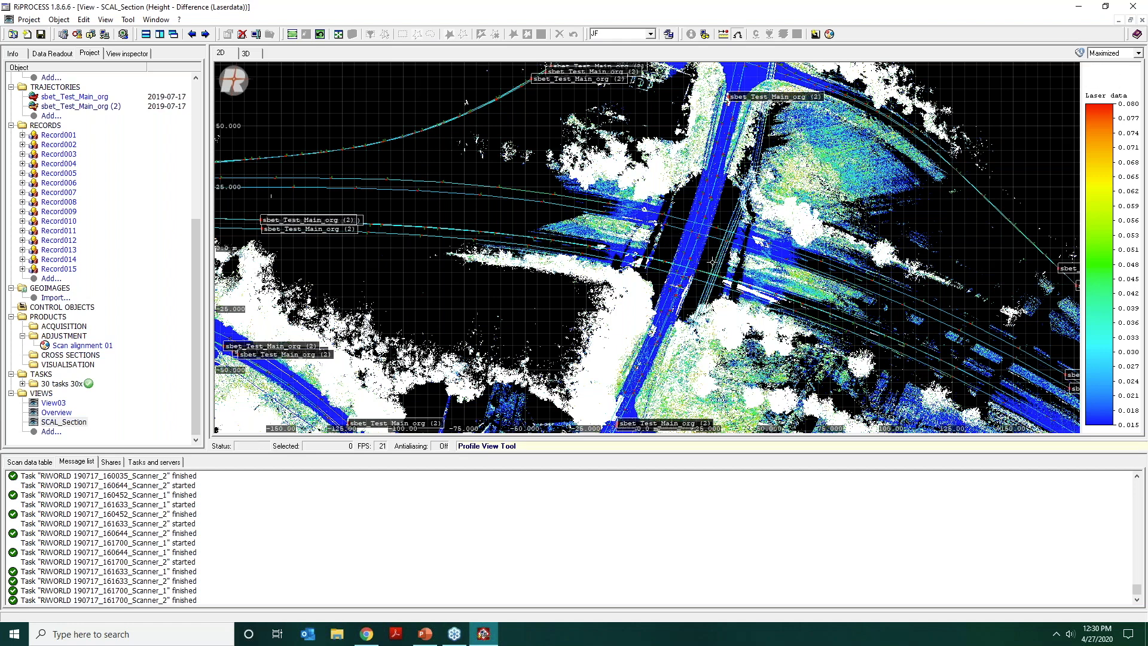
Cut a profile about 1.08 m wide across the bridge in the SCAL_Section view and display it in 3D.
{"action": "key", "text": "super"}
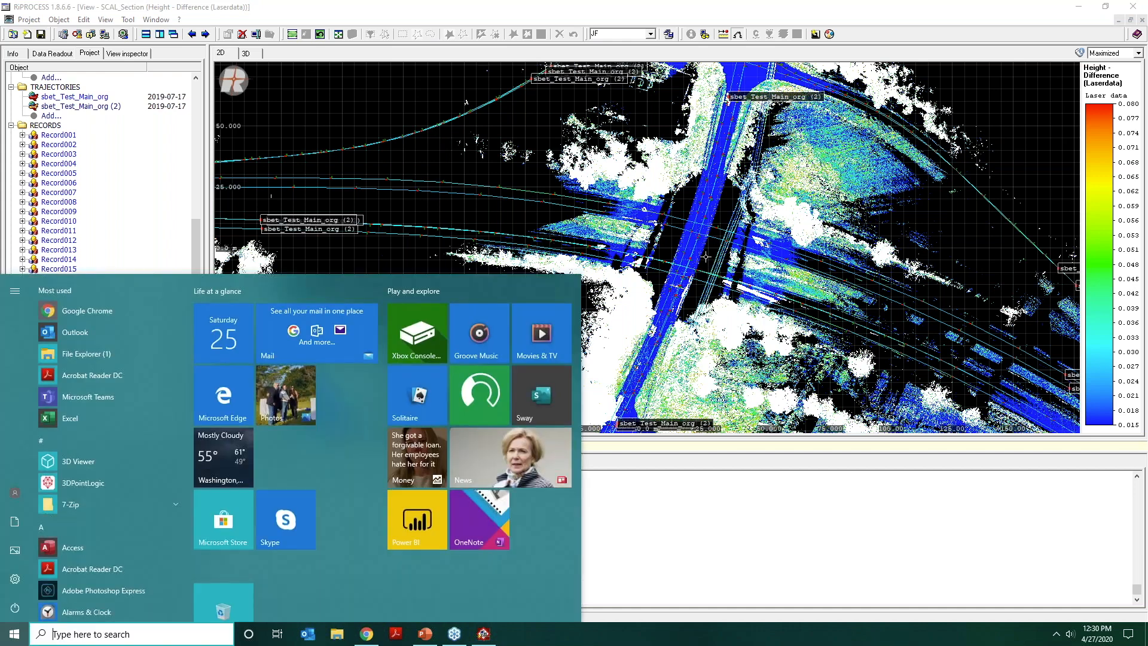
{"action": "left_click", "coordinate": [712, 260]}
{"action": "left_click", "coordinate": [658, 247]}
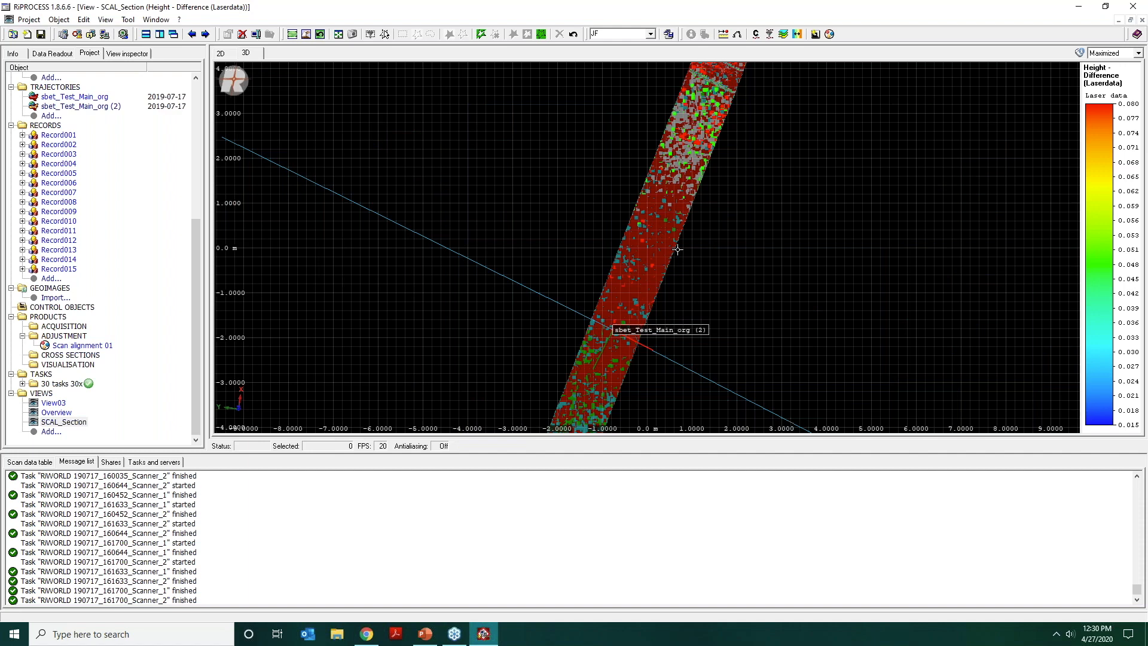
{"action": "left_click_drag", "start_coordinate": [675, 247], "coordinate": [608, 177]}
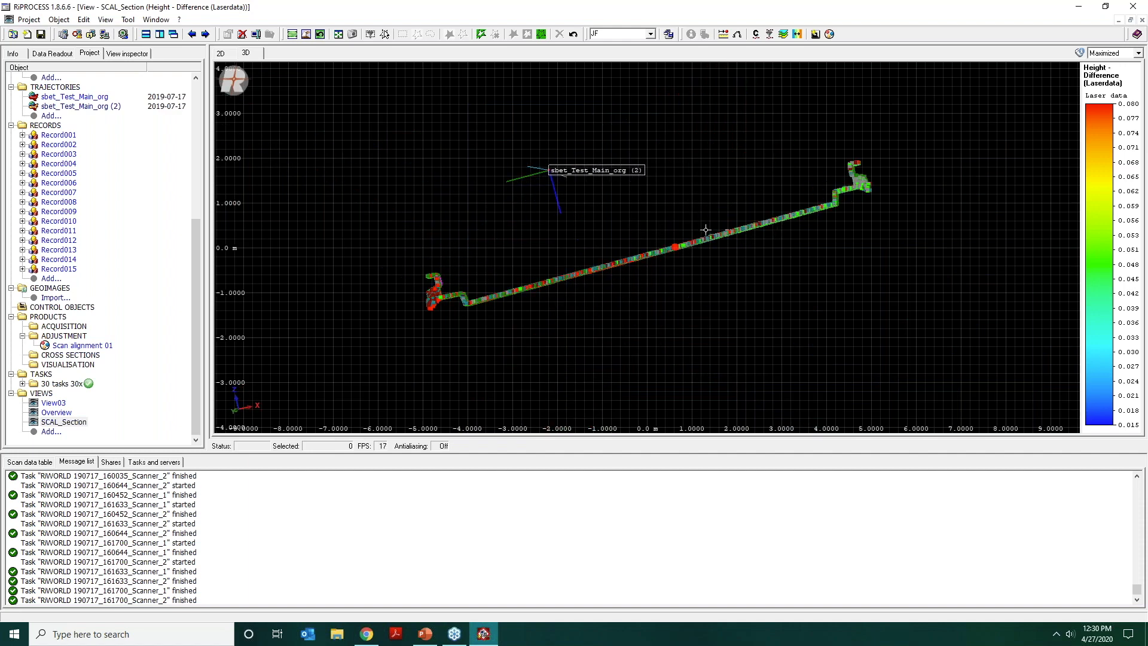
Examine the curb and barrier at the edge of the bridge profile for alignment between the scan layers.
{"action": "middle_click_drag", "start_coordinate": [787, 228], "coordinate": [580, 232]}
{"action": "scroll", "coordinate": [554, 223], "scroll_direction": "up", "scroll_amount": 4}
{"action": "scroll", "coordinate": [479, 215], "scroll_direction": "up", "scroll_amount": 1}
{"action": "middle_click_drag", "start_coordinate": [493, 181], "coordinate": [546, 223]}
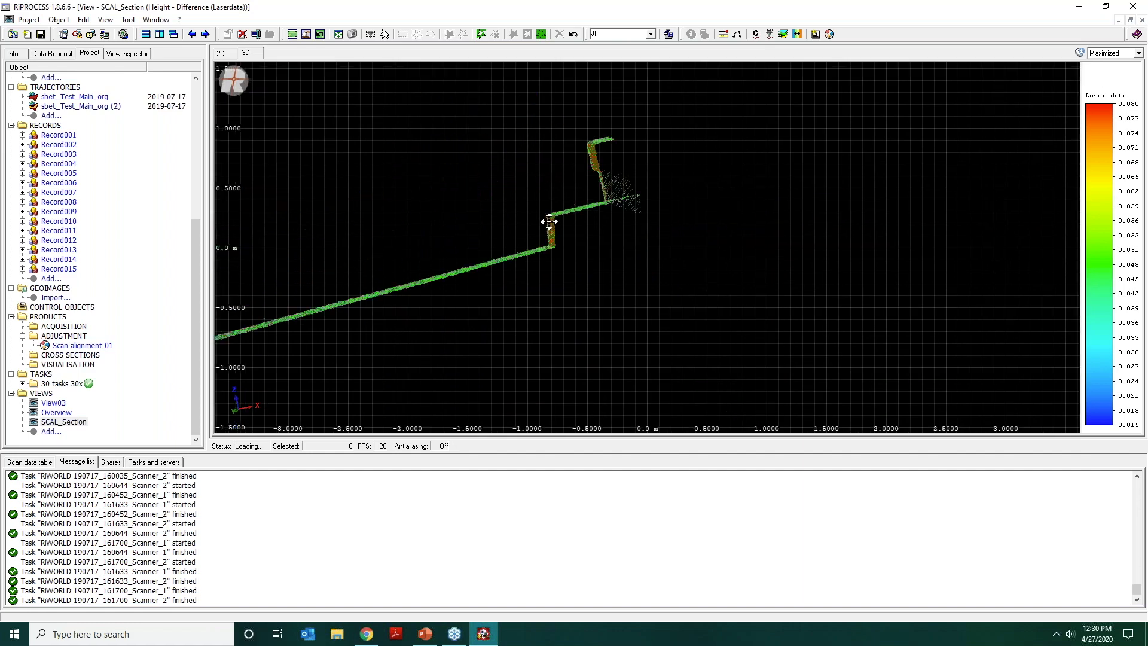
{"action": "scroll", "coordinate": [546, 222], "scroll_direction": "up", "scroll_amount": 4}
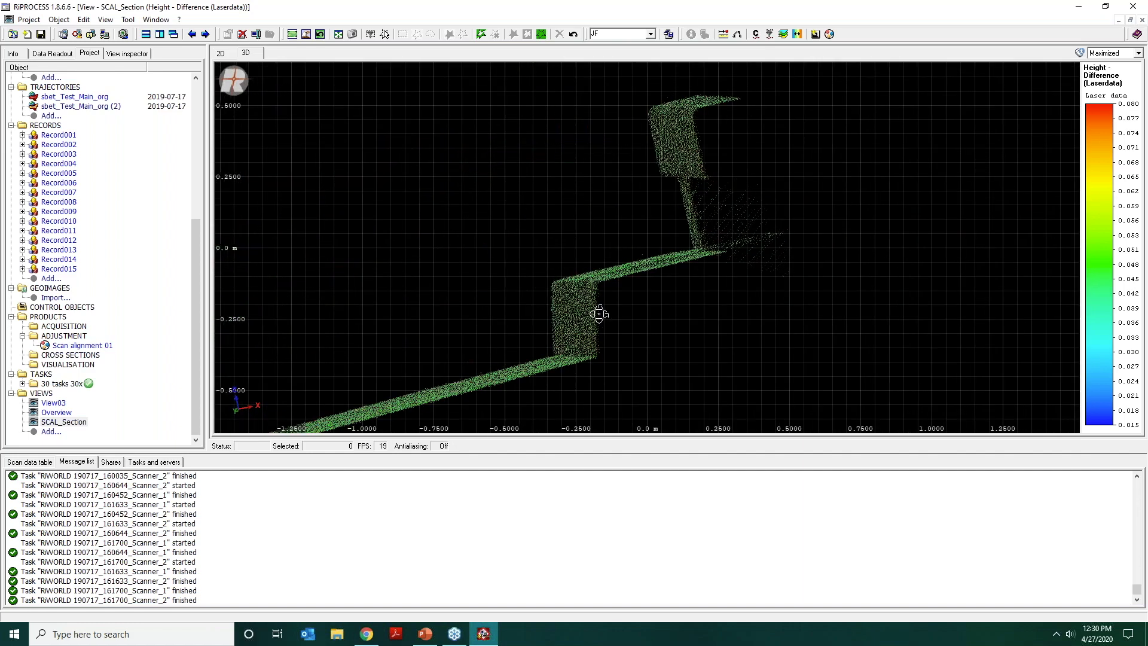
{"action": "left_click_drag", "start_coordinate": [612, 306], "coordinate": [653, 85]}
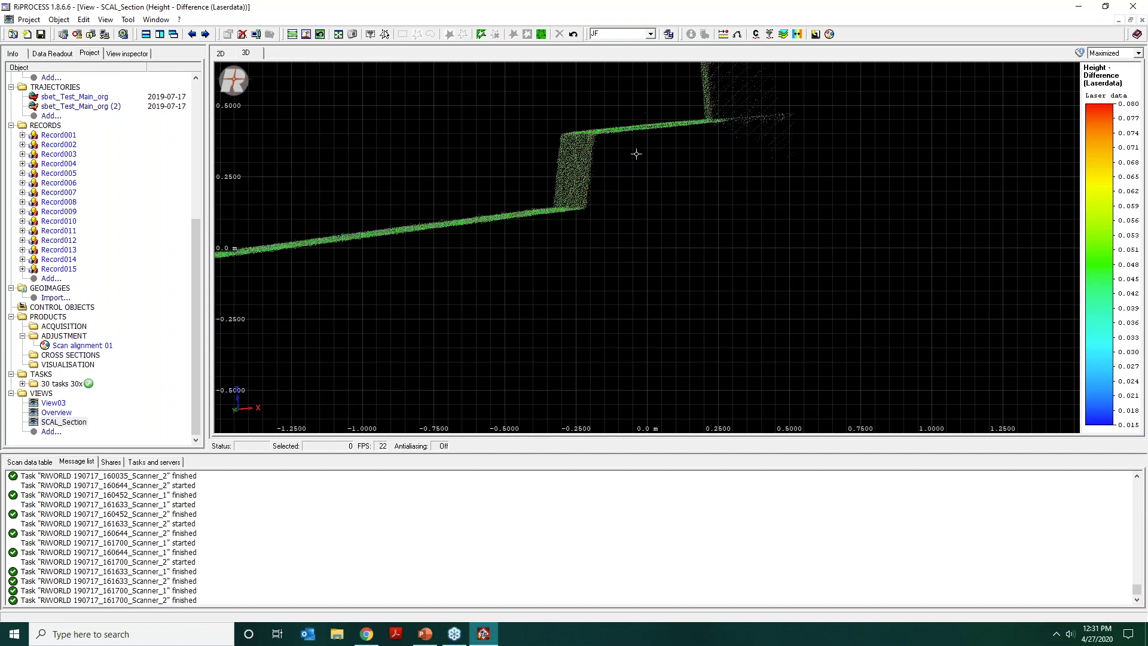
{"action": "left_click_drag", "start_coordinate": [633, 153], "coordinate": [723, 461]}
{"action": "left_click_drag", "start_coordinate": [708, 352], "coordinate": [634, 300]}
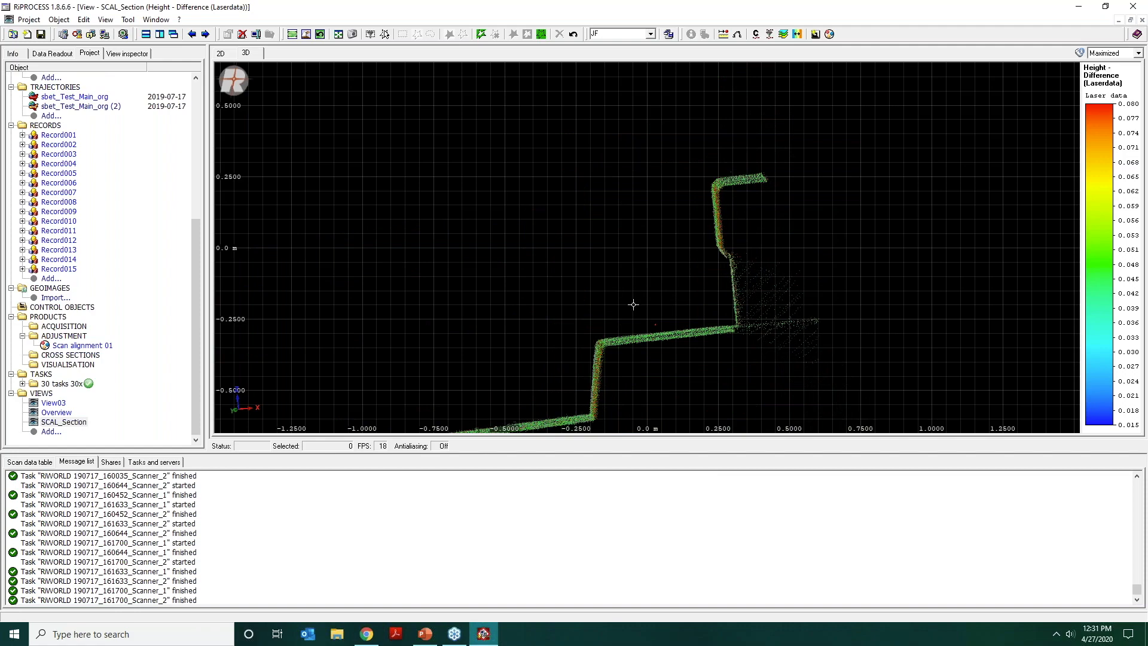
{"action": "left_click_drag", "start_coordinate": [759, 275], "coordinate": [733, 290]}
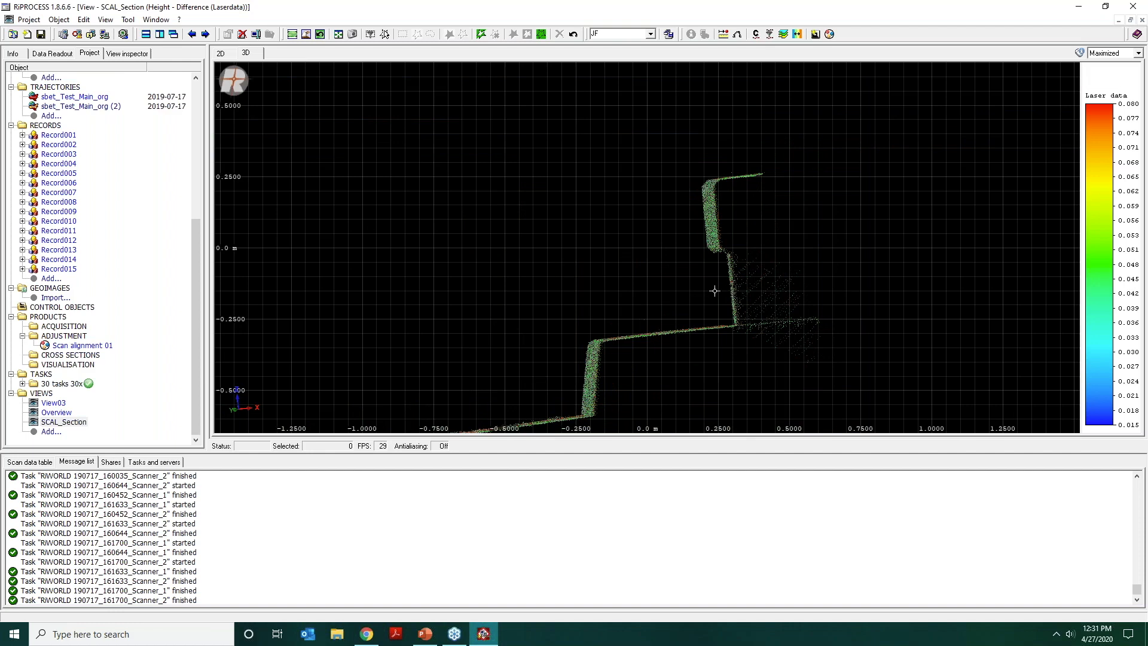
{"action": "scroll", "coordinate": [687, 294], "scroll_direction": "down", "scroll_amount": 4}
Return to the 2D plan and add Record001 and Record002 to the SCAL_Section view.
{"action": "left_click", "coordinate": [223, 54]}
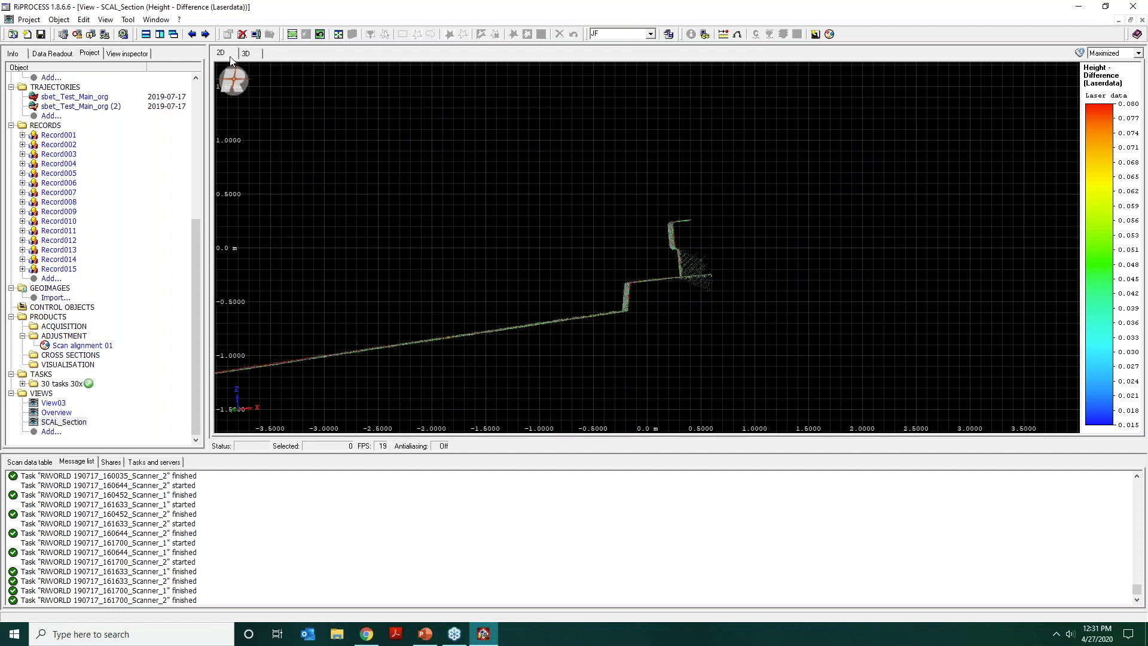
{"action": "scroll", "coordinate": [439, 193], "scroll_direction": "down", "scroll_amount": 1}
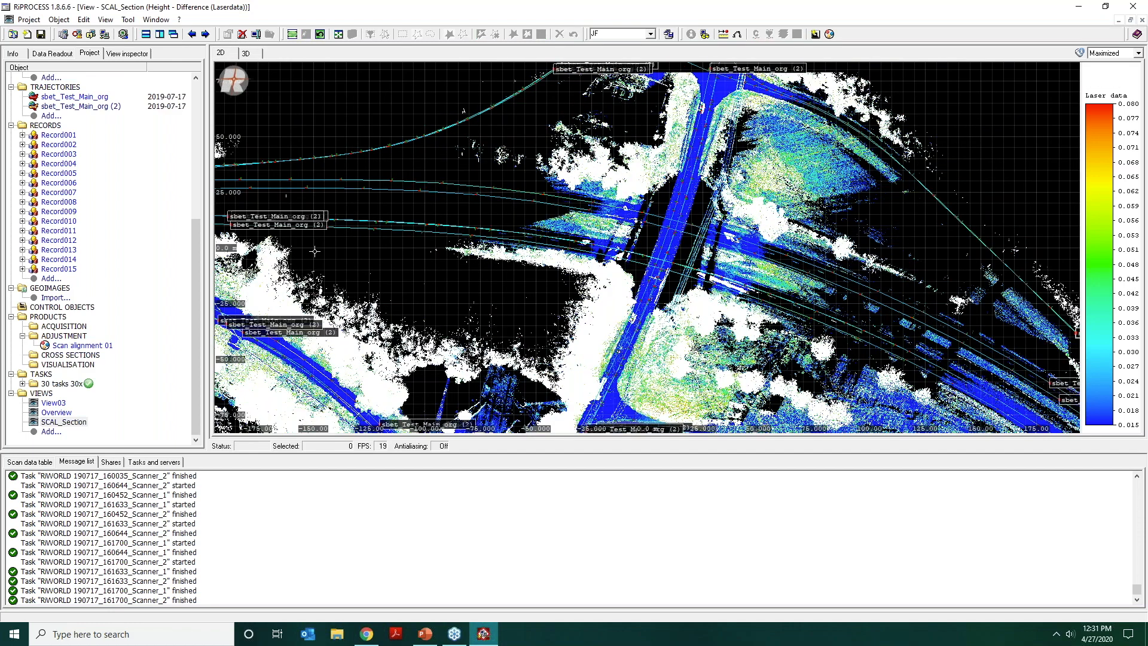
{"action": "left_click", "coordinate": [58, 145]}
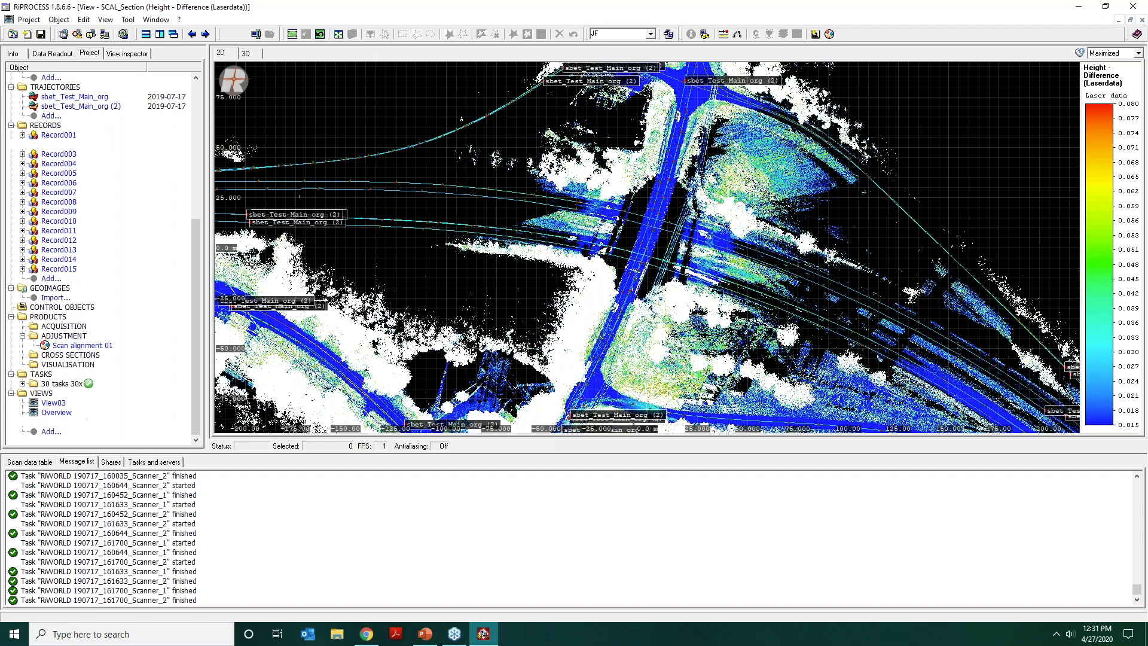
{"action": "left_click", "coordinate": [59, 135], "text": "ctrl"}
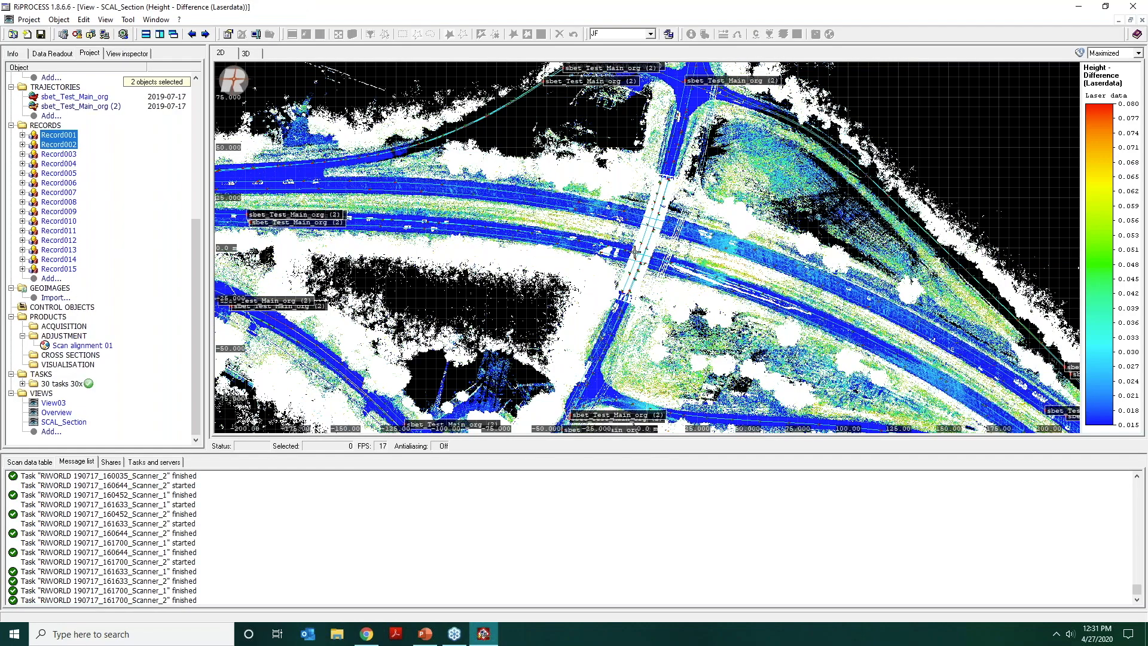
Cut a profile about 10.62 m wide across the bridge where it passes over the highway.
{"action": "scroll", "coordinate": [635, 251], "scroll_direction": "up", "scroll_amount": 2}
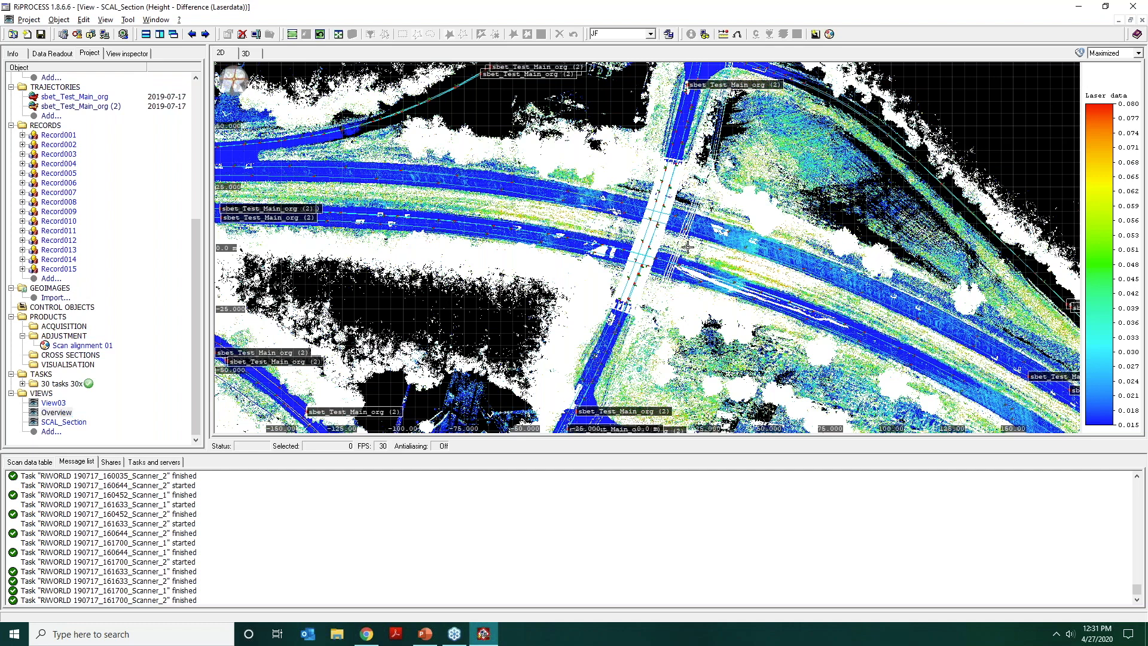
{"action": "key", "text": "p"}
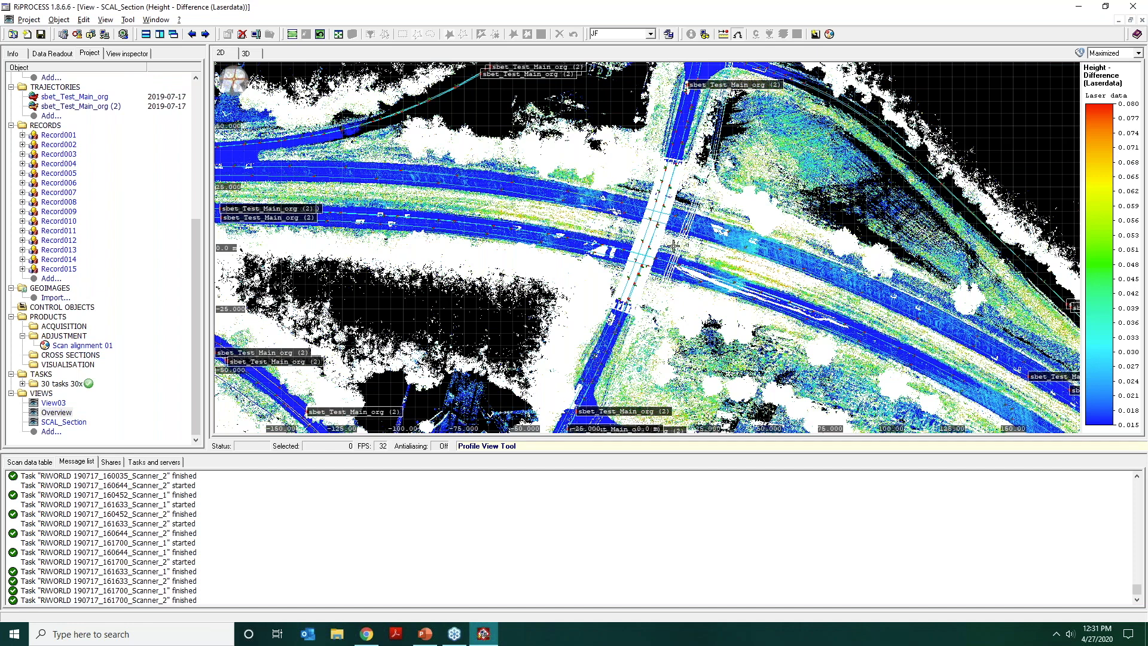
{"action": "left_click_drag", "start_coordinate": [674, 246], "coordinate": [613, 234]}
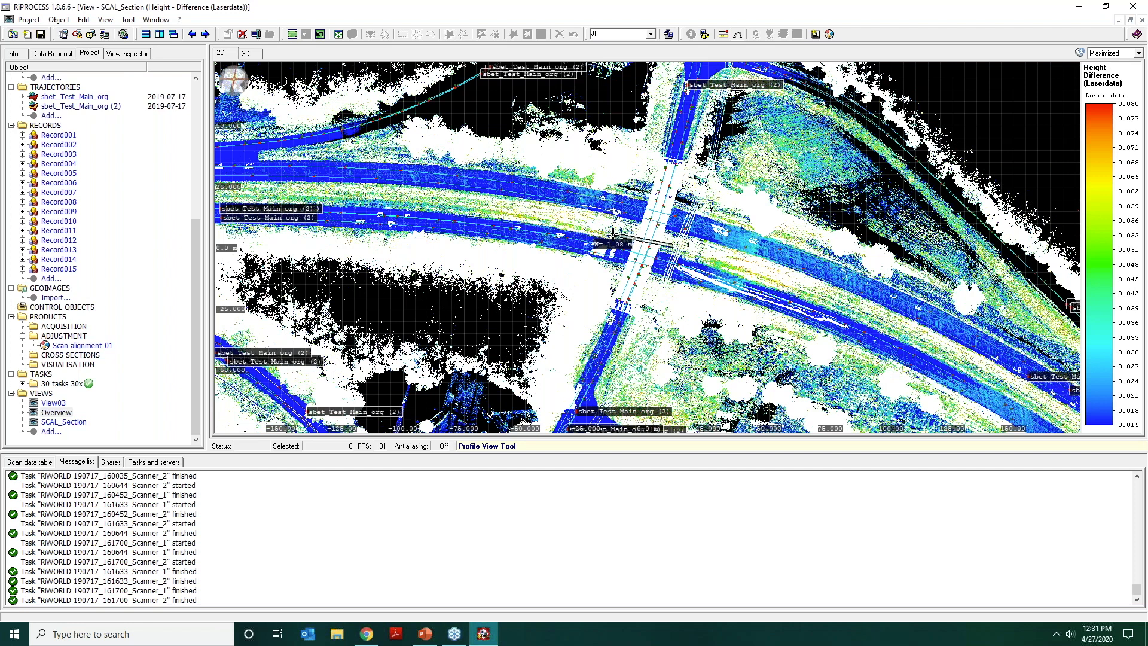
{"action": "scroll", "coordinate": [613, 234], "scroll_direction": "up", "scroll_amount": 20}
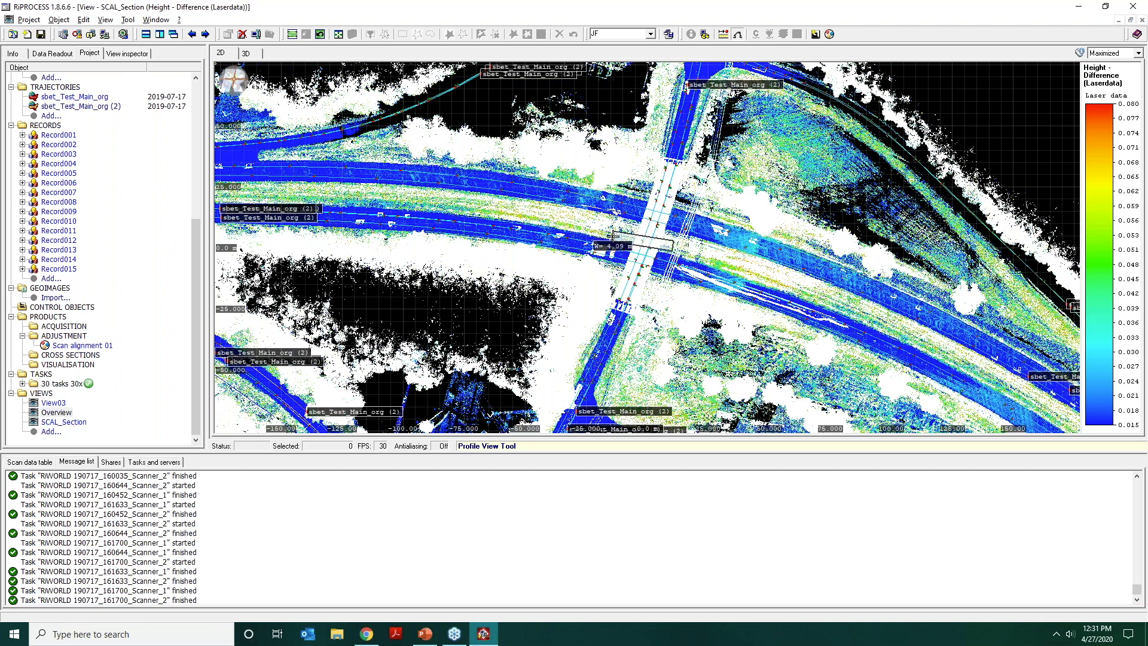
{"action": "scroll", "coordinate": [613, 234], "scroll_direction": "up", "scroll_amount": 10}
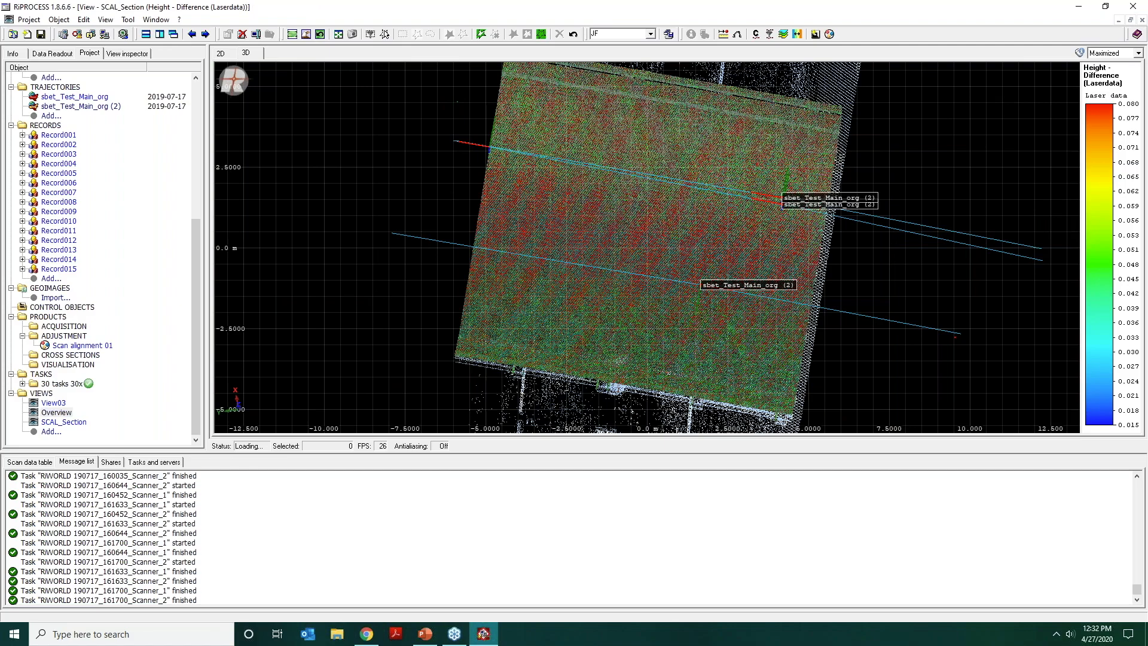
{"action": "left_click_drag", "start_coordinate": [610, 244], "coordinate": [531, 162]}
Examine the girders, pier cap and deck edges in the bridge profile from close up and from the full cross-section.
{"action": "middle_click_drag", "start_coordinate": [531, 258], "coordinate": [692, 249]}
{"action": "scroll", "coordinate": [686, 273], "scroll_direction": "up", "scroll_amount": 8}
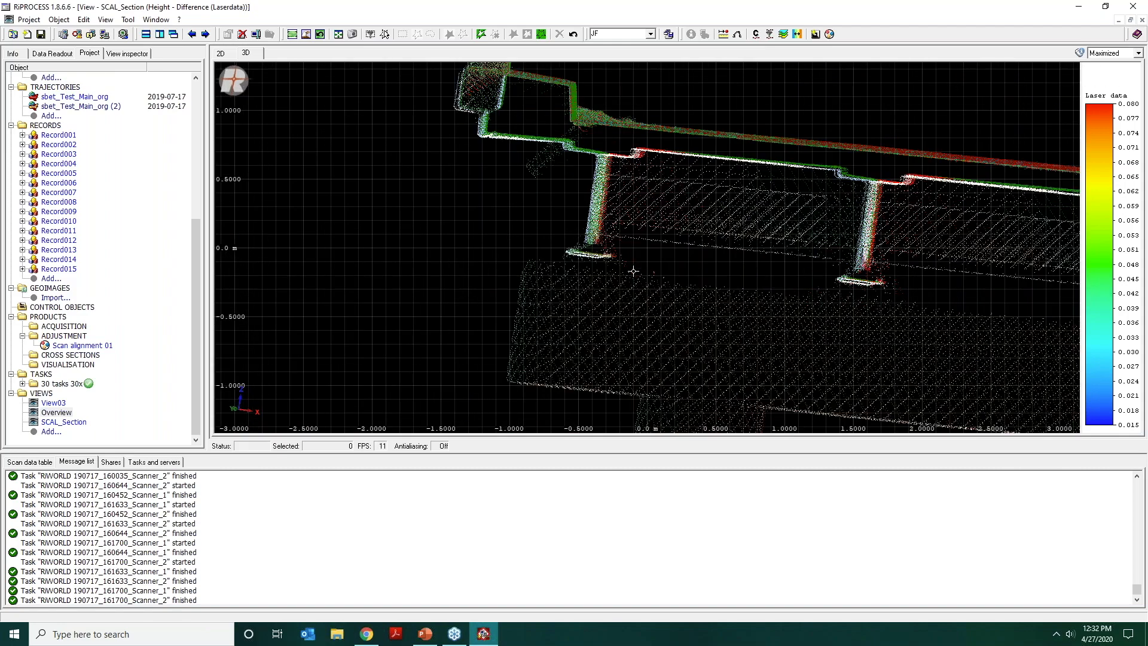
{"action": "left_click_drag", "start_coordinate": [633, 273], "coordinate": [720, 279]}
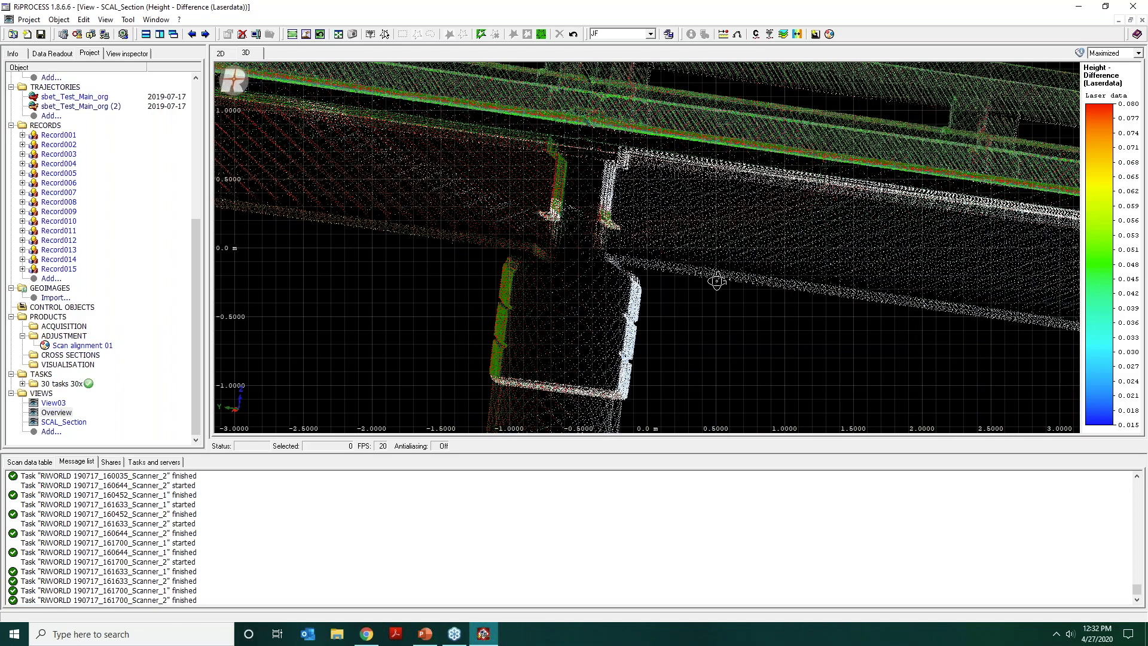
{"action": "middle_click_drag", "start_coordinate": [622, 301], "coordinate": [679, 251]}
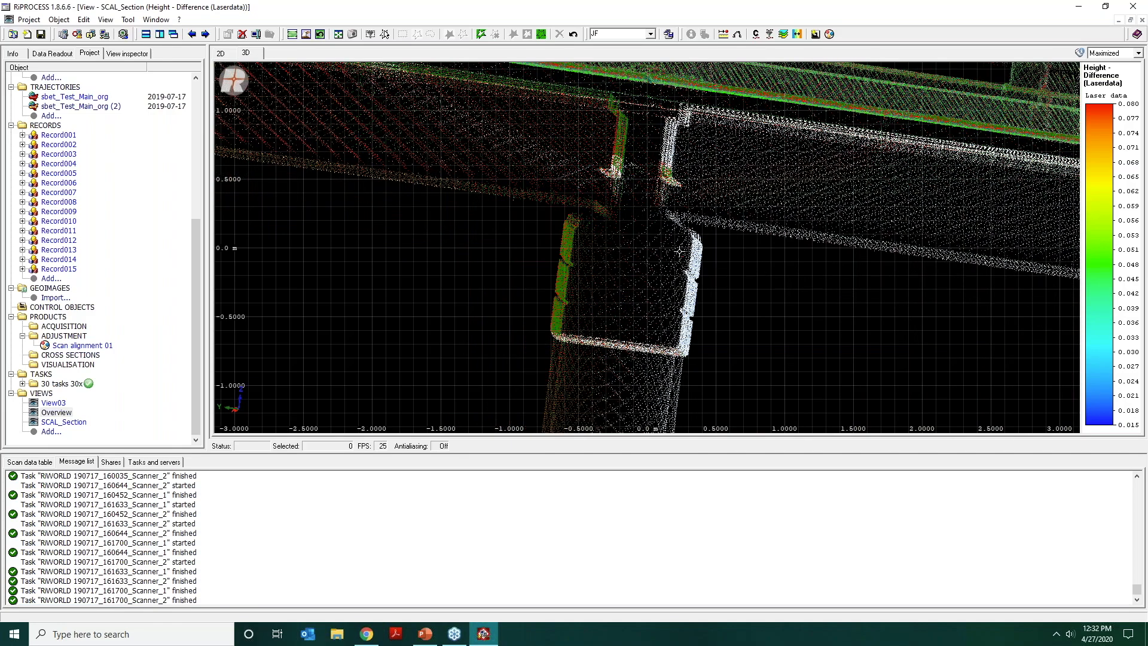
{"action": "left_click_drag", "start_coordinate": [679, 251], "coordinate": [620, 257]}
{"action": "scroll", "coordinate": [647, 247], "scroll_direction": "down", "scroll_amount": 5}
{"action": "left_click_drag", "start_coordinate": [749, 250], "coordinate": [583, 268]}
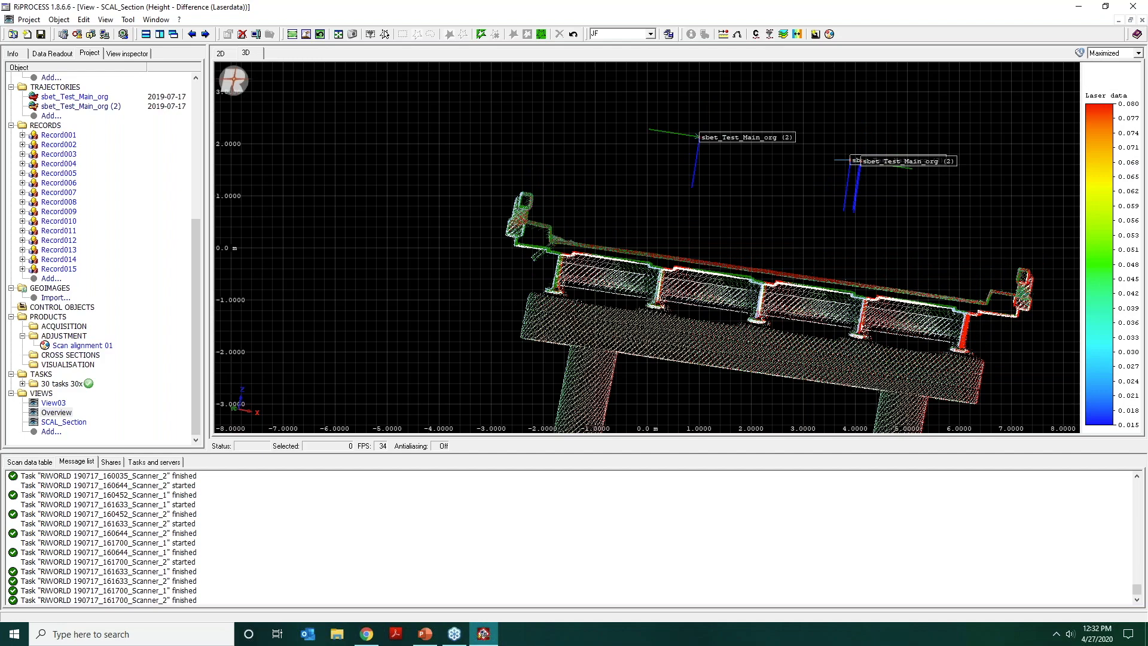
Select a four-sided patch of points over the bridge railing and barrier and isolate the selected points in the 3D view.
{"action": "middle_click_drag", "start_coordinate": [523, 218], "coordinate": [569, 254]}
{"action": "scroll", "coordinate": [694, 281], "scroll_direction": "up", "scroll_amount": 2}
{"action": "scroll", "coordinate": [694, 281], "scroll_direction": "up", "scroll_amount": 4}
{"action": "left_click_drag", "start_coordinate": [569, 254], "coordinate": [485, 312]}
{"action": "scroll", "coordinate": [480, 296], "scroll_direction": "down", "scroll_amount": 5}
{"action": "key", "text": "space"}
{"action": "left_click", "coordinate": [526, 237]}
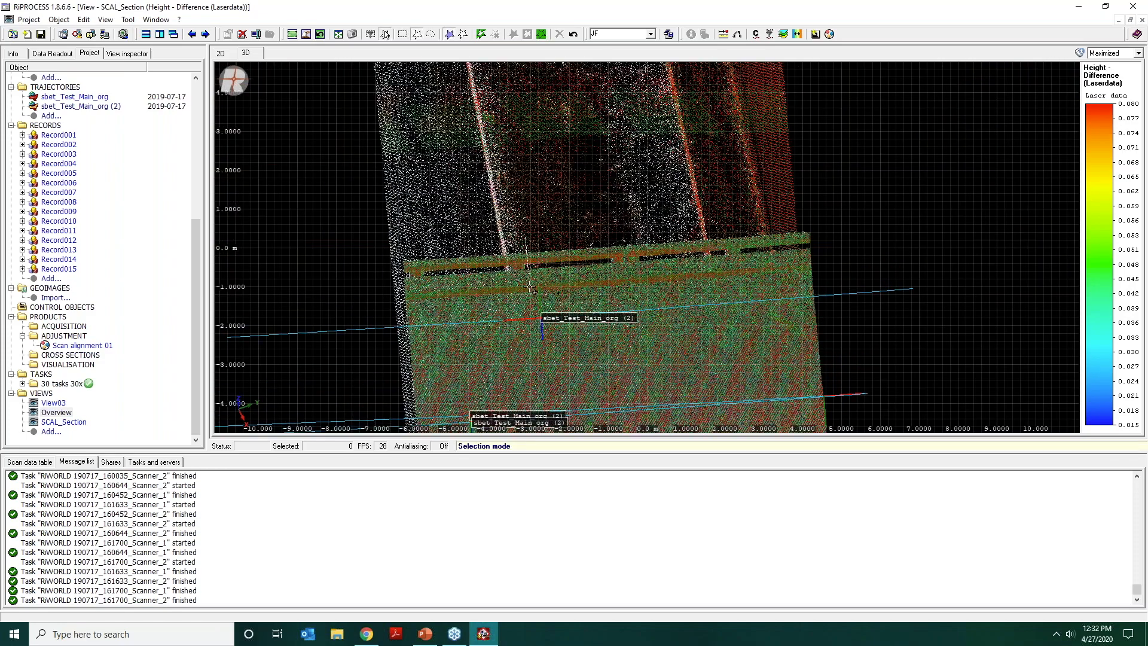
{"action": "left_click", "coordinate": [529, 304]}
{"action": "left_click", "coordinate": [597, 296]}
{"action": "double_click", "coordinate": [584, 225]}
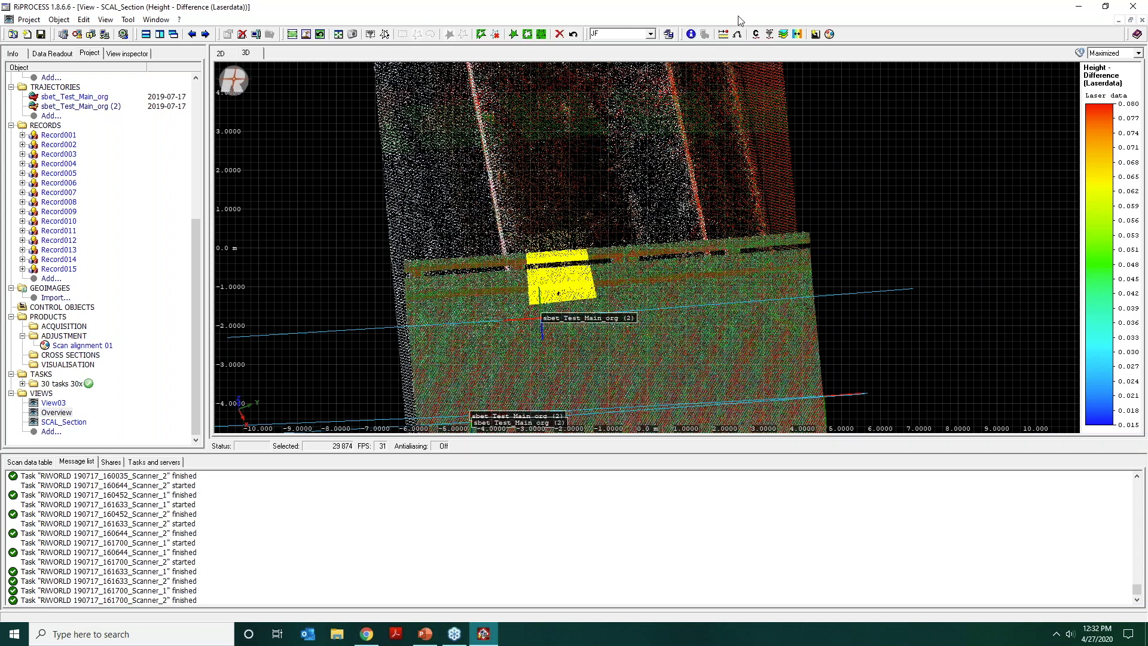
{"action": "left_click", "coordinate": [515, 37]}
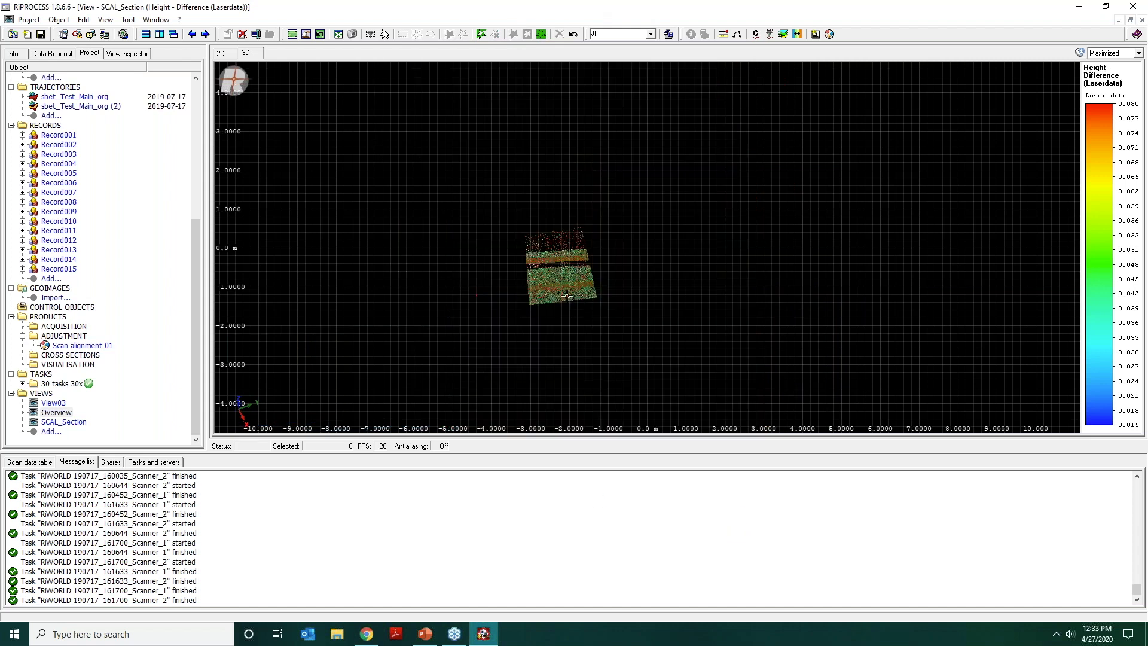
Examine the isolated railing and barrier points end-on to compare how the scan layers line up.
{"action": "mouse_move", "coordinate": [567, 296]}
{"action": "left_mouse_down"}
{"action": "mouse_move", "coordinate": [580, 235]}
{"action": "mouse_move", "coordinate": [638, 239]}
{"action": "mouse_move", "coordinate": [644, 261]}
{"action": "mouse_move", "coordinate": [557, 299]}
{"action": "mouse_move", "coordinate": [577, 311]}
{"action": "left_mouse_up"}
{"action": "middle_click_drag", "start_coordinate": [557, 305], "coordinate": [808, 255]}
{"action": "scroll", "coordinate": [538, 310], "scroll_direction": "up", "scroll_amount": 3}
{"action": "scroll", "coordinate": [797, 256], "scroll_direction": "up", "scroll_amount": 3}
{"action": "middle_click_drag", "start_coordinate": [668, 235], "coordinate": [473, 189]}
{"action": "scroll", "coordinate": [623, 256], "scroll_direction": "up", "scroll_amount": 3}
{"action": "left_click_drag", "start_coordinate": [622, 253], "coordinate": [625, 258]}
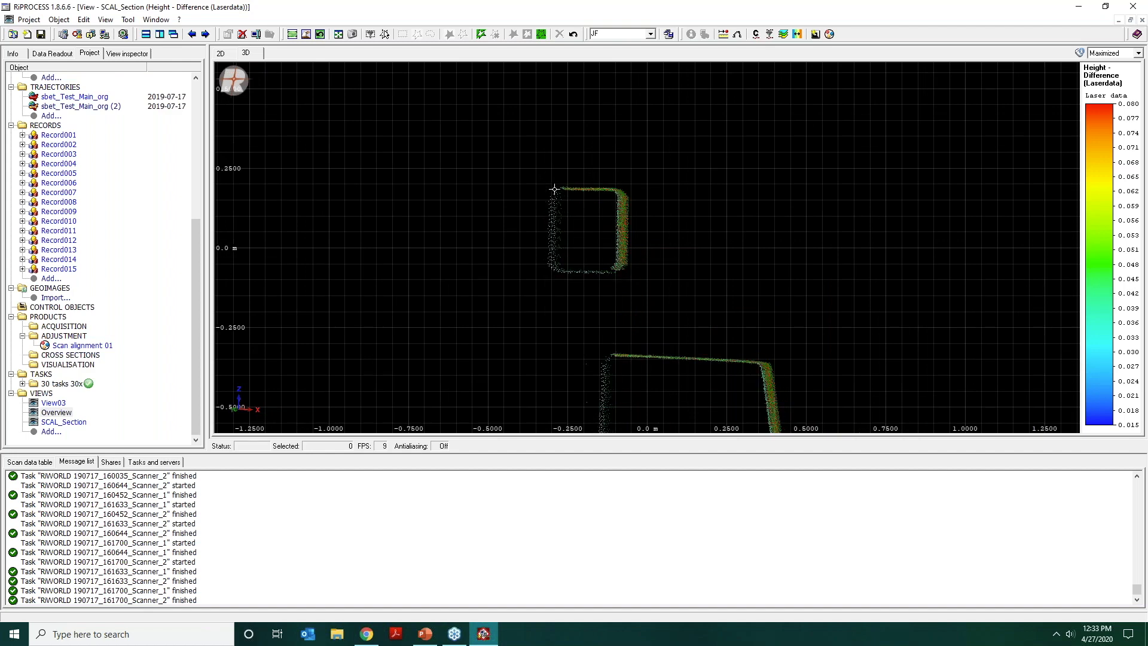
{"action": "left_click_drag", "start_coordinate": [615, 270], "coordinate": [610, 231]}
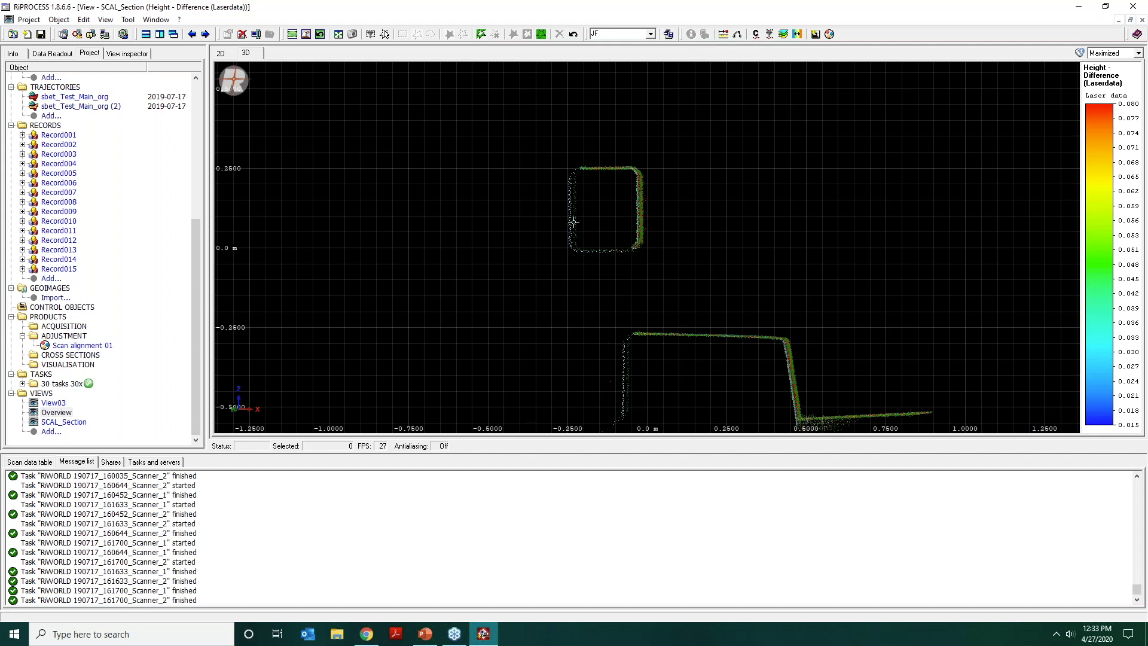
Inspect the offset between the separate point layers on the sparsely scanned side face of the rail at close range.
{"action": "scroll", "coordinate": [570, 201], "scroll_direction": "up", "scroll_amount": 5}
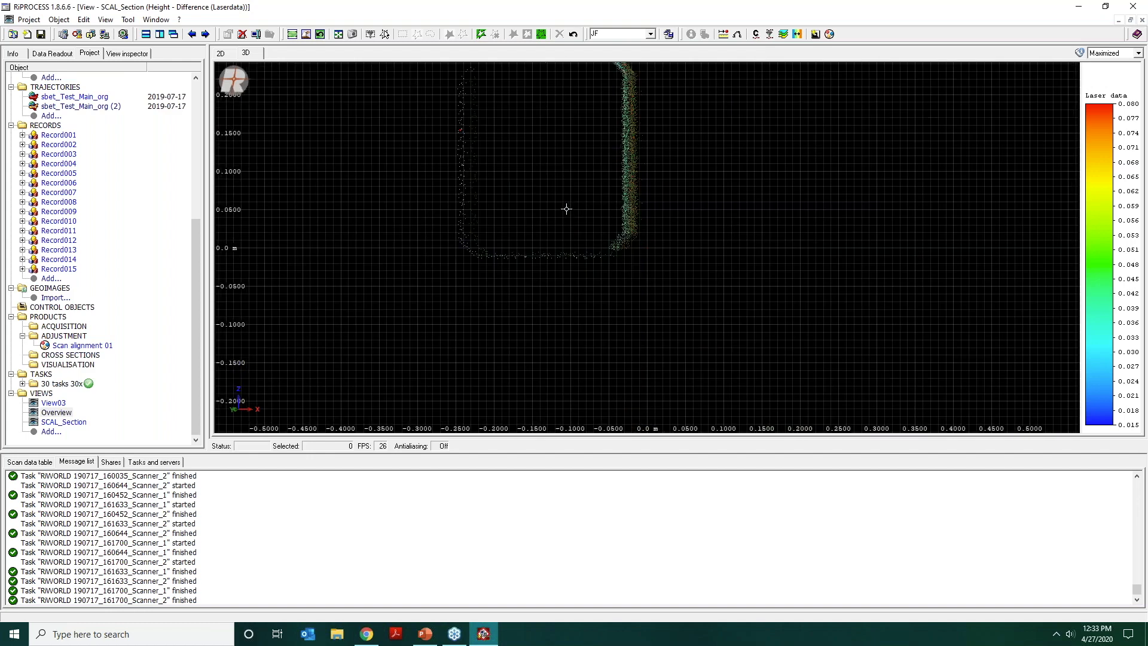
{"action": "scroll", "coordinate": [467, 183], "scroll_direction": "down", "scroll_amount": 2}
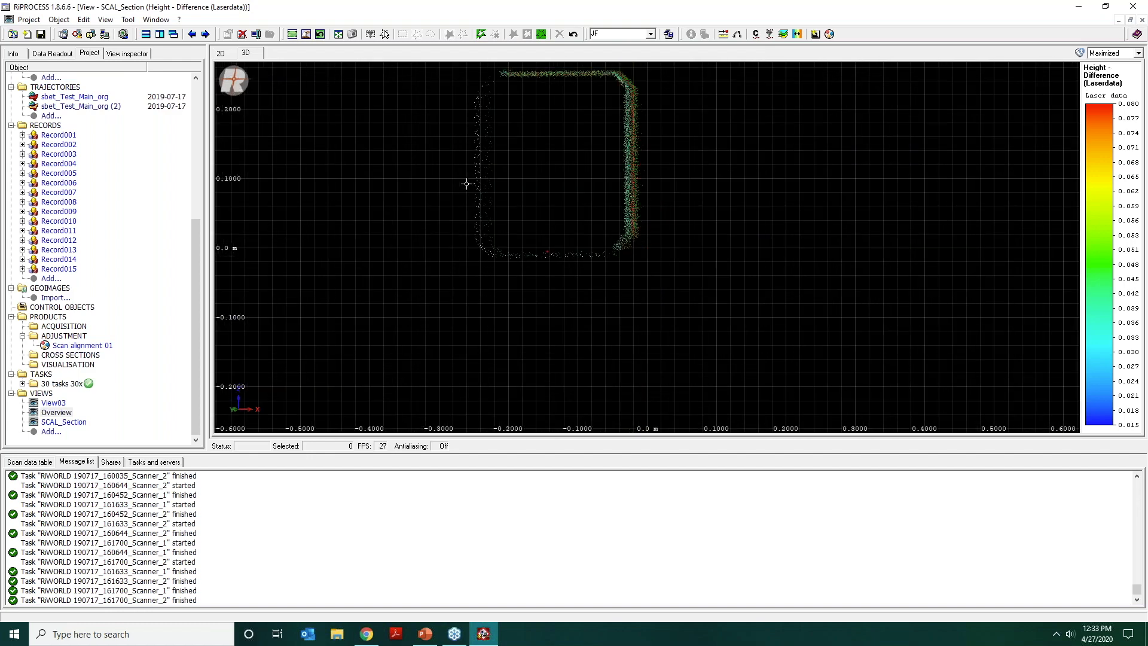
{"action": "mouse_move", "coordinate": [468, 184]}
{"action": "left_mouse_down"}
{"action": "mouse_move", "coordinate": [486, 185]}
{"action": "mouse_move", "coordinate": [454, 185]}
{"action": "mouse_move", "coordinate": [464, 188]}
{"action": "left_mouse_up"}
{"action": "scroll", "coordinate": [472, 183], "scroll_direction": "down", "scroll_amount": 2}
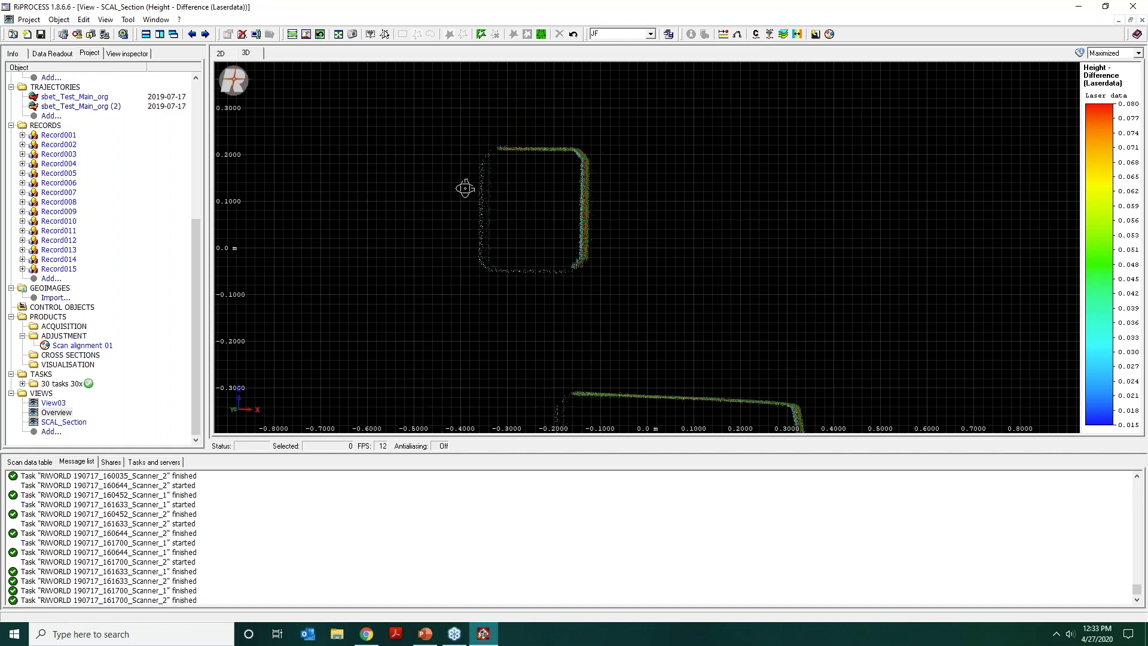
{"action": "scroll", "coordinate": [467, 206], "scroll_direction": "up", "scroll_amount": 3}
{"action": "middle_click_drag", "start_coordinate": [468, 206], "coordinate": [702, 238]}
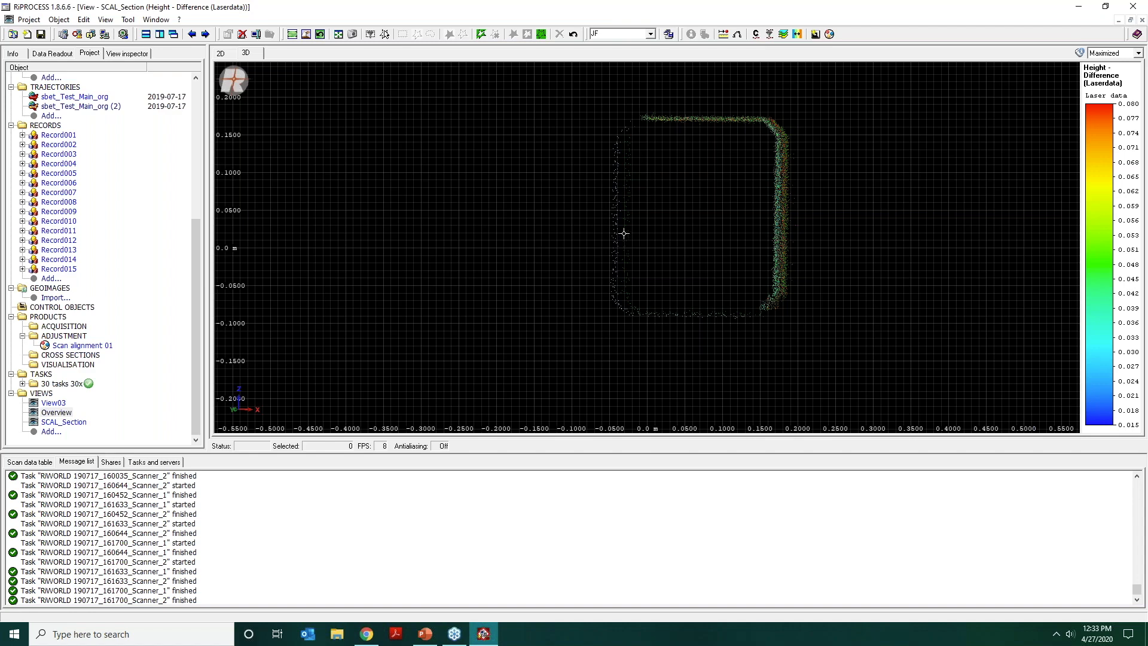
{"action": "scroll", "coordinate": [624, 230], "scroll_direction": "up", "scroll_amount": 5}
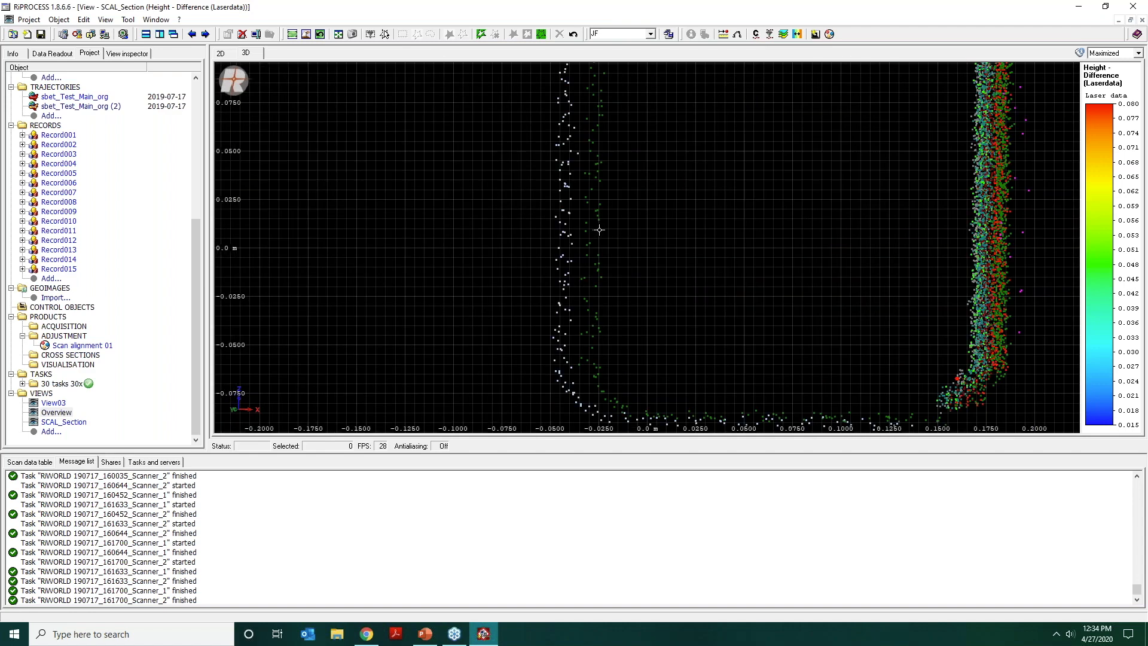
{"action": "middle_click_drag", "start_coordinate": [596, 229], "coordinate": [698, 245]}
{"action": "scroll", "coordinate": [685, 245], "scroll_direction": "up", "scroll_amount": 1}
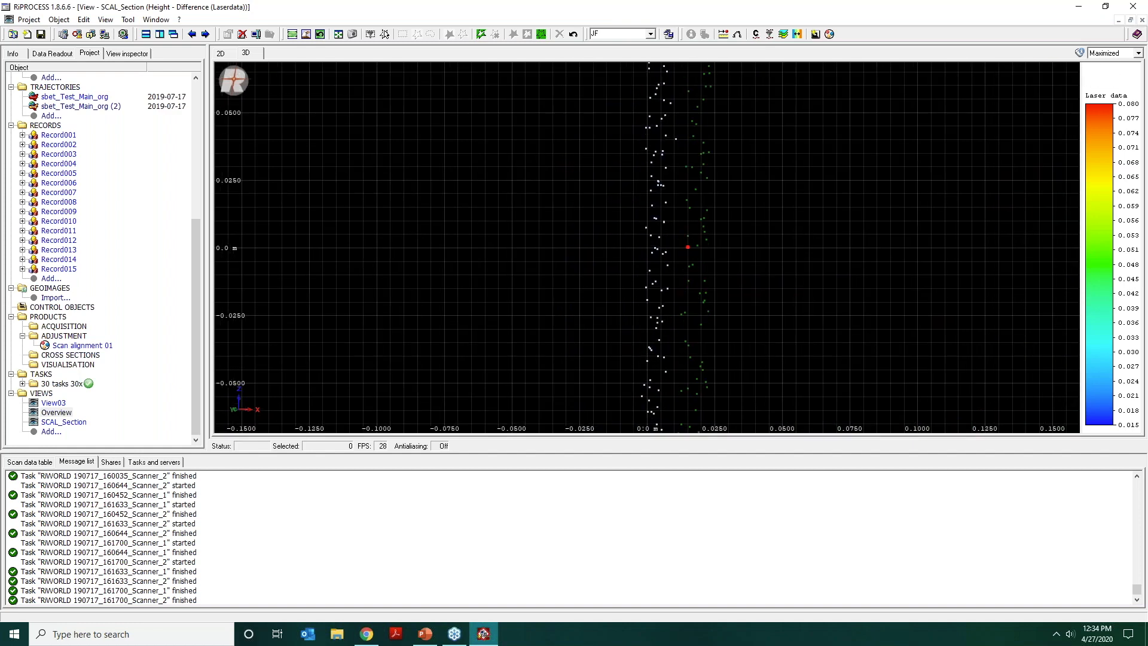
{"action": "scroll", "coordinate": [686, 245], "scroll_direction": "up", "scroll_amount": 1}
{"action": "middle_click_drag", "start_coordinate": [683, 242], "coordinate": [664, 236]}
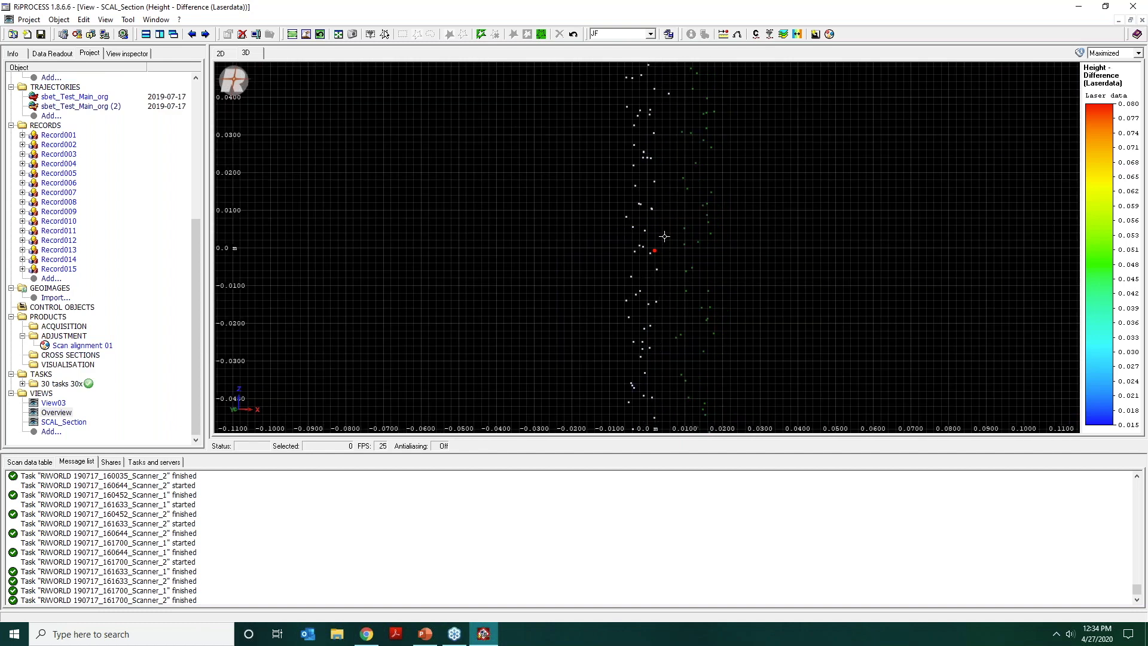
{"action": "scroll", "coordinate": [665, 237], "scroll_direction": "down", "scroll_amount": 5}
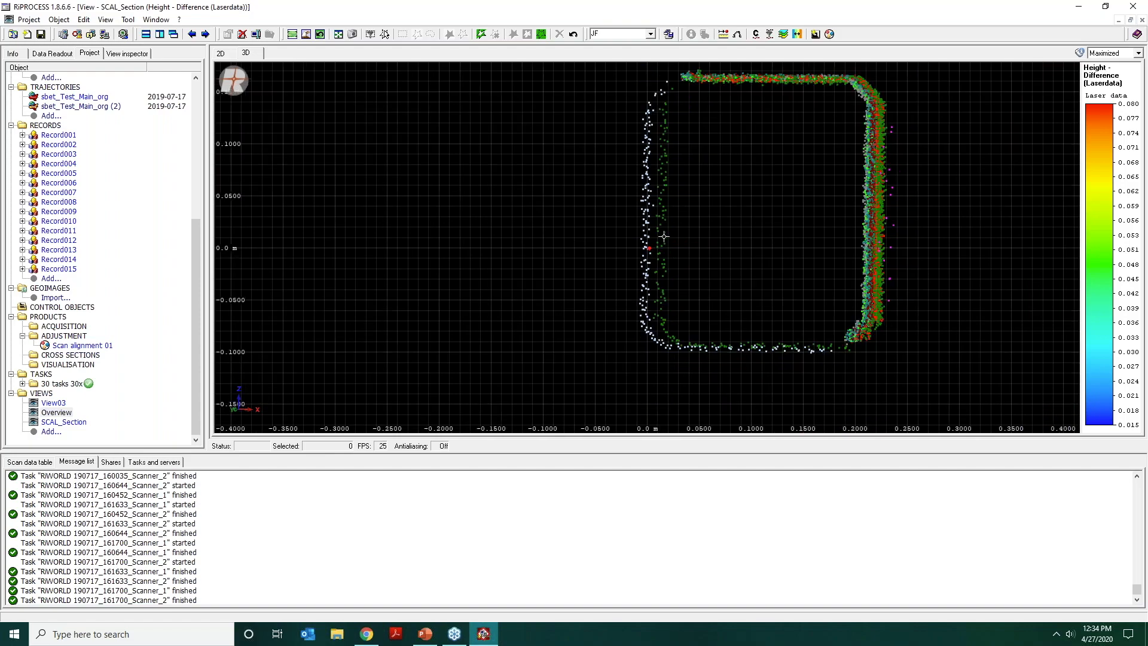
Examine the layer offsets on the rail and the barrier below it, from the rail alone out to the full end-on section.
{"action": "mouse_move", "coordinate": [664, 236]}
{"action": "left_mouse_down"}
{"action": "mouse_move", "coordinate": [690, 243]}
{"action": "mouse_move", "coordinate": [671, 242]}
{"action": "left_mouse_up"}
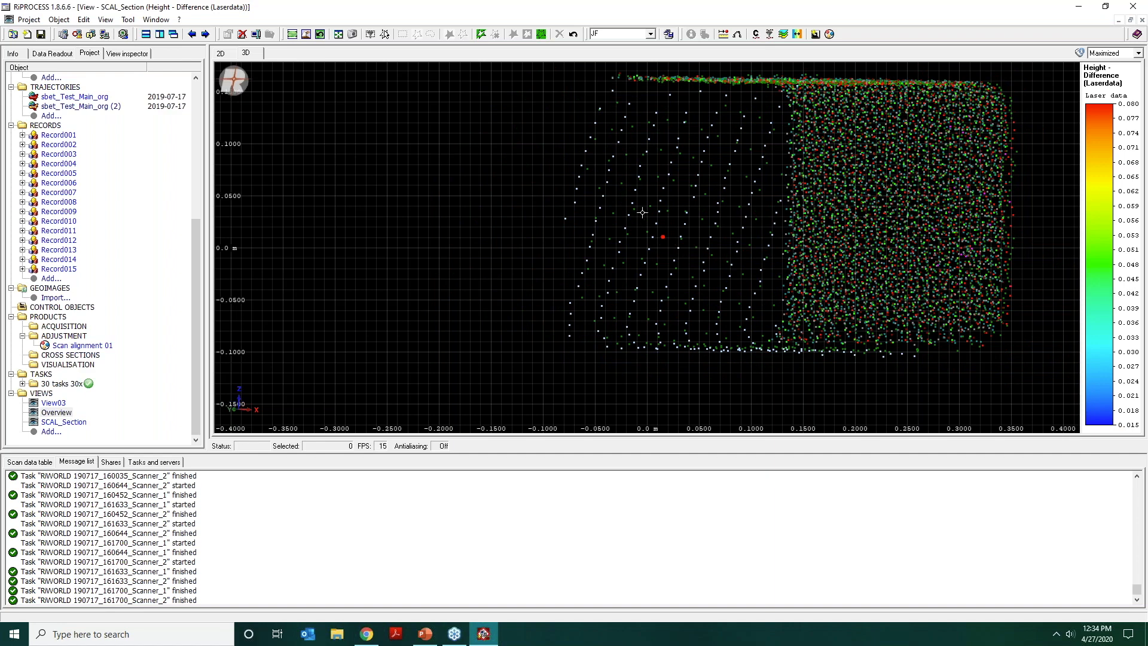
{"action": "left_click_drag", "start_coordinate": [657, 178], "coordinate": [657, 180]}
{"action": "scroll", "coordinate": [684, 186], "scroll_direction": "down", "scroll_amount": 5}
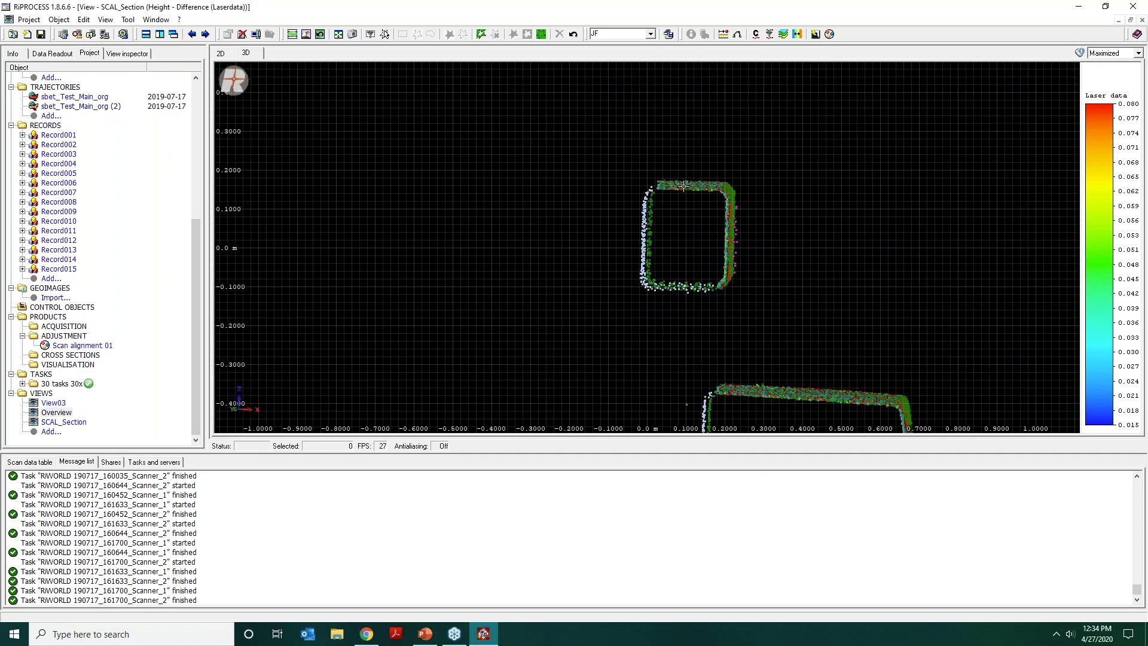
{"action": "scroll", "coordinate": [684, 186], "scroll_direction": "down", "scroll_amount": 1}
{"action": "scroll", "coordinate": [687, 202], "scroll_direction": "down", "scroll_amount": 1}
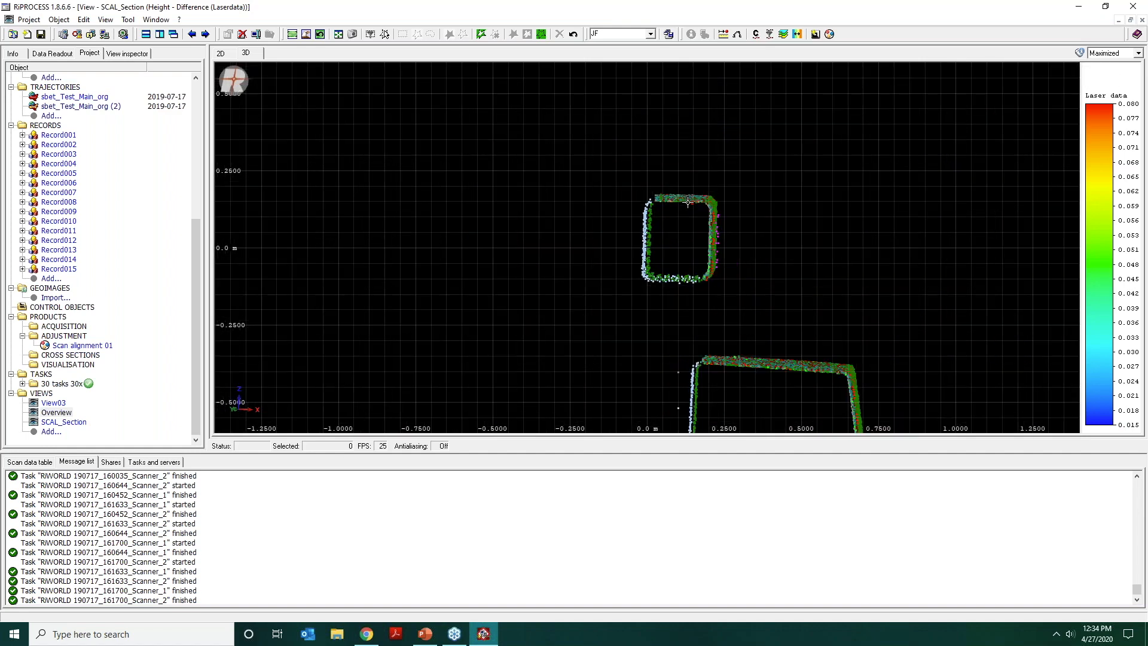
{"action": "scroll", "coordinate": [688, 202], "scroll_direction": "down", "scroll_amount": 2}
{"action": "scroll", "coordinate": [706, 239], "scroll_direction": "down", "scroll_amount": 1}
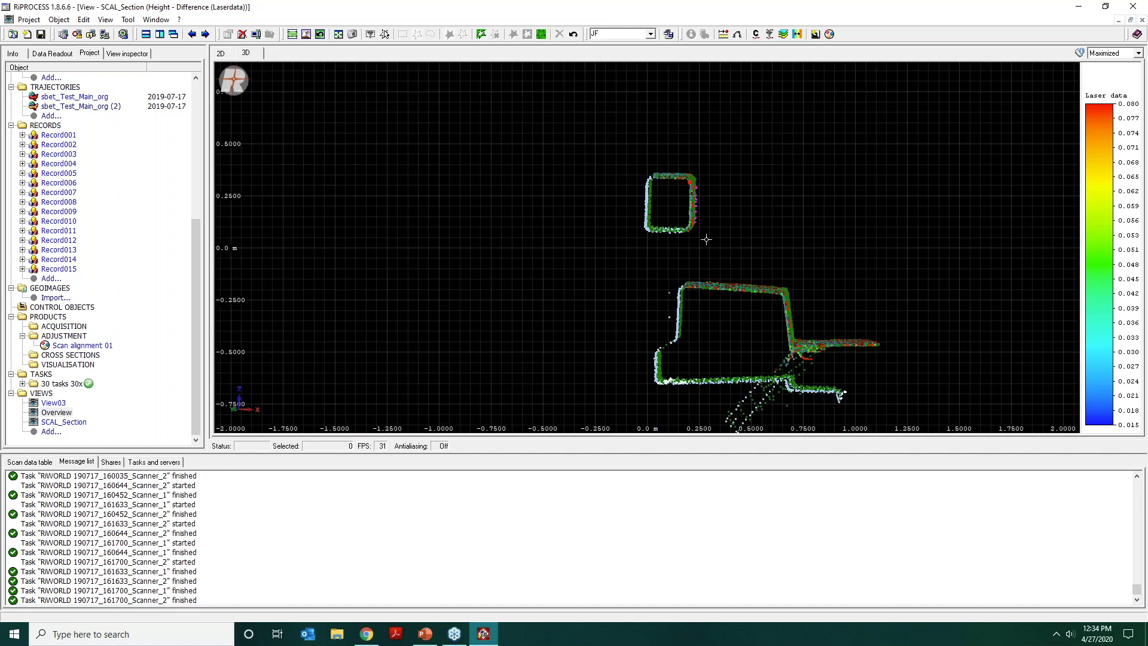
{"action": "scroll", "coordinate": [703, 251], "scroll_direction": "up", "scroll_amount": 2}
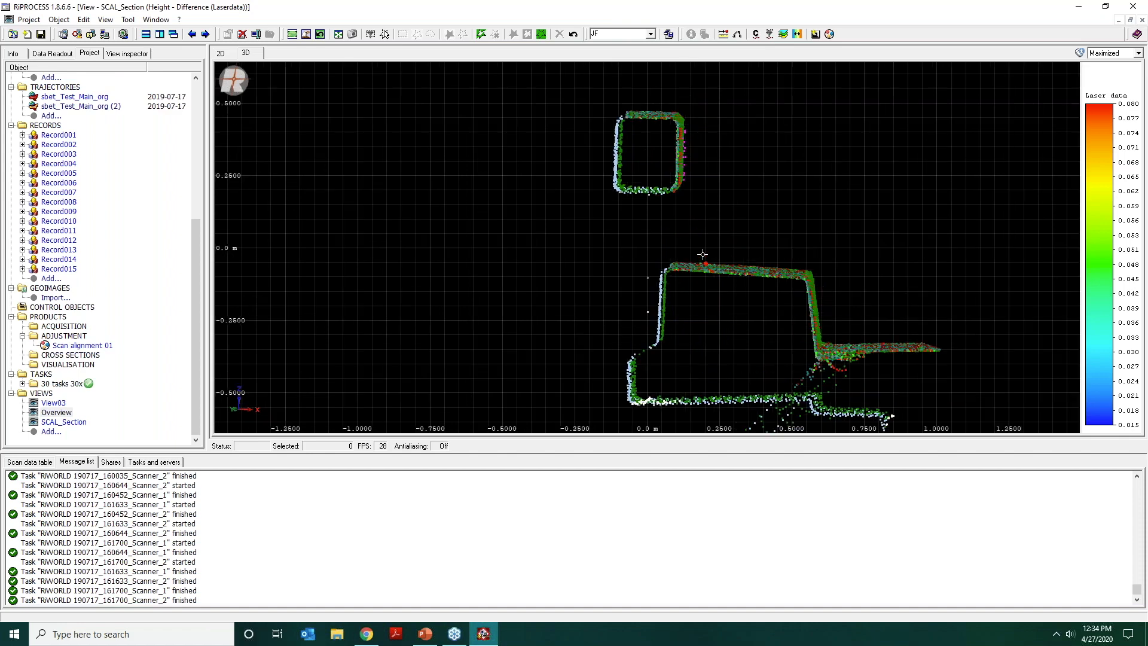
{"action": "scroll", "coordinate": [688, 228], "scroll_direction": "up", "scroll_amount": 2}
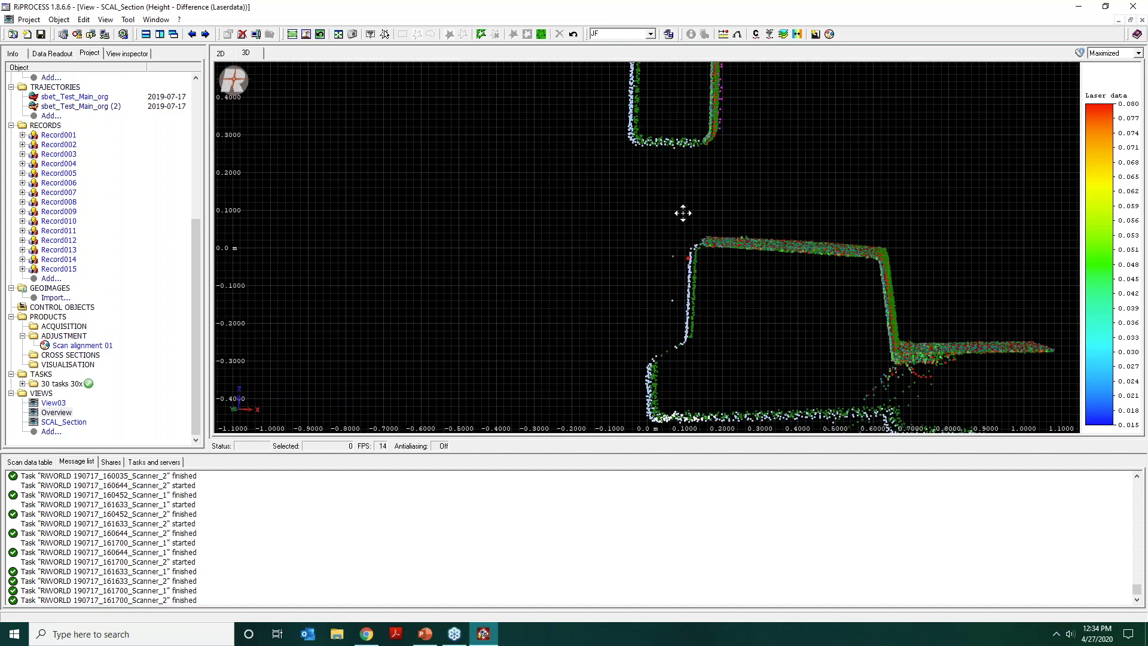
Select a four-sided patch of points on the barrier's sparsely scanned vertical face and create tie planes from it.
{"action": "middle_click_drag", "start_coordinate": [683, 213], "coordinate": [677, 204]}
{"action": "key", "text": "space"}
{"action": "left_click", "coordinate": [676, 192]}
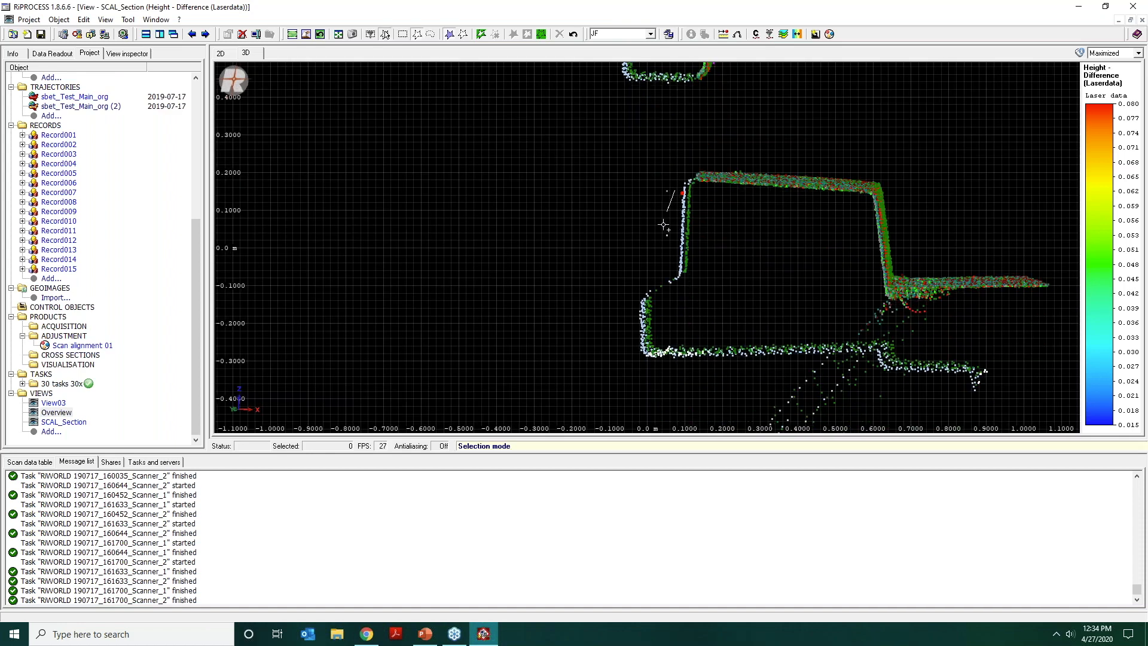
{"action": "double_click", "coordinate": [668, 262]}
{"action": "left_click", "coordinate": [687, 260]}
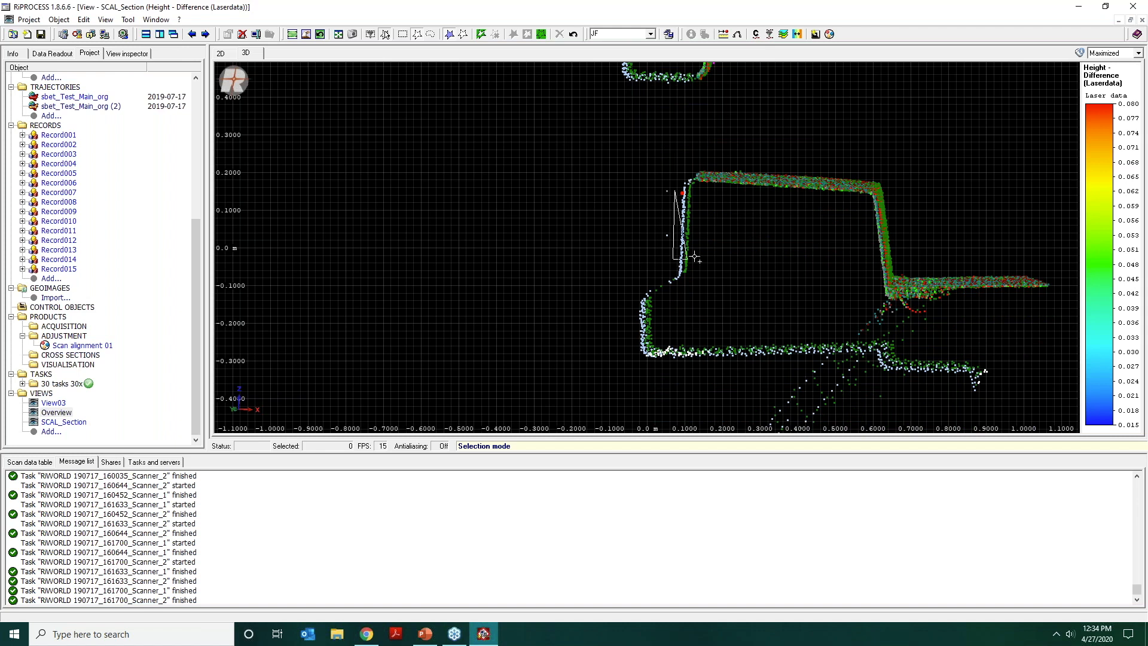
{"action": "double_click", "coordinate": [705, 211]}
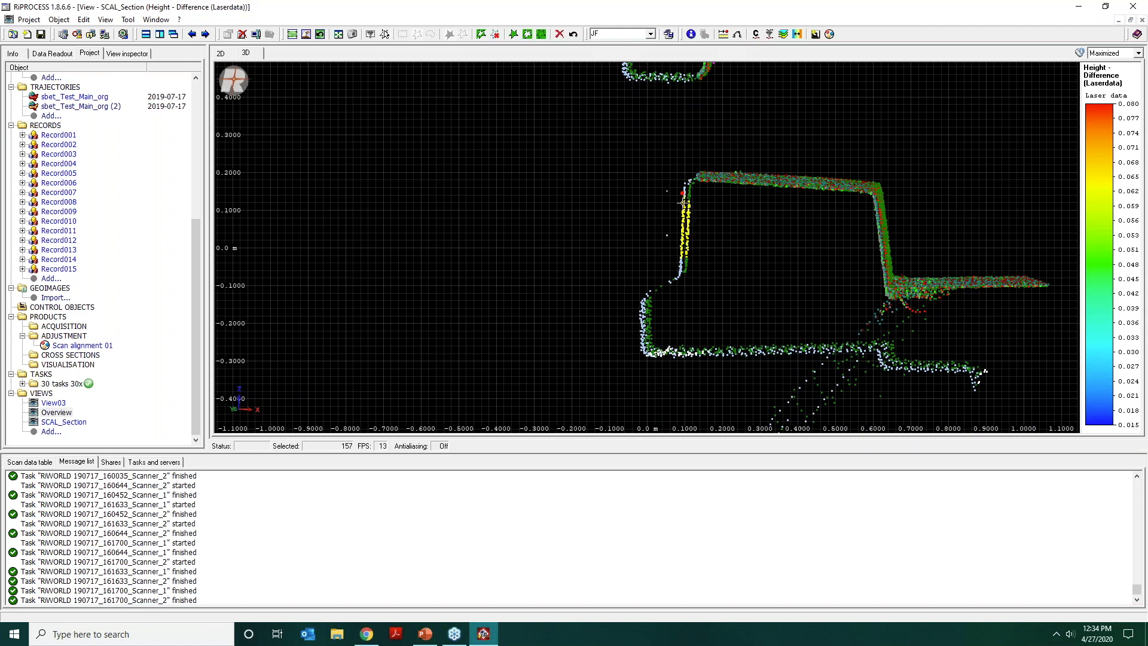
{"action": "mouse_move", "coordinate": [696, 216]}
{"action": "left_mouse_down"}
{"action": "mouse_move", "coordinate": [706, 223]}
{"action": "mouse_move", "coordinate": [693, 223]}
{"action": "left_mouse_up"}
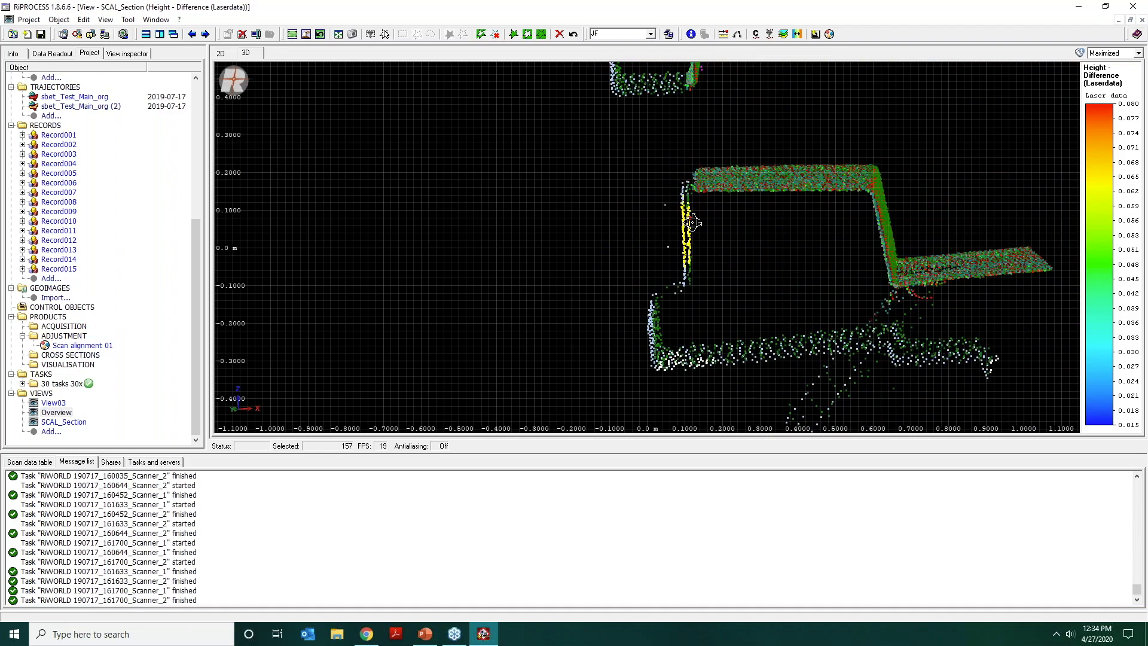
{"action": "left_click", "coordinate": [816, 34]}
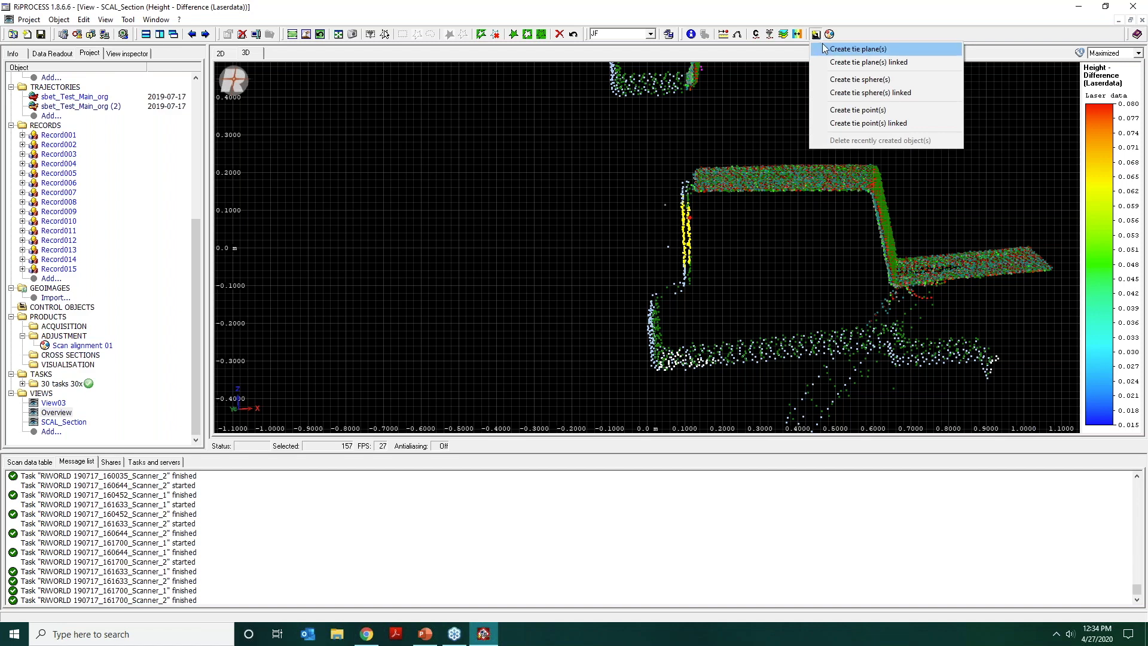
{"action": "left_click", "coordinate": [832, 50]}
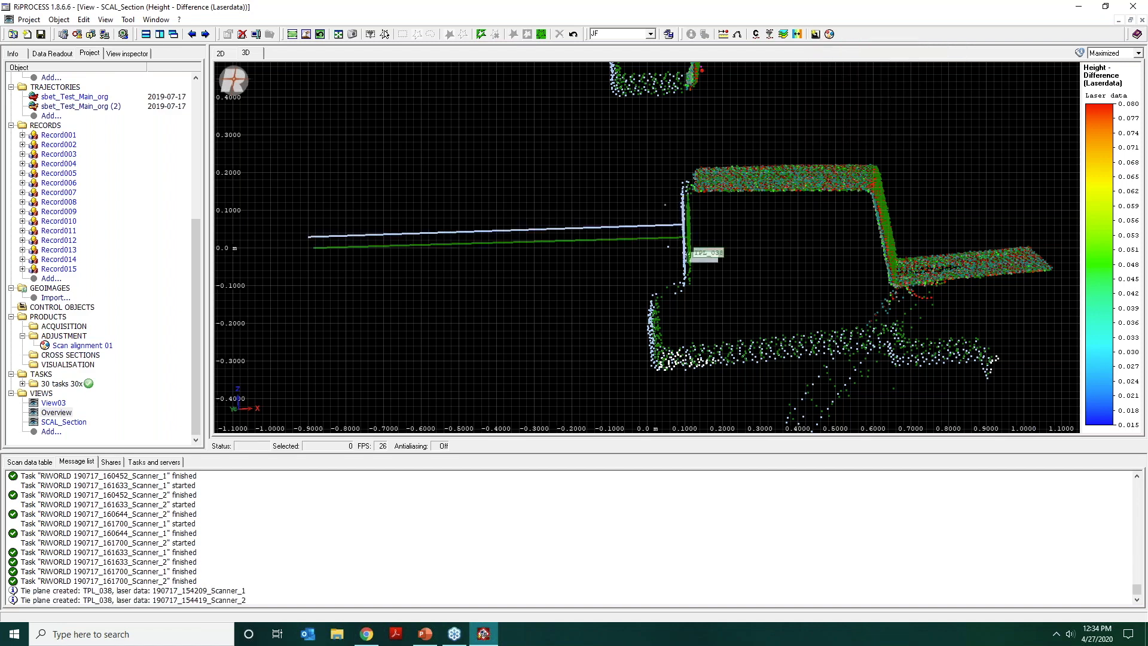
Show the full point cloud again, cut a profile about 2.70 m wide across the bridge and inspect its girders and deck edge.
{"action": "mouse_move", "coordinate": [744, 175]}
{"action": "left_mouse_down"}
{"action": "mouse_move", "coordinate": [774, 174]}
{"action": "mouse_move", "coordinate": [744, 175]}
{"action": "left_mouse_up"}
{"action": "scroll", "coordinate": [742, 158], "scroll_direction": "down", "scroll_amount": 5}
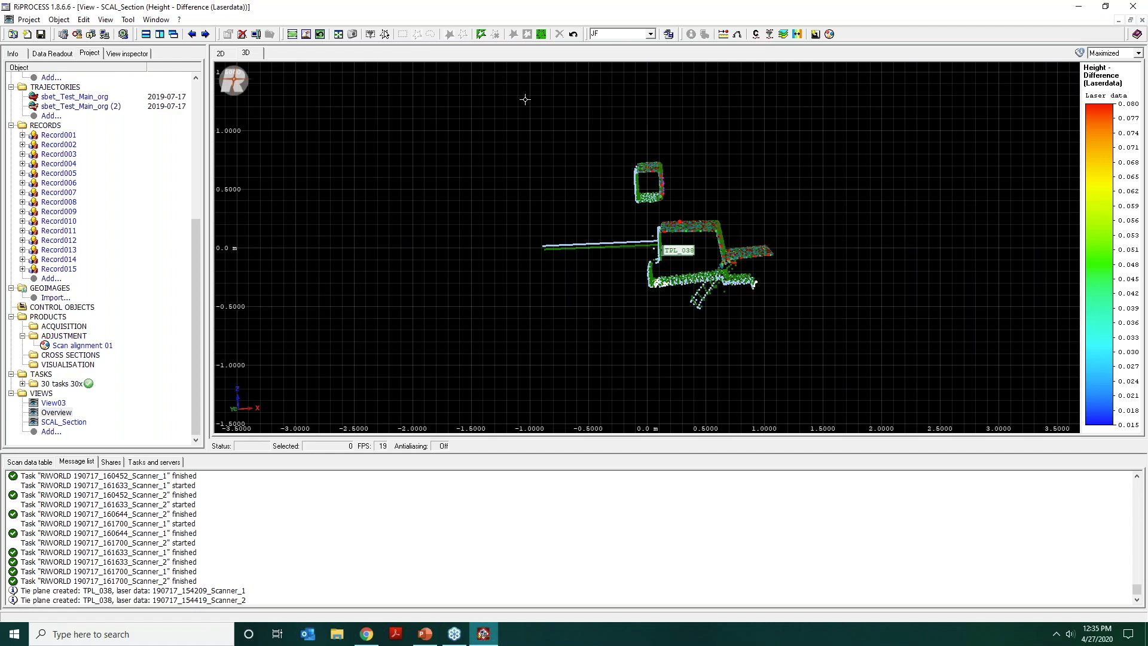
{"action": "left_click", "coordinate": [538, 36]}
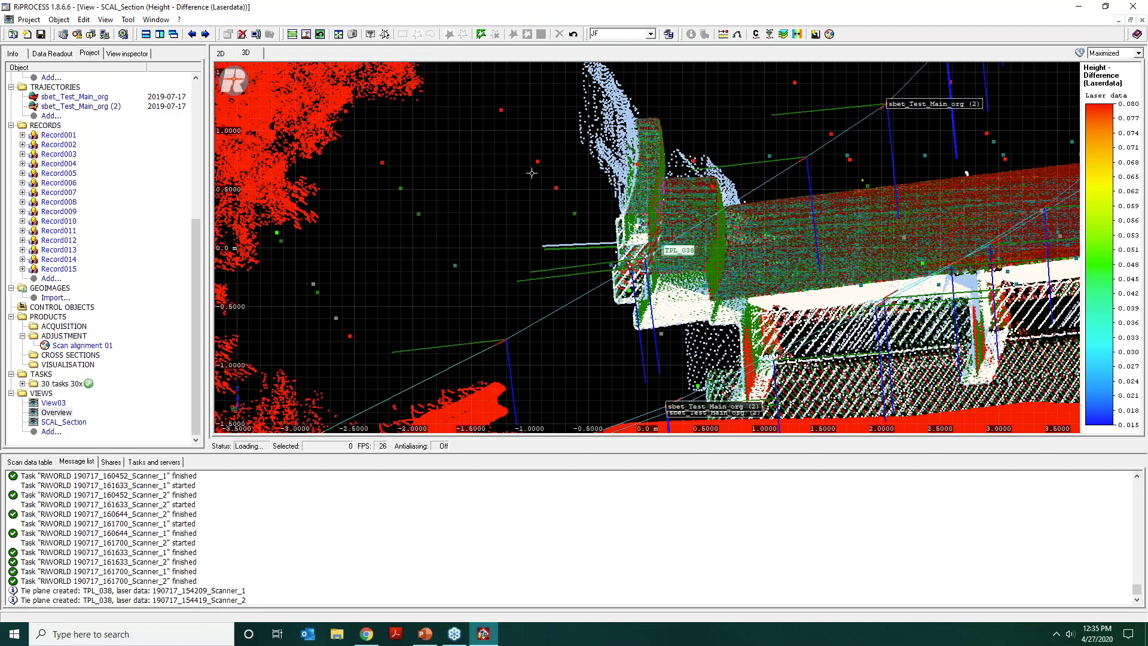
{"action": "left_click", "coordinate": [224, 53]}
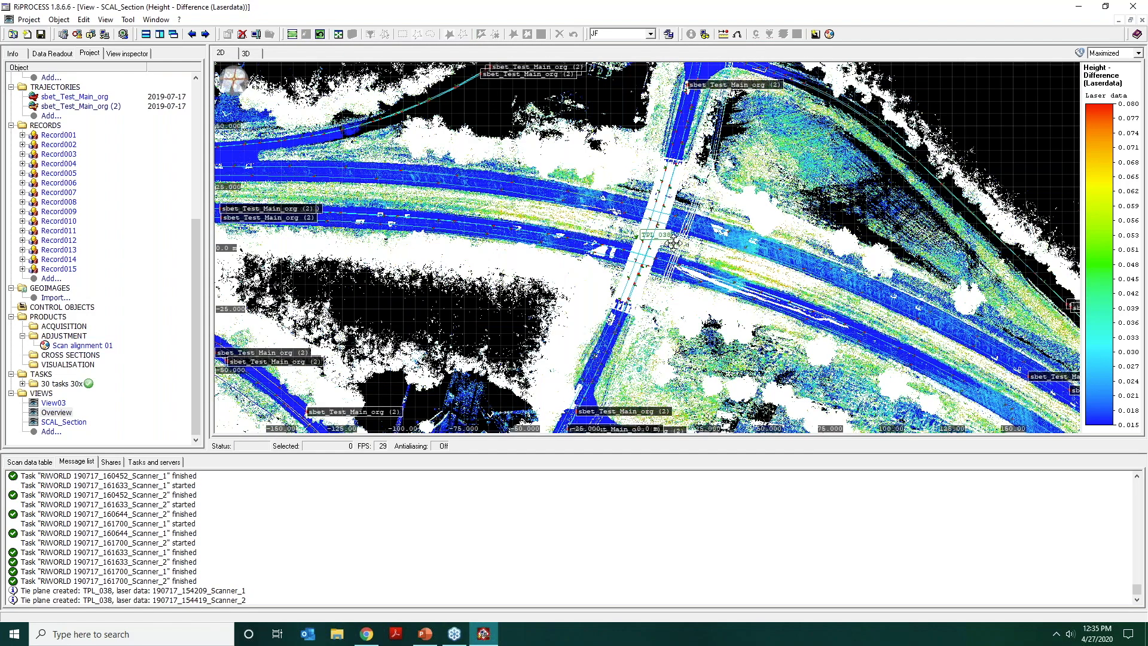
{"action": "middle_click_drag", "start_coordinate": [649, 265], "coordinate": [682, 189]}
{"action": "scroll", "coordinate": [682, 189], "scroll_direction": "up", "scroll_amount": 4}
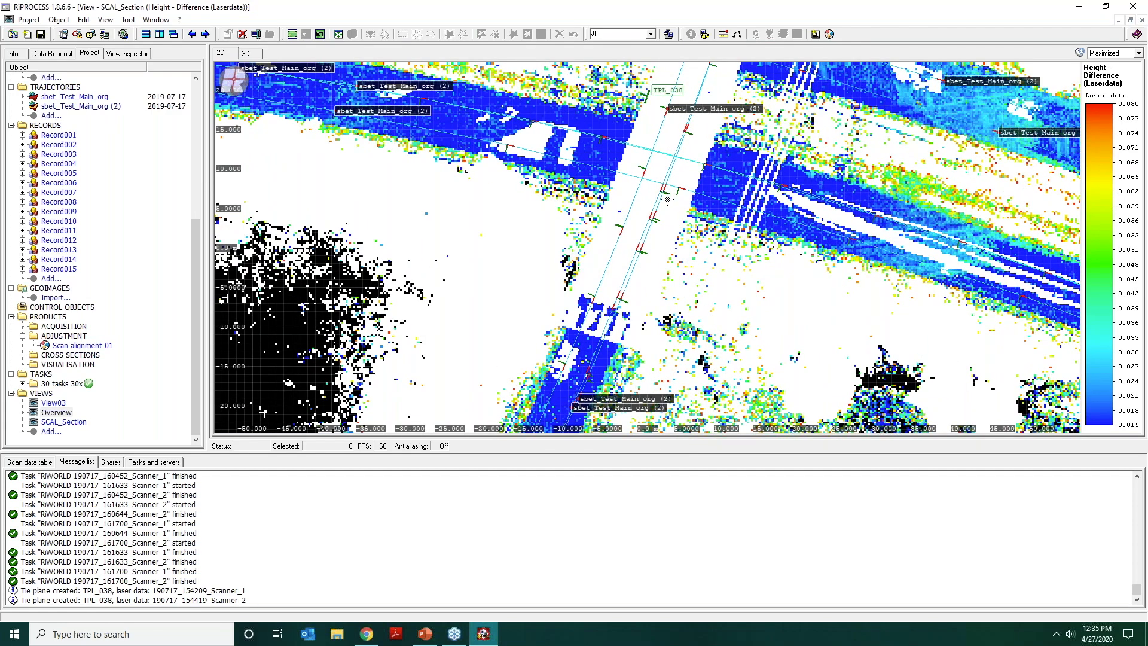
{"action": "left_click", "coordinate": [576, 189]}
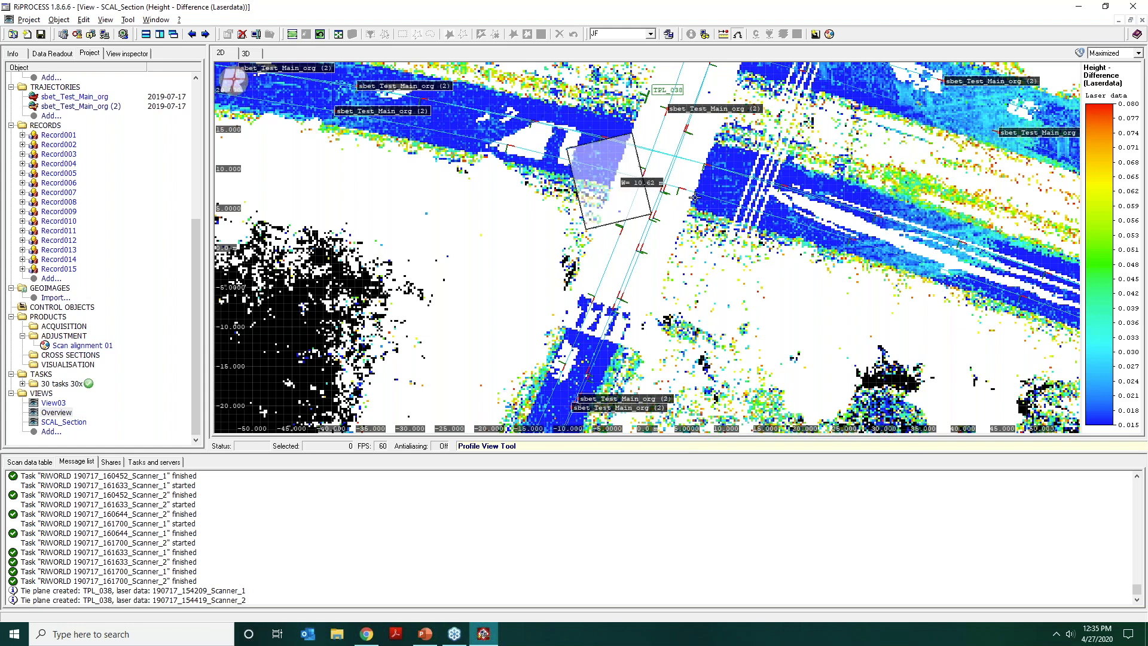
{"action": "scroll", "coordinate": [702, 220], "scroll_direction": "down", "scroll_amount": 8}
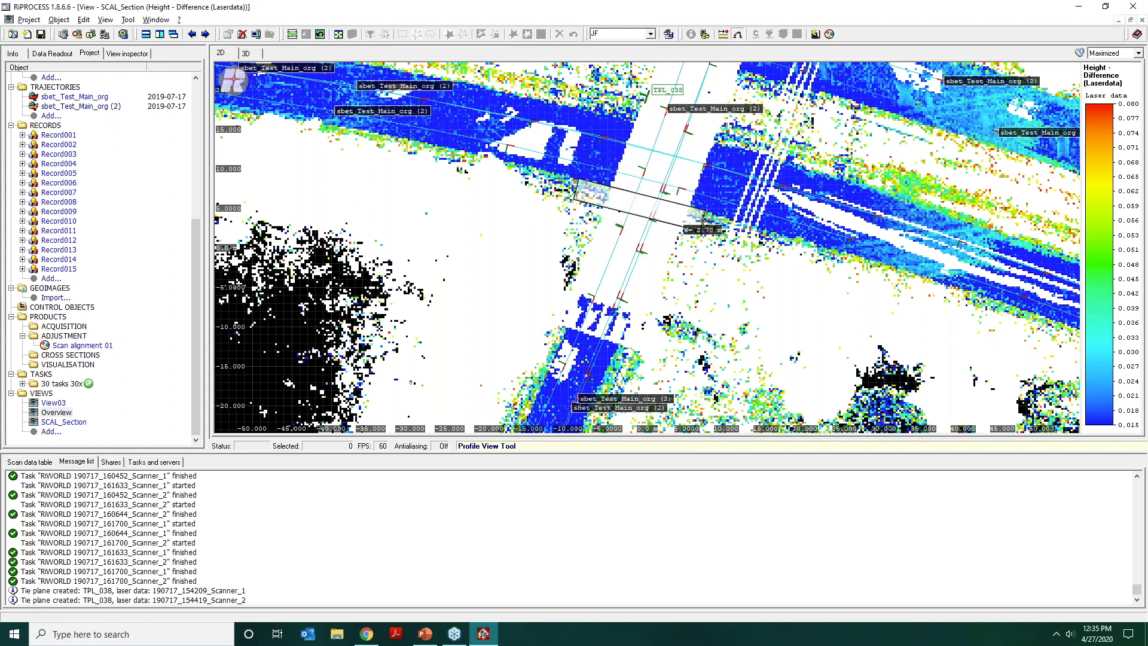
{"action": "left_click", "coordinate": [702, 221]}
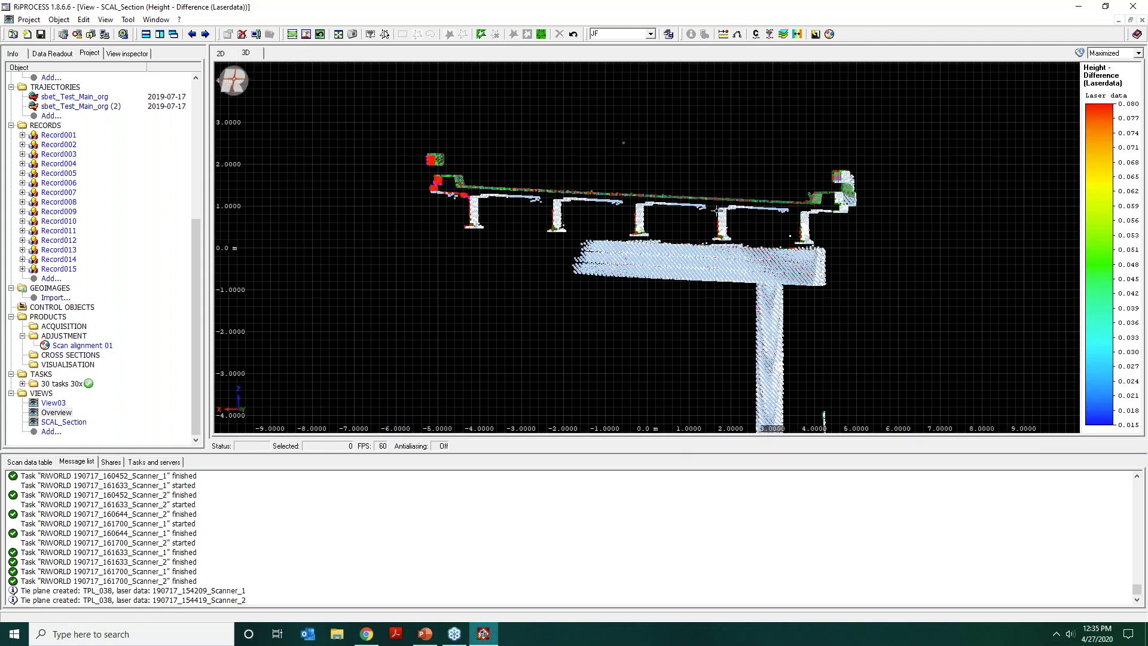
{"action": "scroll", "coordinate": [727, 185], "scroll_direction": "up", "scroll_amount": 4}
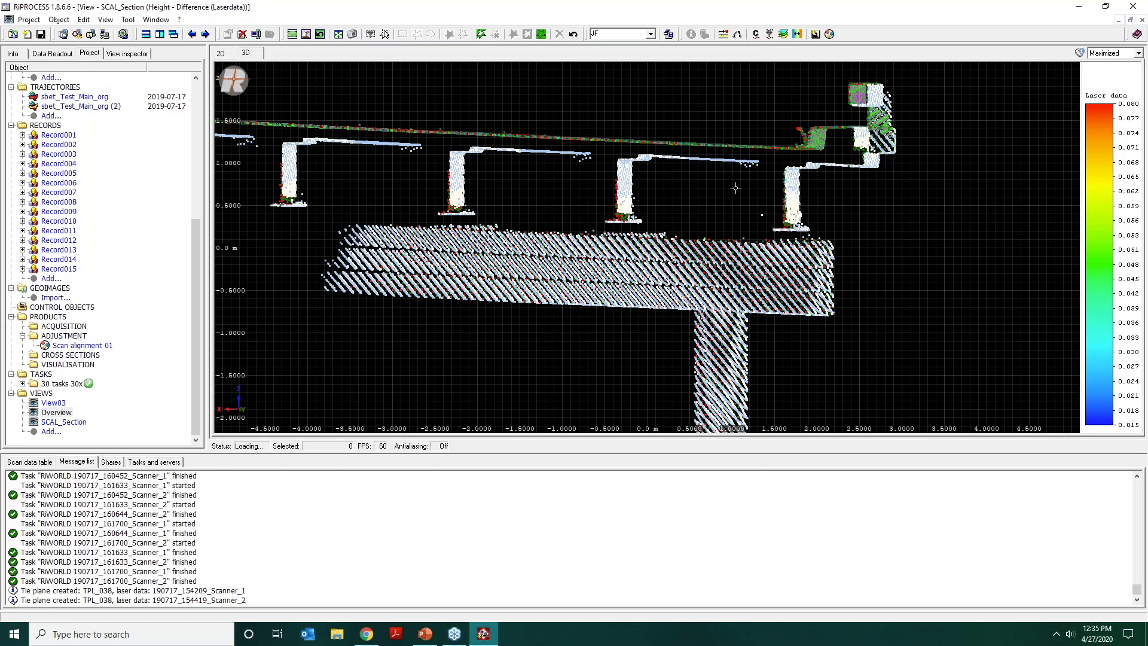
{"action": "left_click_drag", "start_coordinate": [727, 185], "coordinate": [740, 184]}
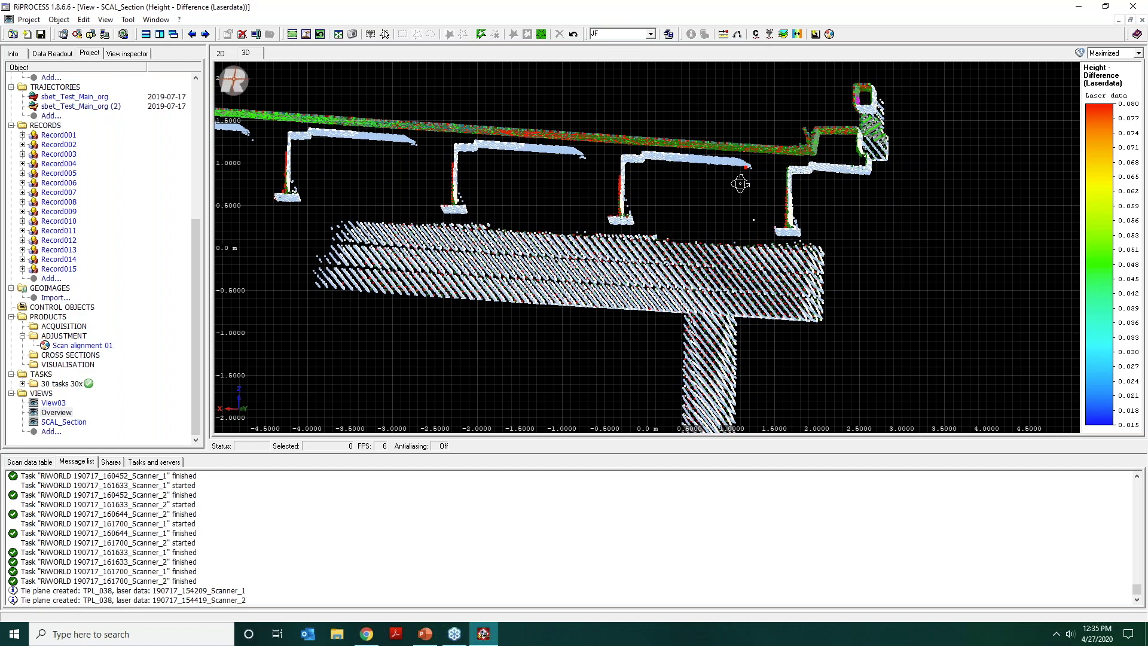
Cut a profile about 1.43 m wide across the road beyond the bridge end and inspect the pavement edge up close.
{"action": "left_click", "coordinate": [221, 53]}
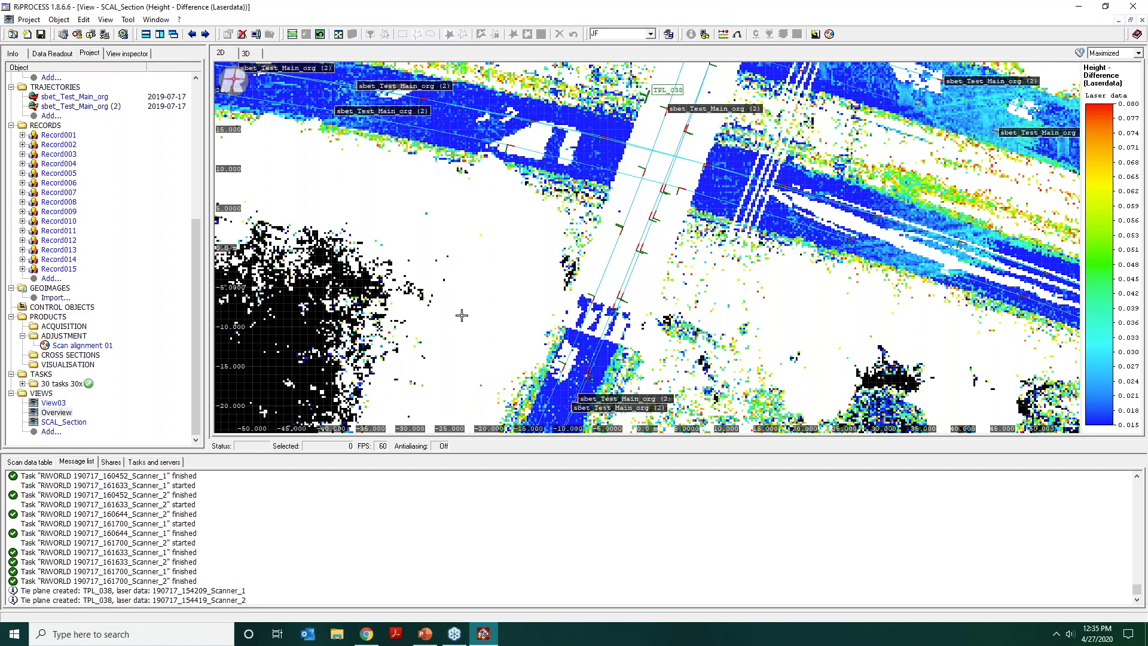
{"action": "left_click_drag", "start_coordinate": [463, 306], "coordinate": [403, 230]}
{"action": "key", "text": "p"}
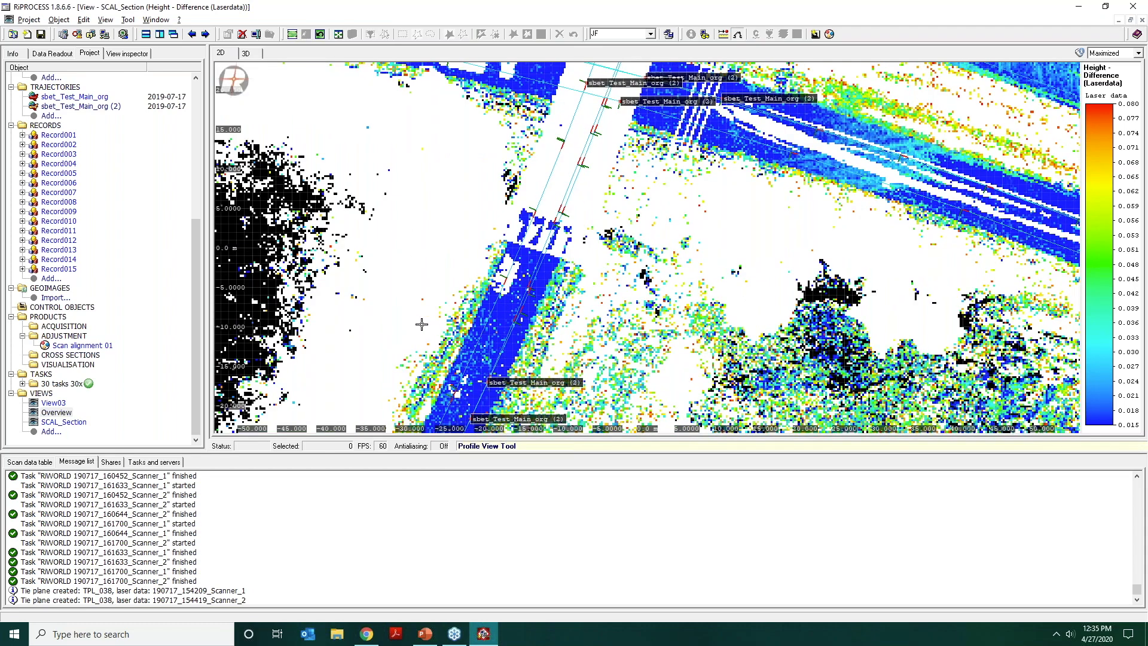
{"action": "left_click_drag", "start_coordinate": [417, 326], "coordinate": [572, 372]}
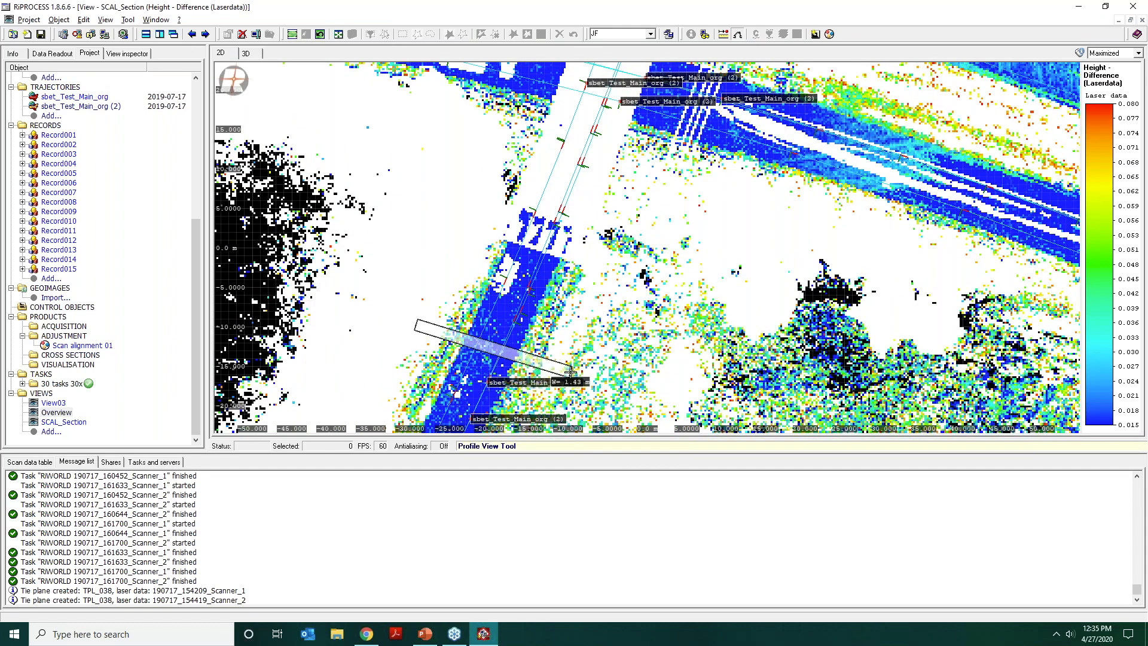
{"action": "left_click", "coordinate": [570, 372]}
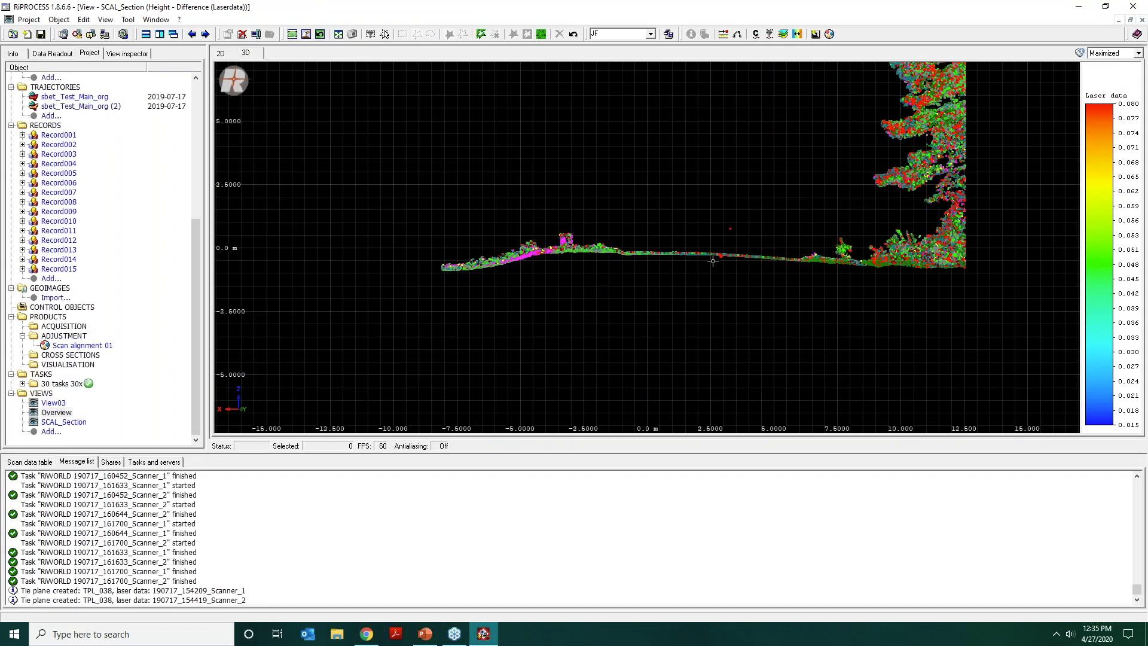
{"action": "scroll", "coordinate": [702, 253], "scroll_direction": "up", "scroll_amount": 5}
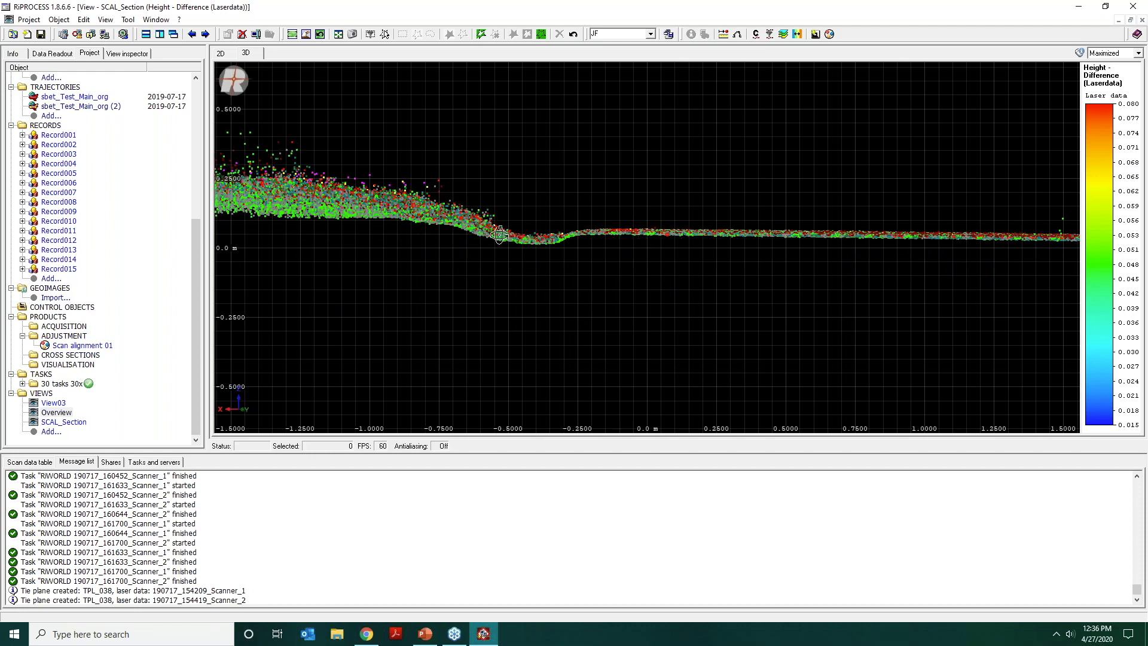
{"action": "left_click_drag", "start_coordinate": [499, 234], "coordinate": [505, 200]}
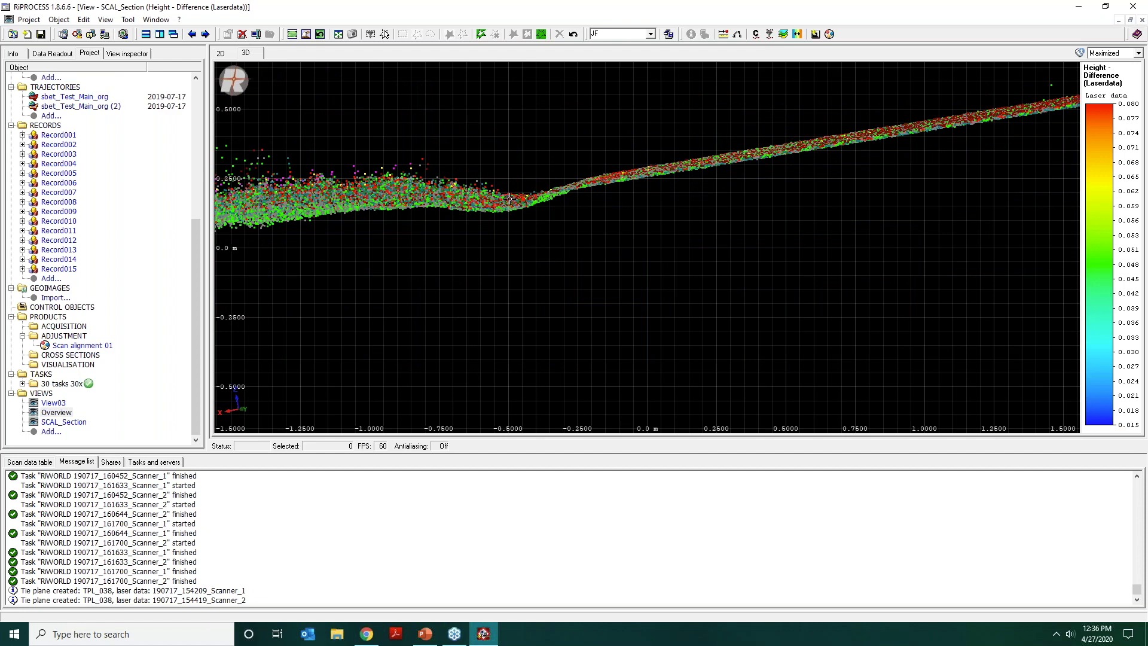
Query a point at the pavement edge and read its attributes down to the system speed.
{"action": "left_click", "coordinate": [510, 199]}
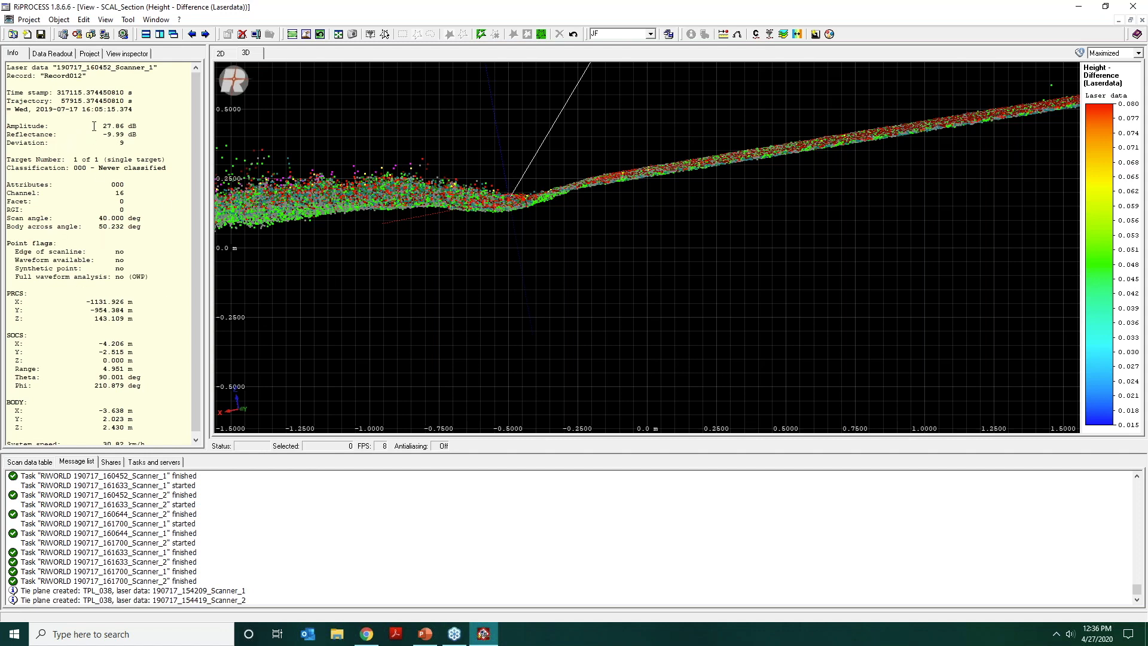
{"action": "left_click_drag", "start_coordinate": [94, 126], "coordinate": [156, 131]}
{"action": "left_click", "coordinate": [157, 132]}
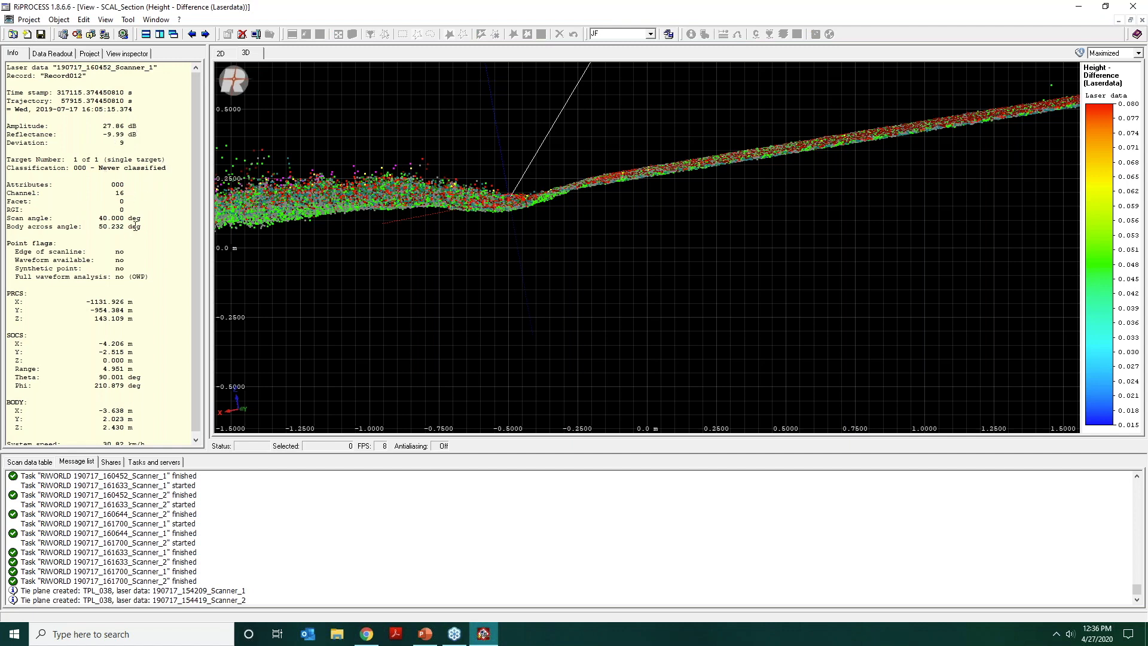
{"action": "scroll", "coordinate": [103, 198], "scroll_direction": "down", "scroll_amount": 1}
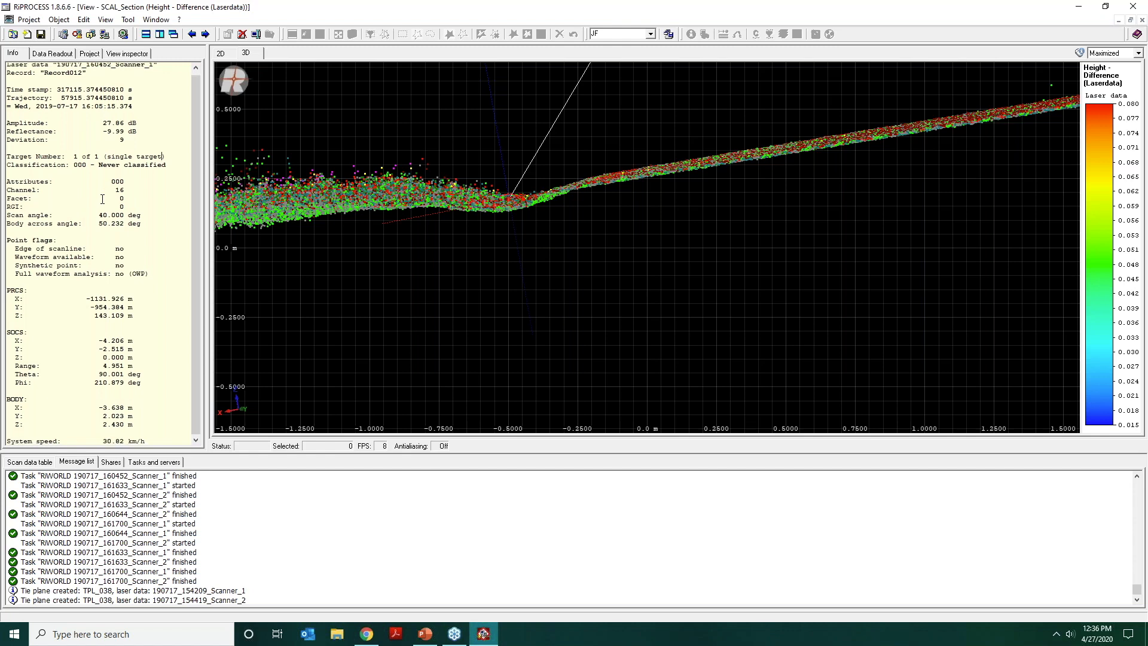
{"action": "triple_click", "coordinate": [149, 439]}
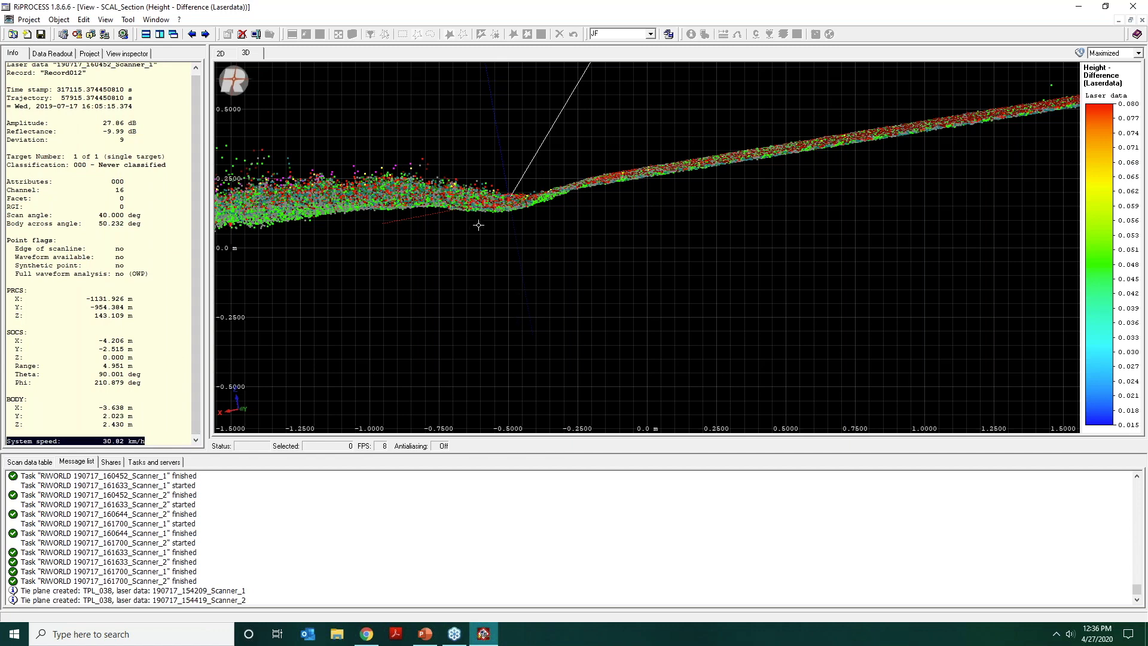
Examine the road profile from edge to edge together with the queried point's laser beam back to the scanner.
{"action": "left_click", "coordinate": [482, 198]}
{"action": "left_click_drag", "start_coordinate": [608, 127], "coordinate": [614, 144]}
{"action": "scroll", "coordinate": [614, 144], "scroll_direction": "down", "scroll_amount": 4}
{"action": "middle_click_drag", "start_coordinate": [701, 230], "coordinate": [485, 268]}
{"action": "scroll", "coordinate": [776, 196], "scroll_direction": "down", "scroll_amount": 4}
{"action": "middle_click_drag", "start_coordinate": [716, 193], "coordinate": [573, 182]}
{"action": "left_click_drag", "start_coordinate": [888, 186], "coordinate": [894, 175]}
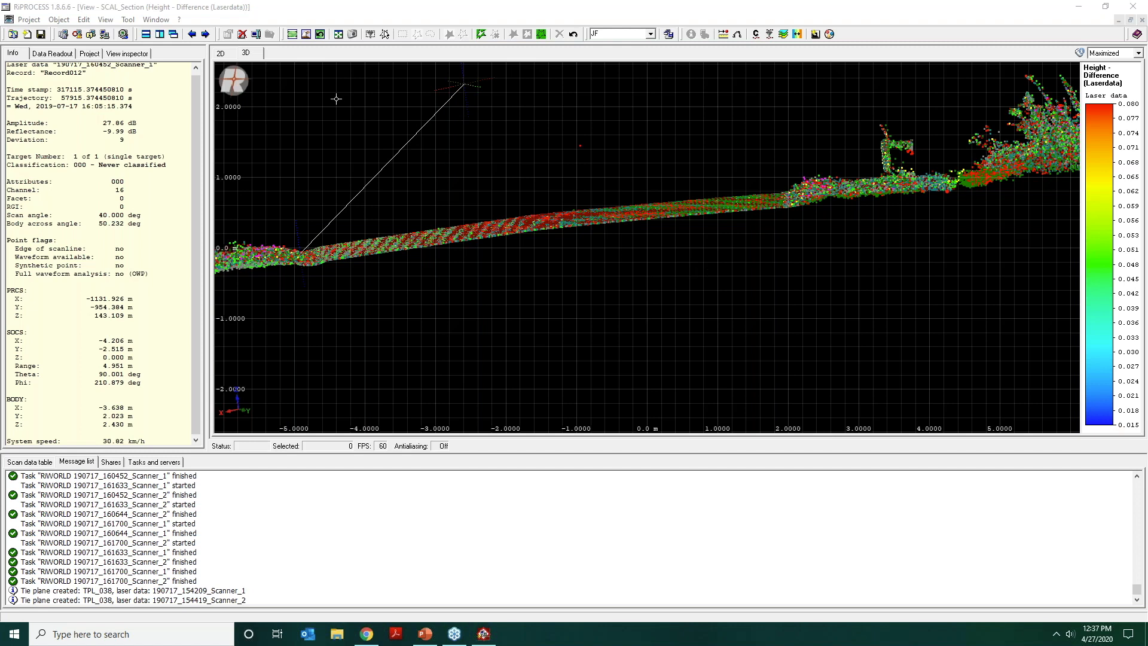
Try to export the trajectory sbet_Test_Main_org (2) from the project.
{"action": "left_click", "coordinate": [140, 55]}
{"action": "left_click", "coordinate": [93, 54]}
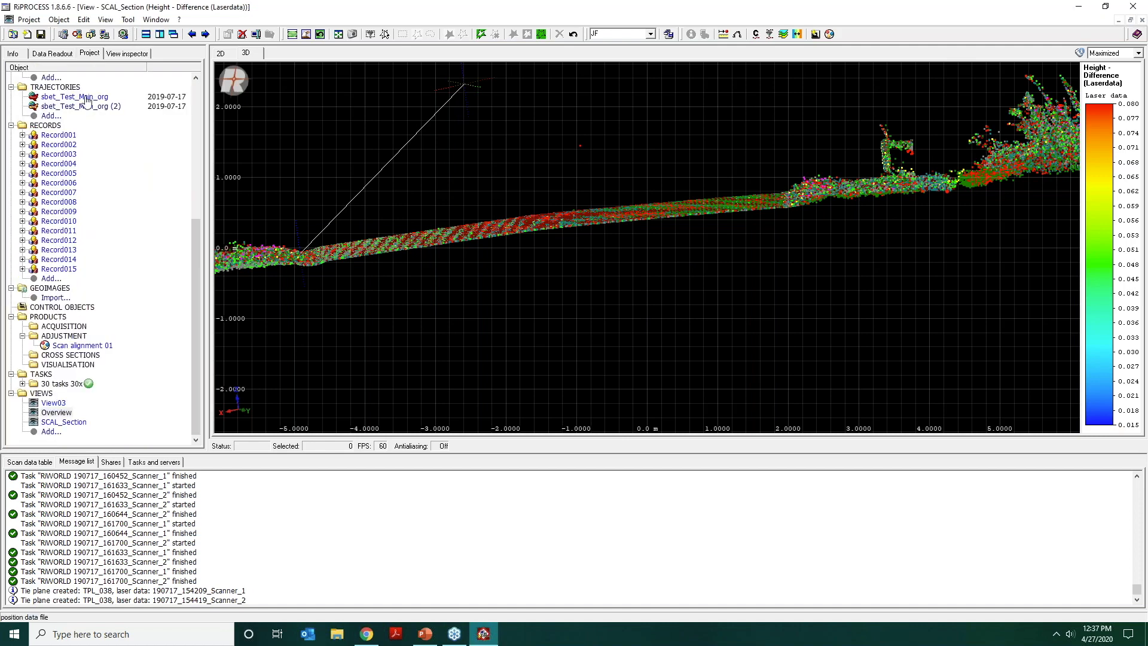
{"action": "right_click", "coordinate": [82, 107]}
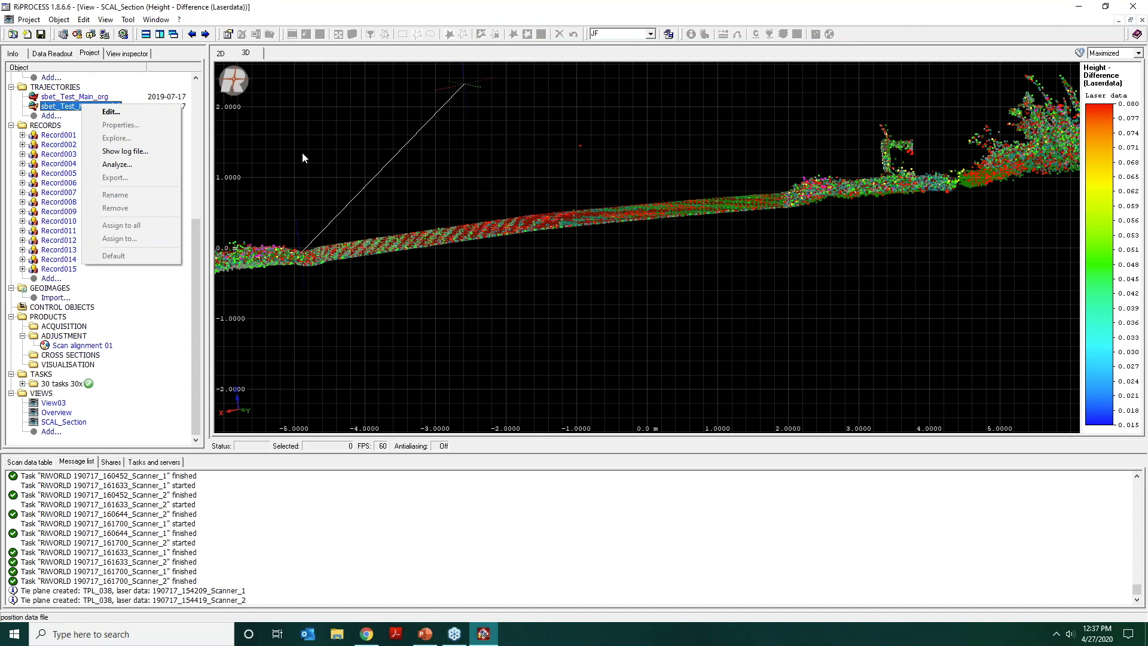
{"action": "left_click", "coordinate": [121, 178]}
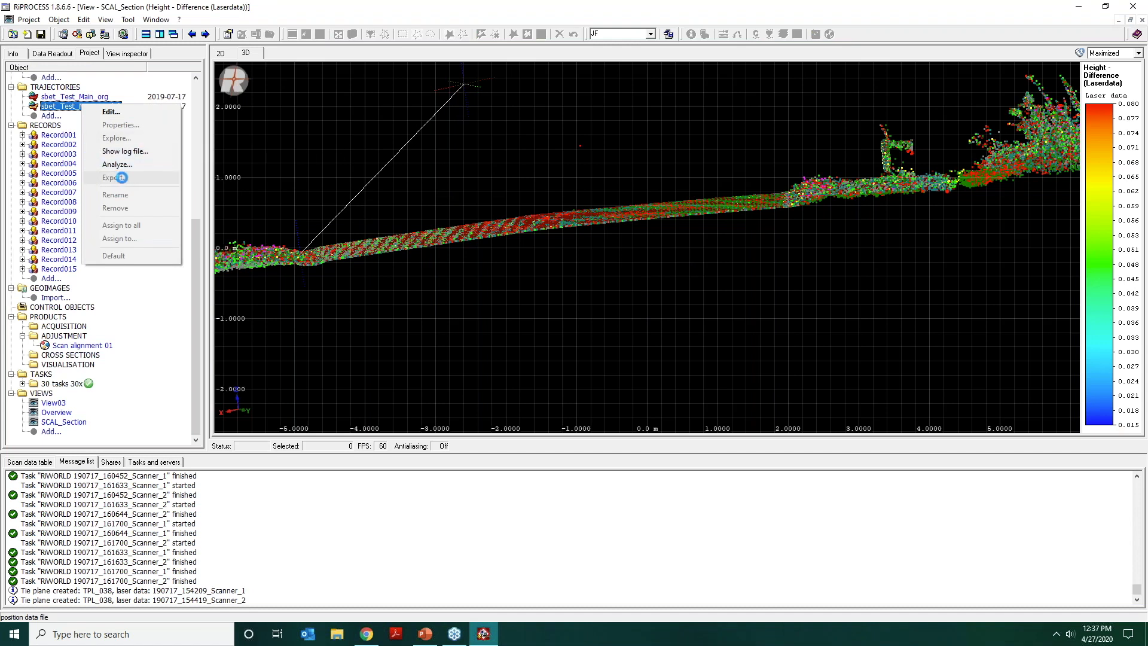
{"action": "left_click", "coordinate": [128, 301]}
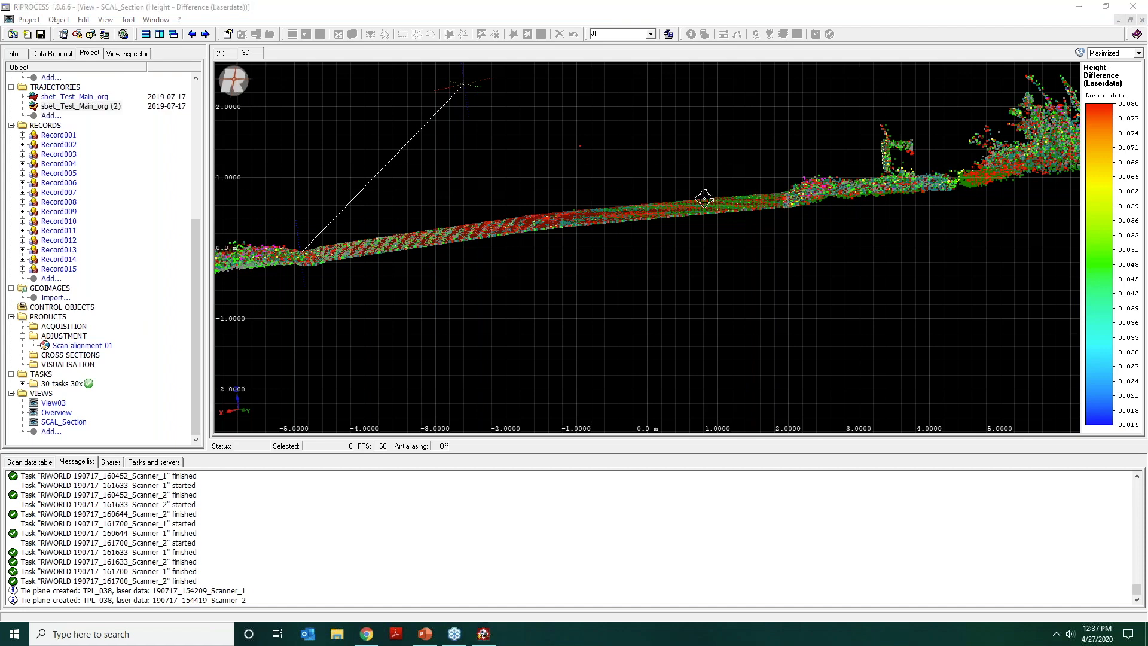
Analyze the trajectory sbet_Test_Main_org (2) and query points on the road profile to mark their time stamps in the plots.
{"action": "left_click", "coordinate": [460, 91]}
{"action": "scroll", "coordinate": [460, 102], "scroll_direction": "down", "scroll_amount": 3}
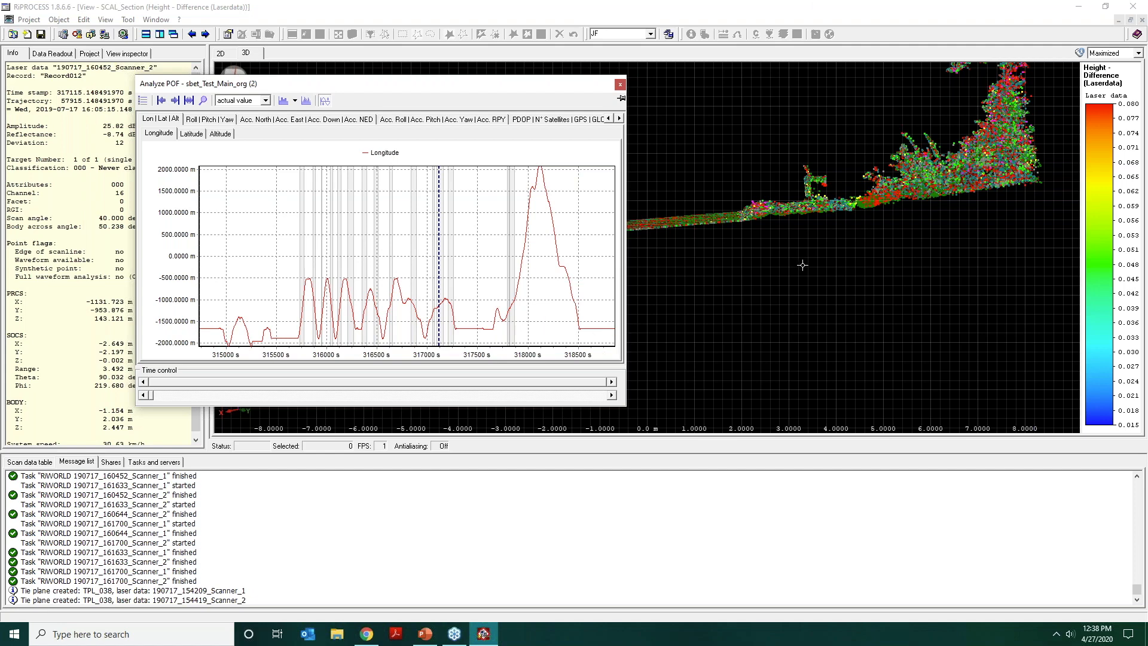
{"action": "left_click", "coordinate": [756, 199]}
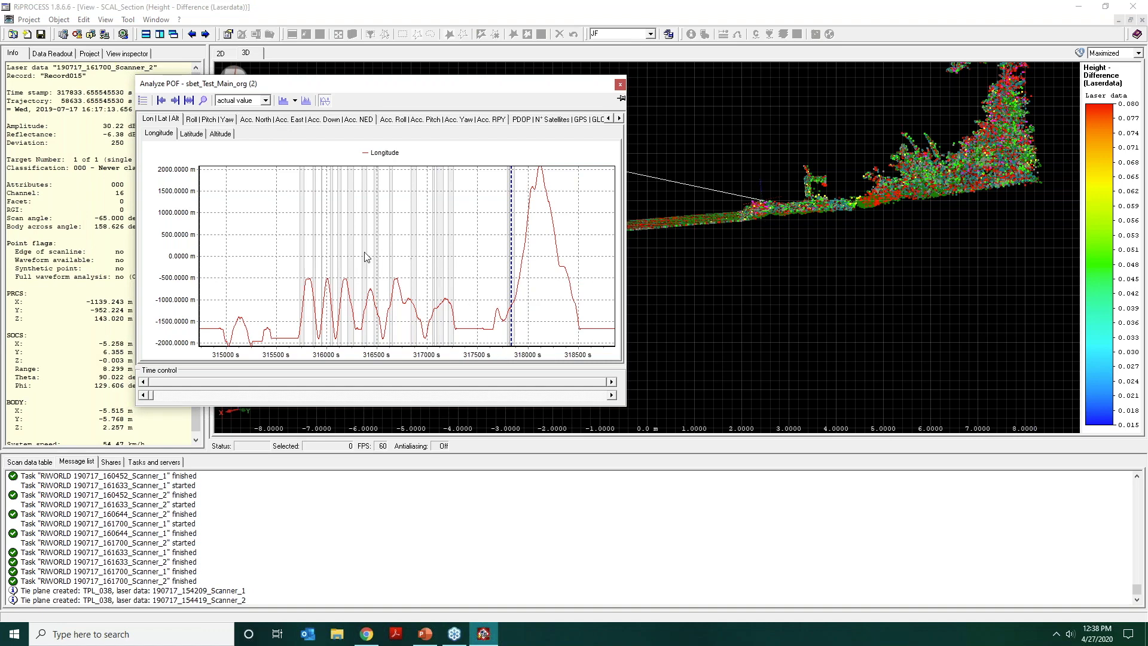
Examine the trajectory's north, east and down accuracy, PDOP and satellite numbers around the queried point's time stamp, and close the analysis.
{"action": "left_click", "coordinate": [299, 119]}
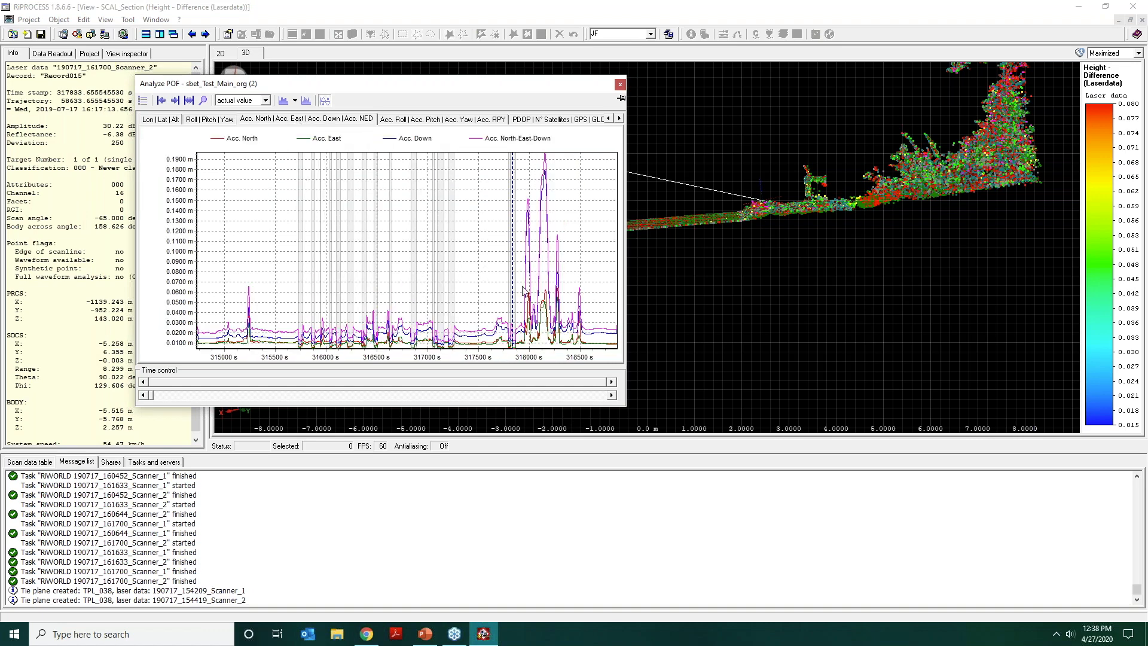
{"action": "scroll", "coordinate": [519, 296], "scroll_direction": "up", "scroll_amount": 5}
{"action": "scroll", "coordinate": [519, 308], "scroll_direction": "up", "scroll_amount": 3}
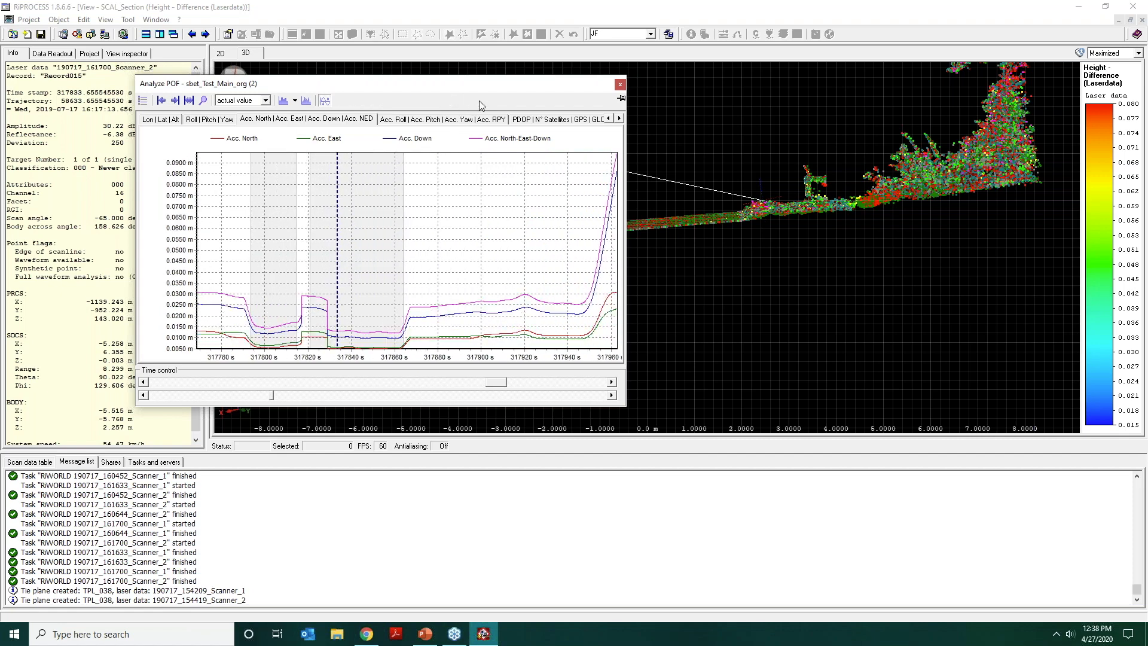
{"action": "left_click", "coordinate": [537, 119]}
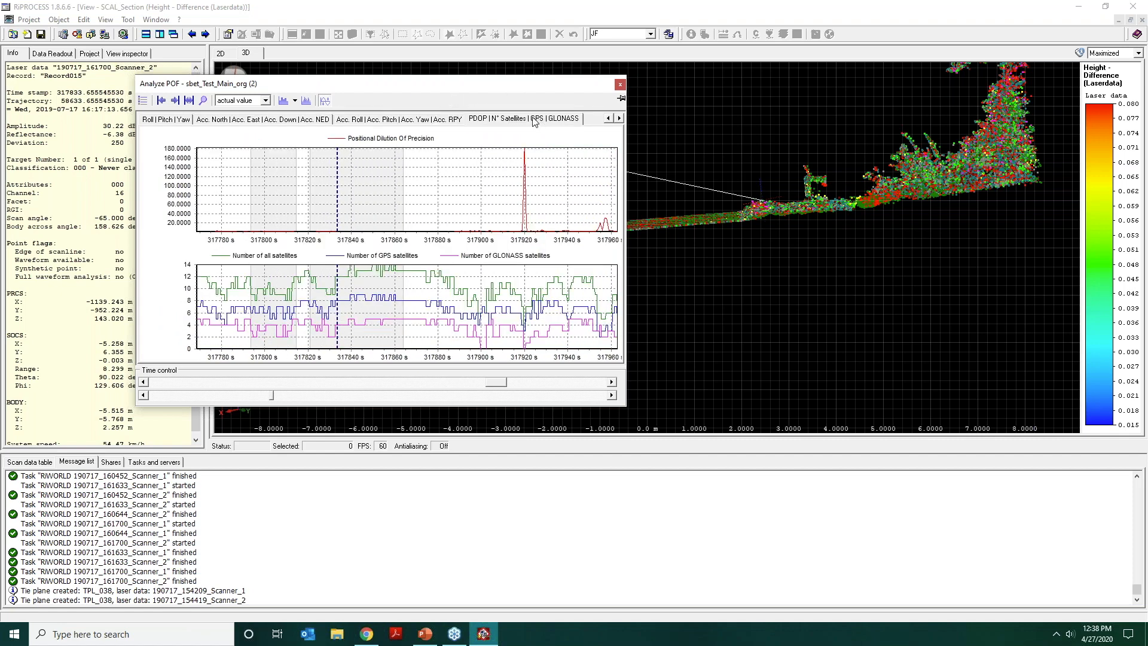
{"action": "scroll", "coordinate": [335, 239], "scroll_direction": "up", "scroll_amount": 1}
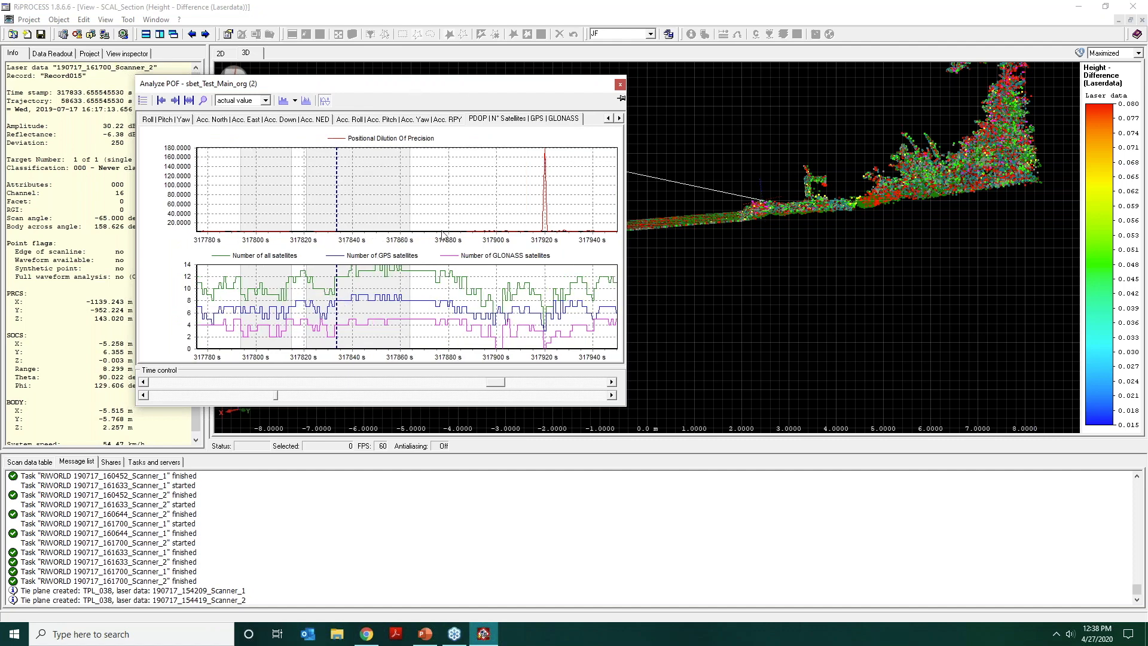
{"action": "left_click", "coordinate": [619, 85]}
Inspect the road profile with the queried point's laser beam from the other side and return to the 2D height-difference view.
{"action": "left_click_drag", "start_coordinate": [646, 206], "coordinate": [612, 223]}
{"action": "middle_click_drag", "start_coordinate": [656, 196], "coordinate": [738, 175]}
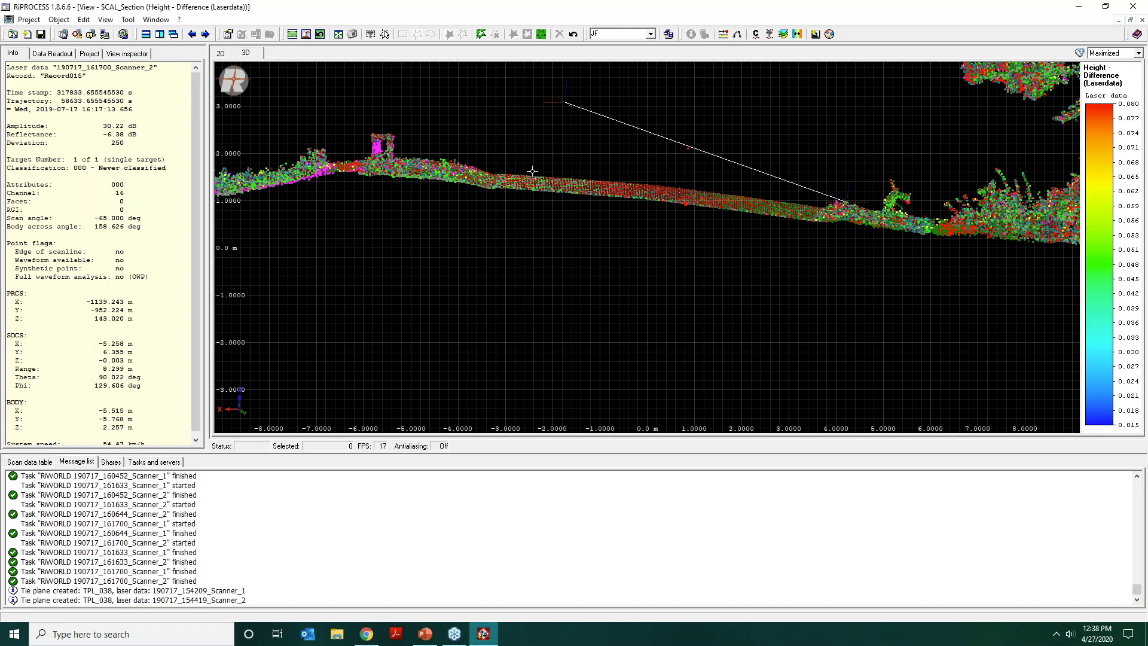
{"action": "left_click_drag", "start_coordinate": [644, 180], "coordinate": [625, 196]}
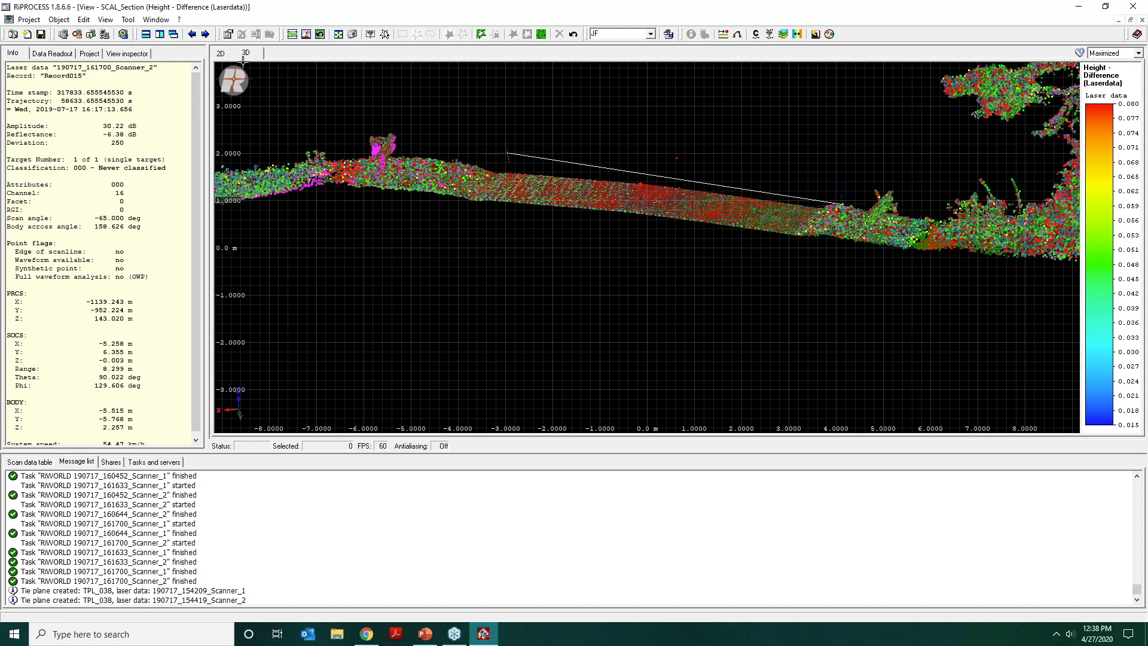
{"action": "left_click", "coordinate": [220, 53]}
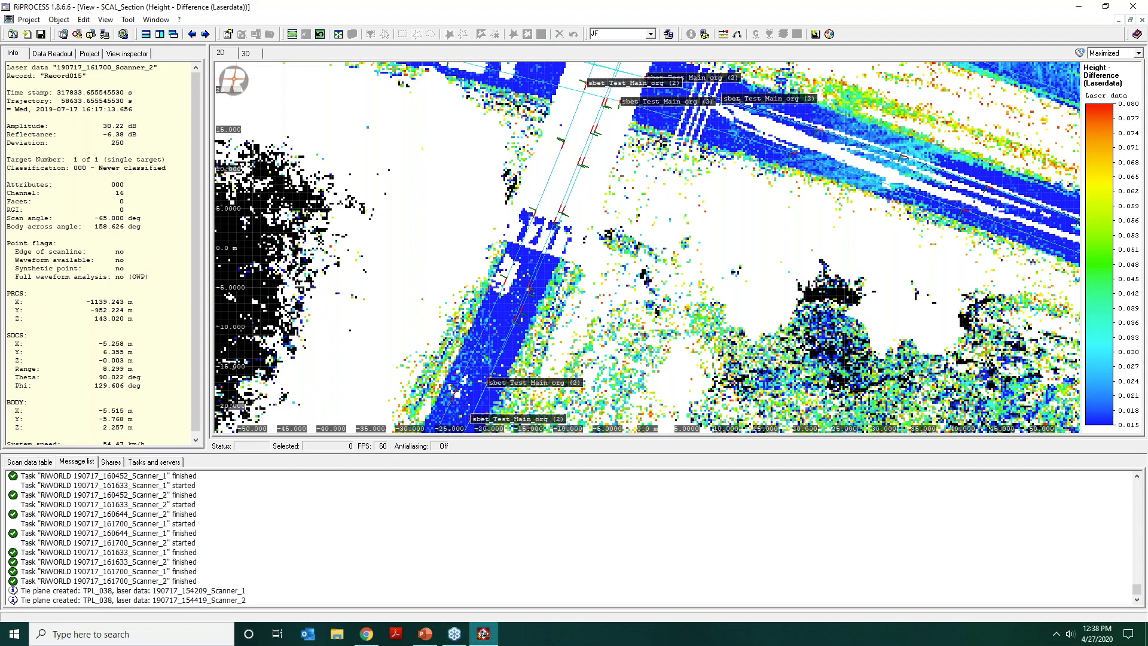